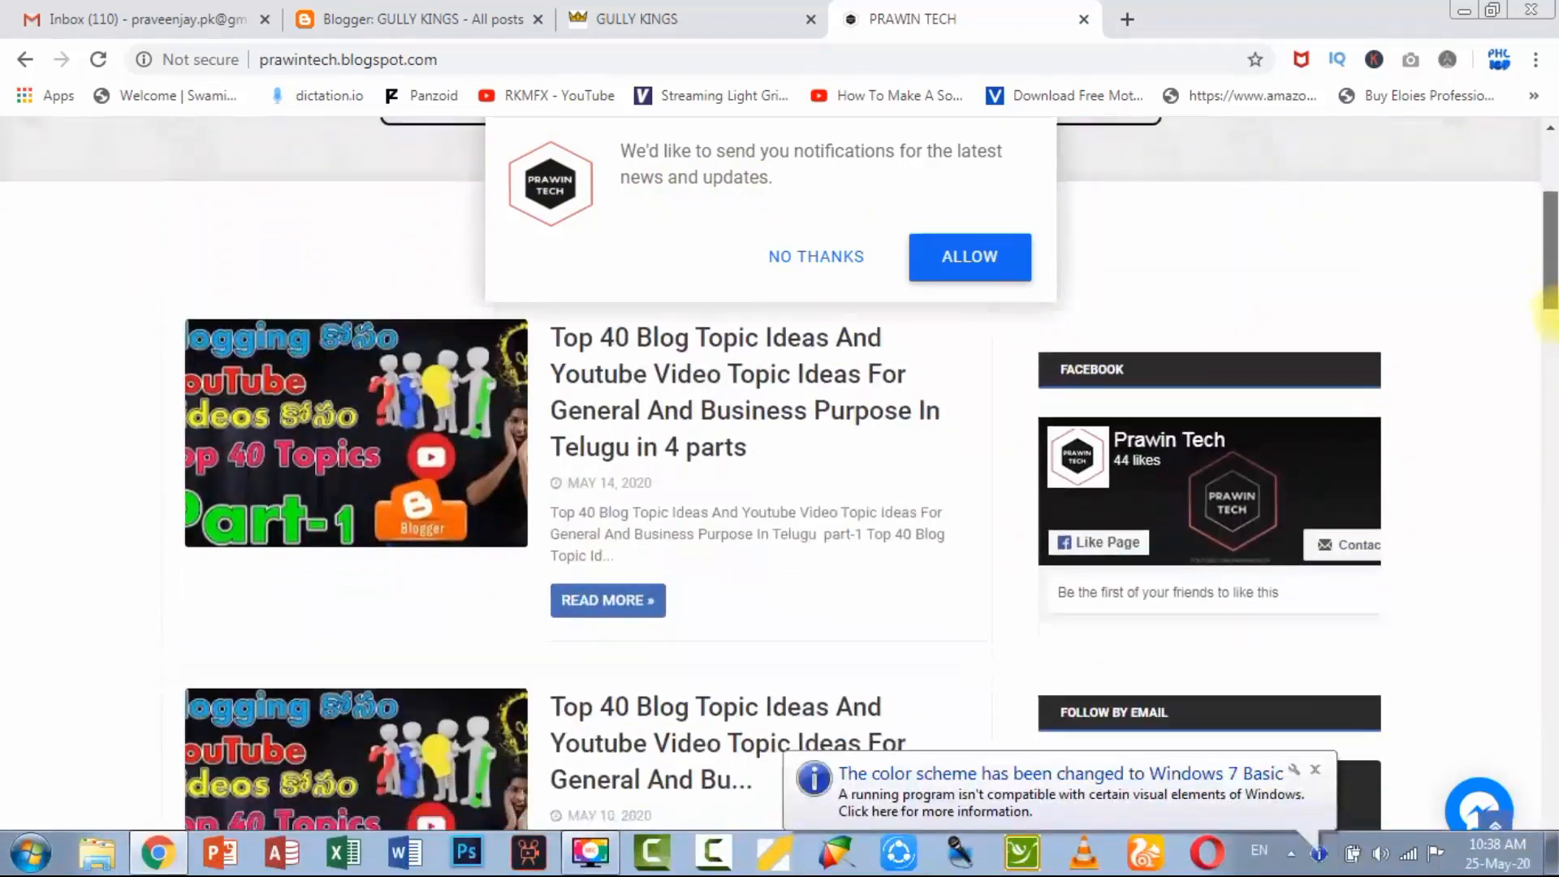
# - Dismiss the color scheme notice and decline the push notification request on the PRAWIN TECH blog
pyautogui.click(1321, 772)
pyautogui.click(1549, 295)
pyautogui.moveTo(1549, 296); pyautogui.dragTo(1552, 159)
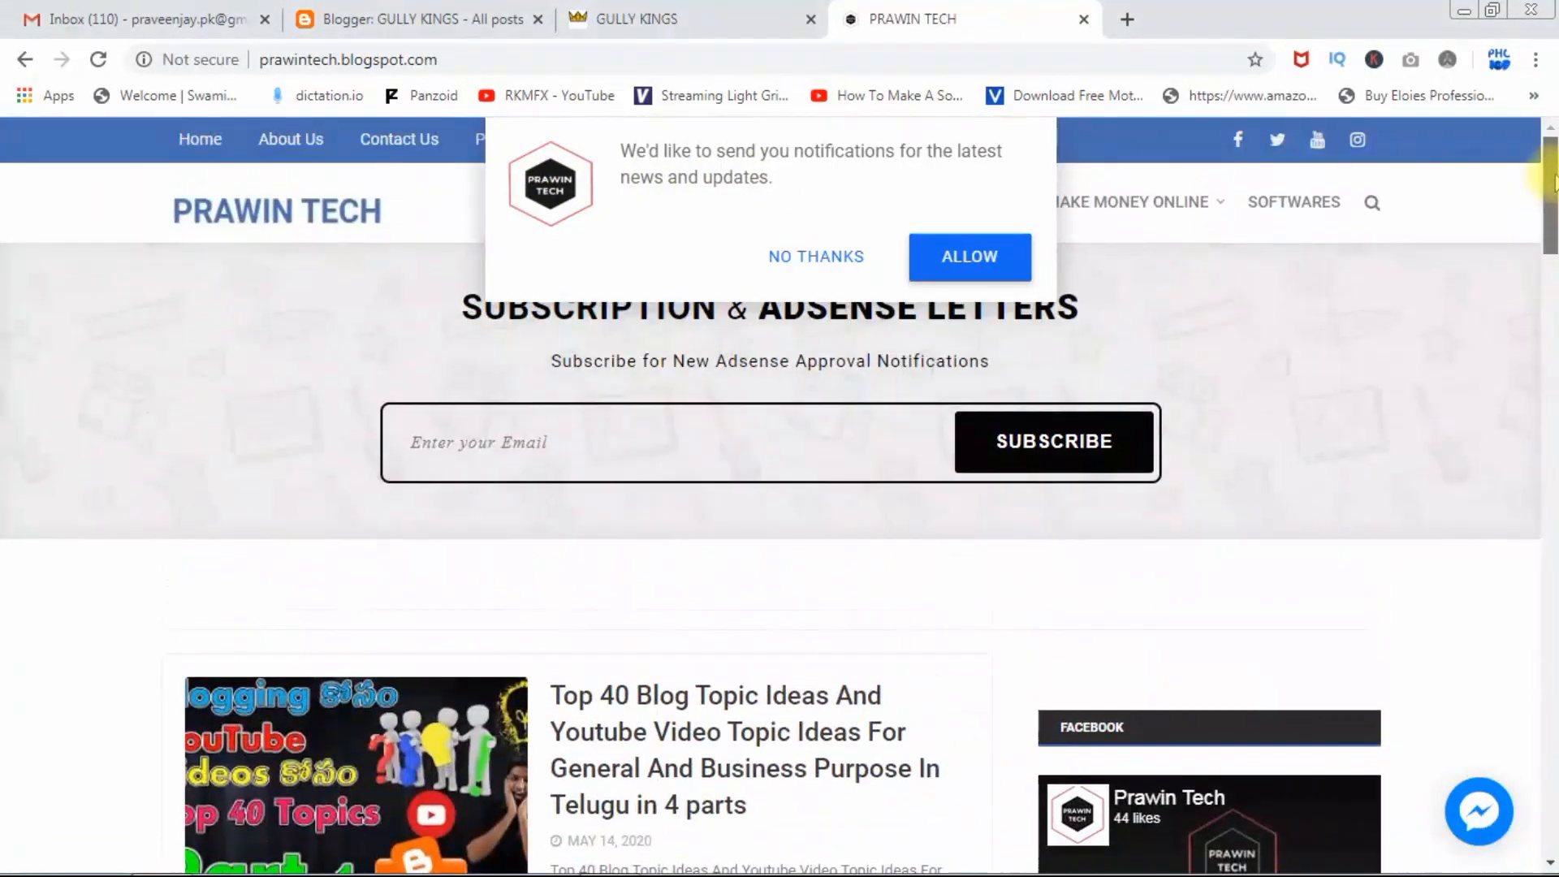
pyautogui.click(841, 268)
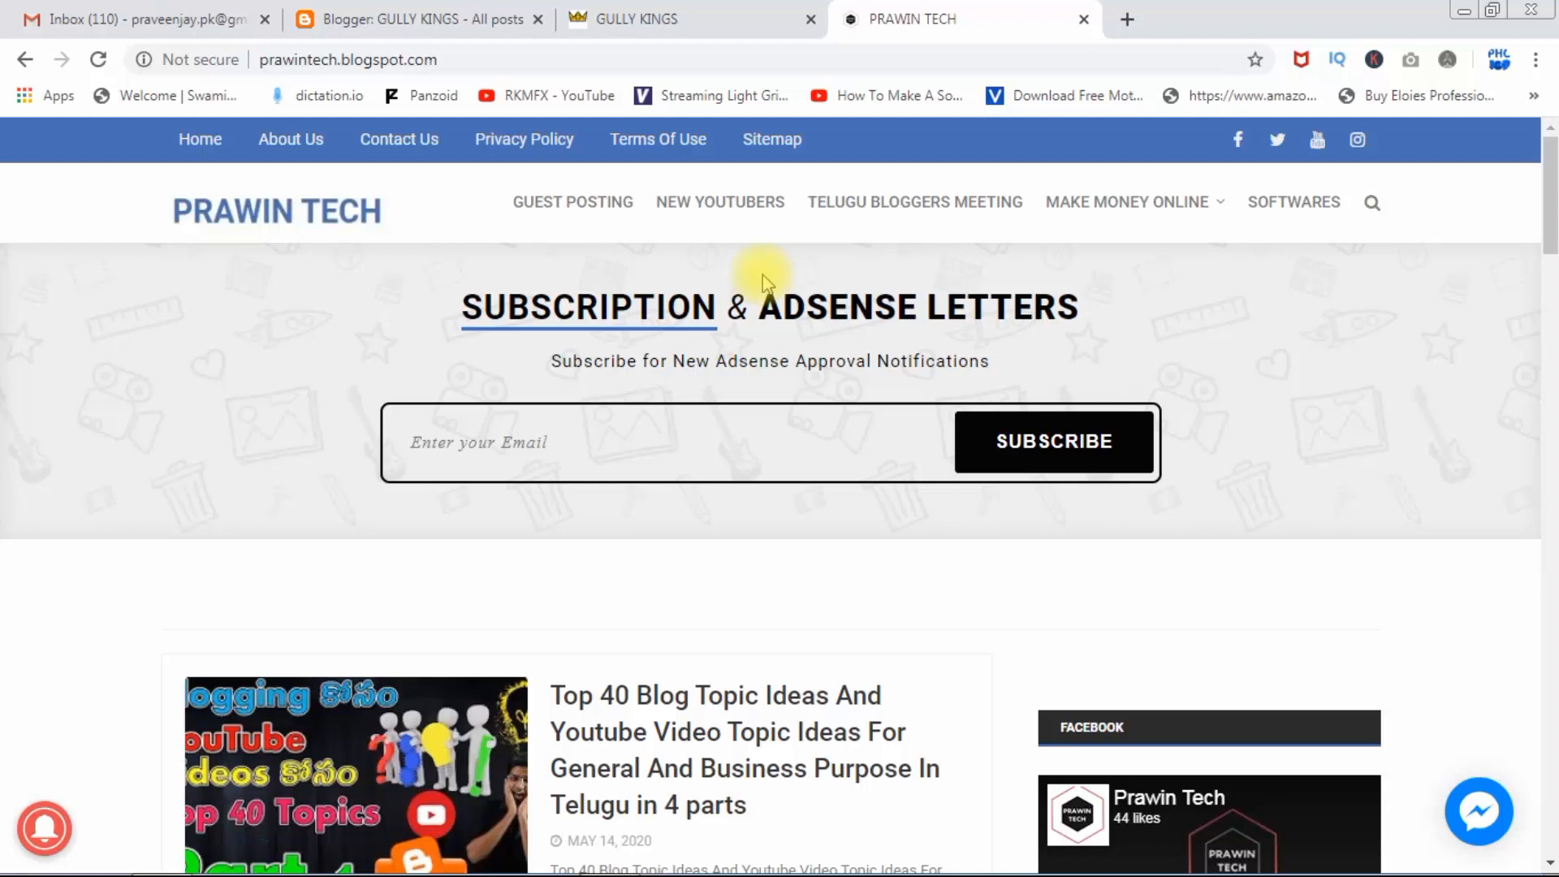
# - Open a new browser tab and look over the Gully Kings blog's home page
pyautogui.click(1126, 23)
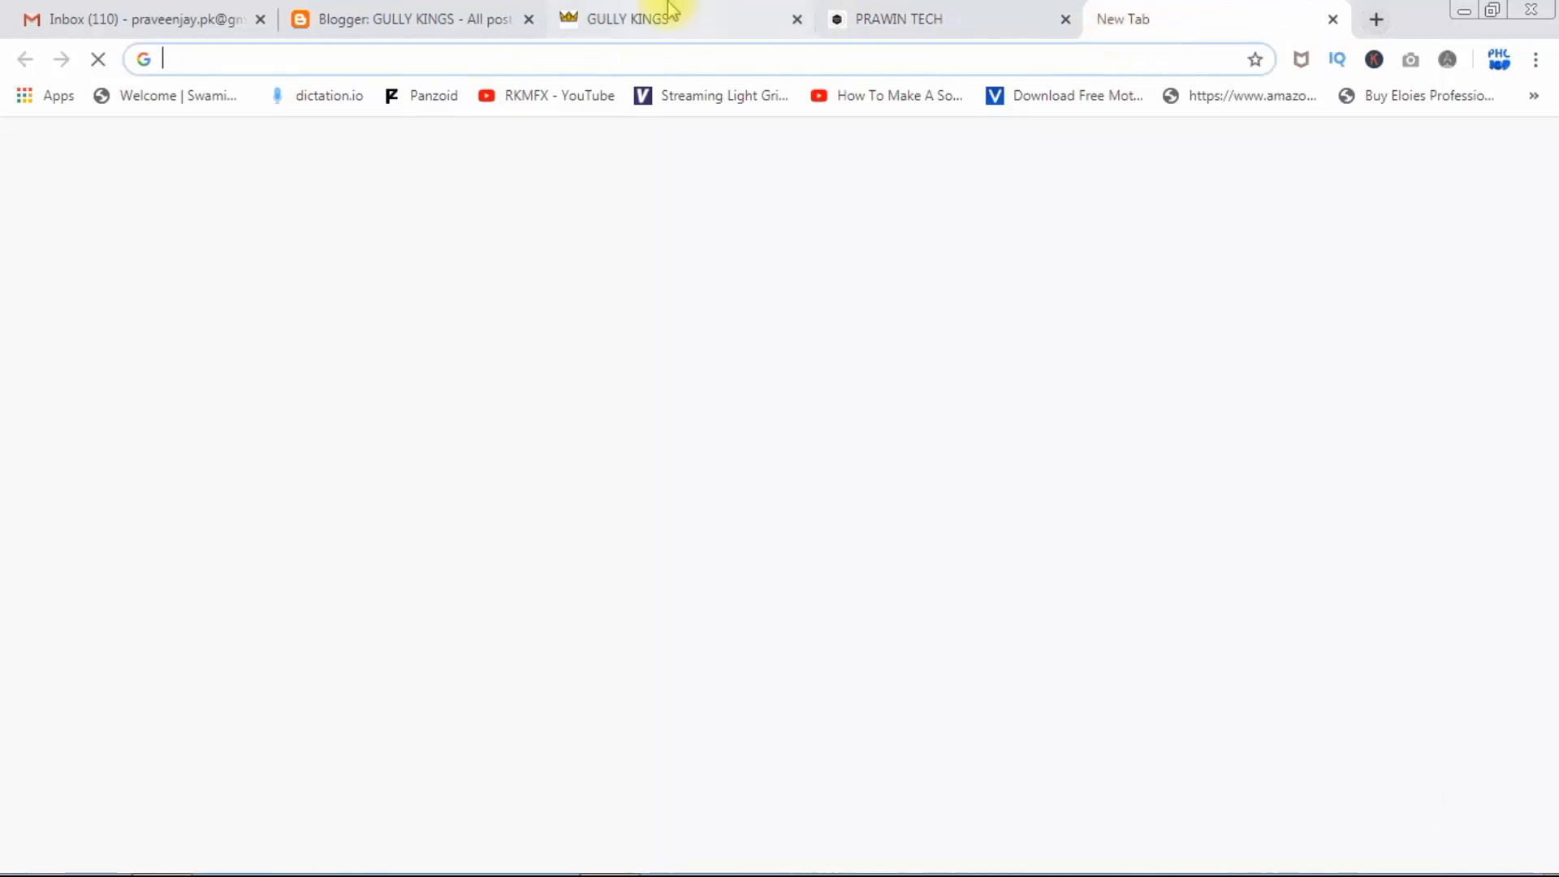
pyautogui.click(674, 13)
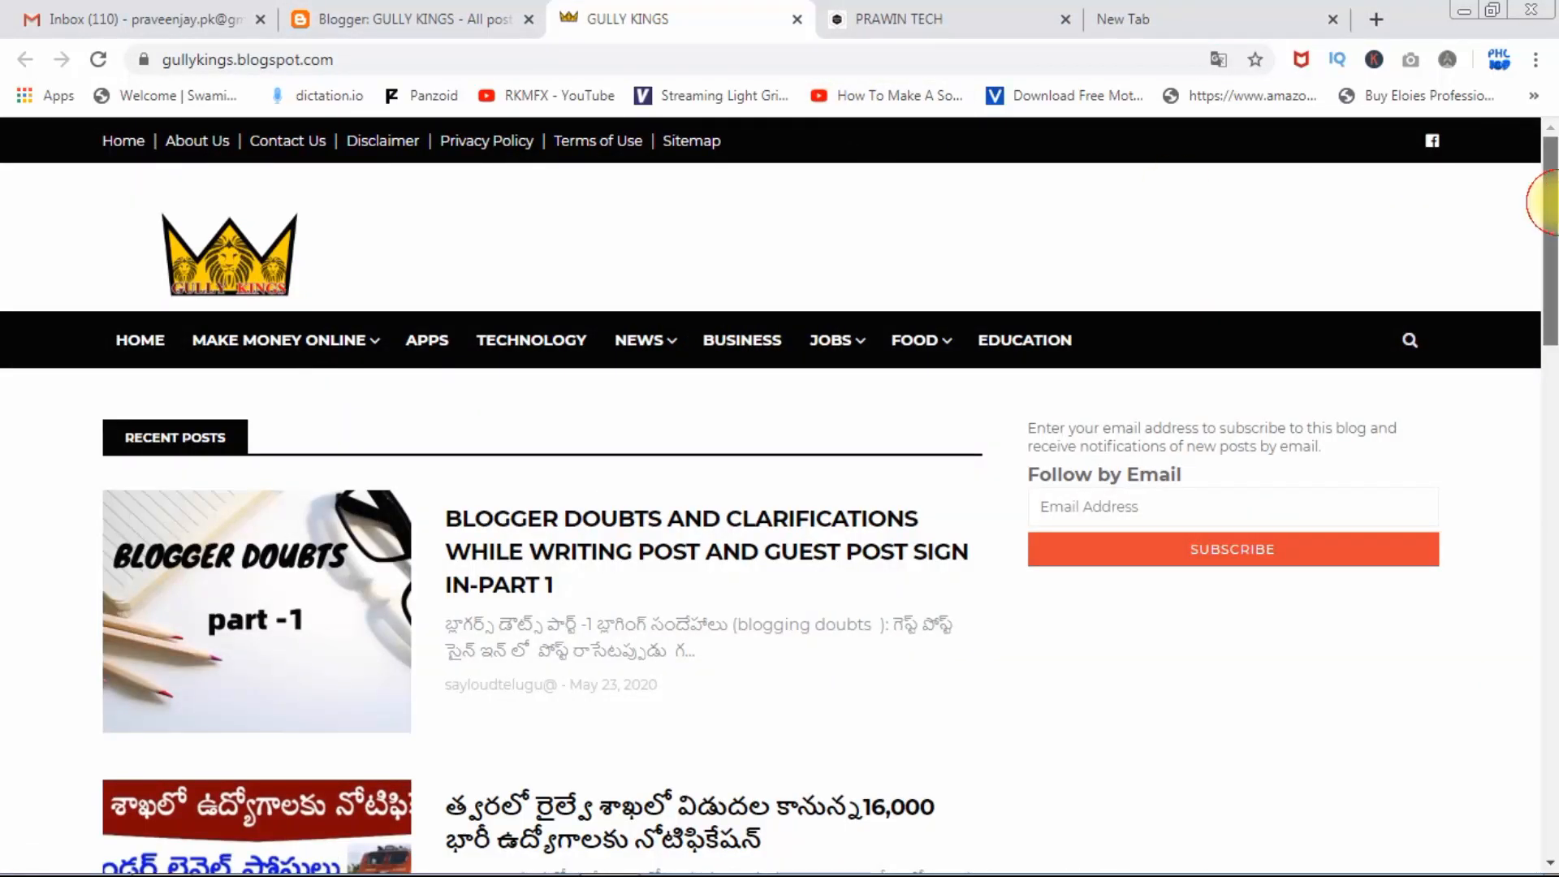
pyautogui.moveTo(1548, 198); pyautogui.dragTo(1543, 714)
pyautogui.moveTo(1548, 564); pyautogui.dragTo(940, 122)
# - View the Facebook chat widget on the PRAWIN TECH blog and close it again
pyautogui.click(966, 18)
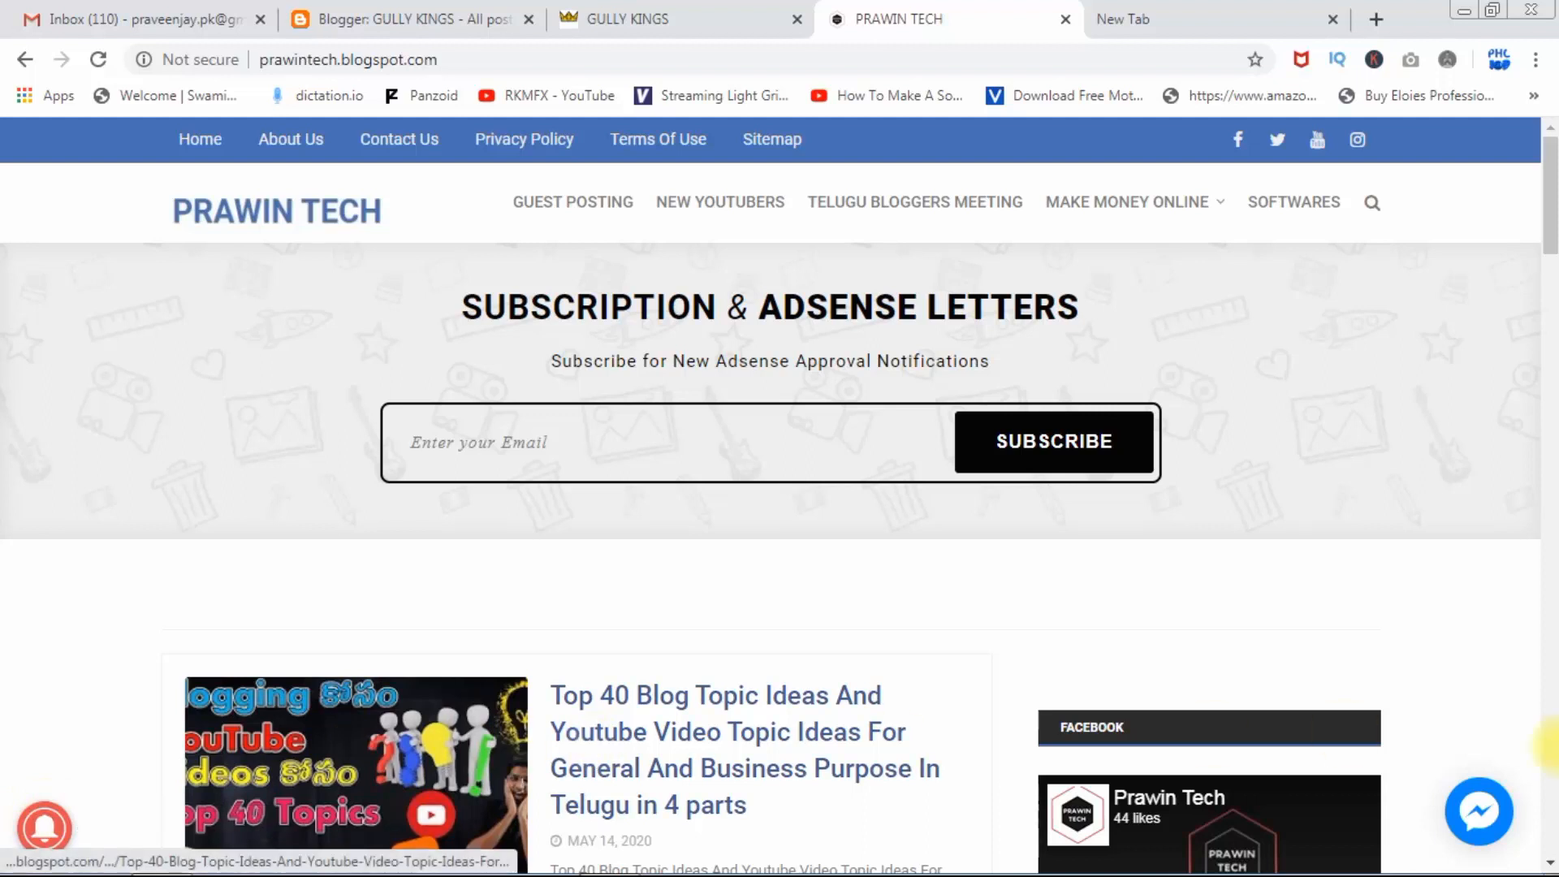
pyautogui.click(1492, 808)
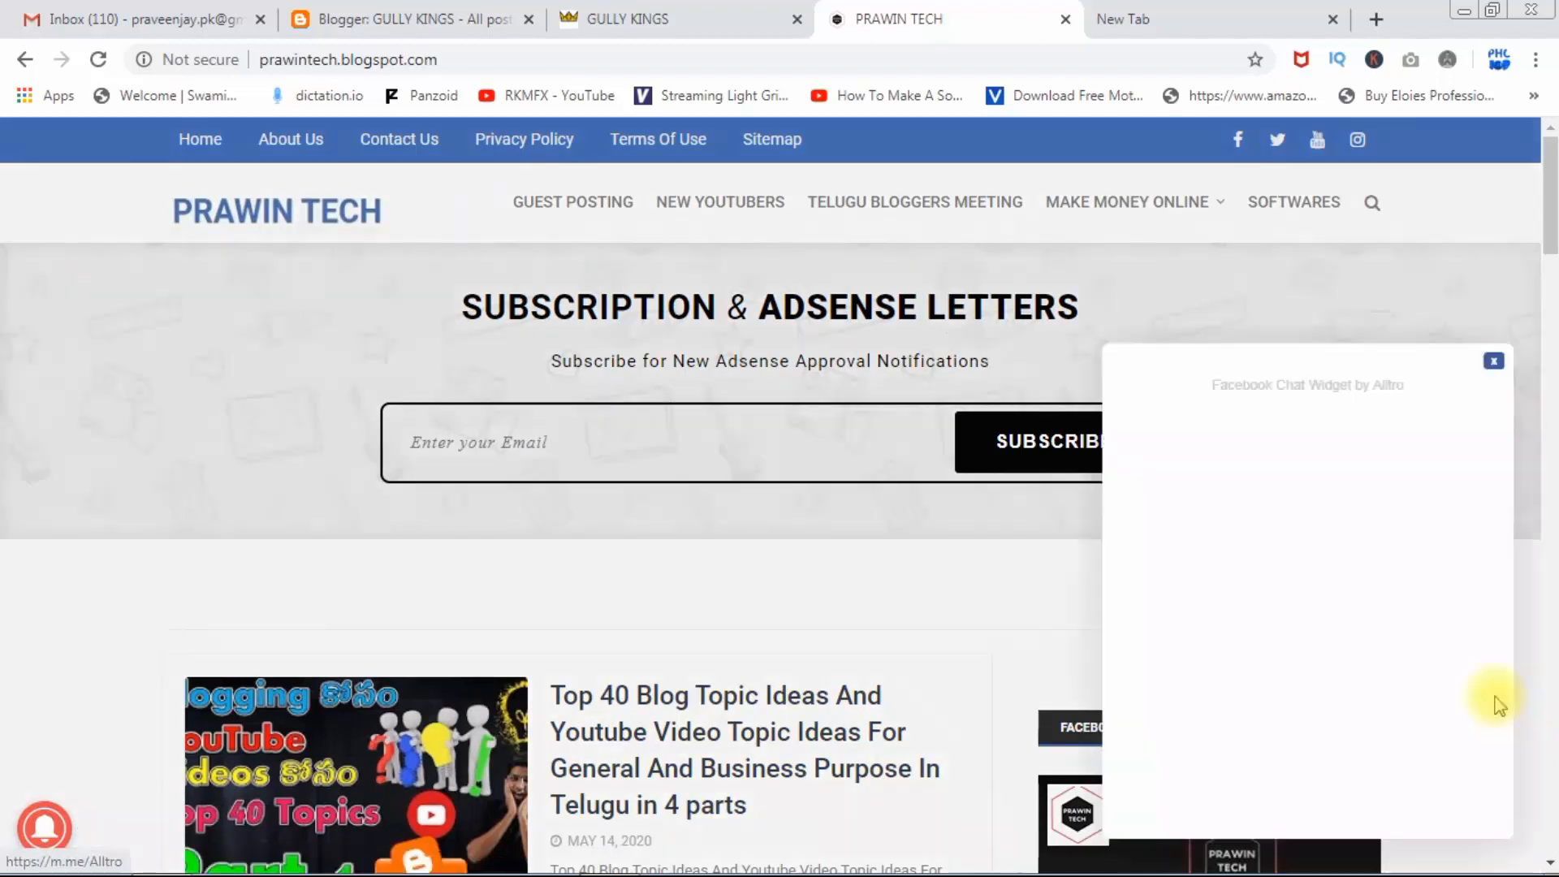
pyautogui.click(1344, 308)
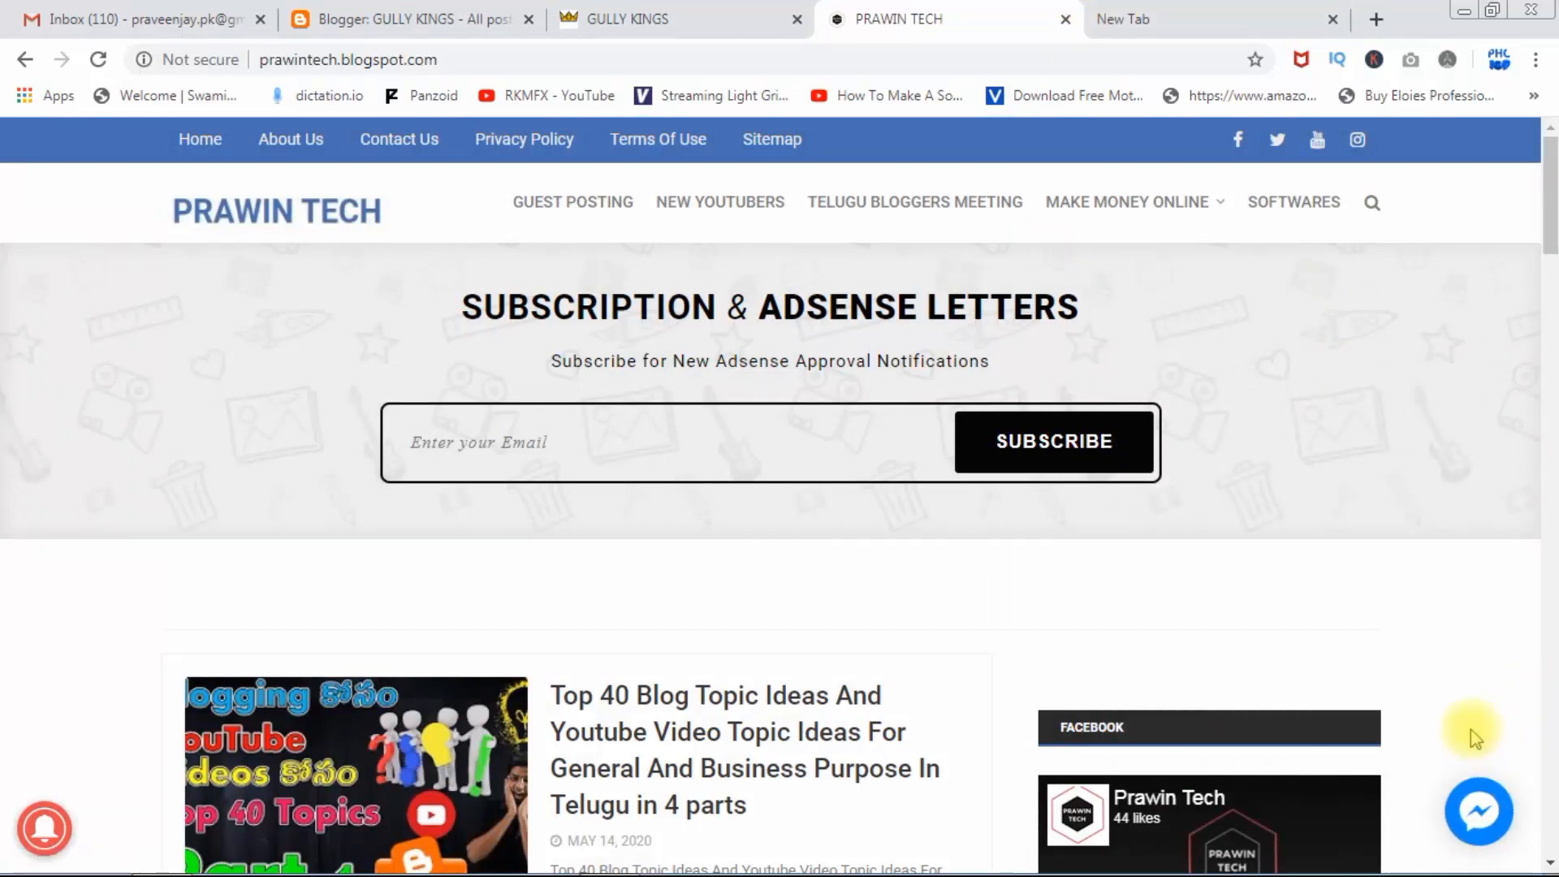
# - Search the web for one signal in the empty tab and open the OneSignal website
pyautogui.click(1159, 12)
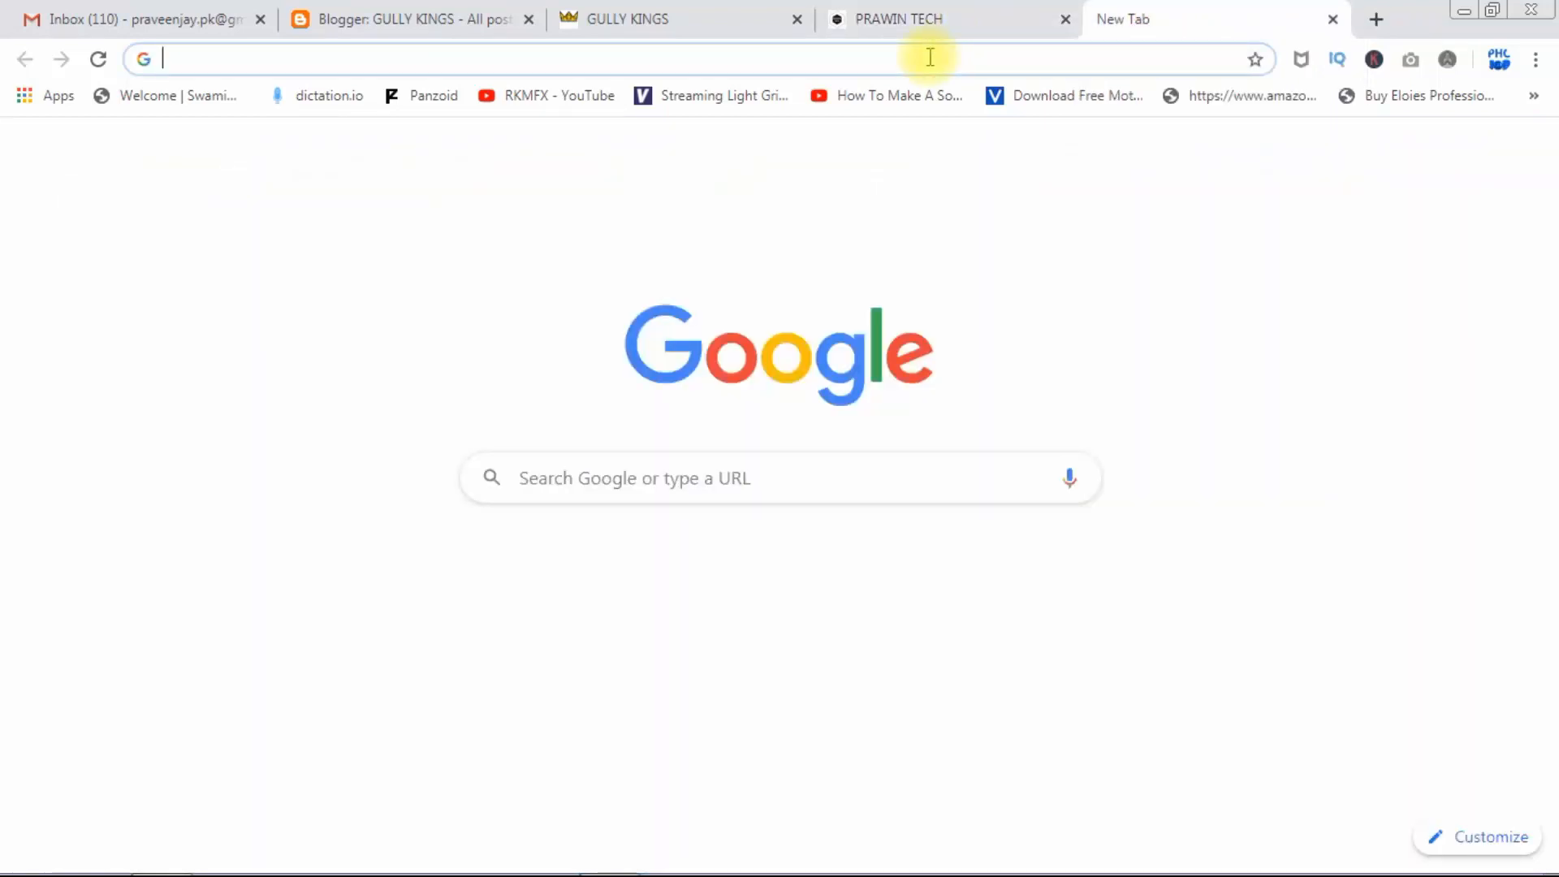
pyautogui.write('one s')
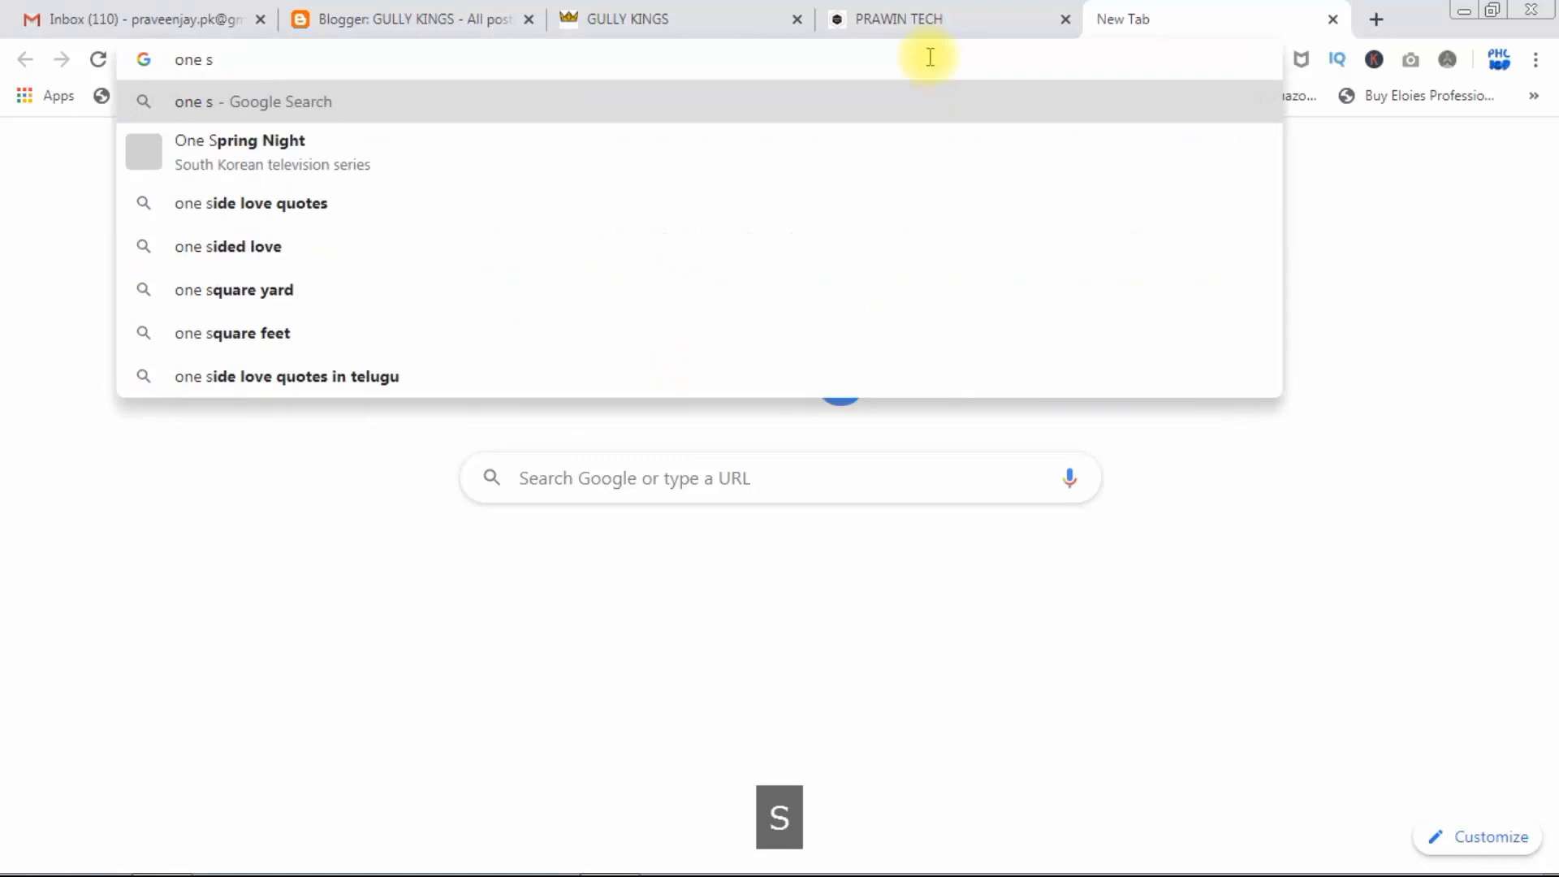
pyautogui.write('i')
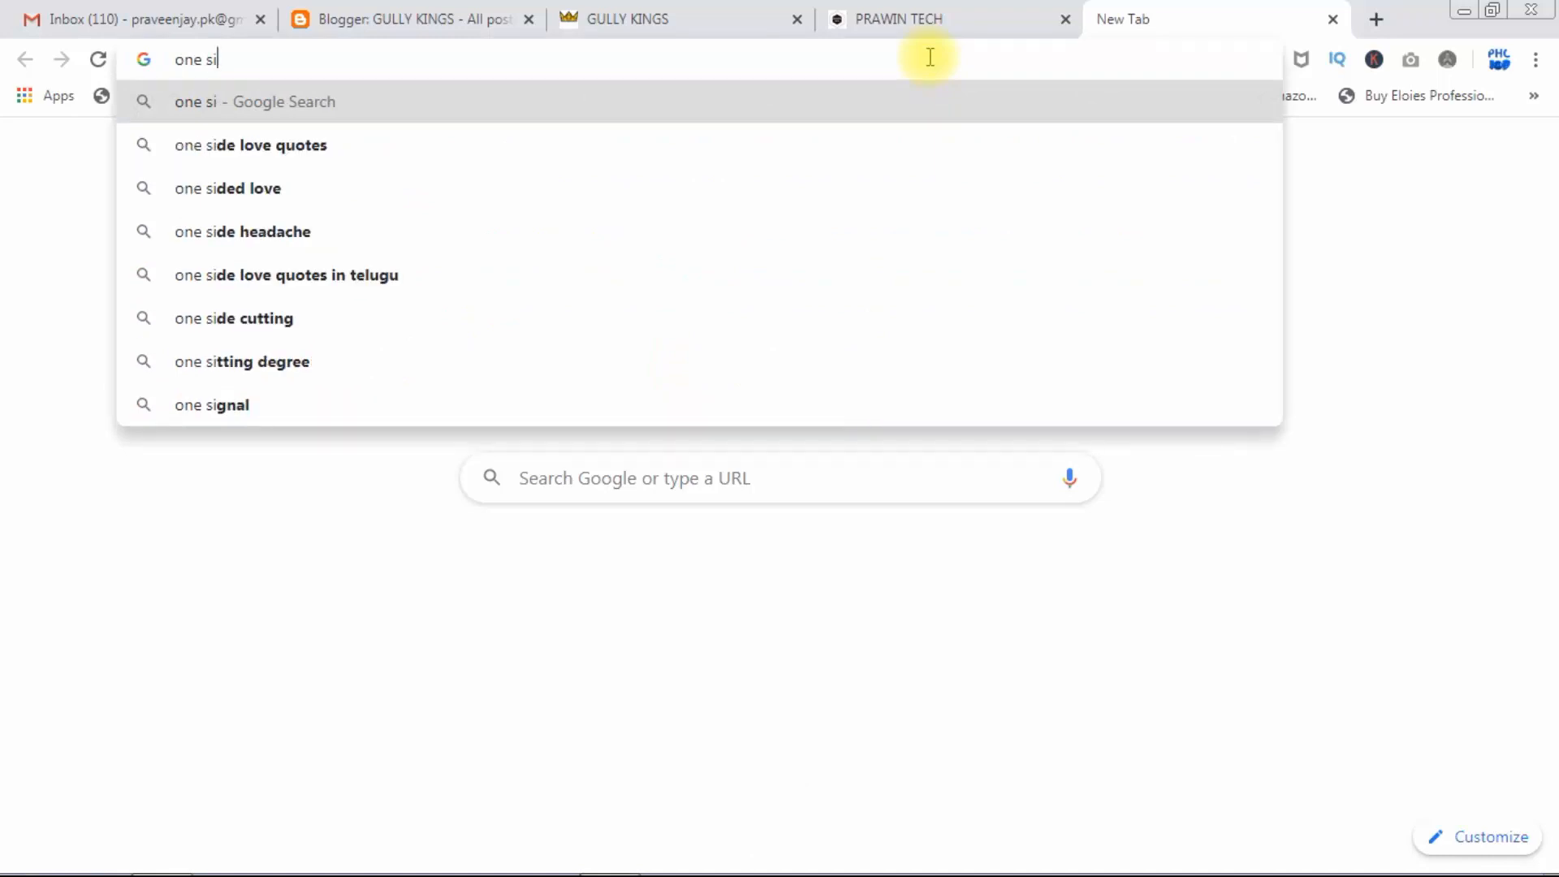
pyautogui.press('Up')
pyautogui.press('Return')
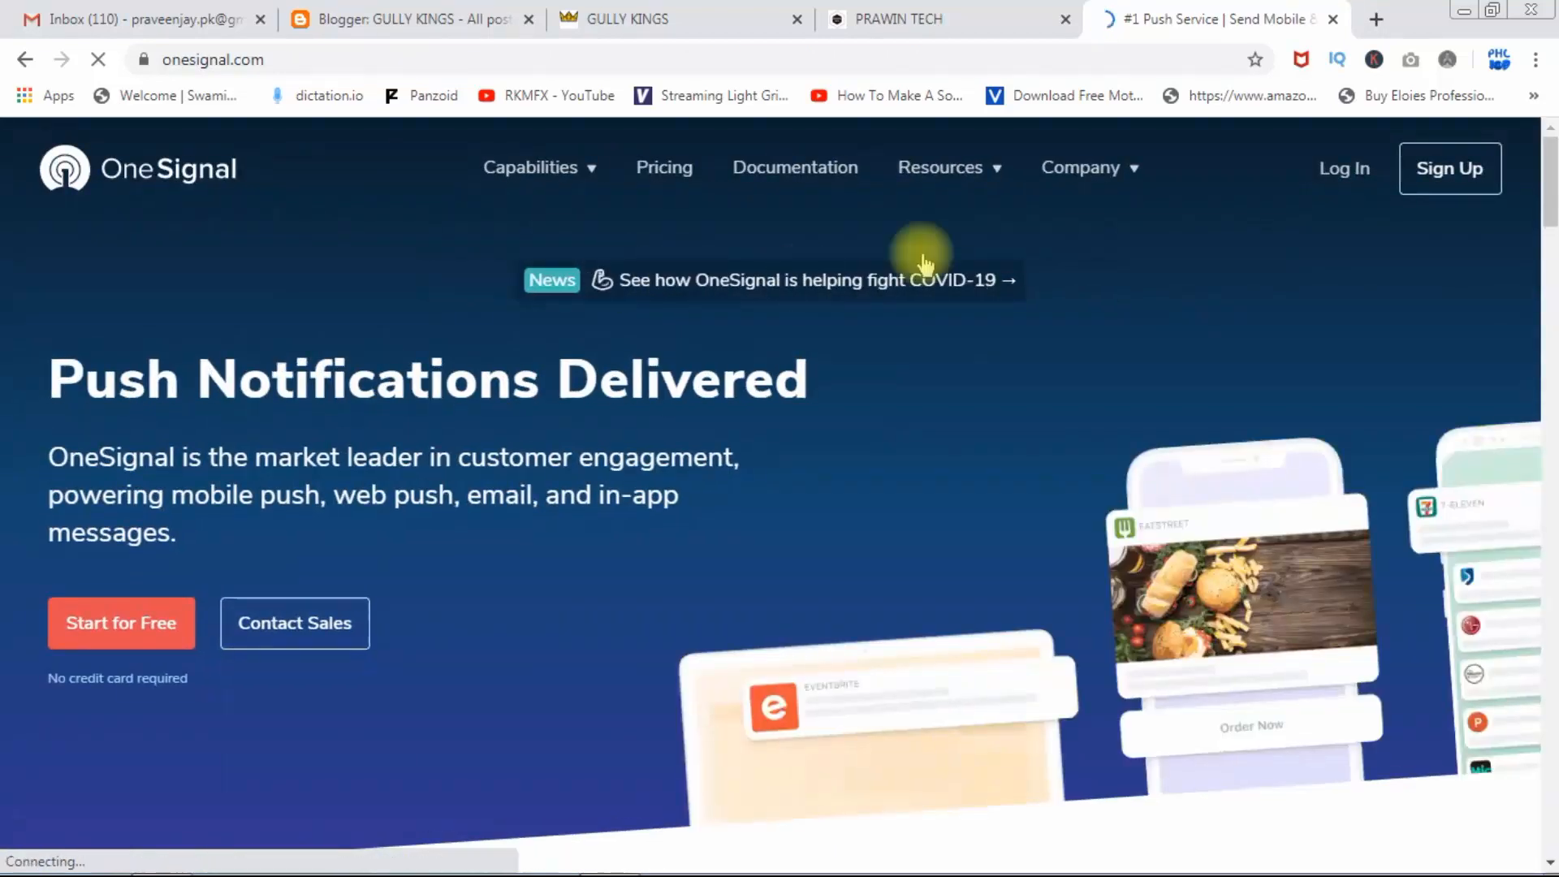
# - Sign up for a free OneSignal account using Google
pyautogui.click(1435, 178)
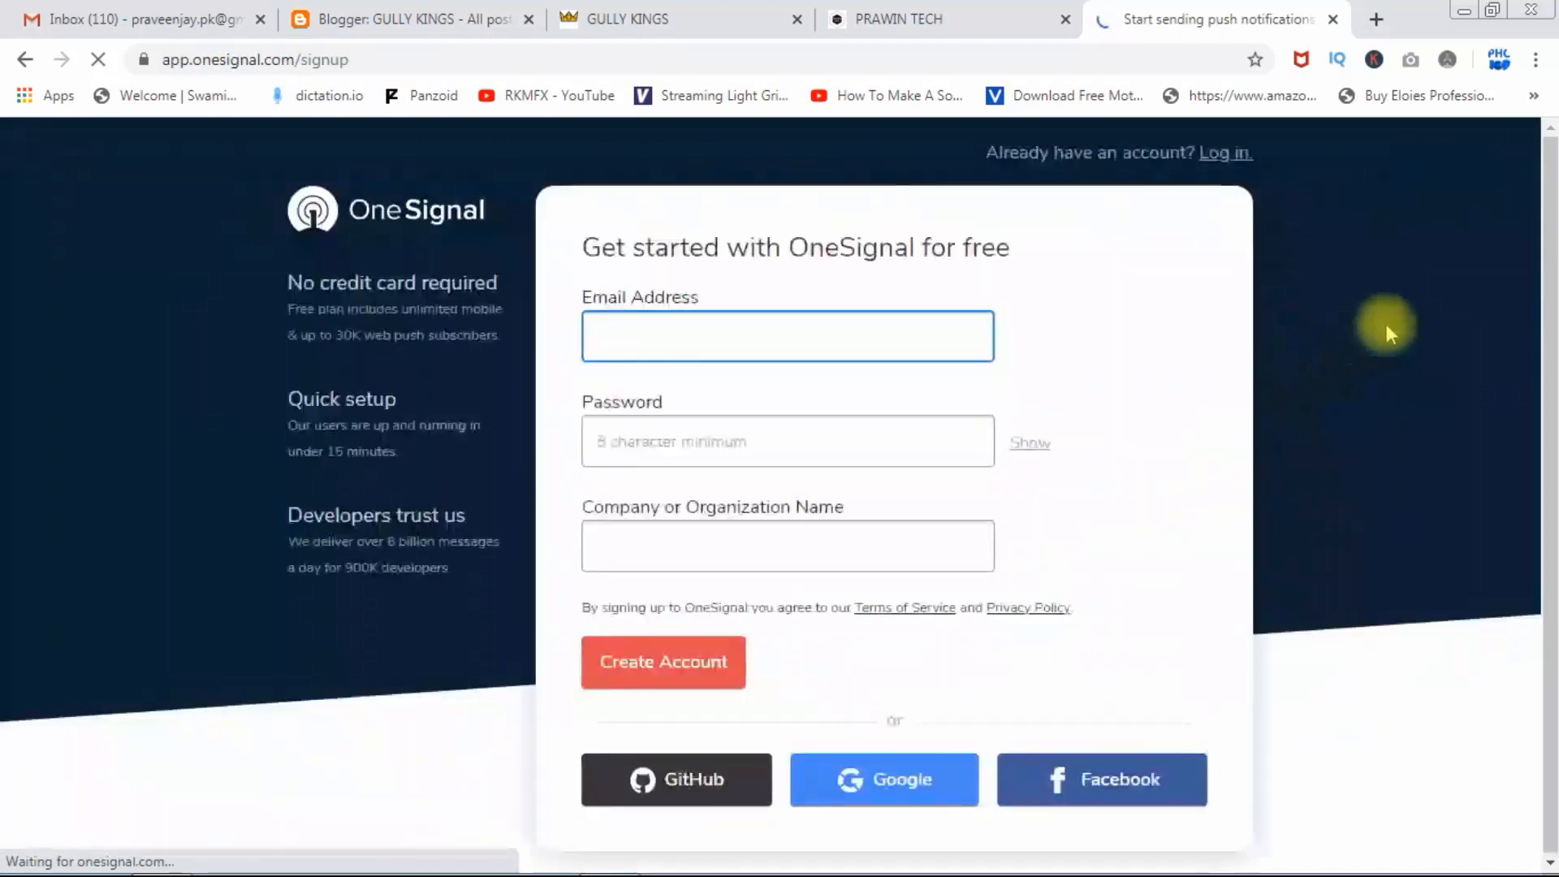
pyautogui.click(905, 771)
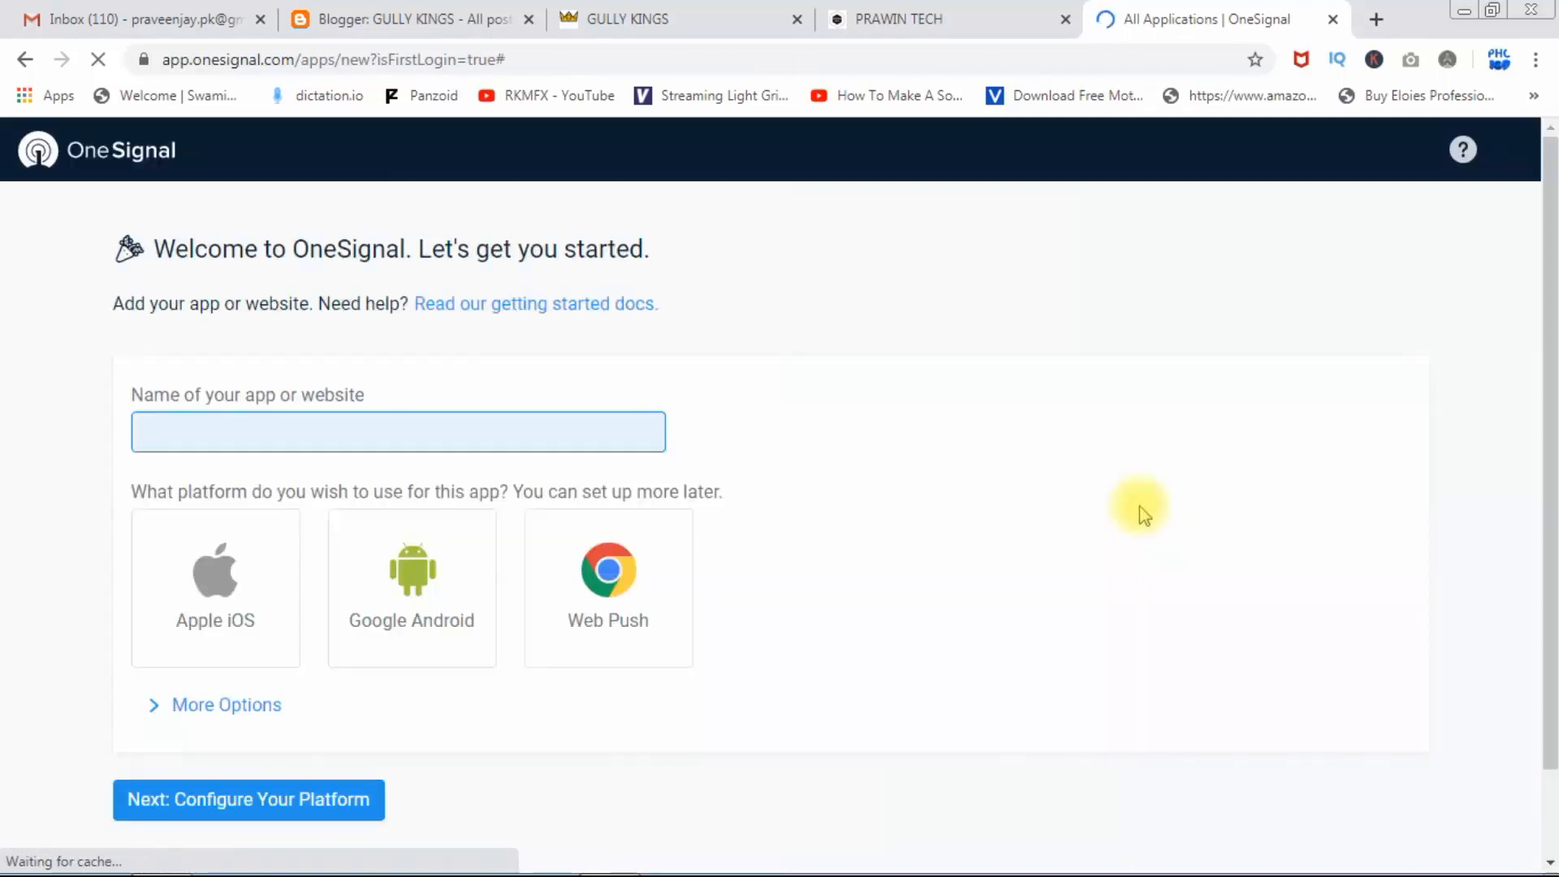
pyautogui.click(605, 609)
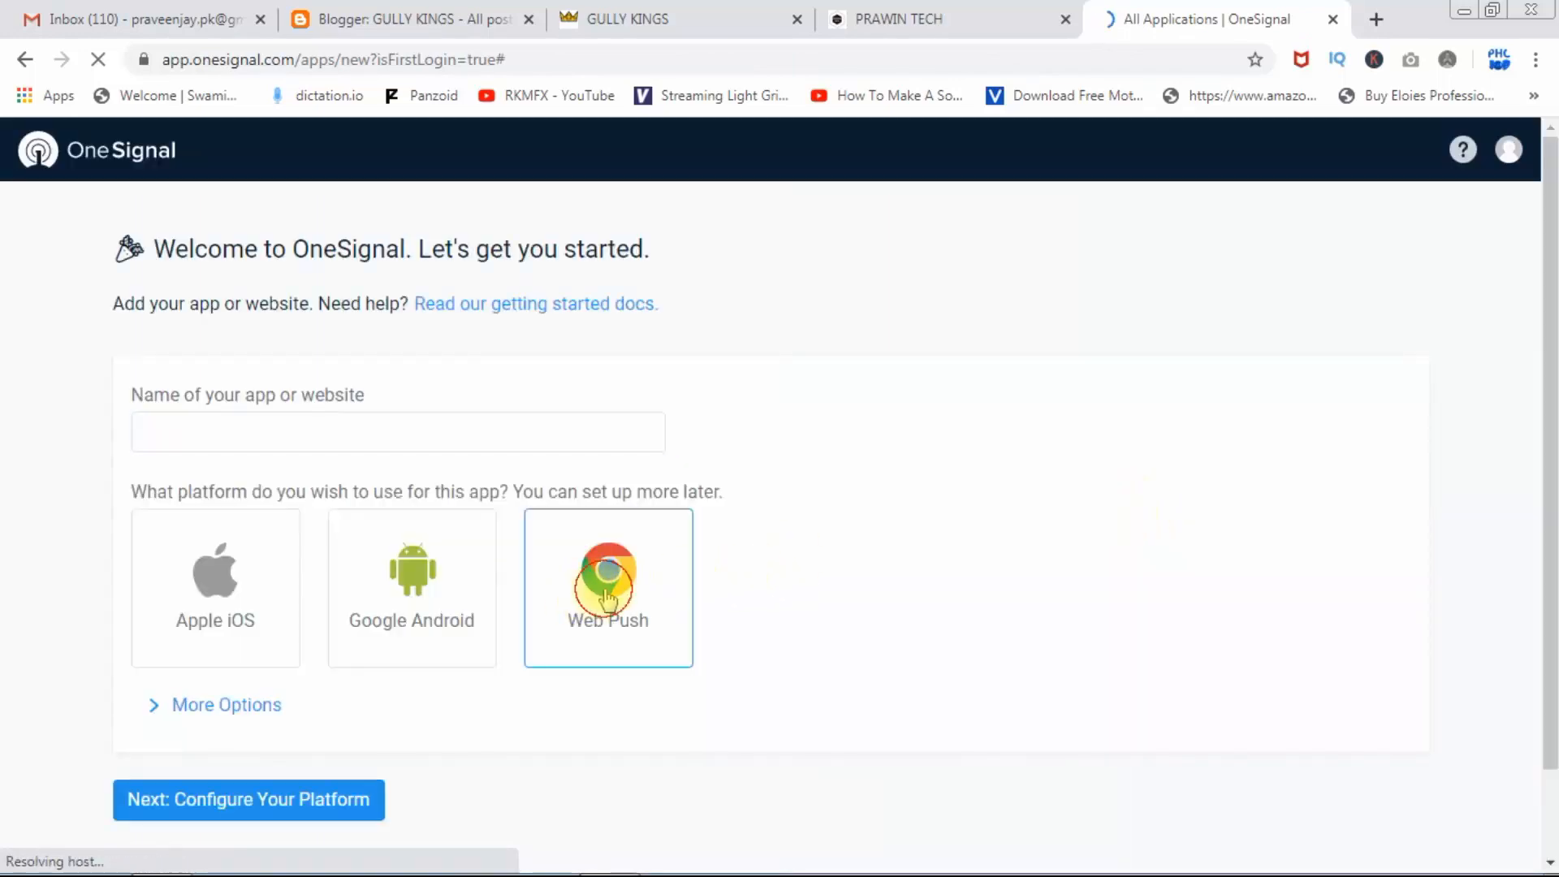
pyautogui.click(463, 433)
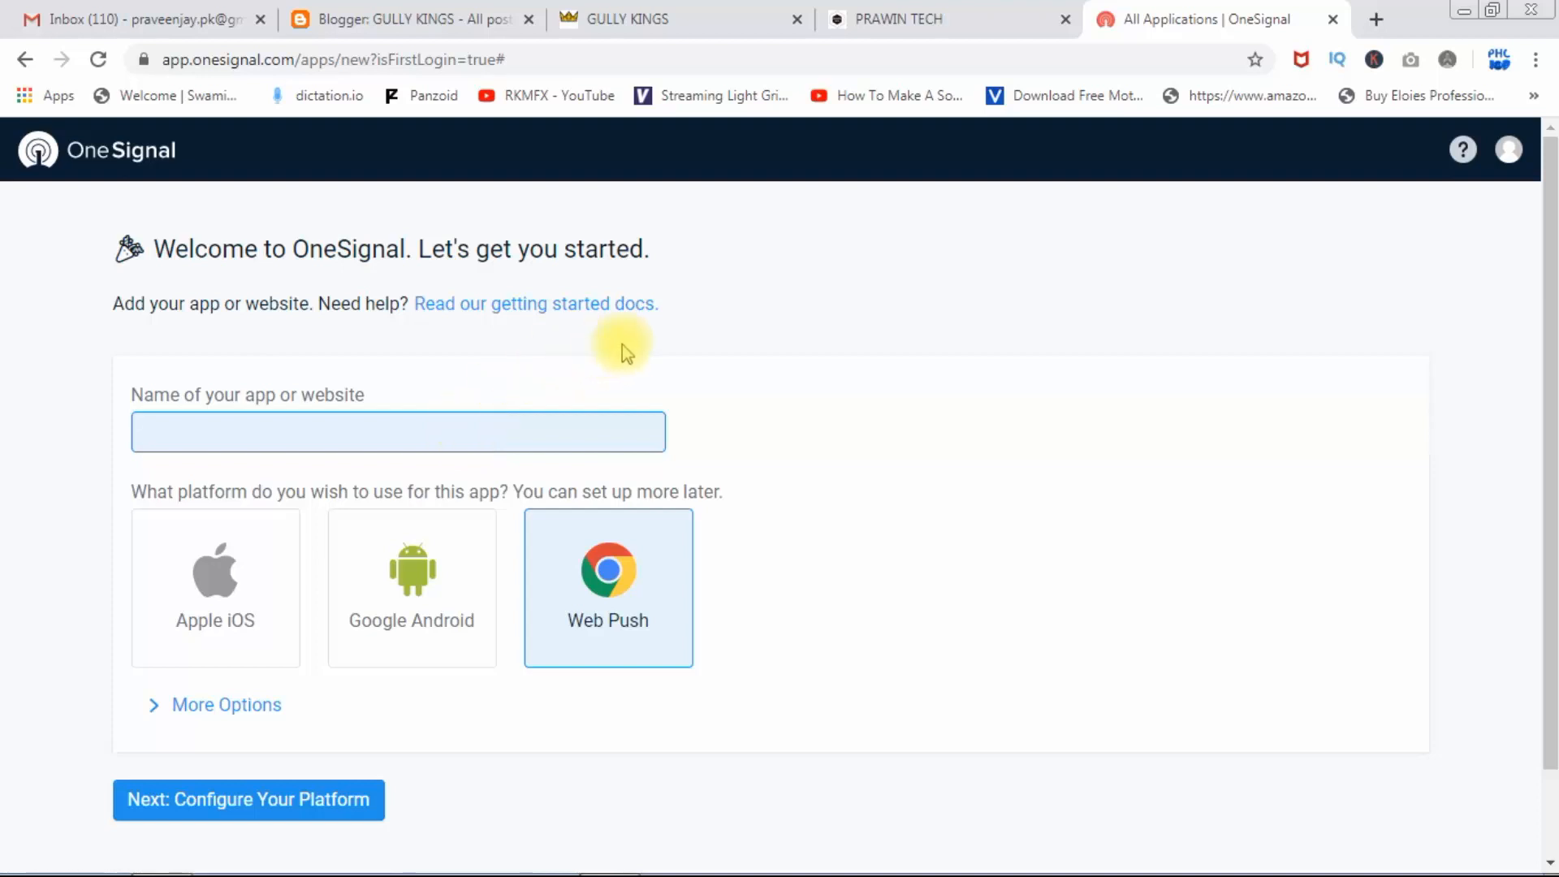
pyautogui.click(632, 12)
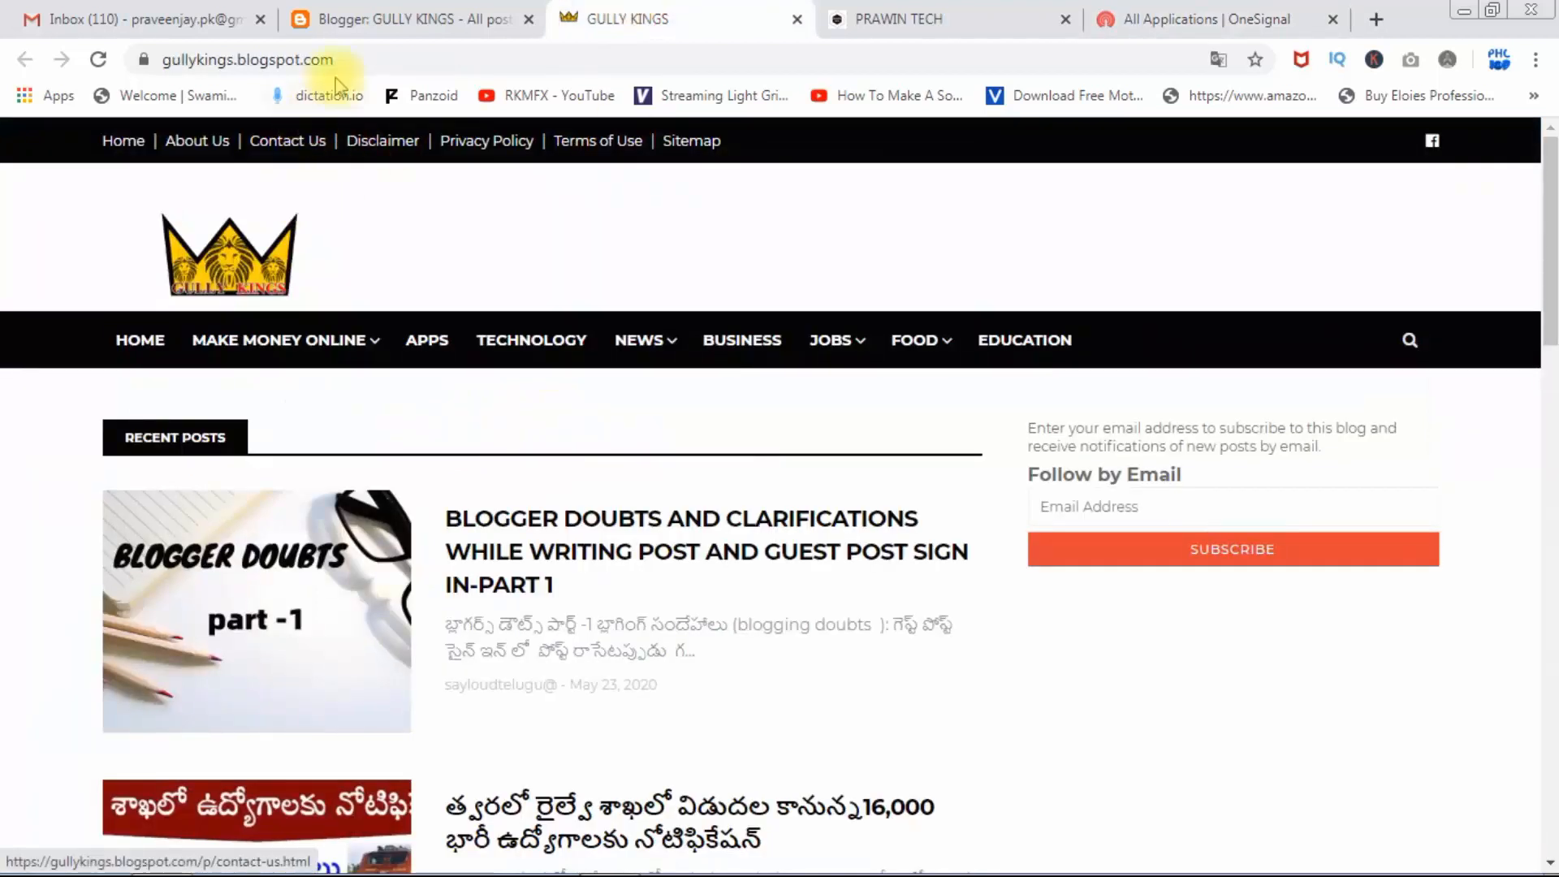
pyautogui.click(355, 61)
pyautogui.hotkey('ctrl', 'c')
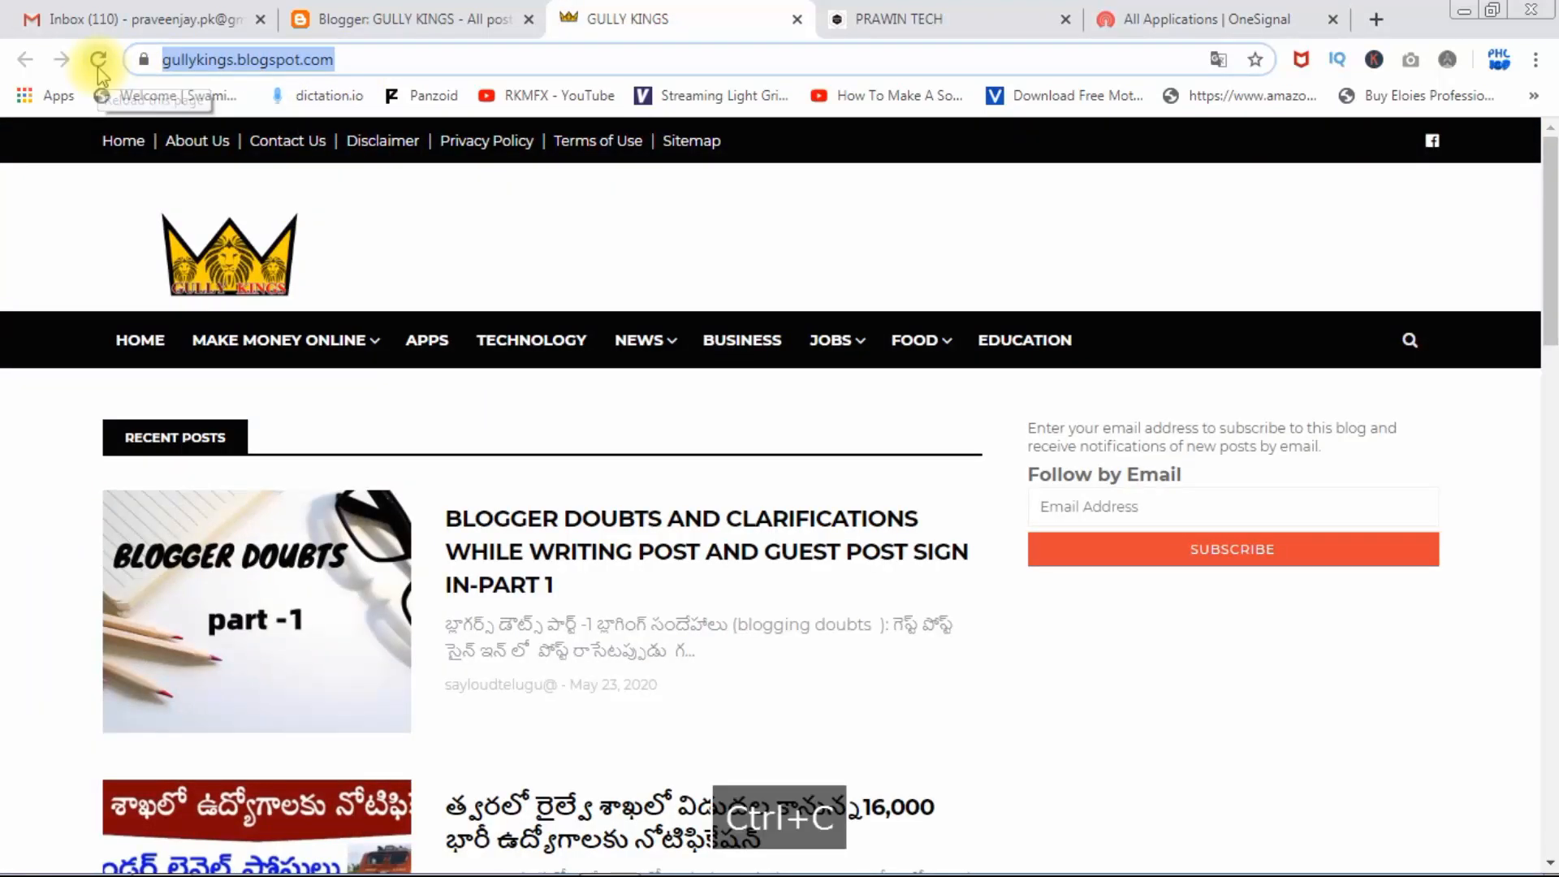
pyautogui.click(1267, 18)
pyautogui.click(336, 449)
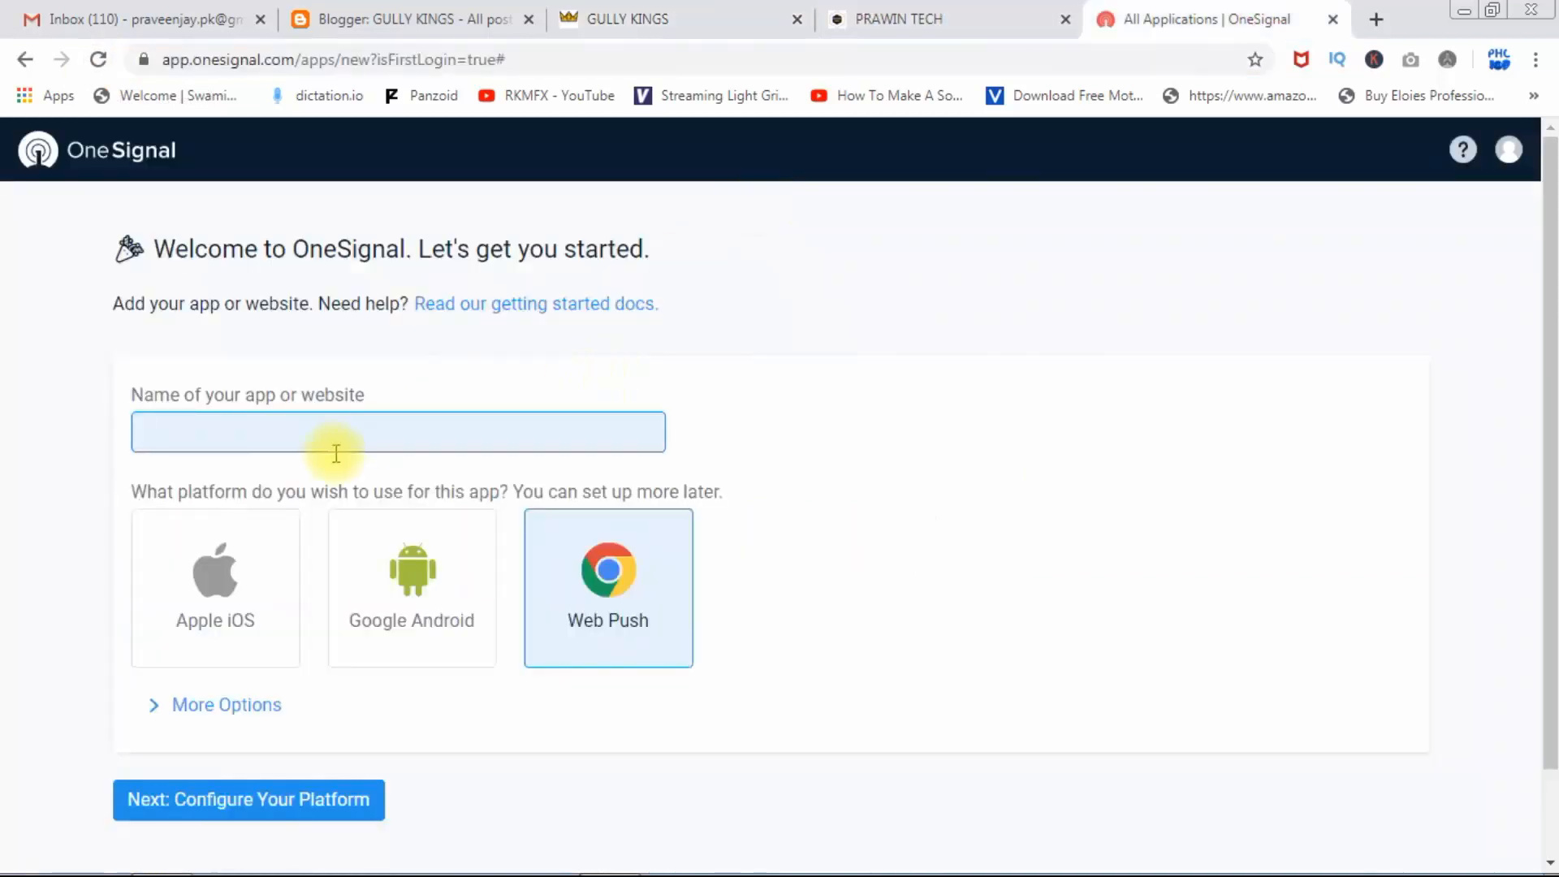
pyautogui.hotkey('ctrl', 'v')
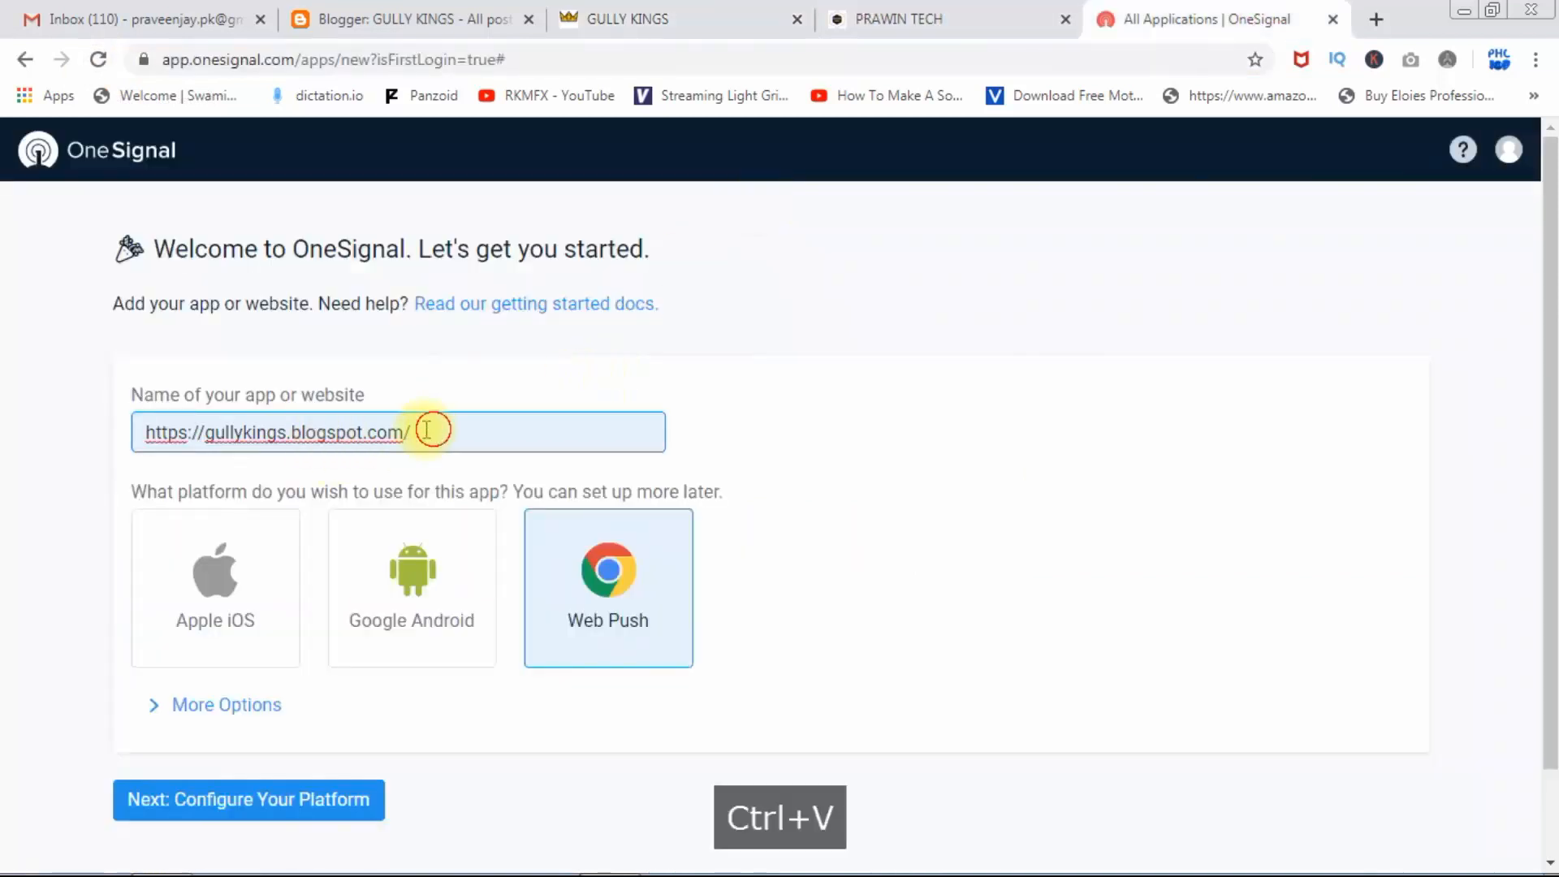
# - Trim the website name to gullykings and continue to the platform configuration
pyautogui.moveTo(422, 431); pyautogui.dragTo(321, 428)
pyautogui.press('BackSpace')
pyautogui.press('BackSpace')
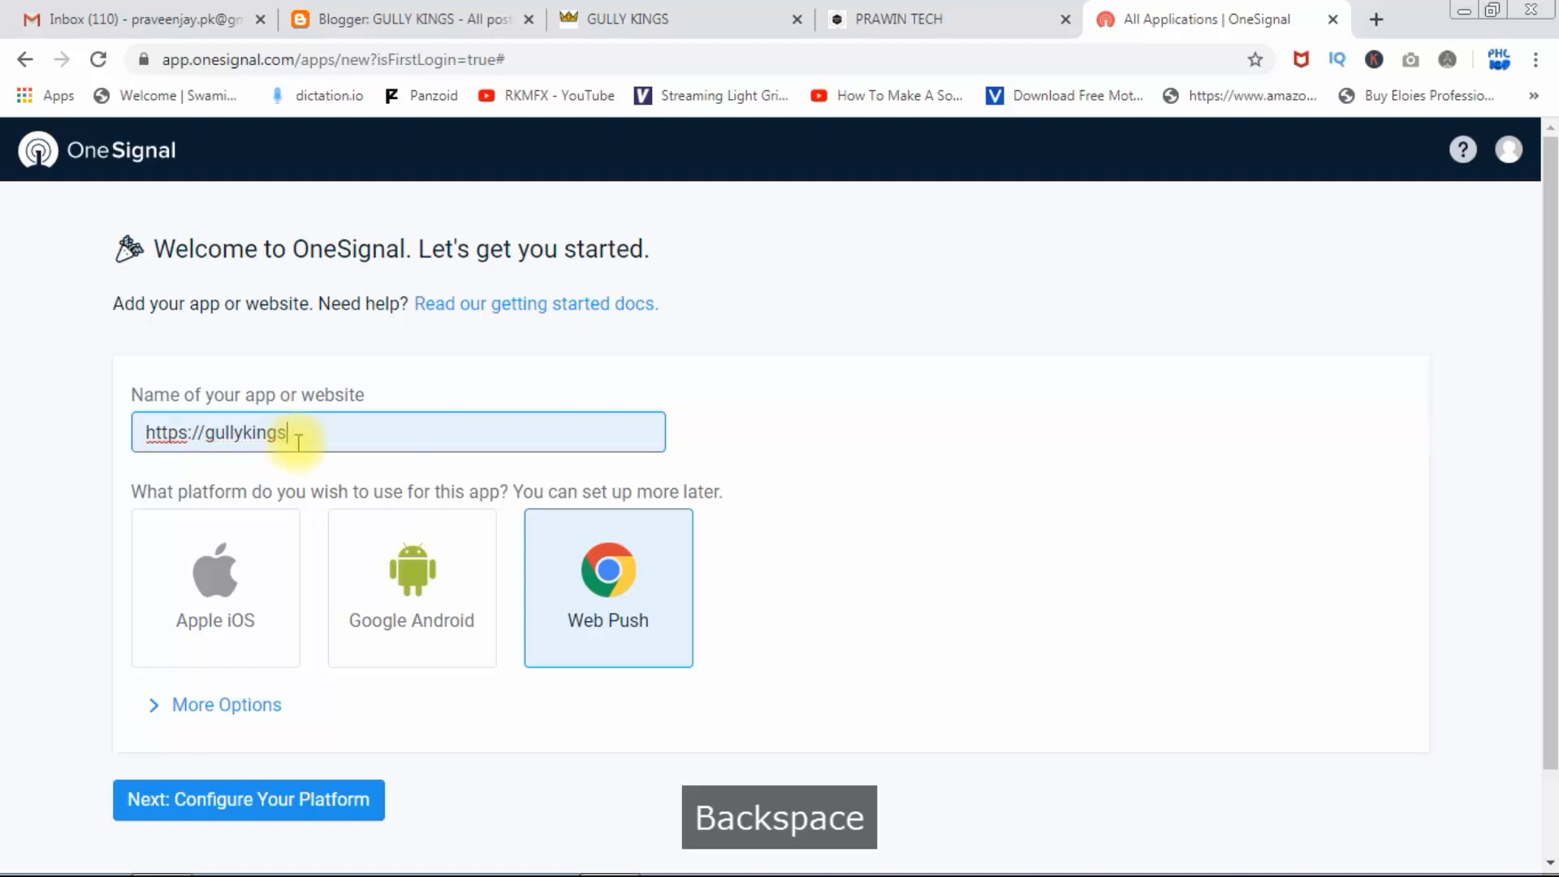
pyautogui.hotkey('ctrl', 'Down')
pyautogui.hotkey('ctrl', 'Left')
pyautogui.hotkey('ctrl', 'Right')
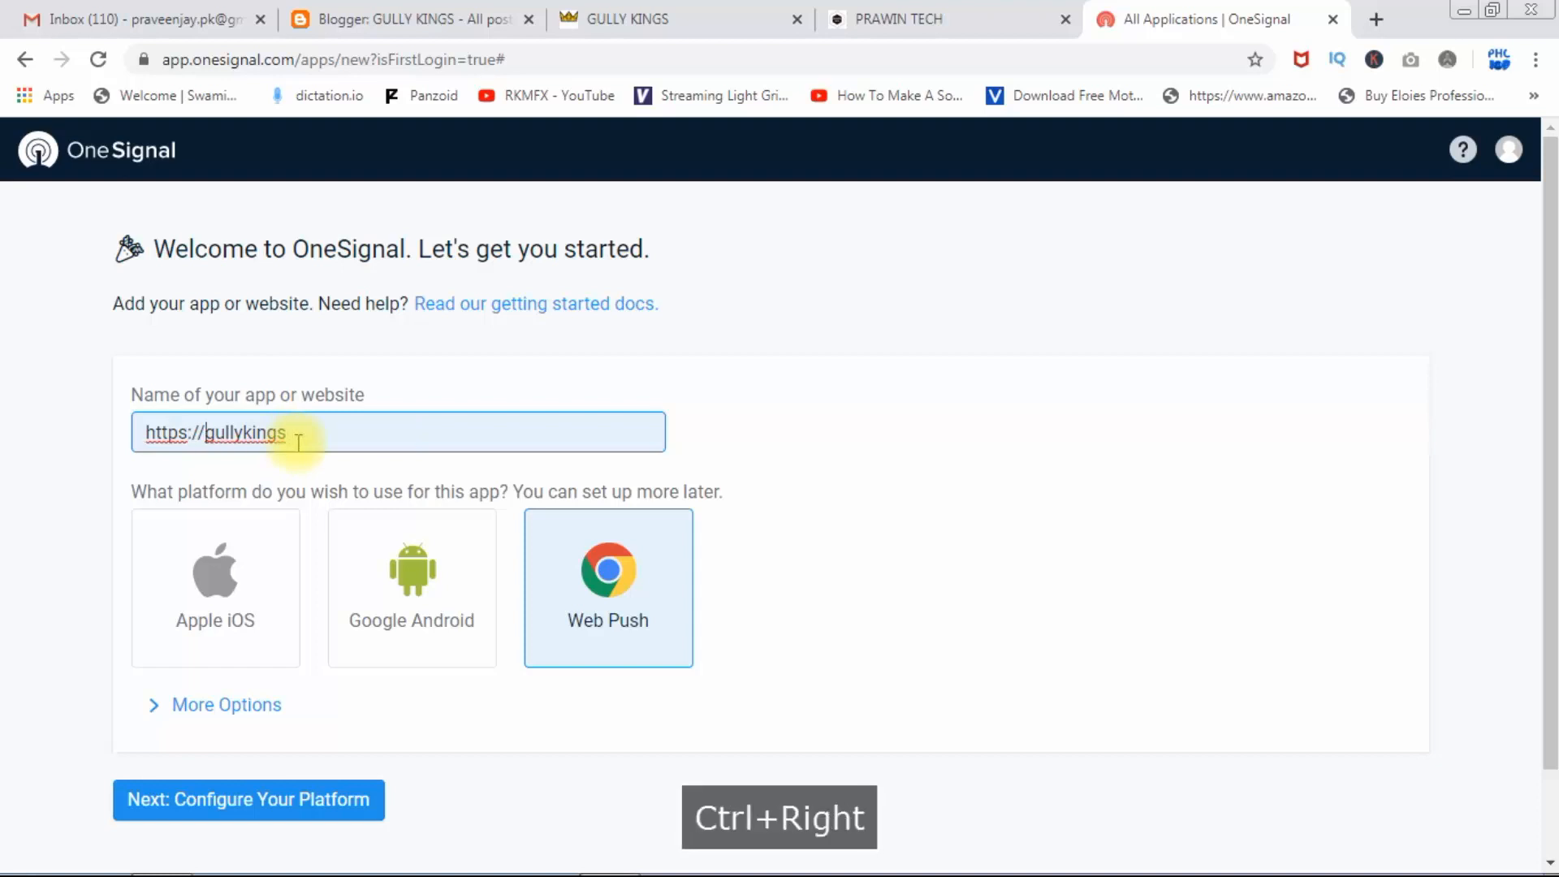
pyautogui.hotkey('ctrl', 'shift', 'Left')
pyautogui.press('BackSpace')
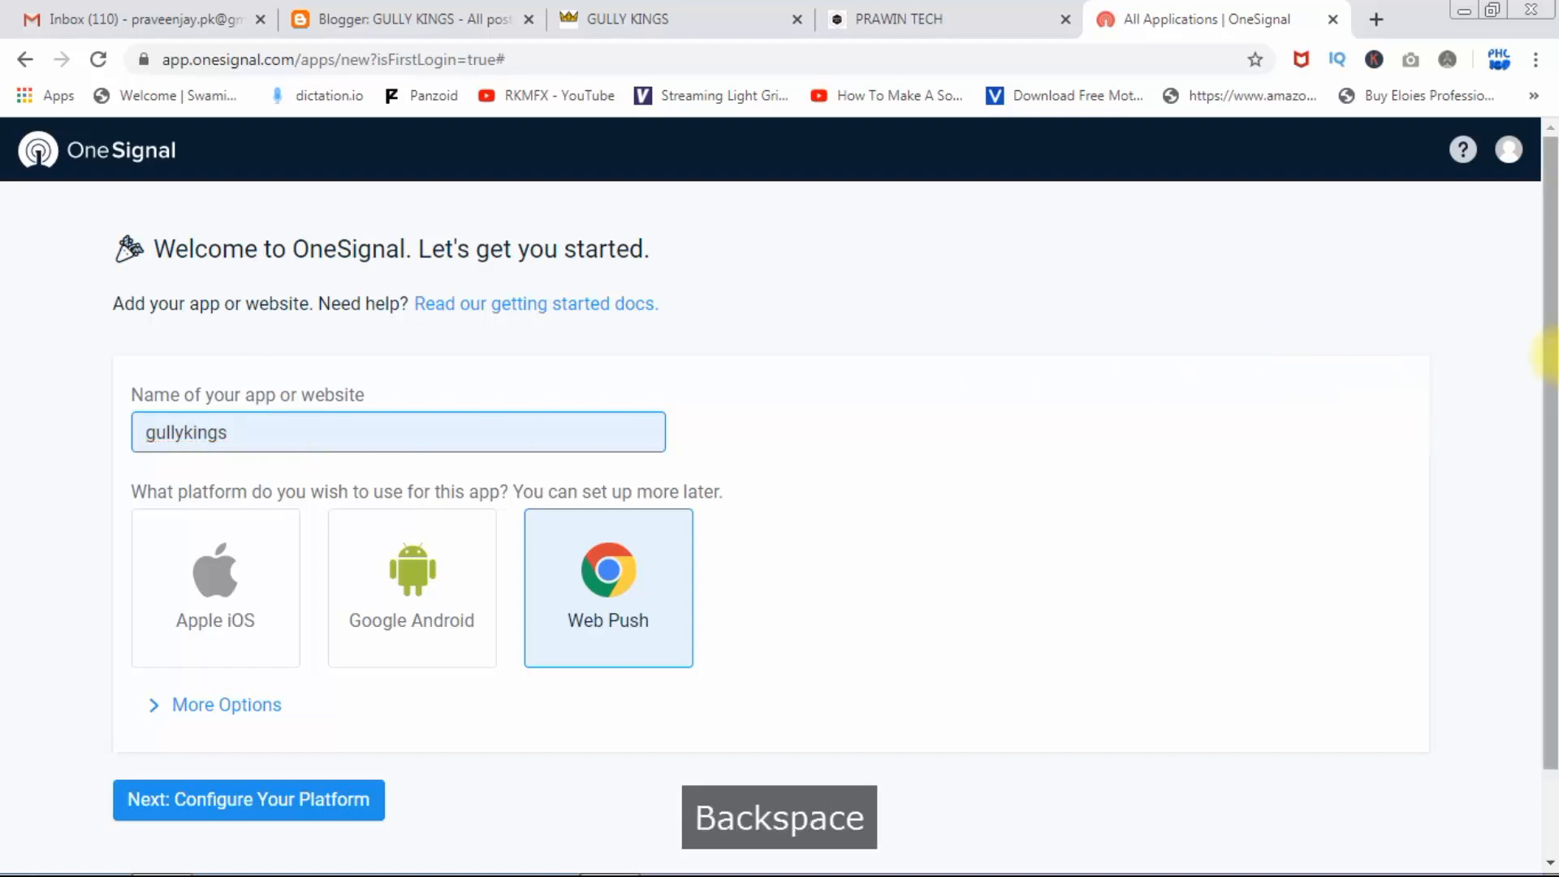
pyautogui.moveTo(1549, 349); pyautogui.dragTo(1549, 434)
pyautogui.click(208, 694)
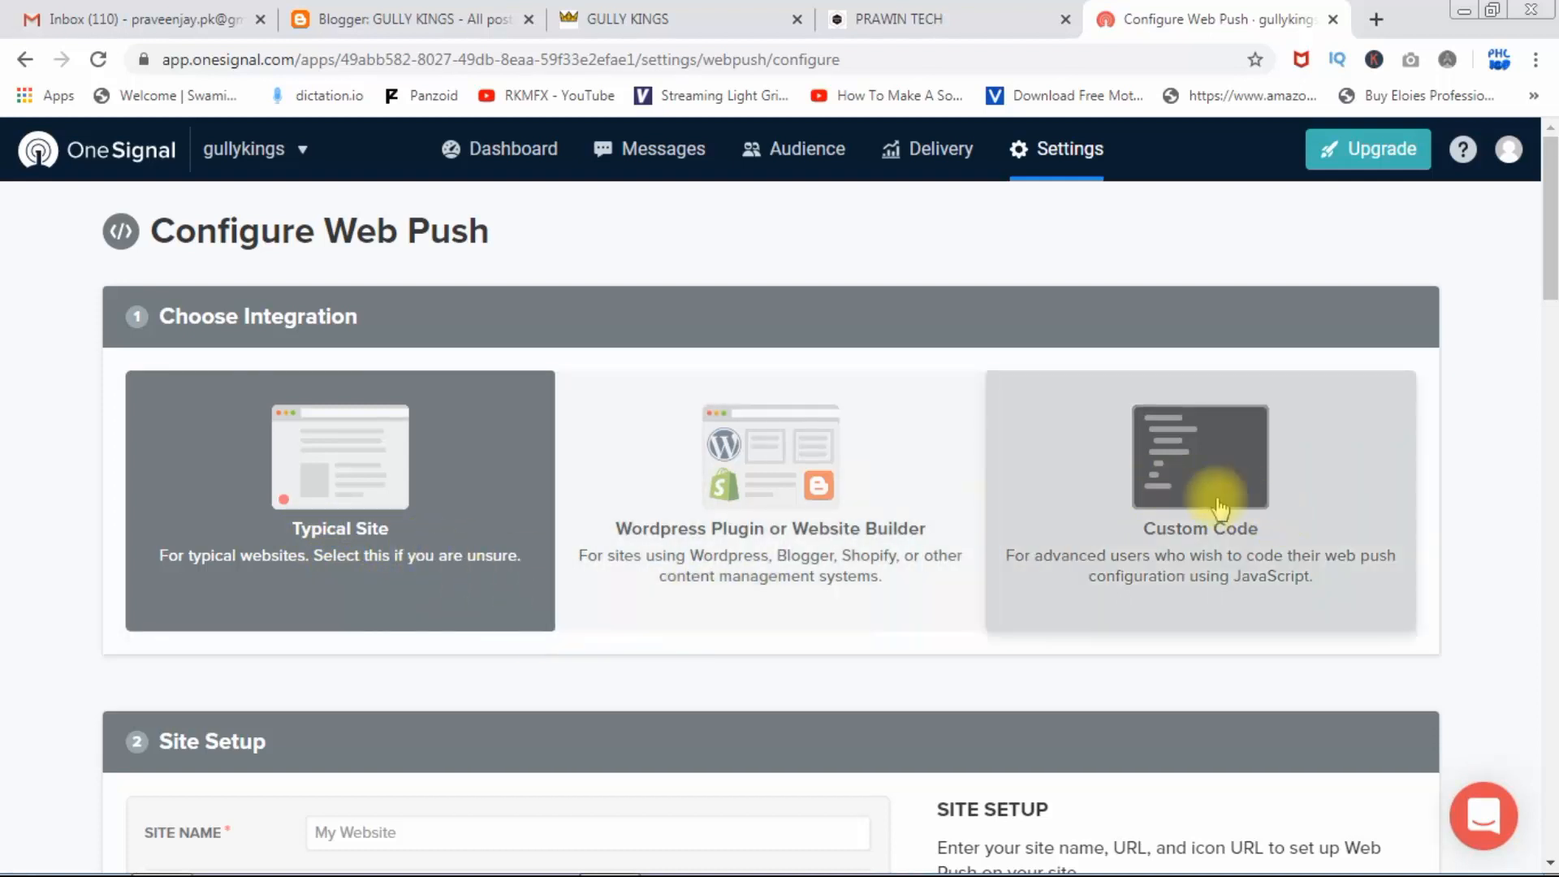
# - Choose the Wordpress Plugin or Website Builder integration with Blogger as the website builder
pyautogui.click(799, 532)
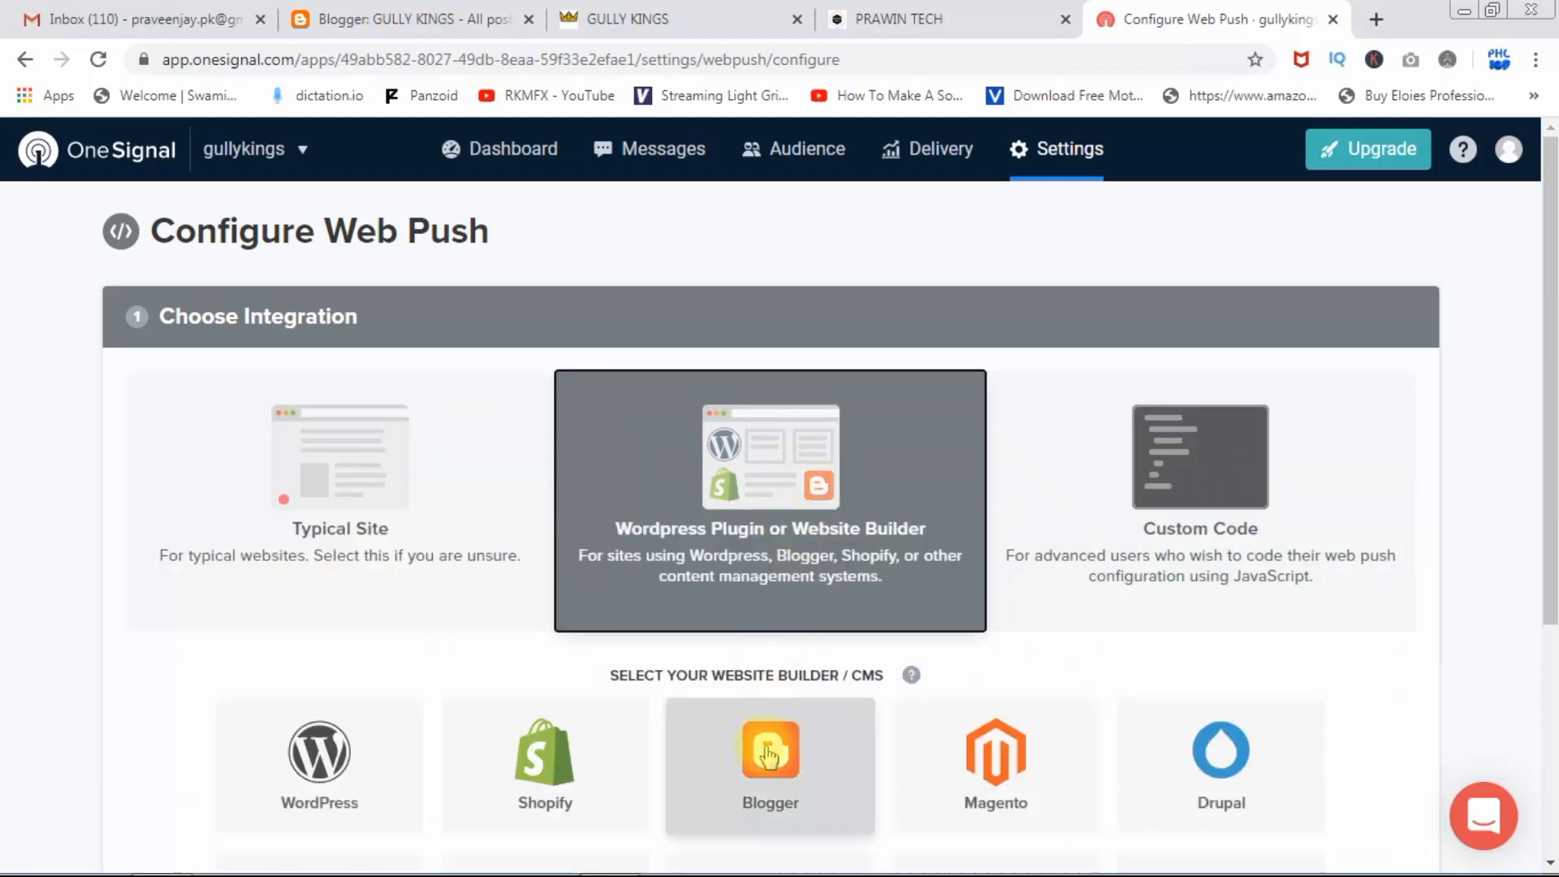
pyautogui.moveTo(1551, 240); pyautogui.dragTo(1550, 419)
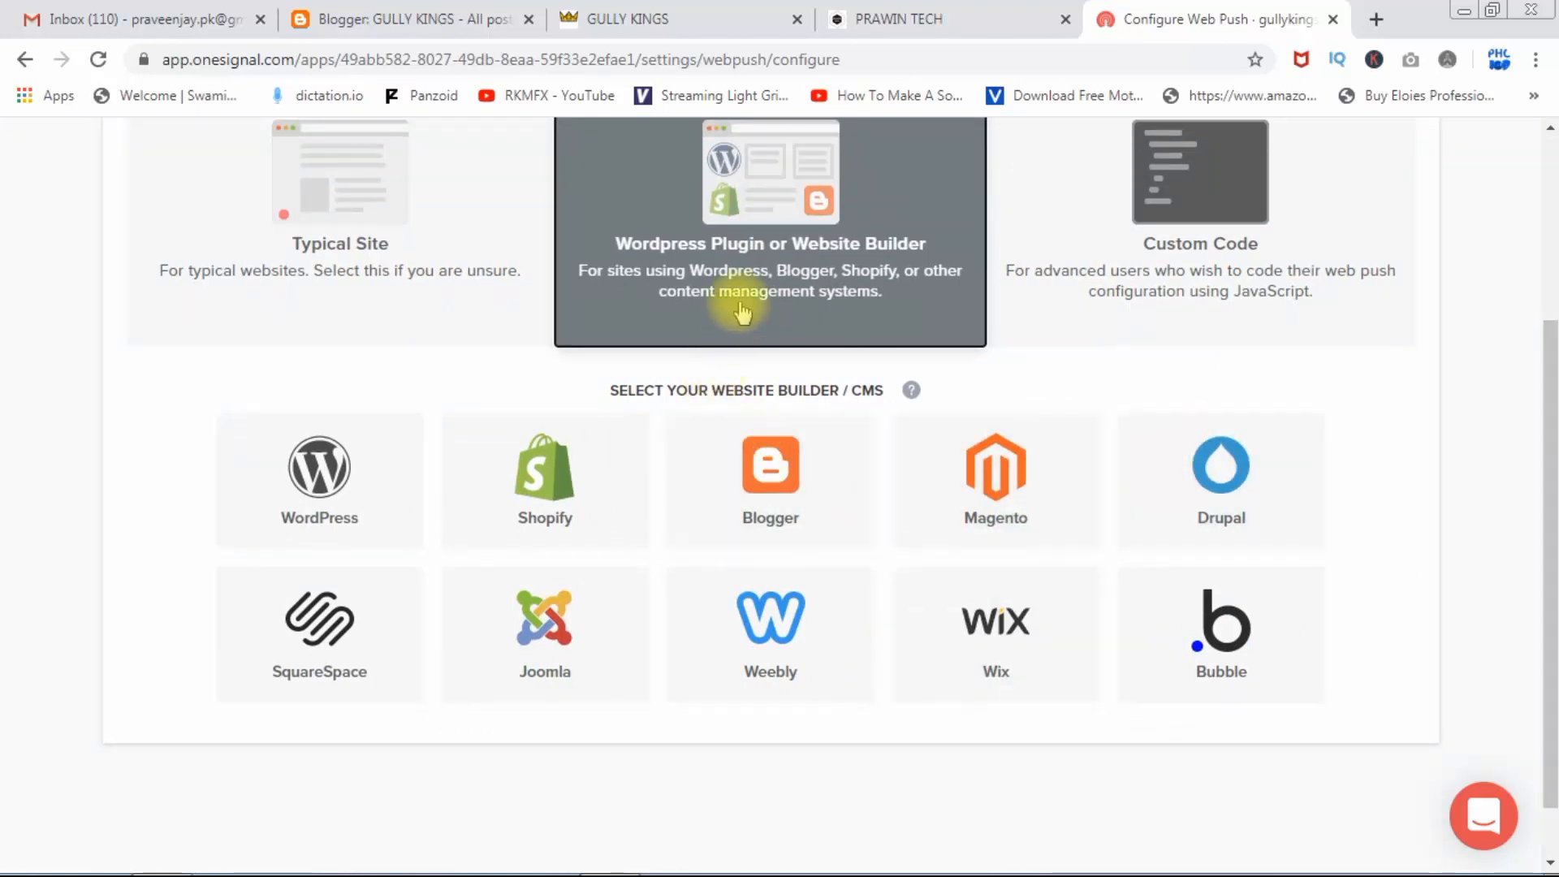
pyautogui.click(759, 470)
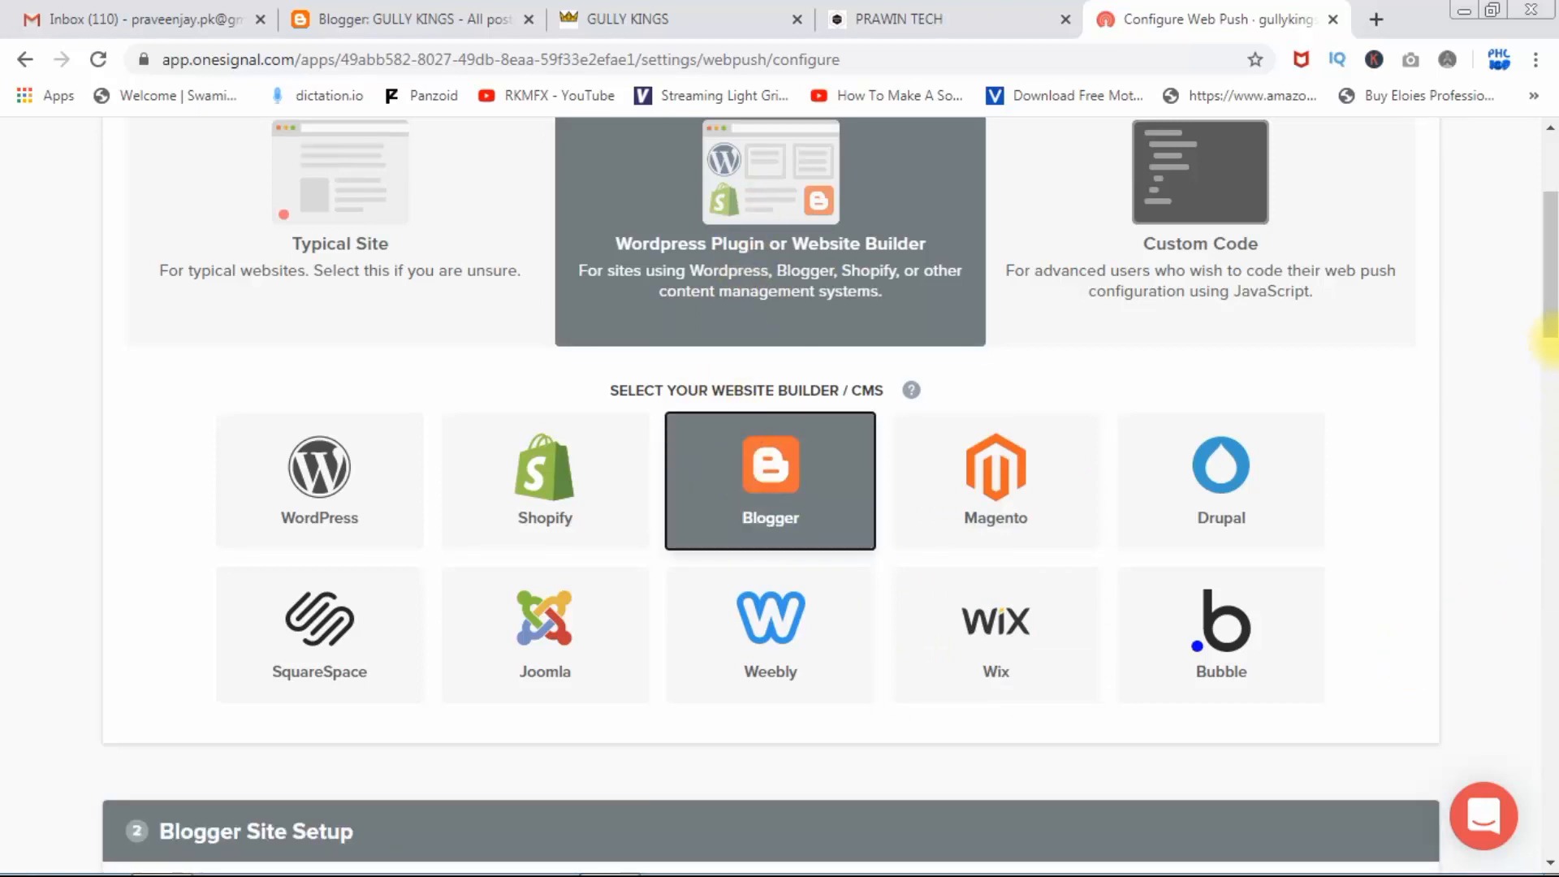
pyautogui.moveTo(1546, 324); pyautogui.dragTo(1547, 456)
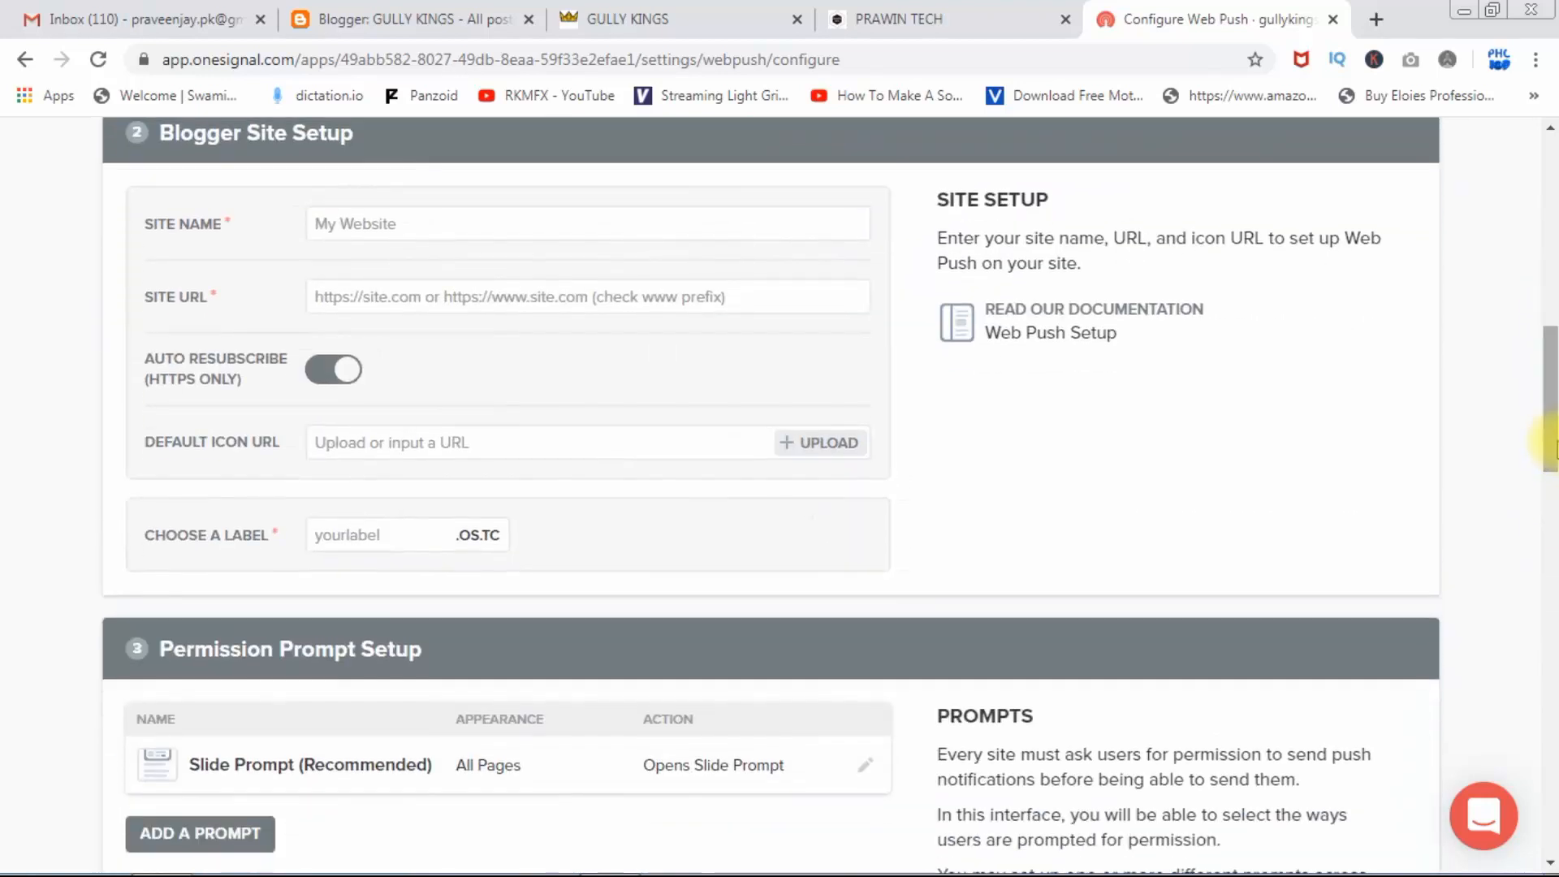
pyautogui.click(474, 216)
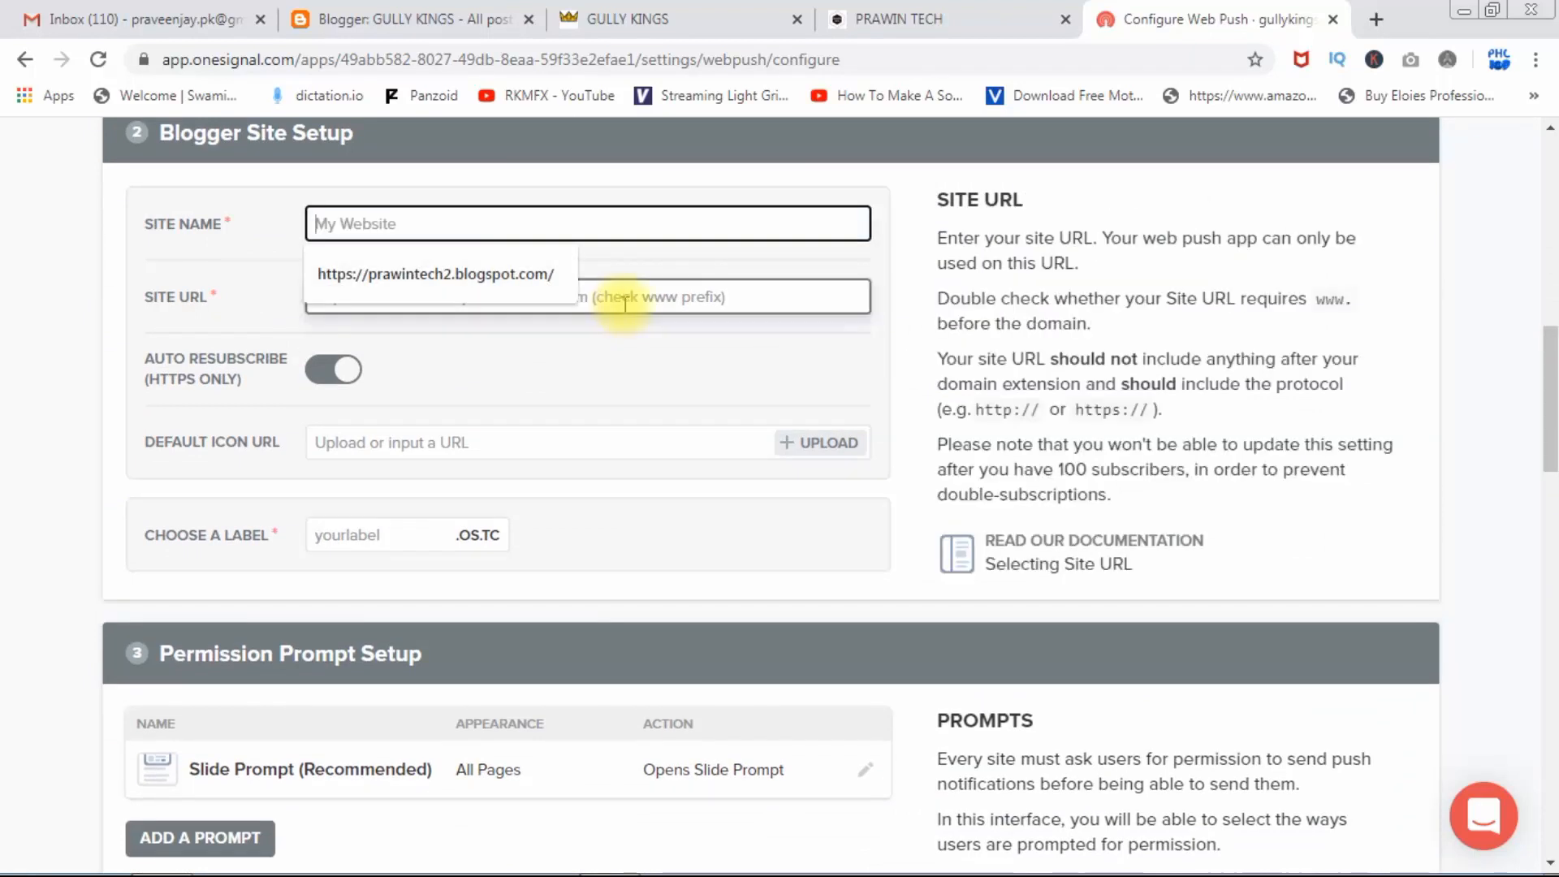
pyautogui.click(627, 298)
pyautogui.hotkey('ctrl', 'v')
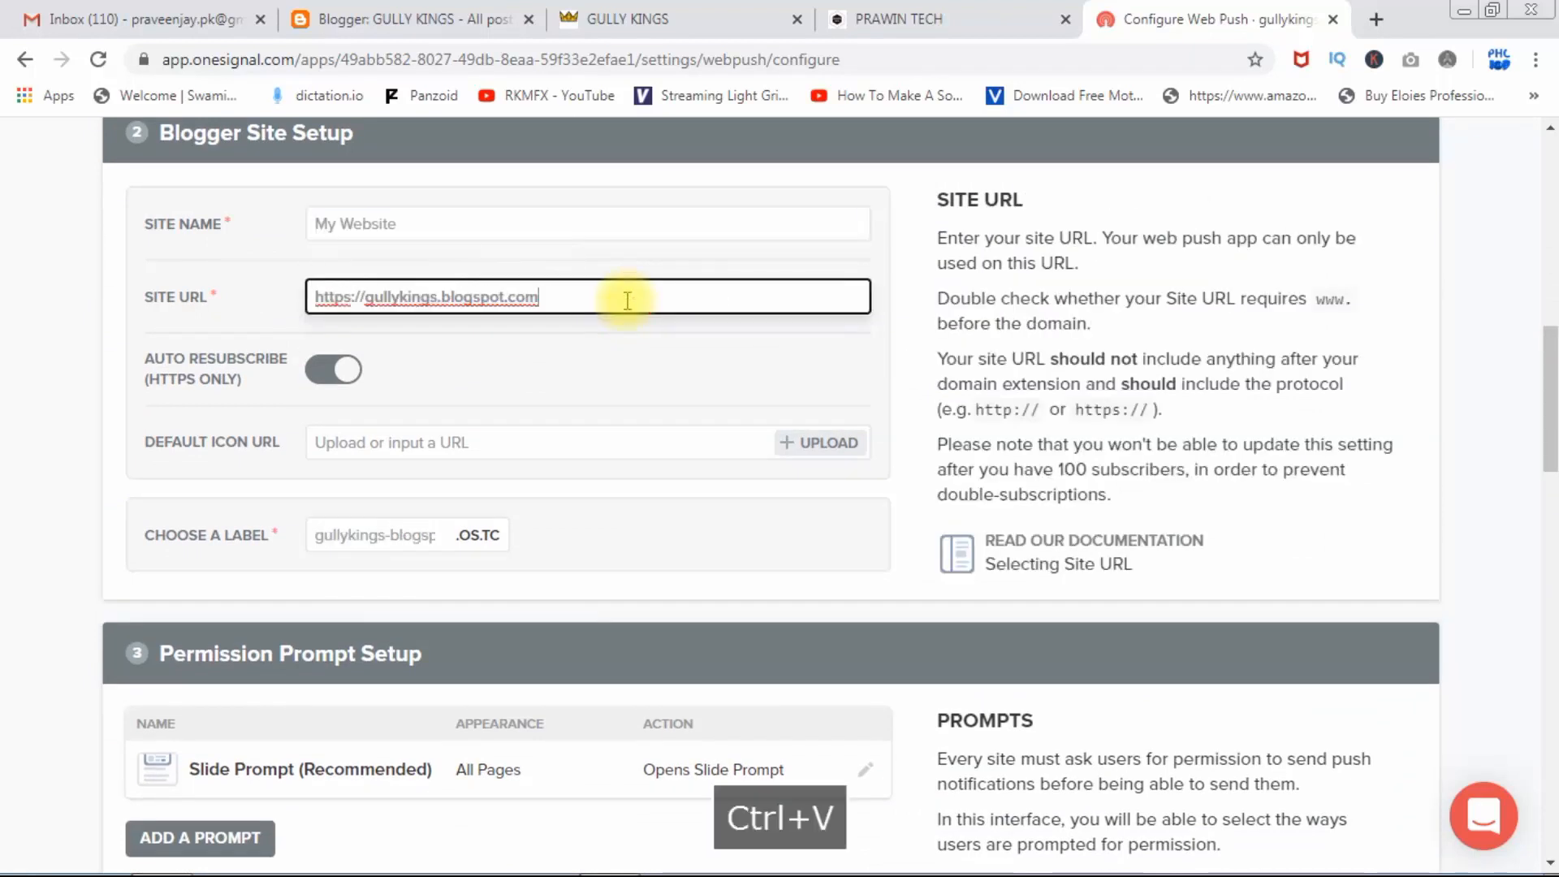
# - Enter Gully Kings as the site name in the Blogger site setup
pyautogui.click(511, 221)
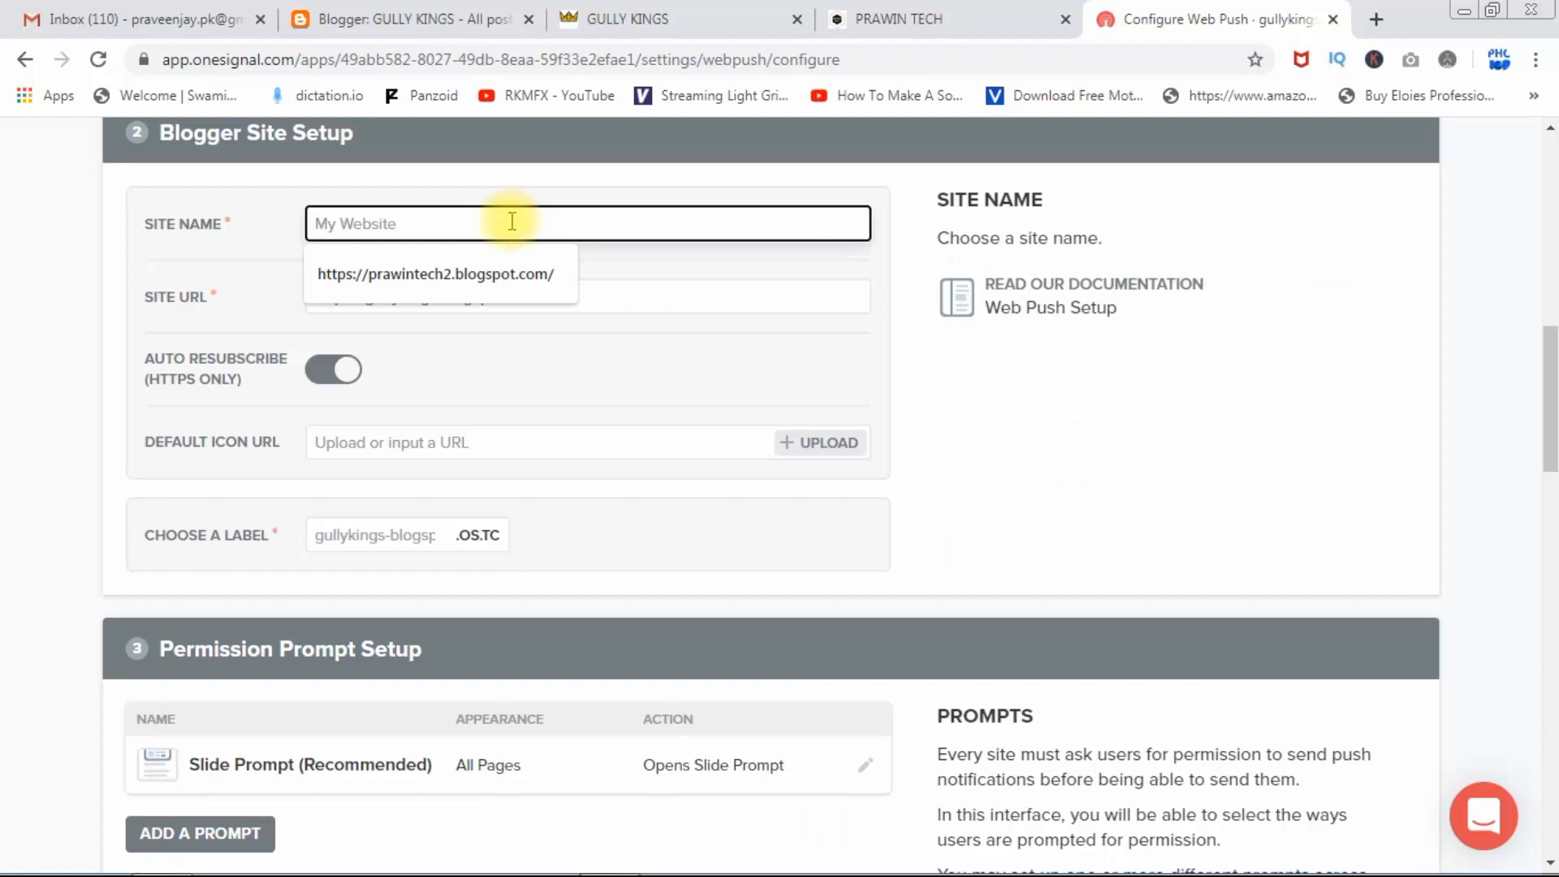
pyautogui.press('capslock')
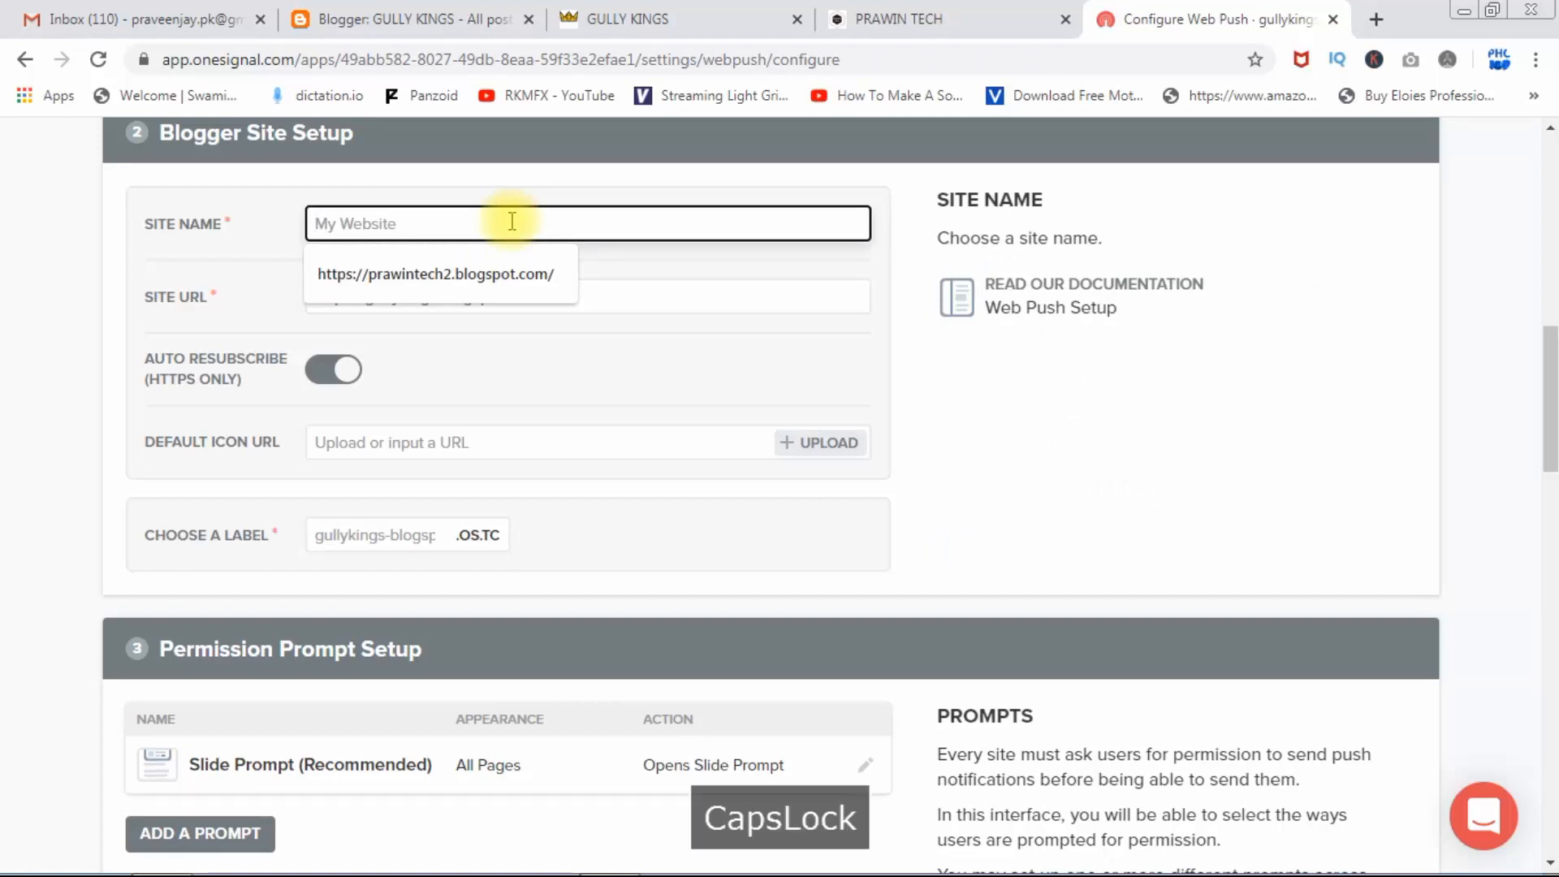
pyautogui.write('G')
pyautogui.press('capslock')
pyautogui.write('ull')
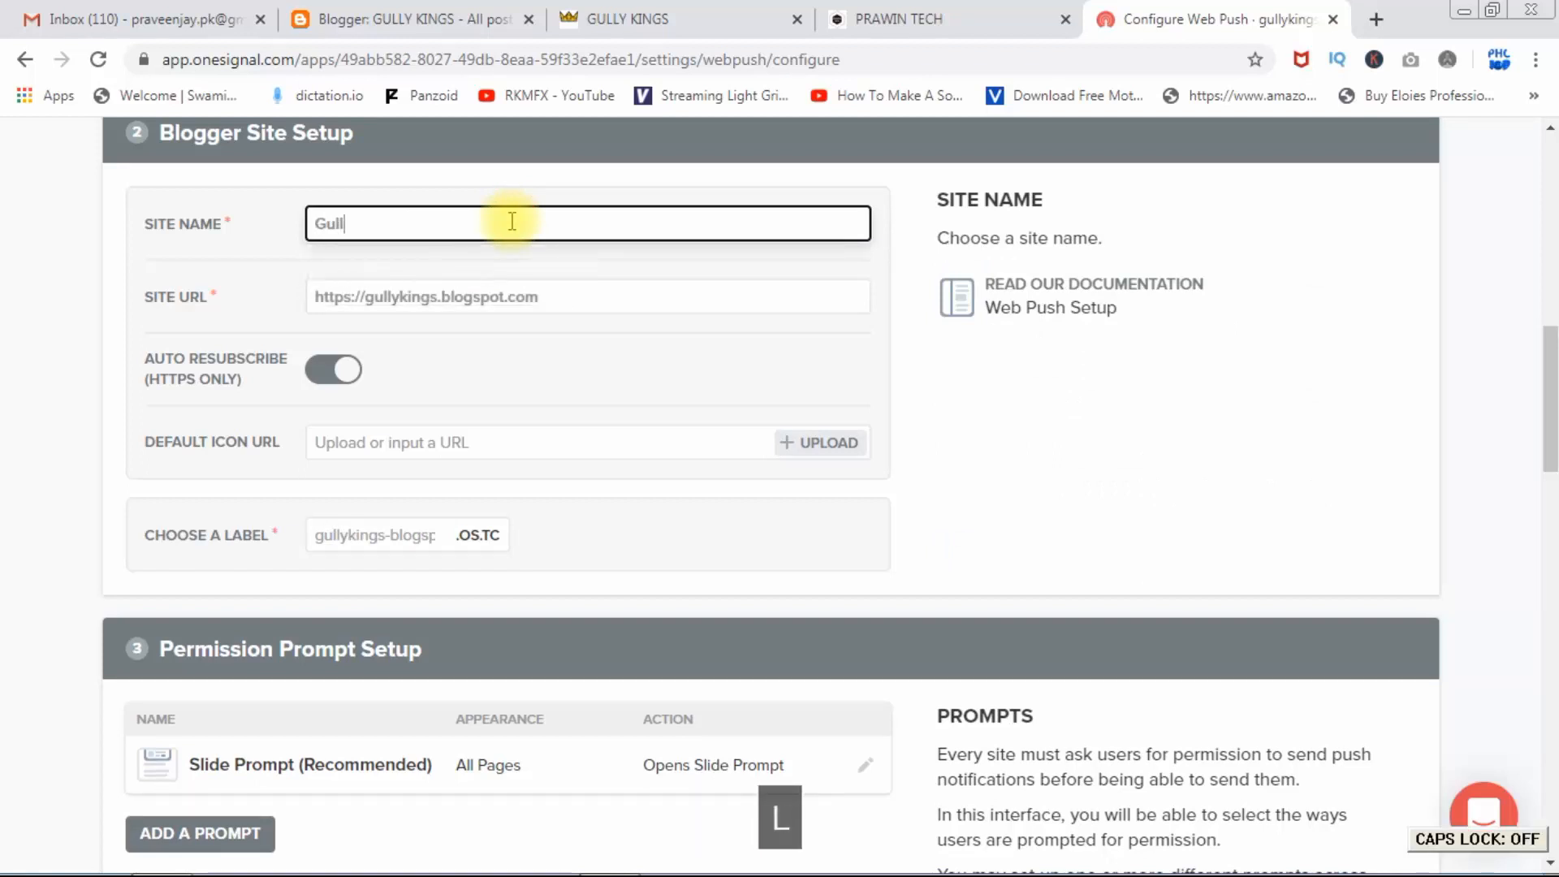
pyautogui.write('y Kings')
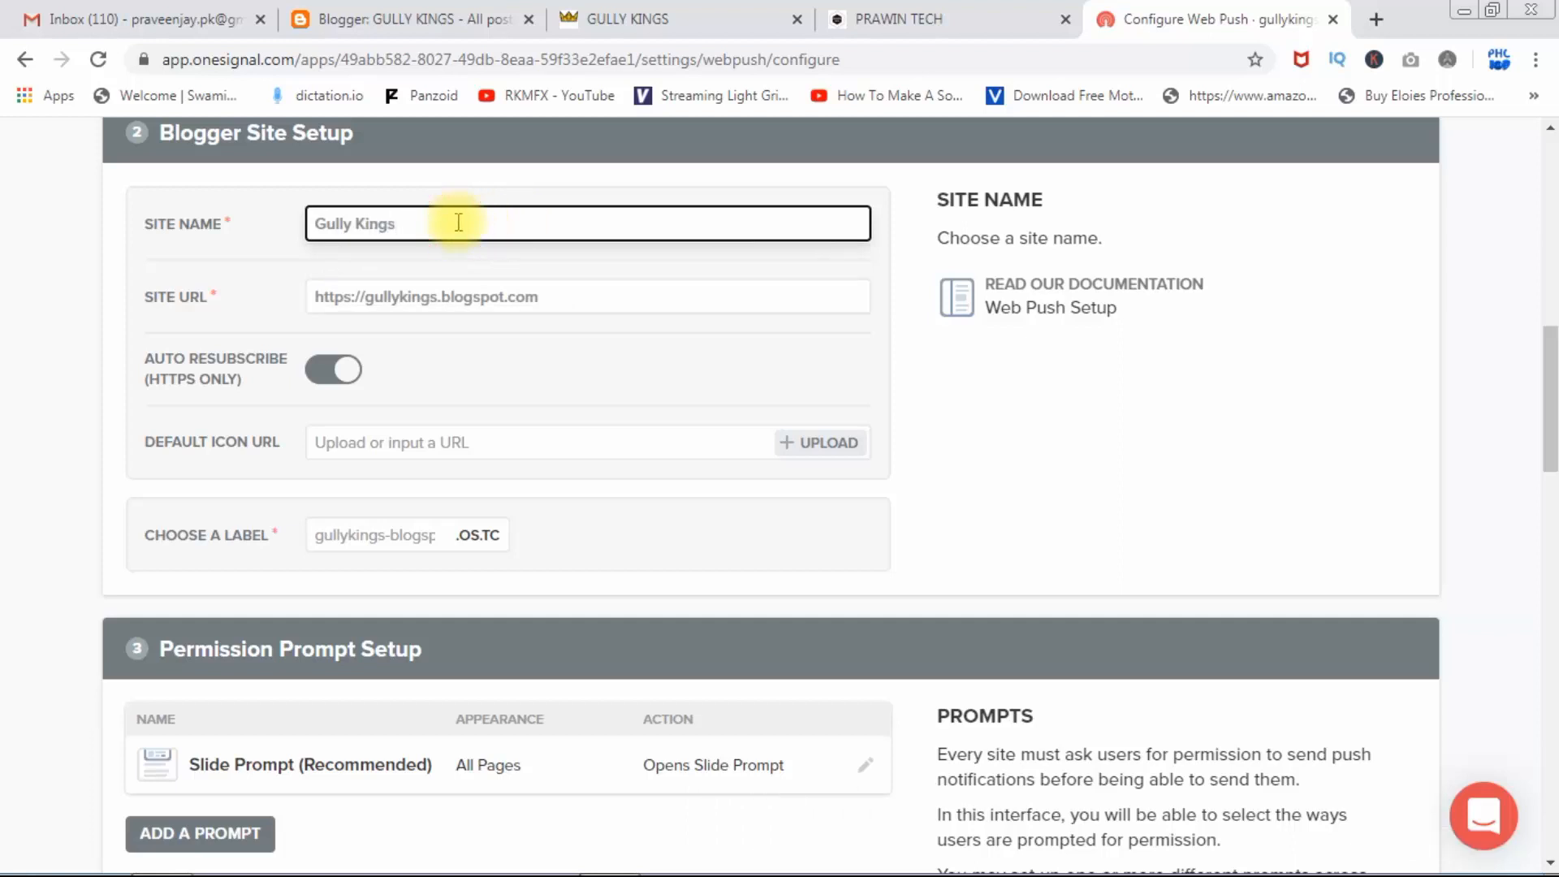
pyautogui.hotkey('ctrl', 'a')
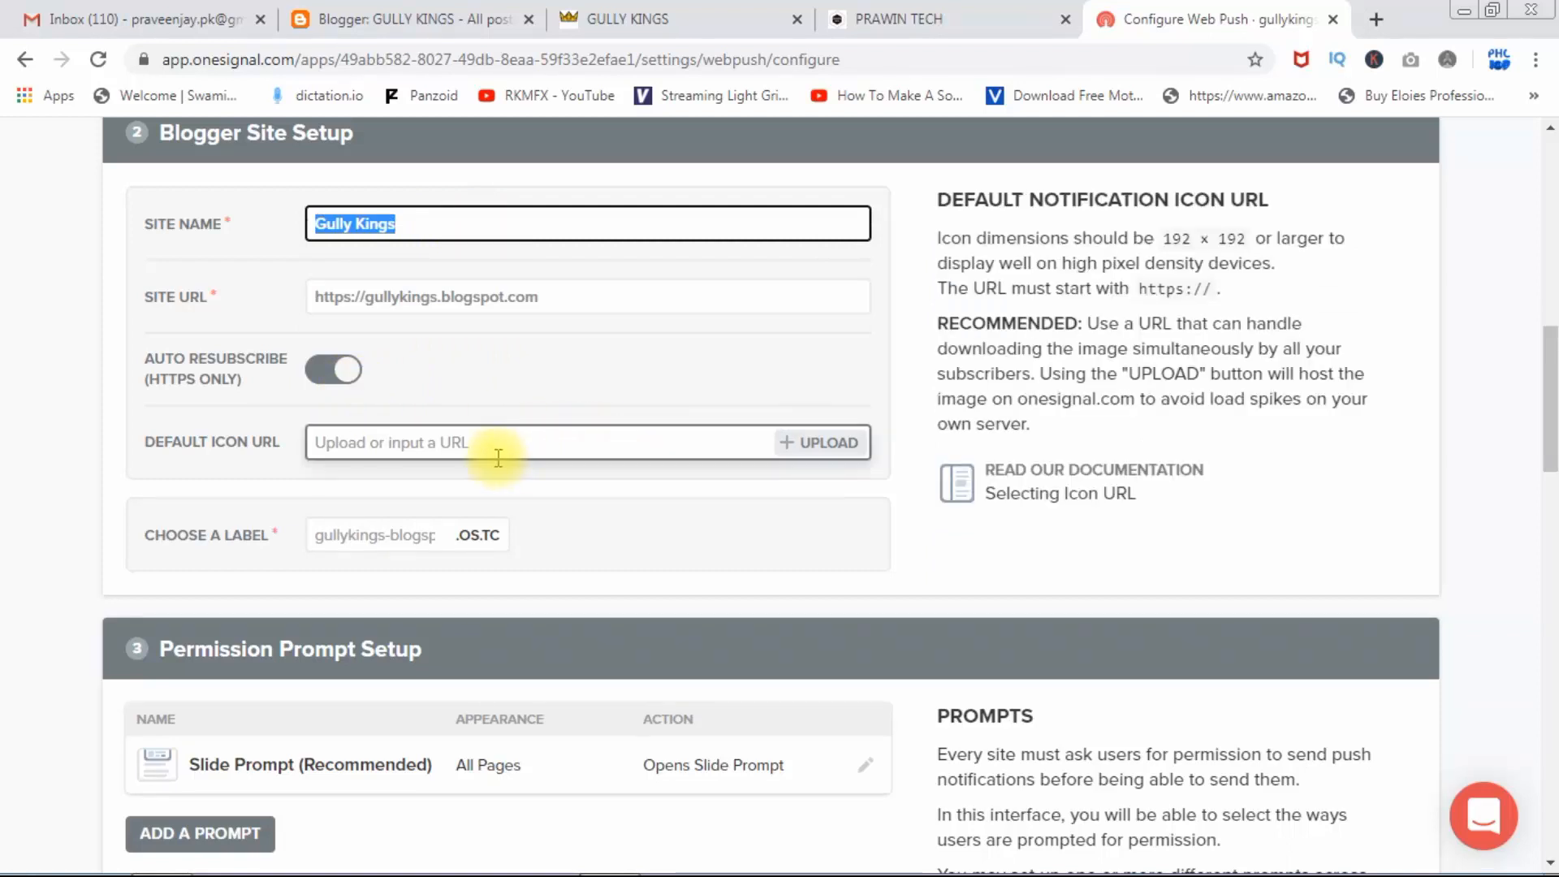
# - Upload gully kings.png from the Desktop as the default notification icon and save it uncropped
pyautogui.click(824, 445)
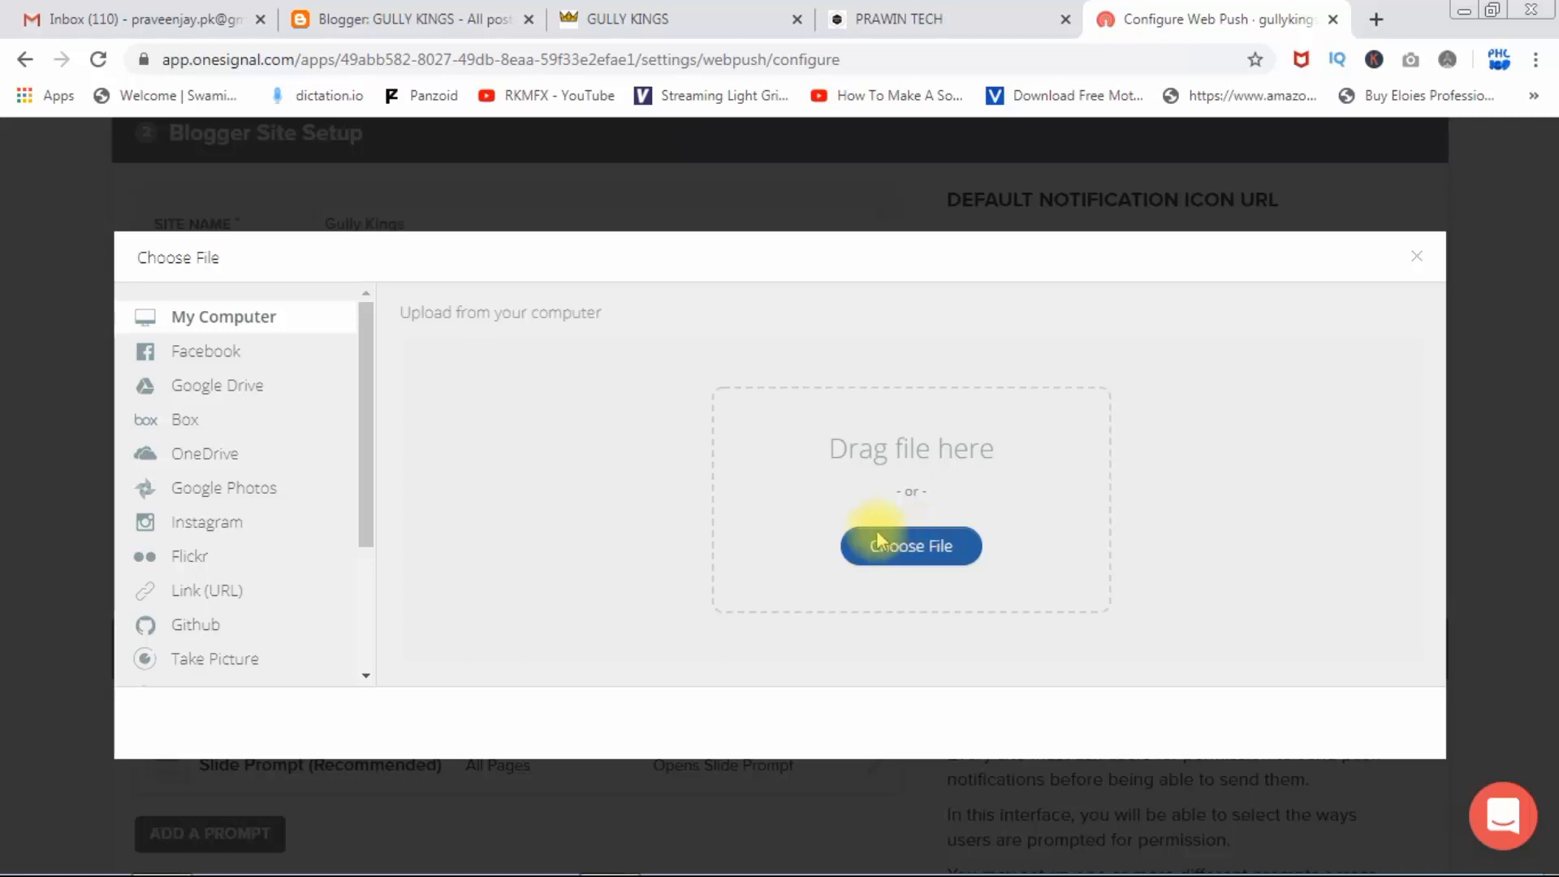
pyautogui.click(895, 550)
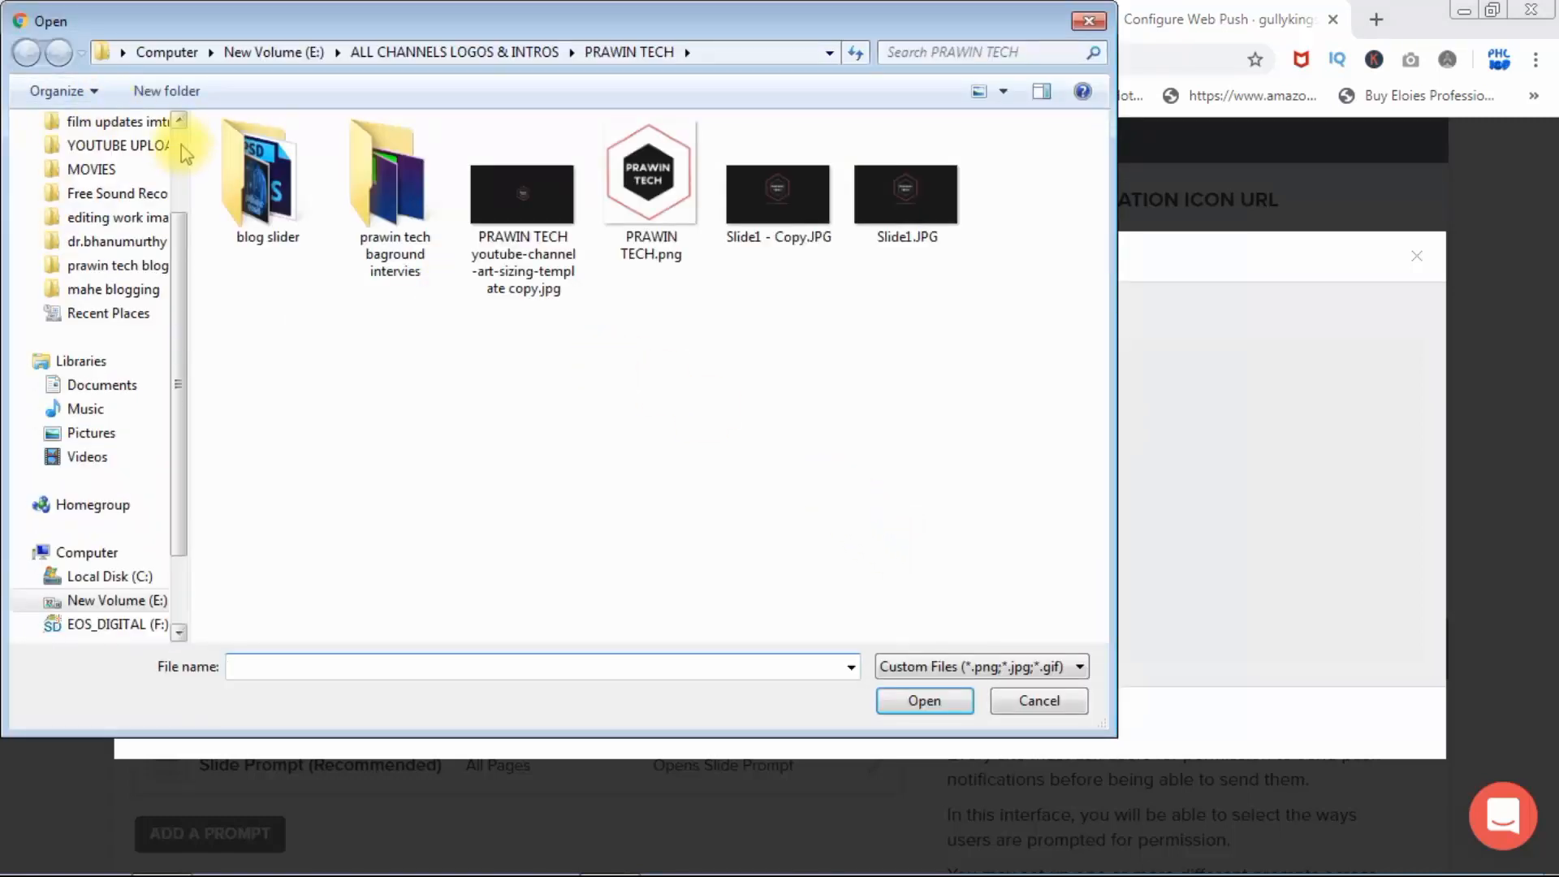
pyautogui.scroll(2, 178, 142)
pyautogui.click(89, 155)
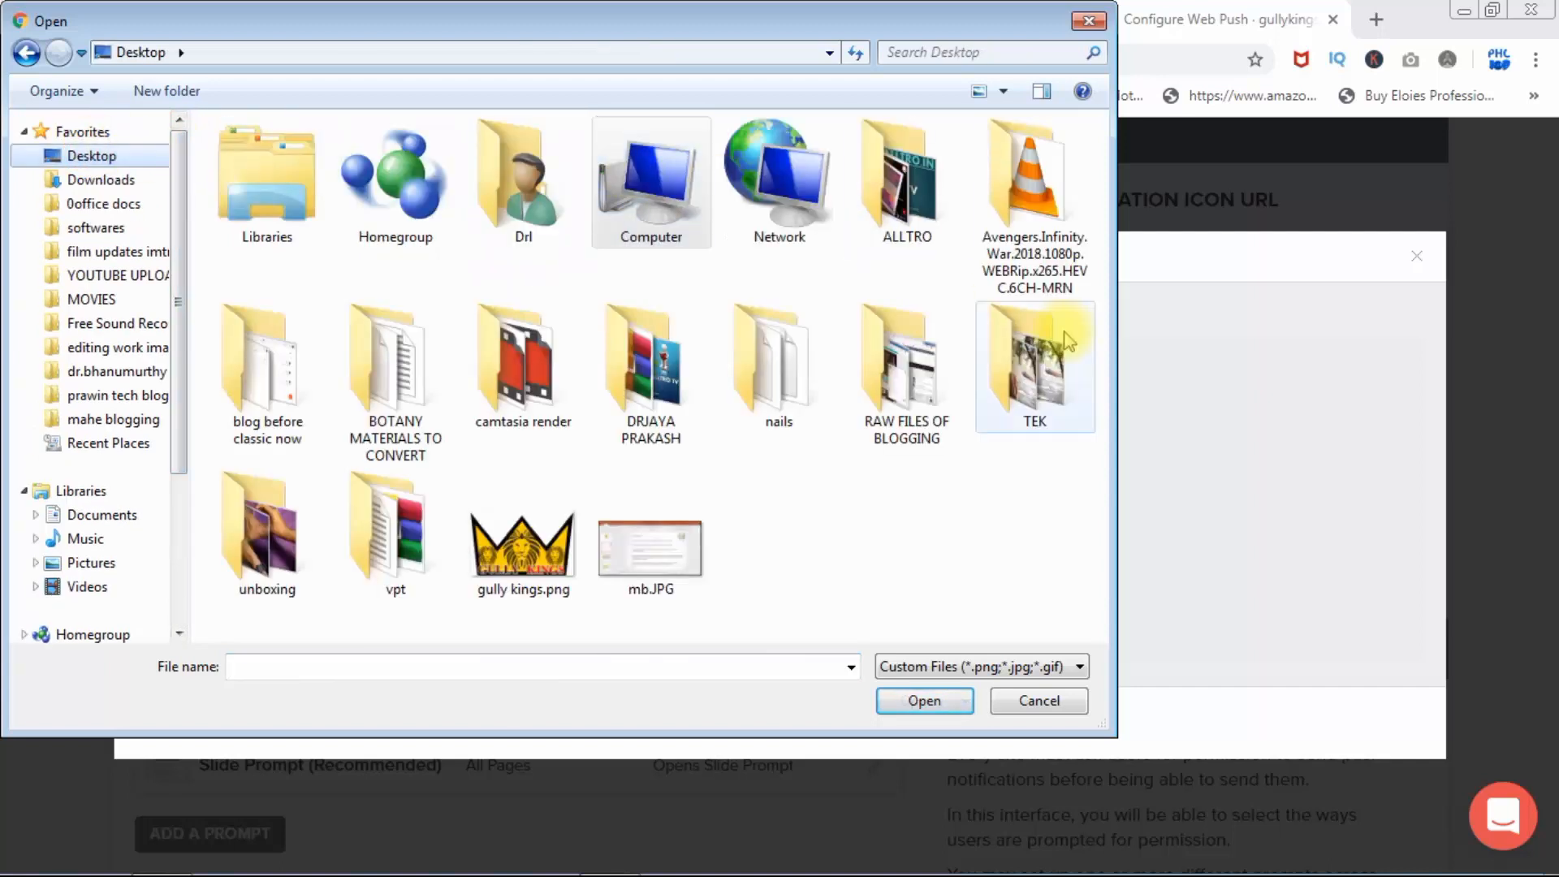
pyautogui.doubleClick(513, 546)
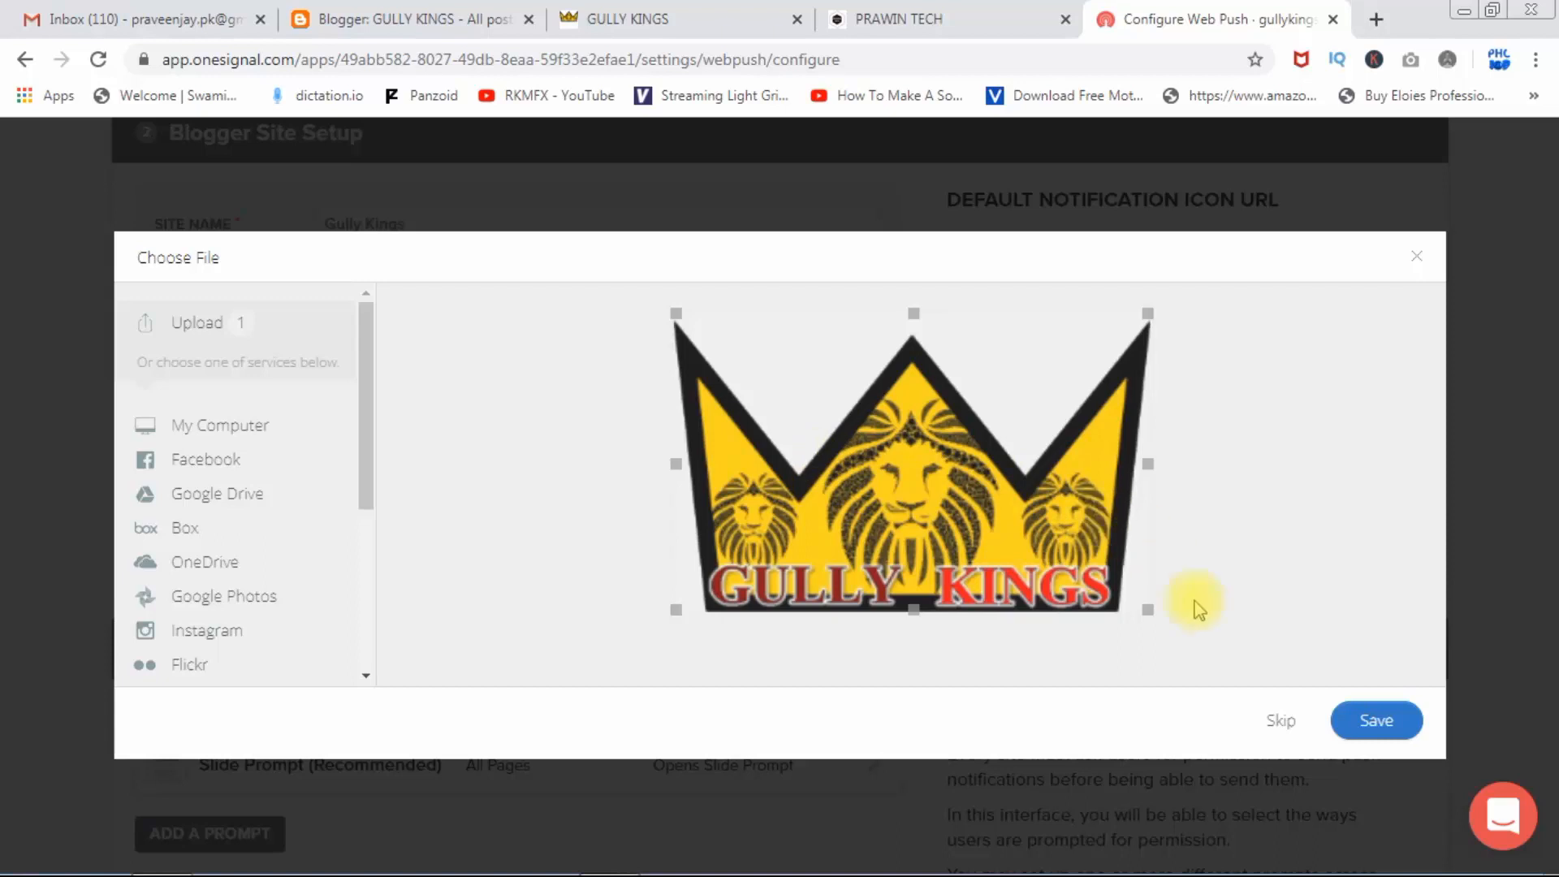
pyautogui.click(1357, 722)
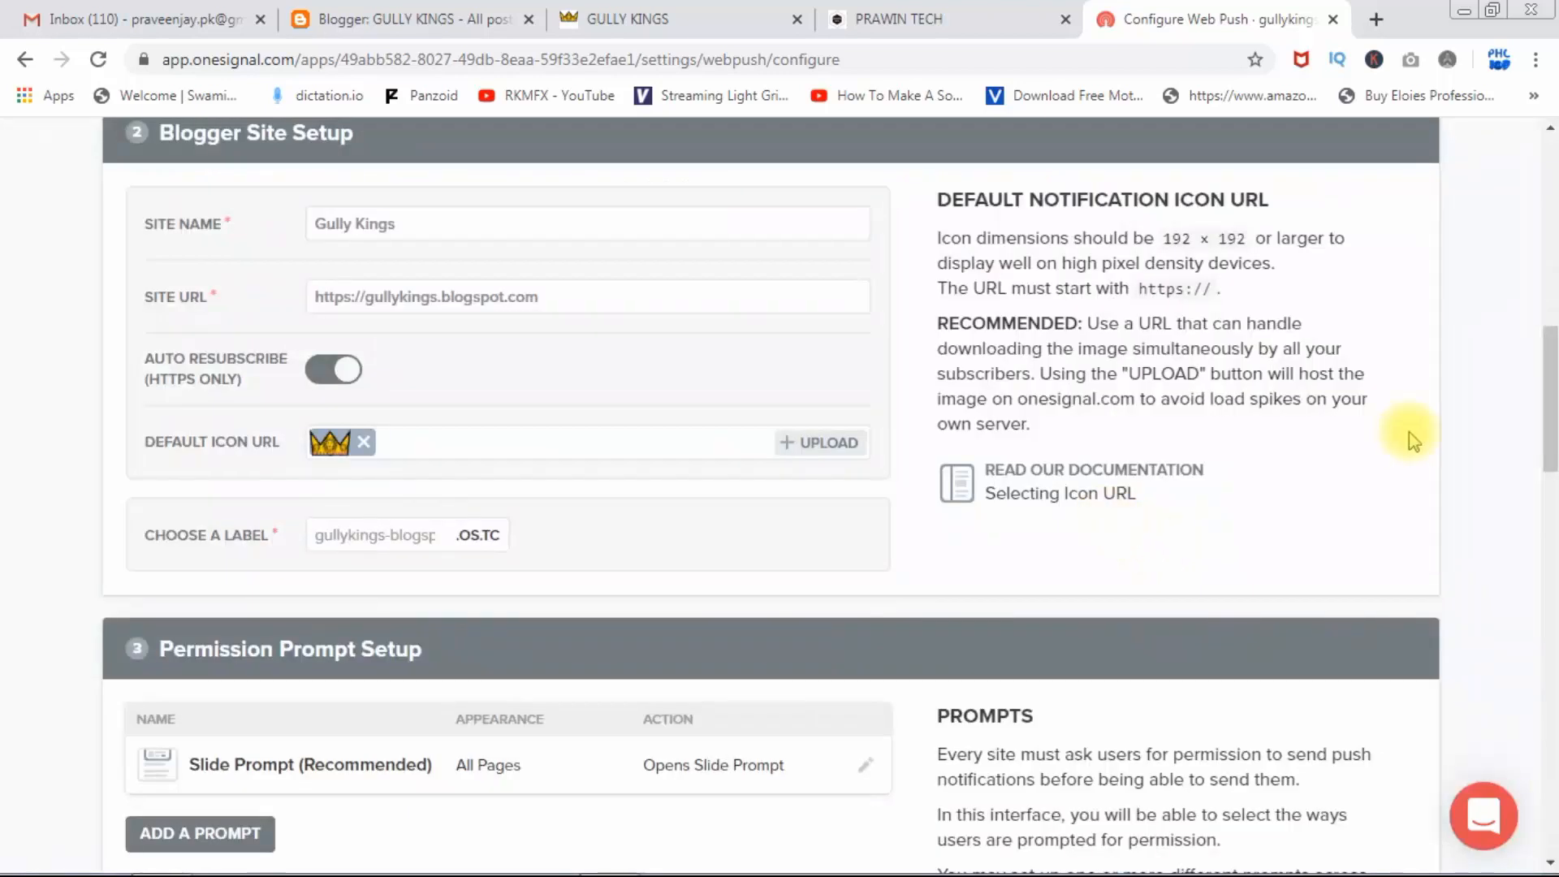
# - Replace the .OS.TC label in the Blogger site setup with gullykings
pyautogui.click(322, 540)
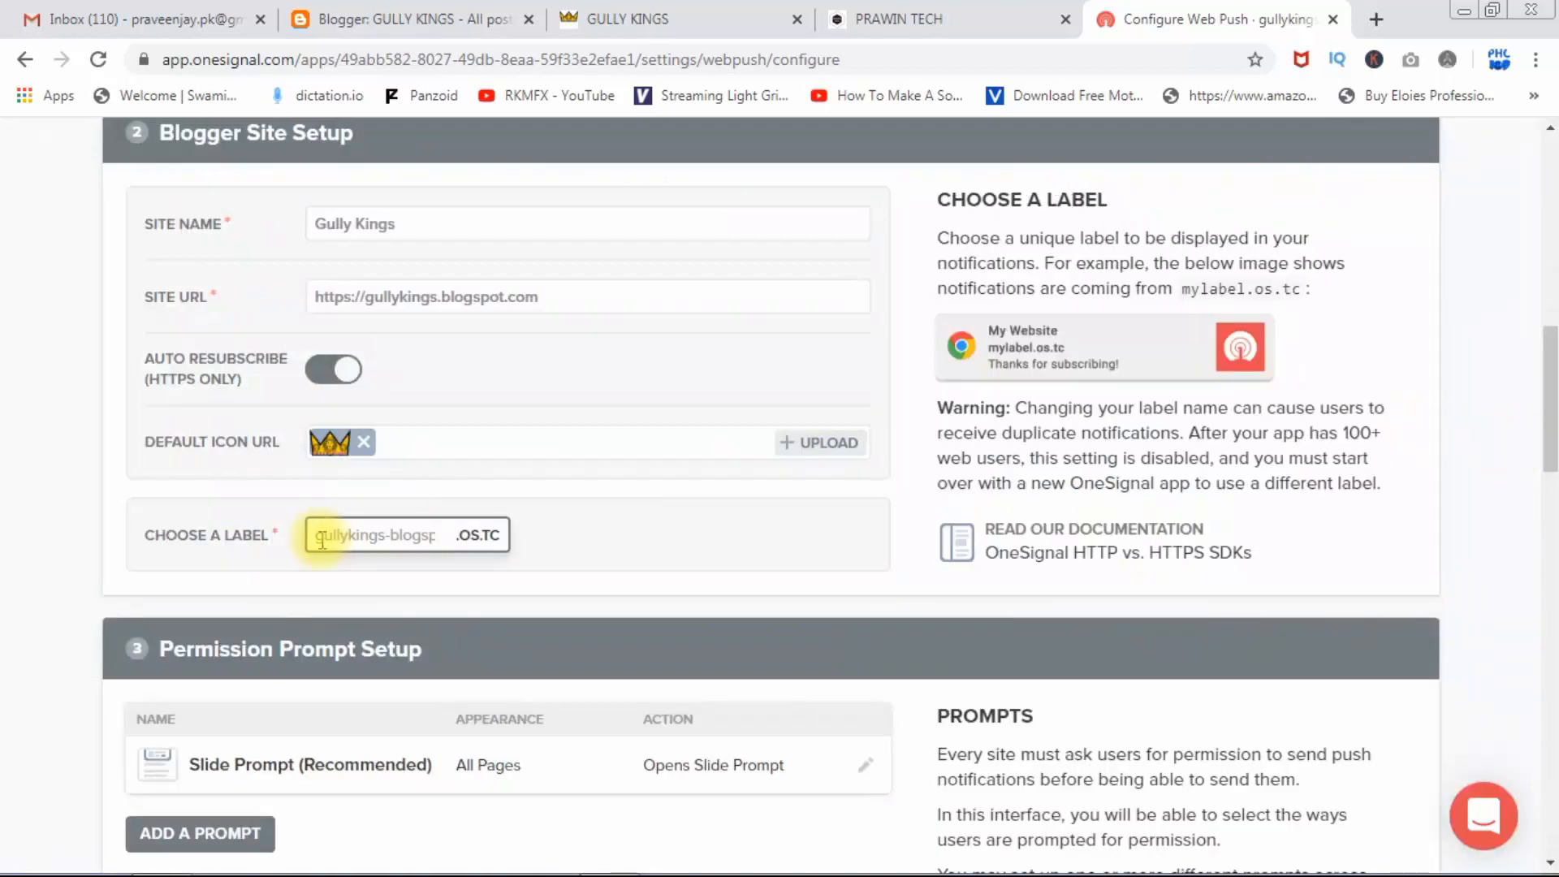
pyautogui.click(333, 538)
pyautogui.hotkey('ctrl', 'v')
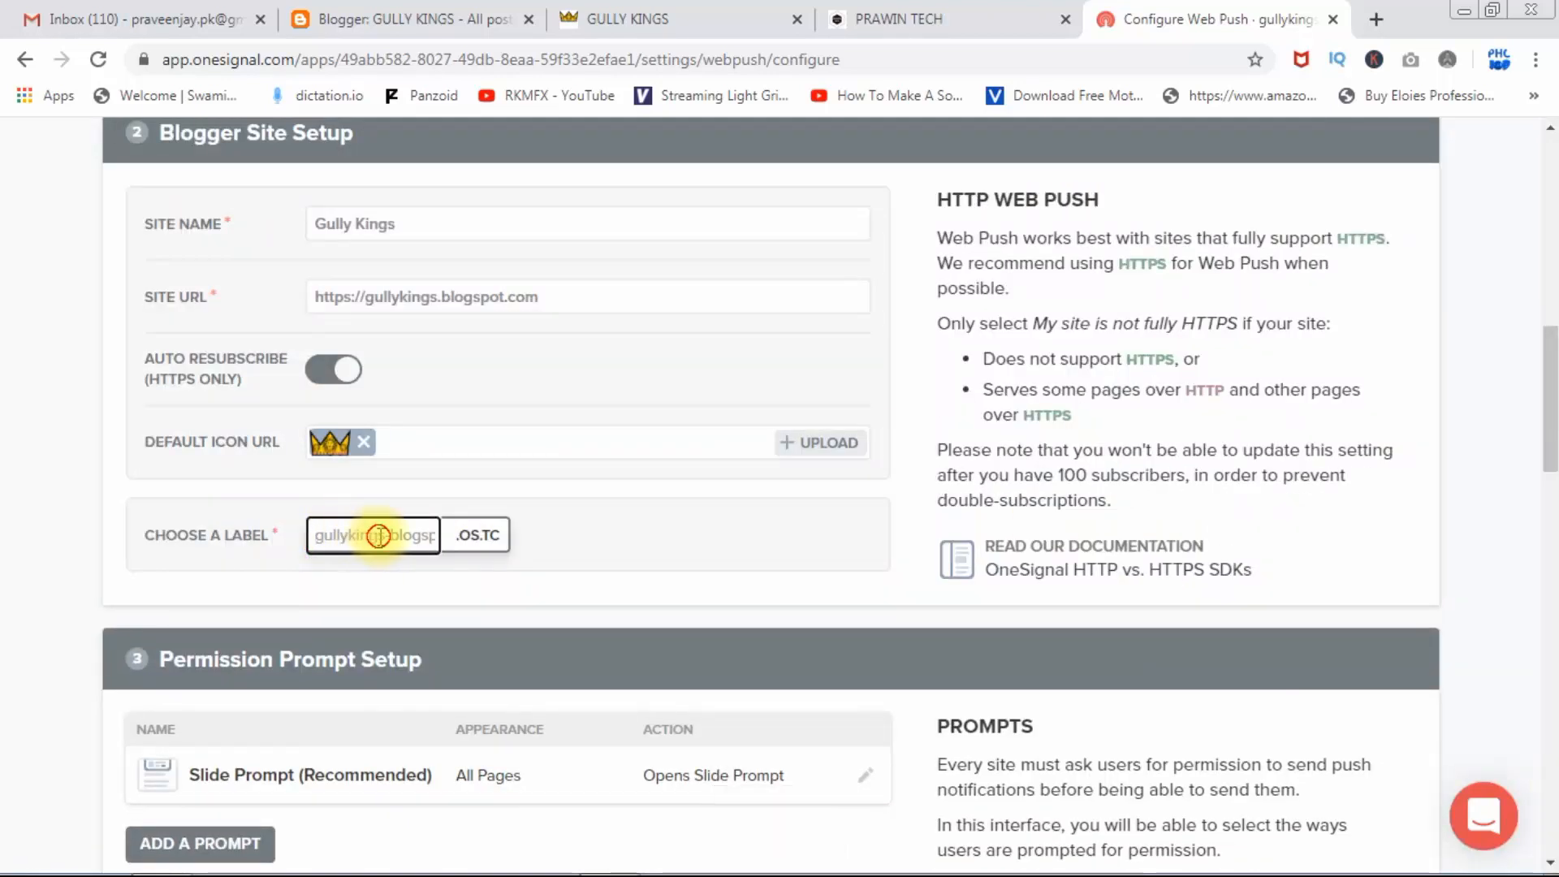
pyautogui.write('gull')
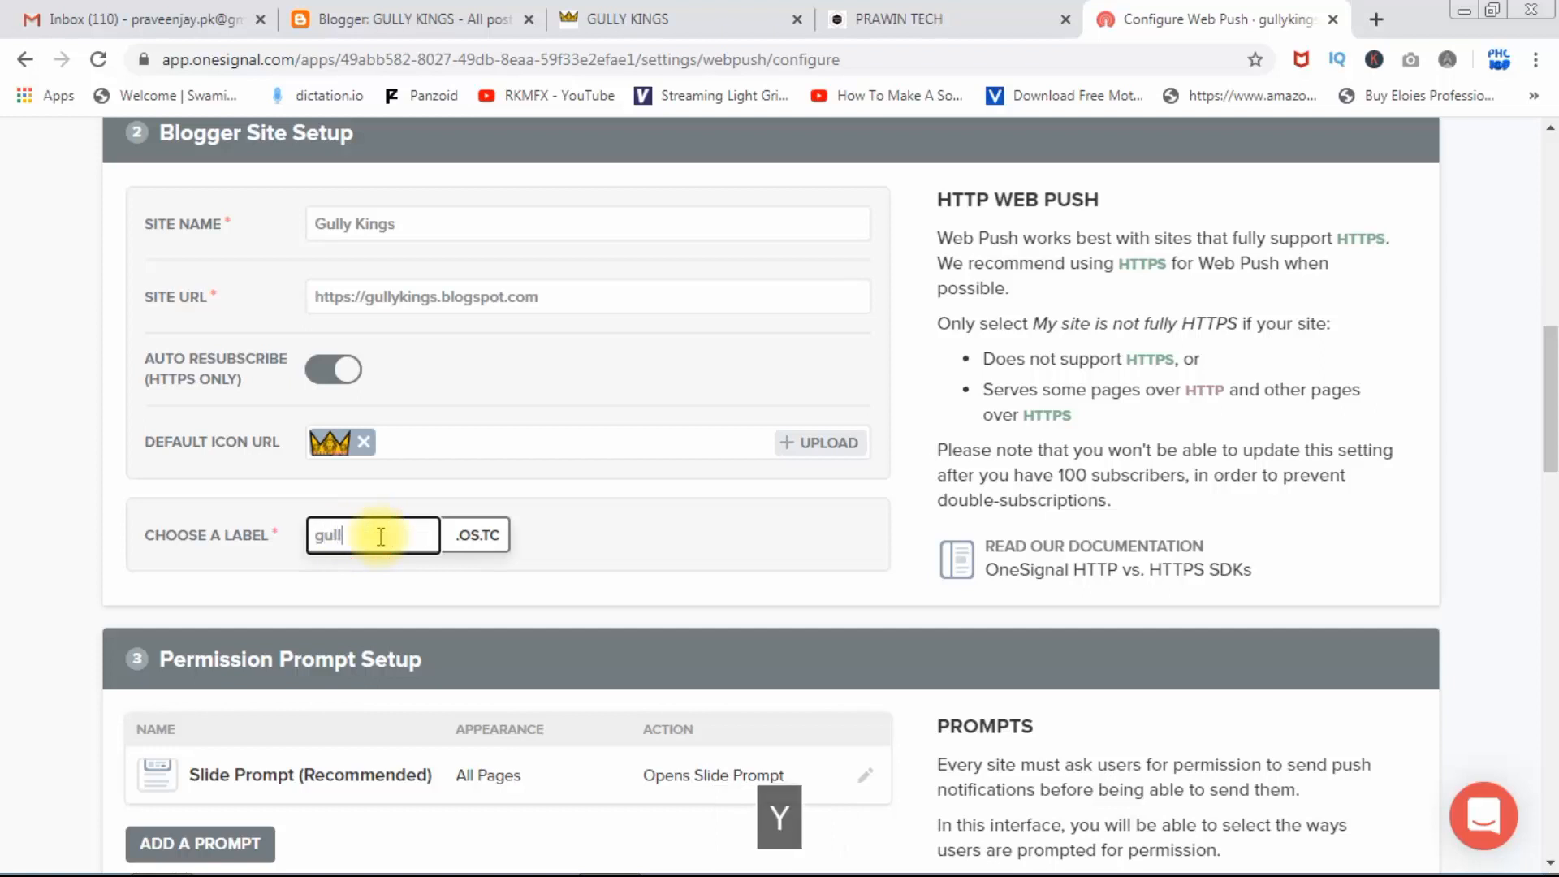
pyautogui.write('y kings u')
pyautogui.press('BackSpace')
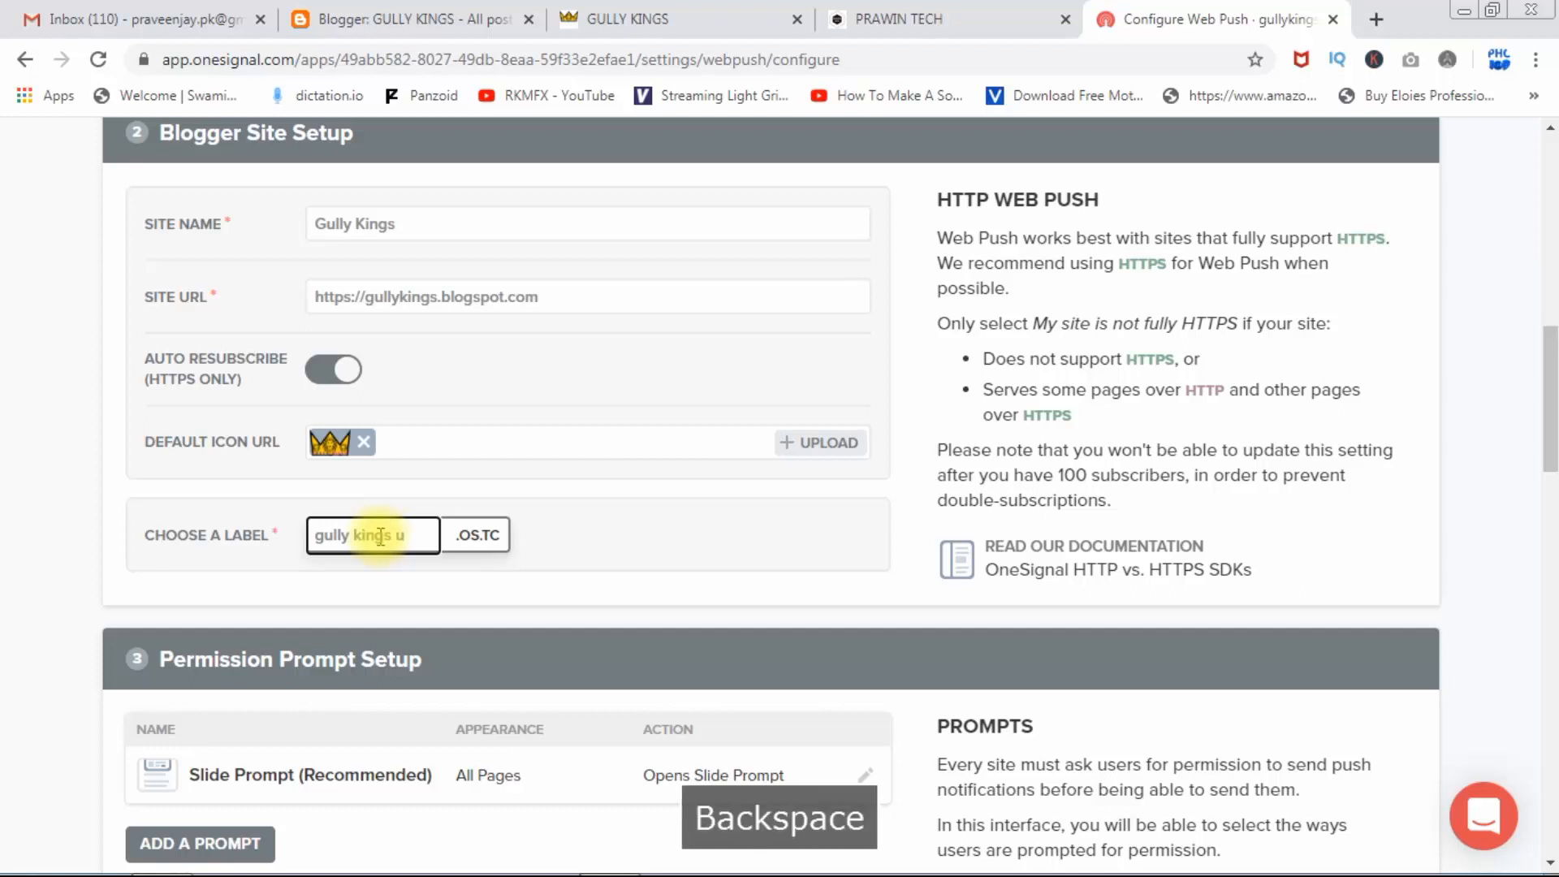
pyautogui.press('Left')
pyautogui.press('BackSpace')
pyautogui.press('Delete')
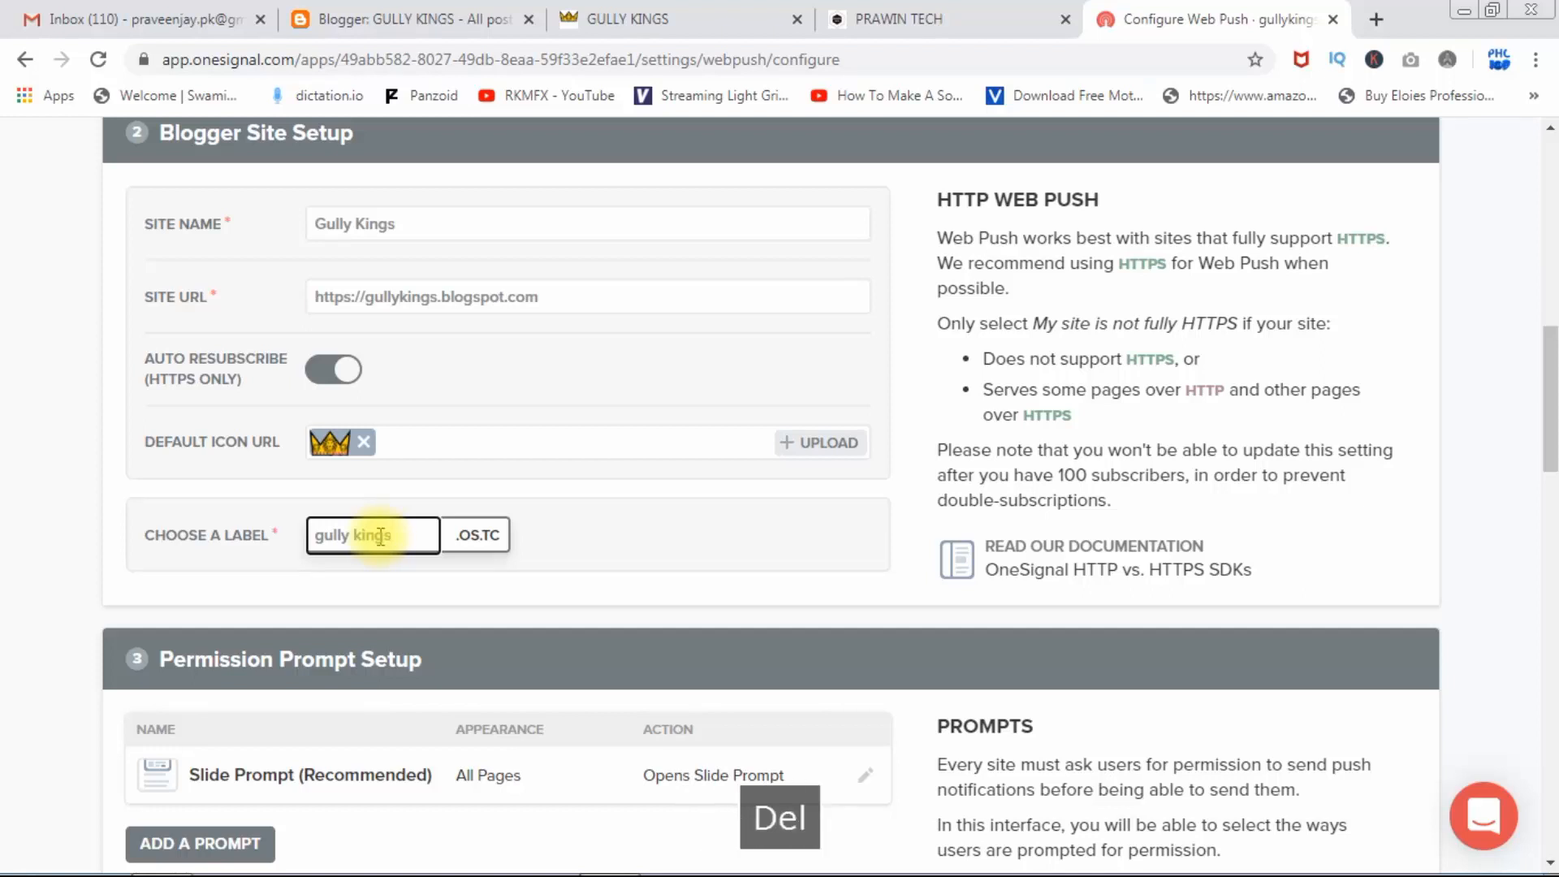
pyautogui.hotkey('ctrl', 'Left')
pyautogui.press('BackSpace')
pyautogui.click(393, 536)
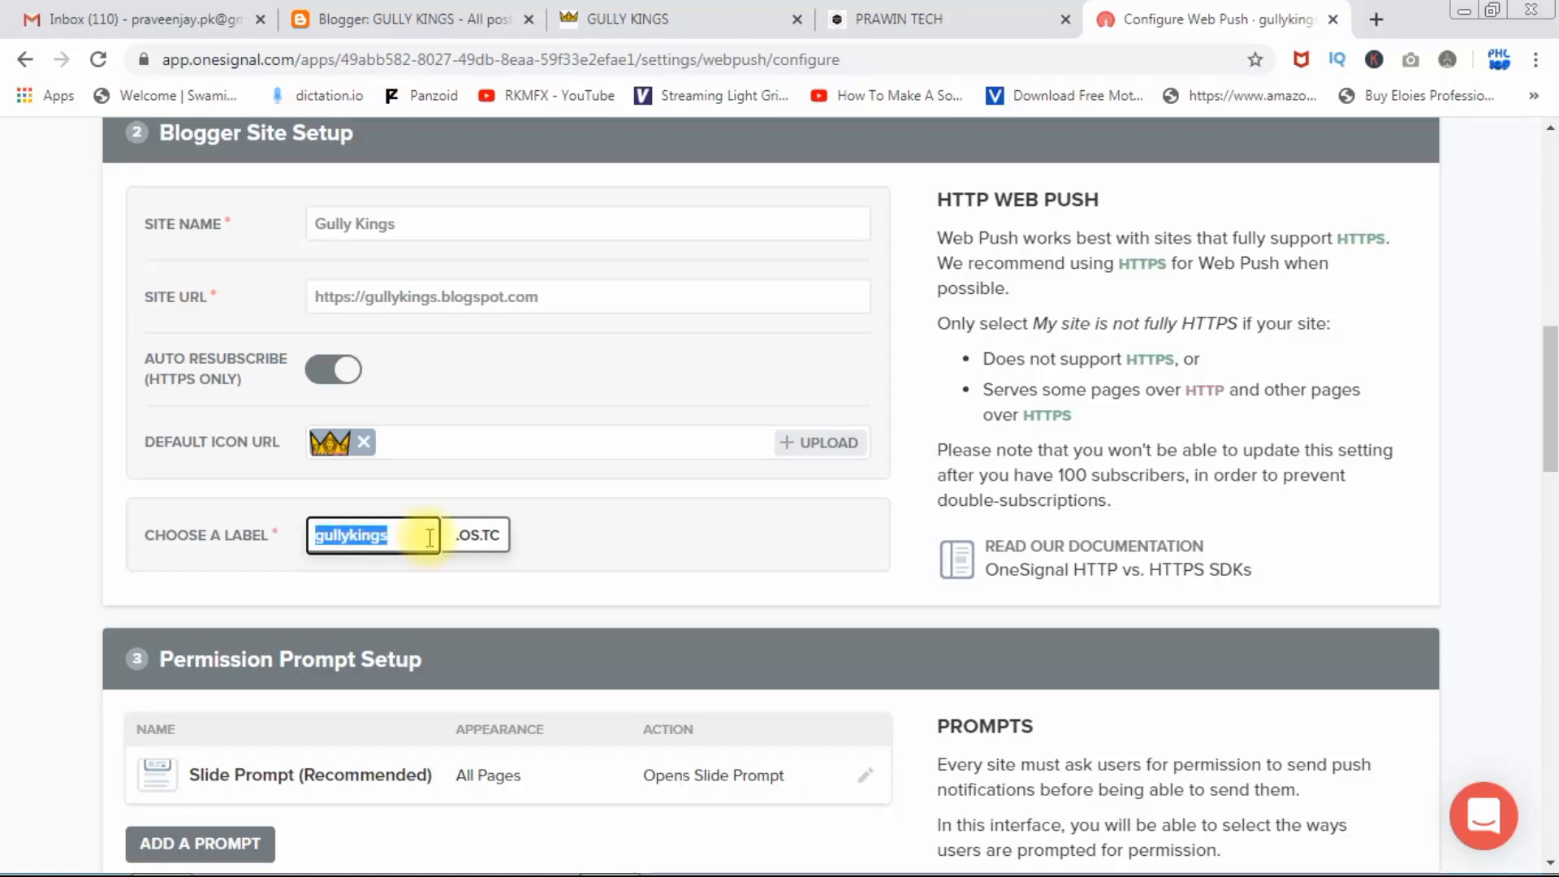
# - Add a Subscription Bell prompt in the permission prompt setup and set the bell's location to Left
pyautogui.moveTo(1552, 437); pyautogui.dragTo(1550, 512)
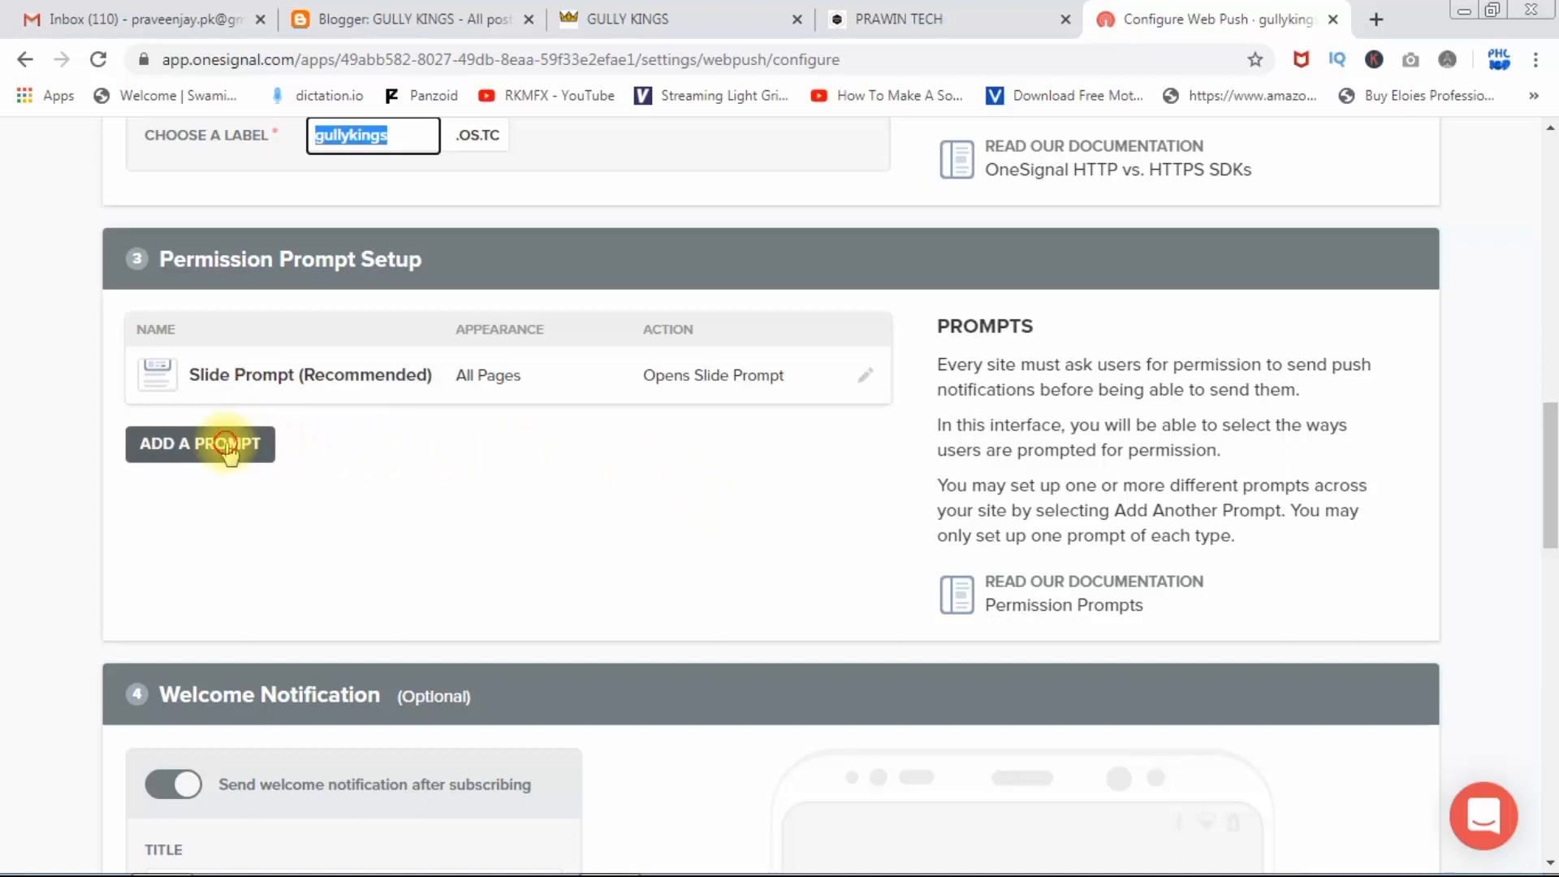
pyautogui.click(229, 451)
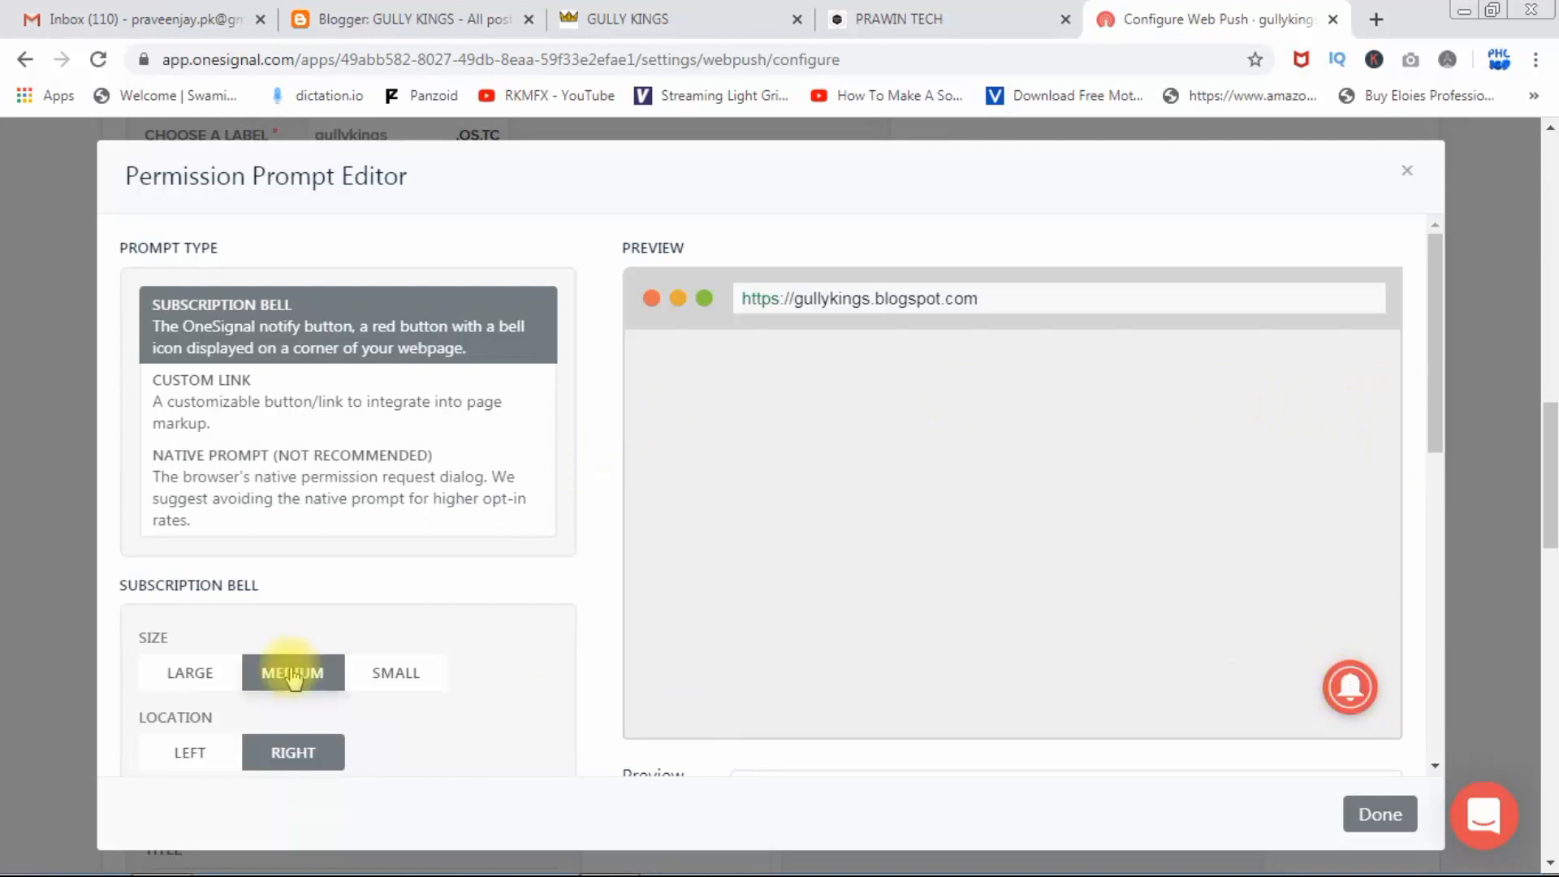
pyautogui.click(190, 755)
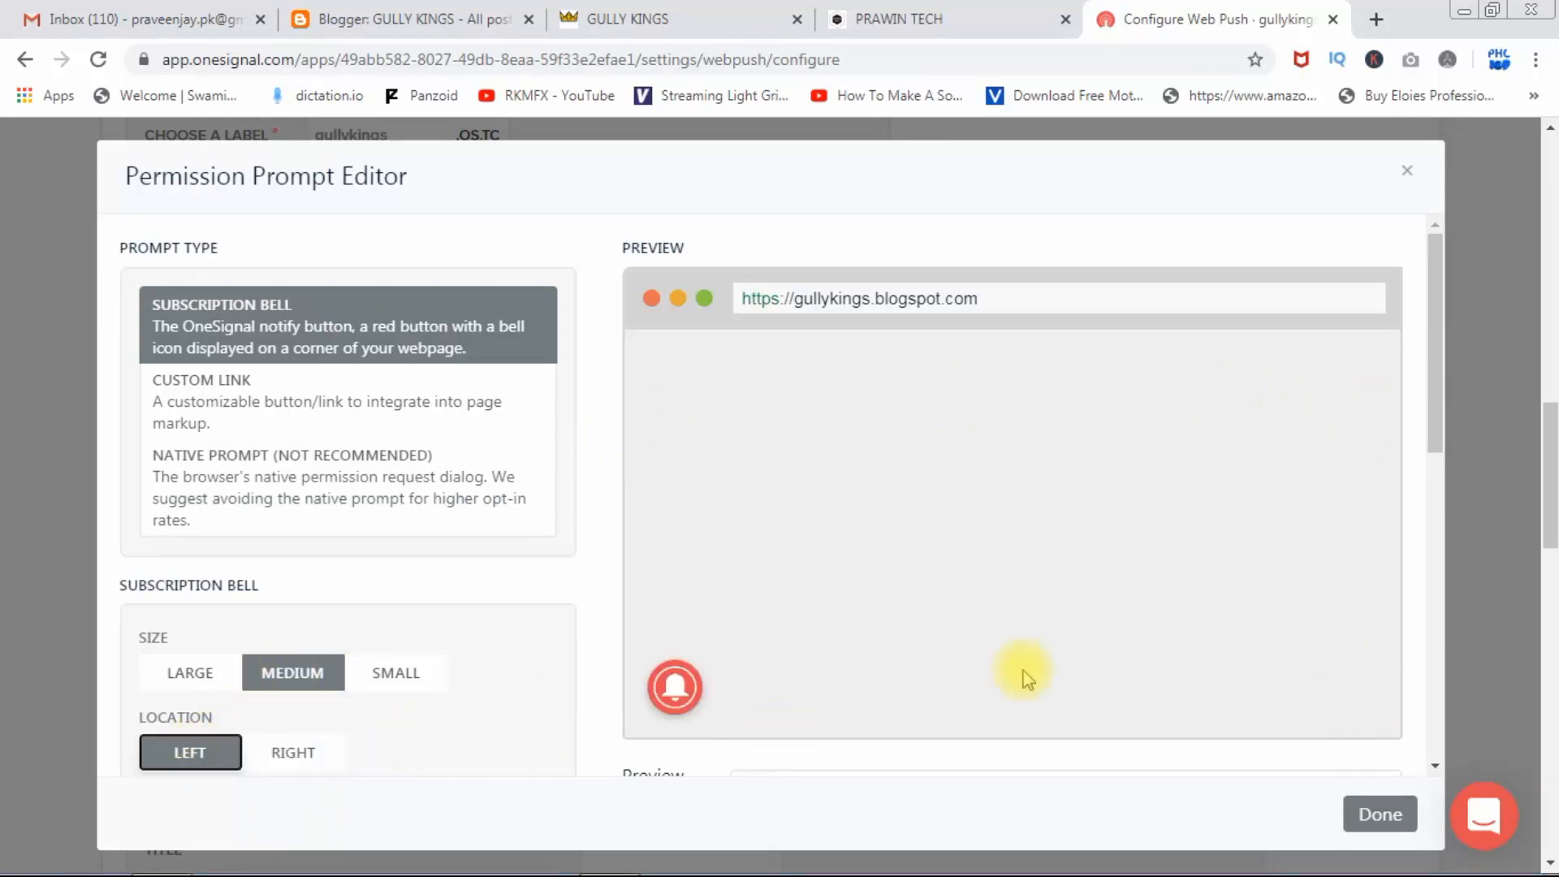
# - Compare the notification bell's placement on the PRAWIN TECH blog with the Gully Kings page, and return to the prompt editor
pyautogui.click(966, 11)
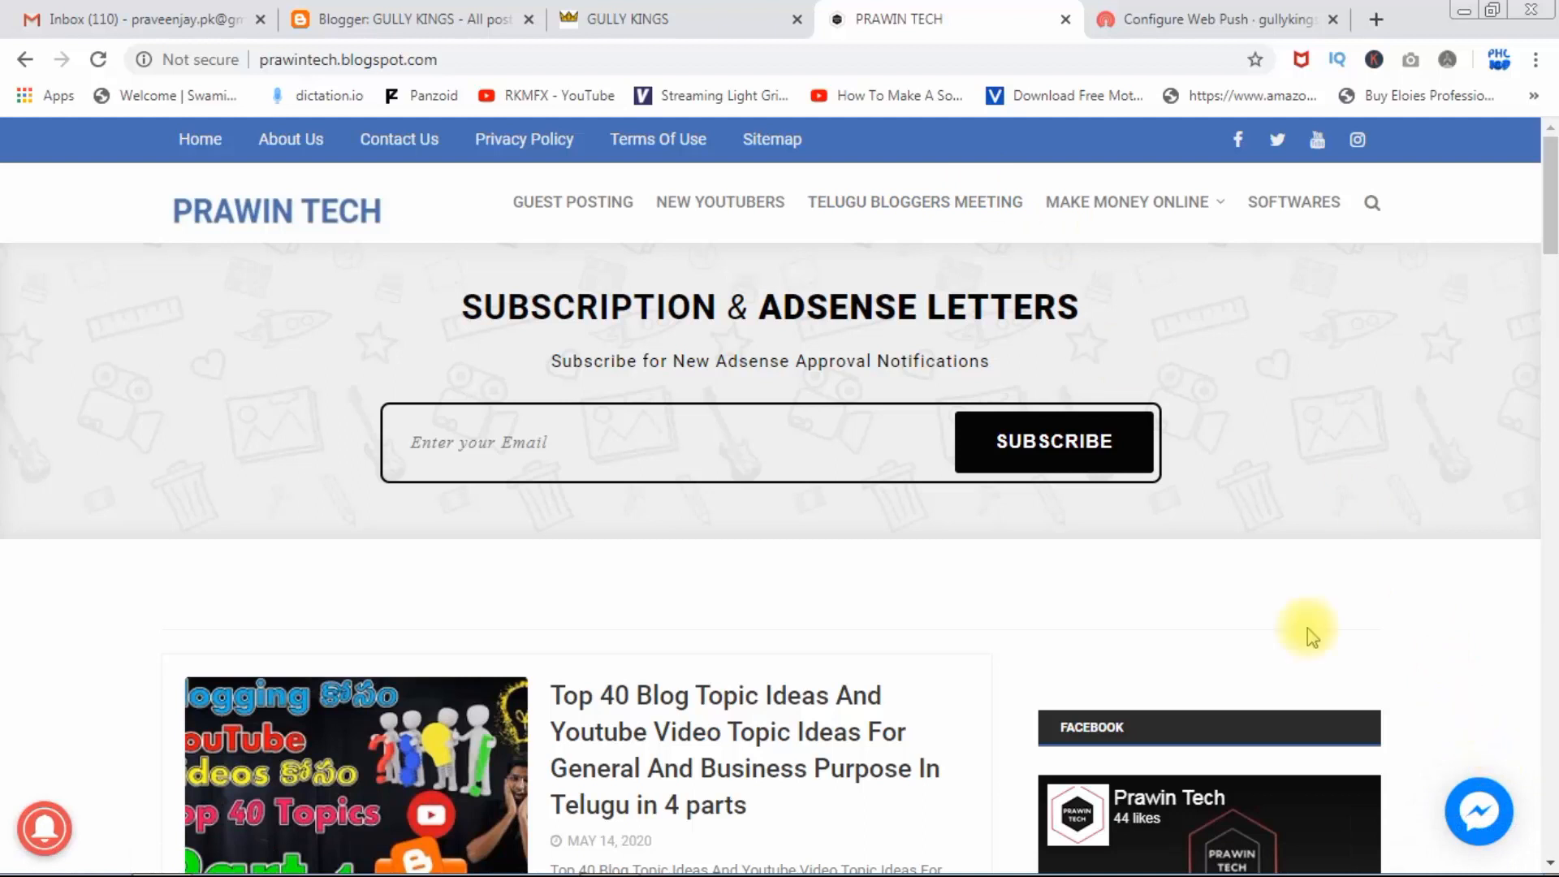
pyautogui.click(677, 10)
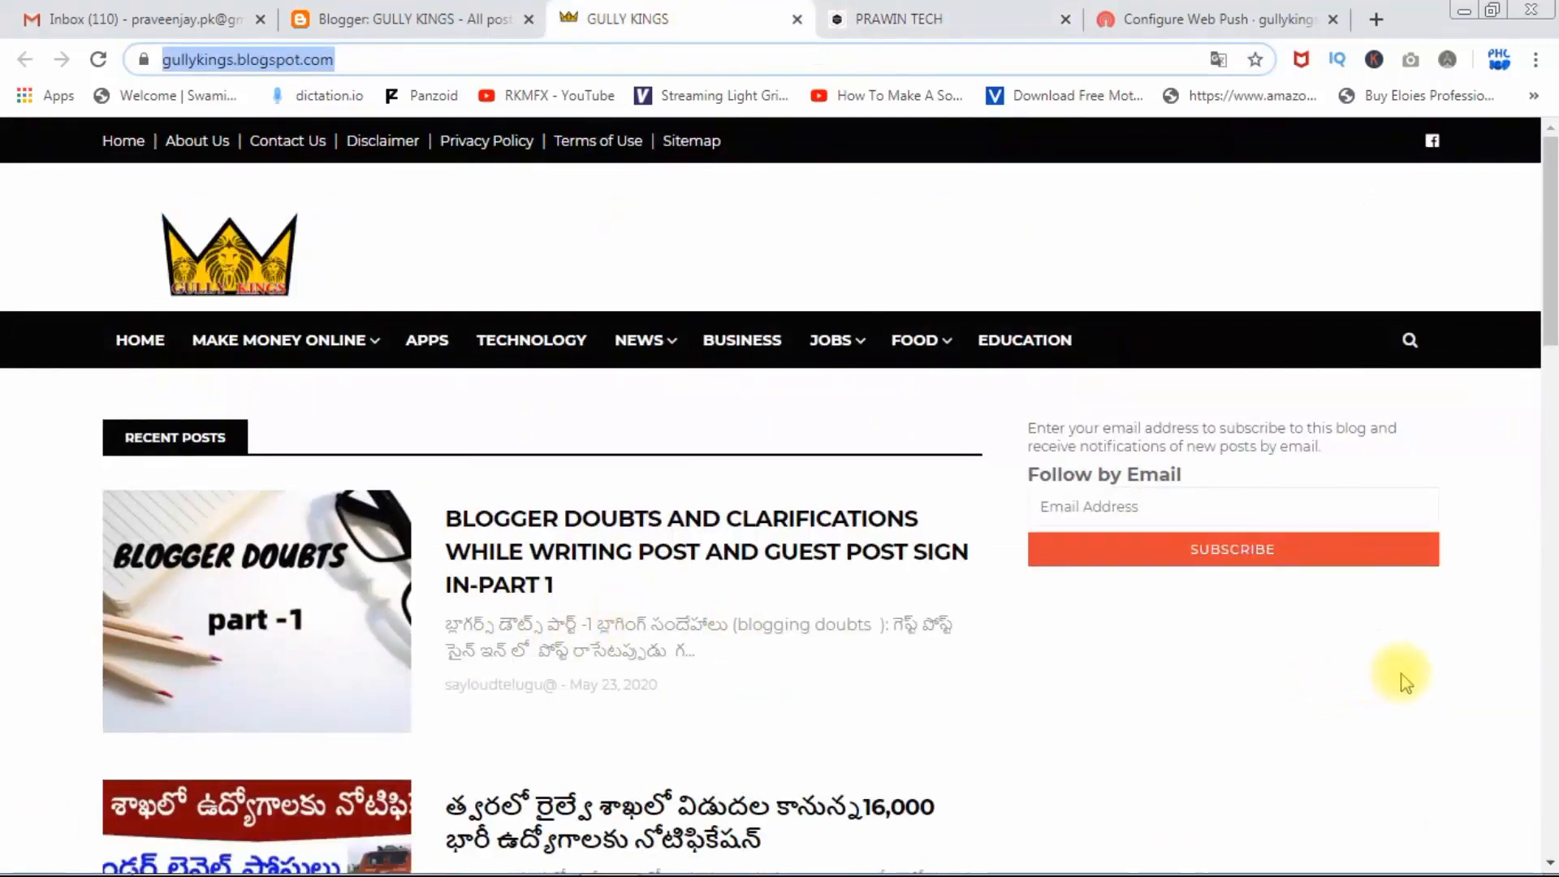
pyautogui.click(928, 10)
pyautogui.click(1172, 14)
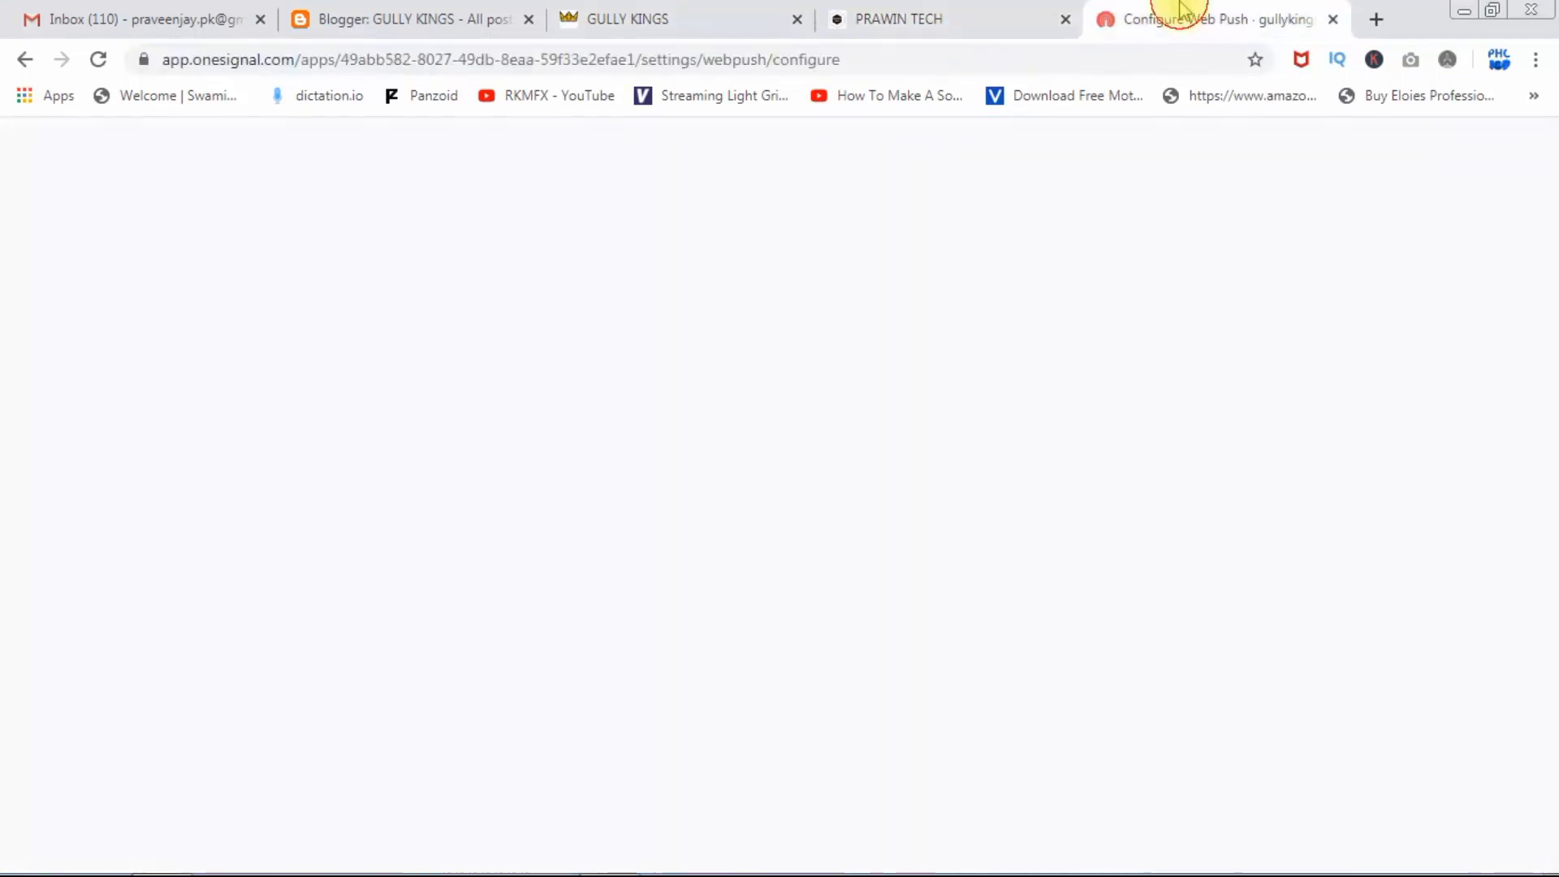
# - Set the subscription bell's location to Right, try the Large and Small sizes, and choose Medium
pyautogui.click(290, 759)
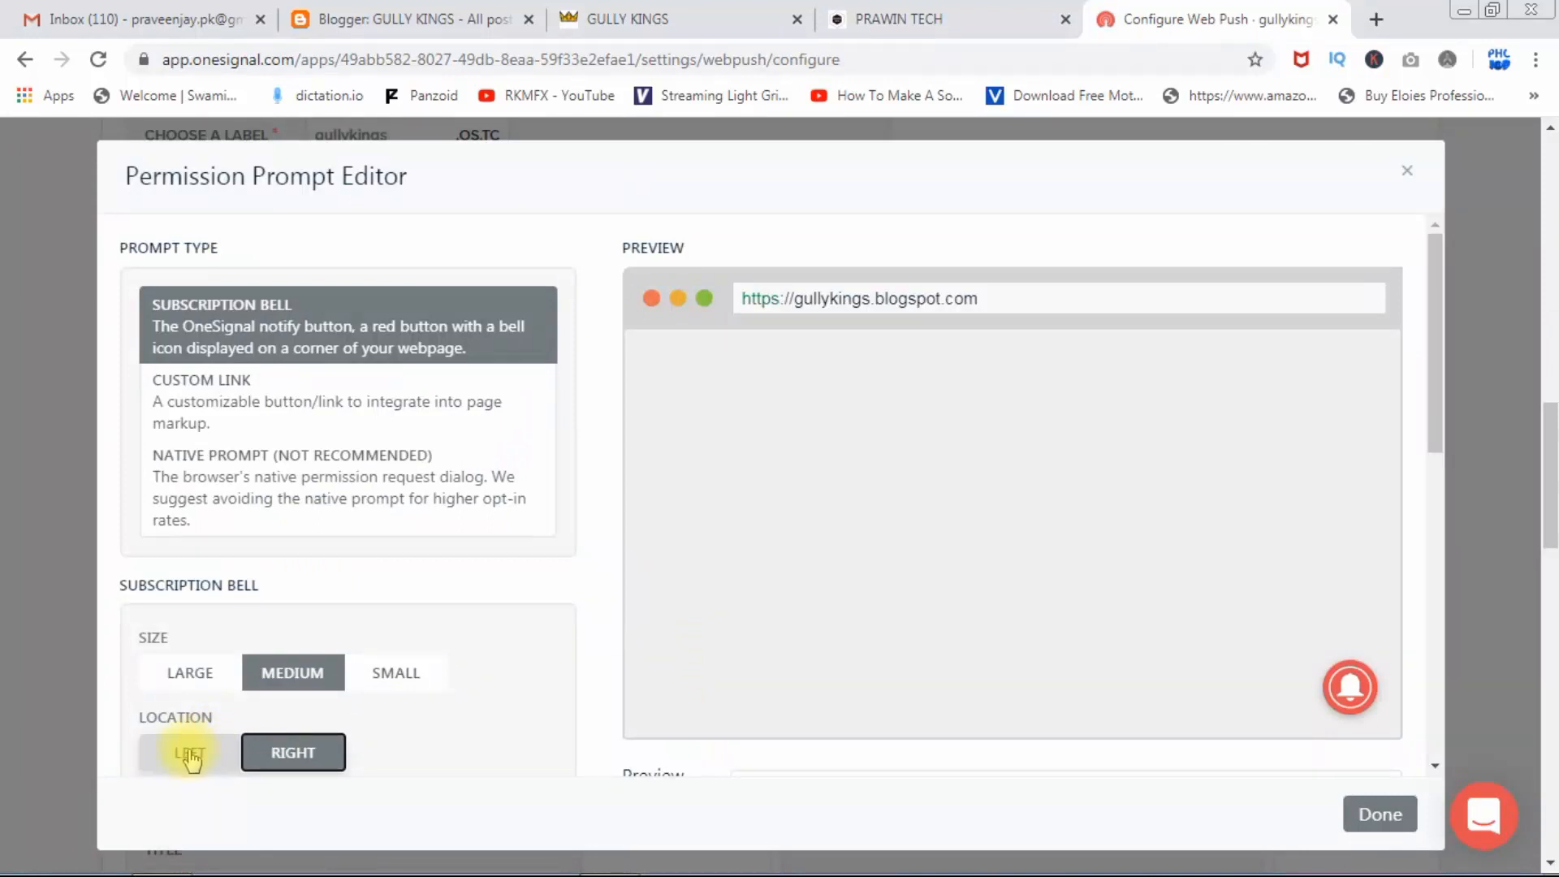
pyautogui.click(185, 675)
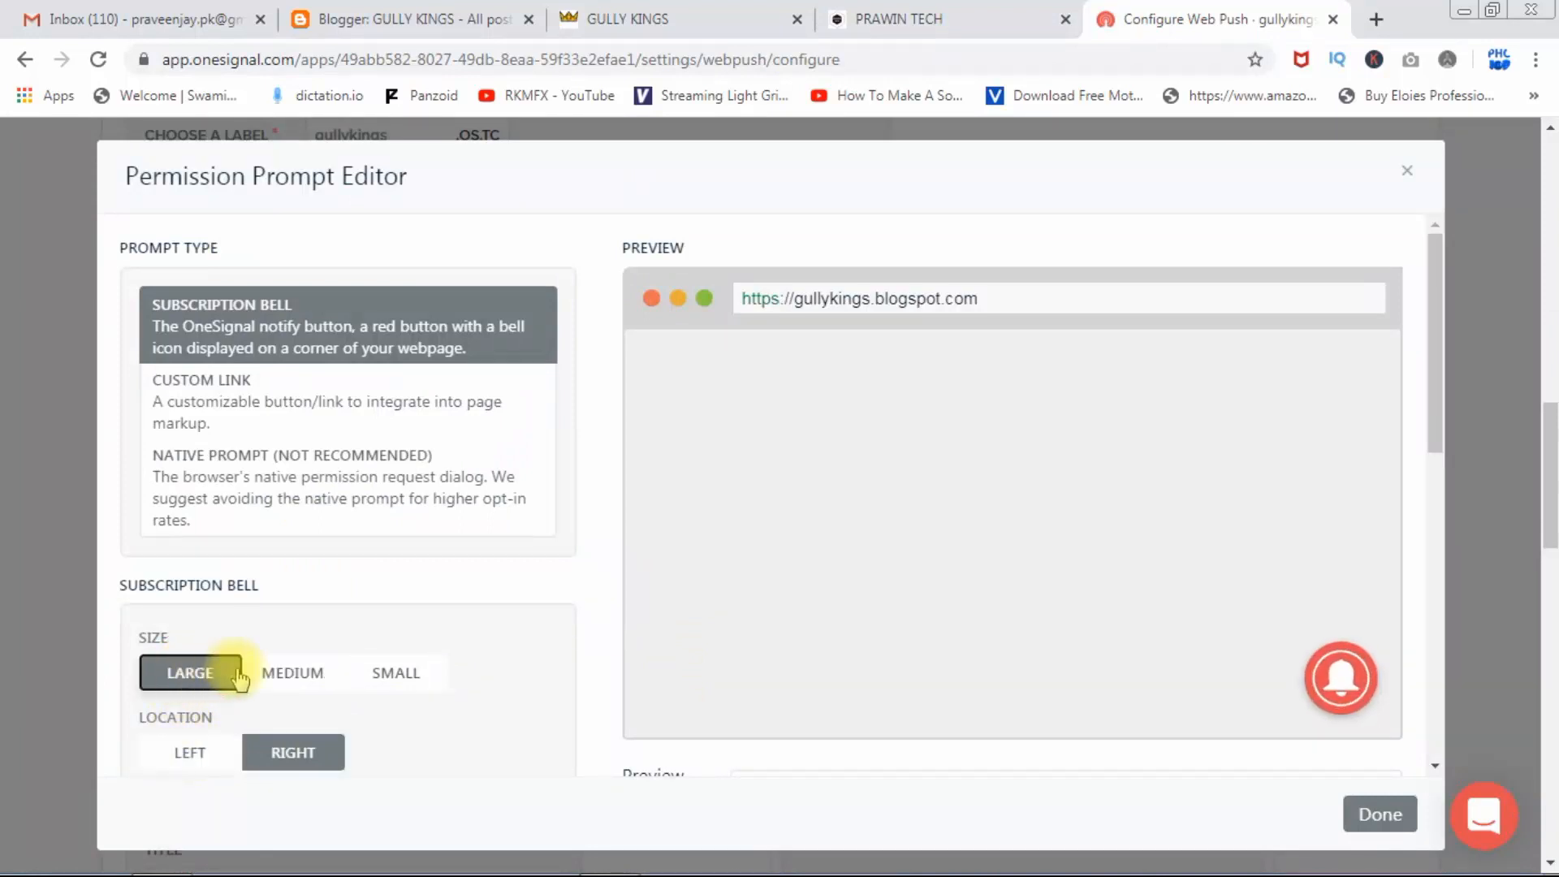
pyautogui.click(294, 674)
pyautogui.click(419, 680)
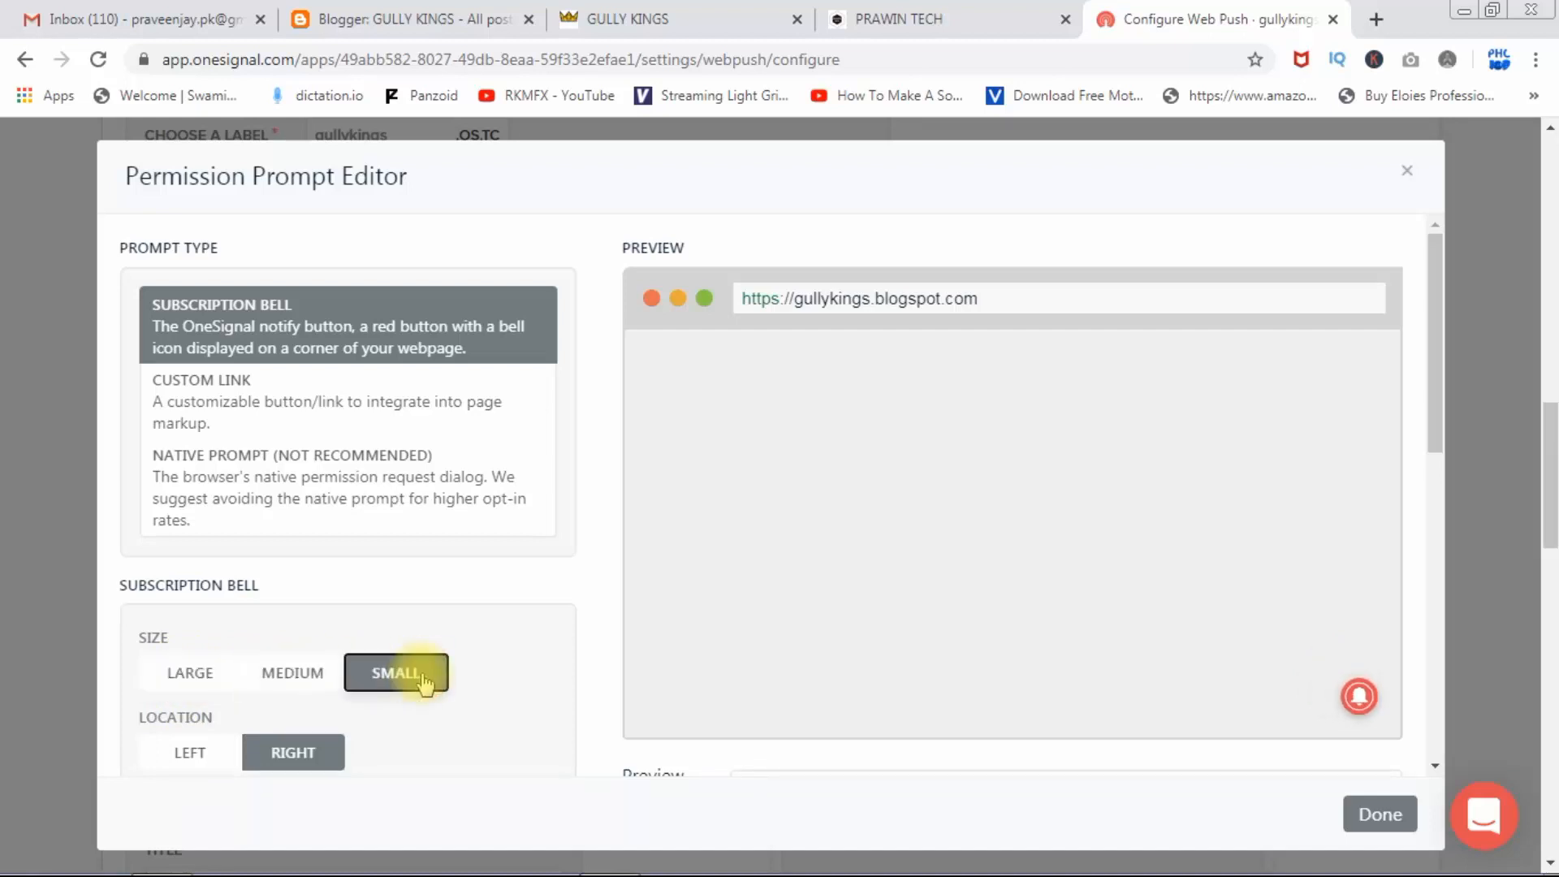
pyautogui.click(294, 674)
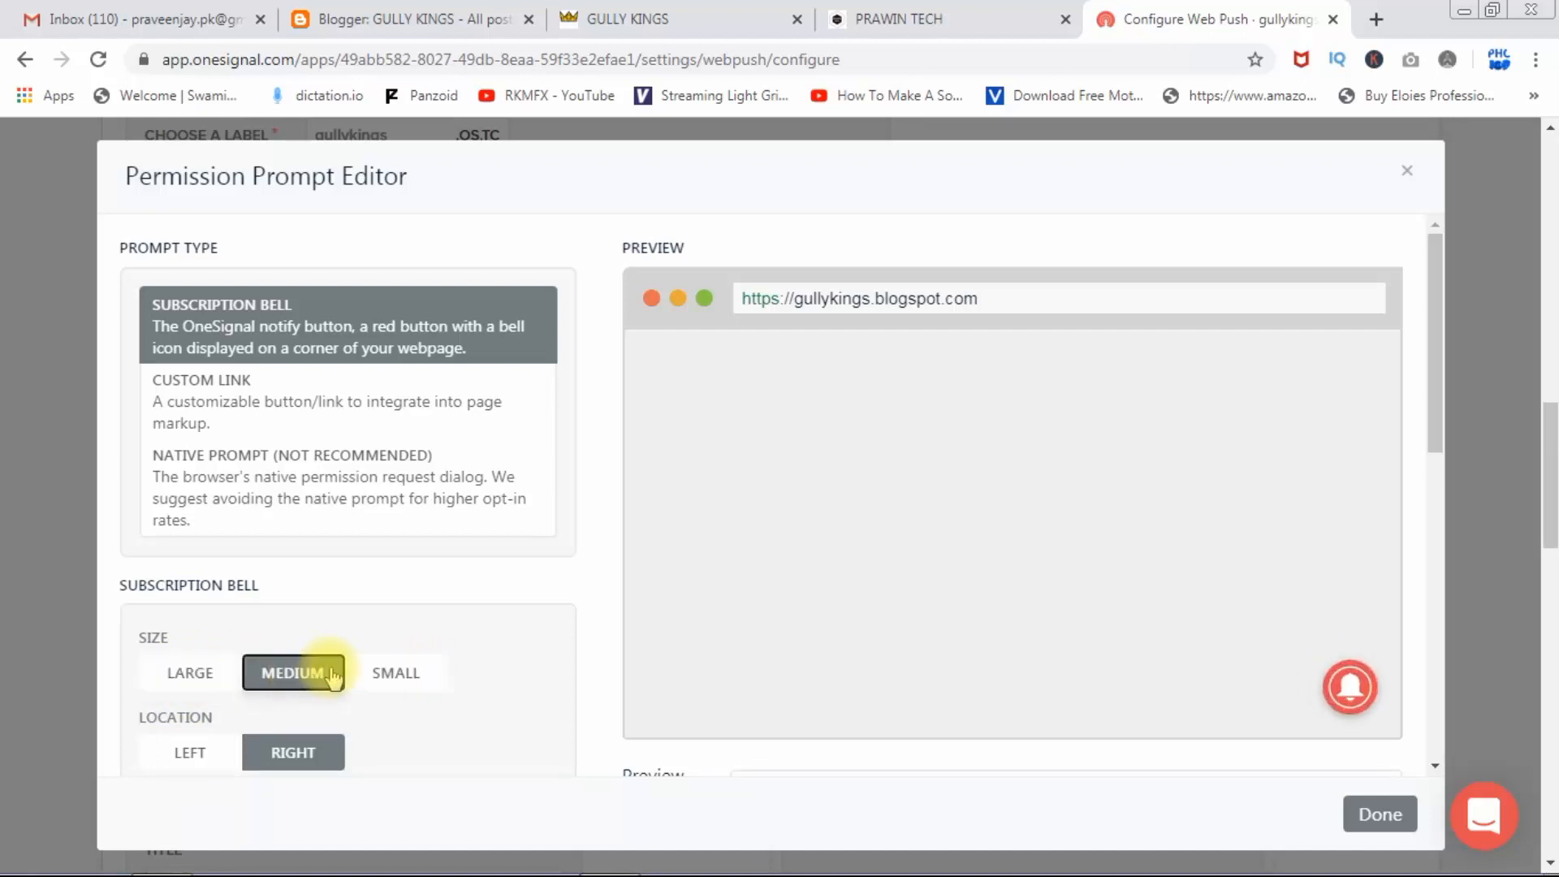
# - Try the Customize bell text option, review its tooltip fields, and switch the option off again
pyautogui.moveTo(1425, 288); pyautogui.dragTo(1424, 455)
pyautogui.click(451, 388)
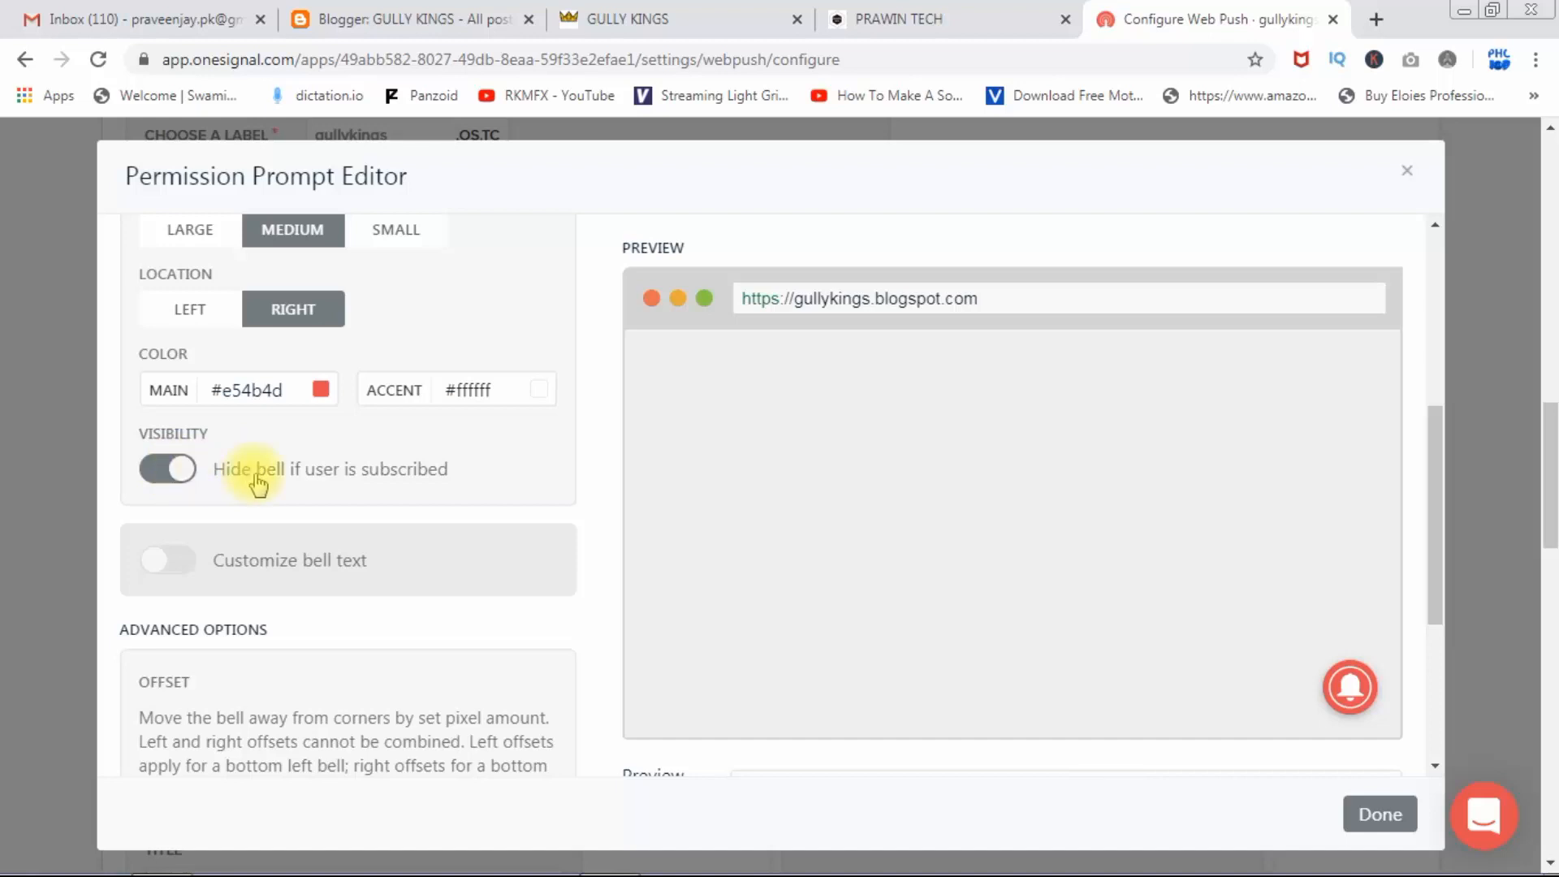
pyautogui.click(183, 565)
pyautogui.click(183, 564)
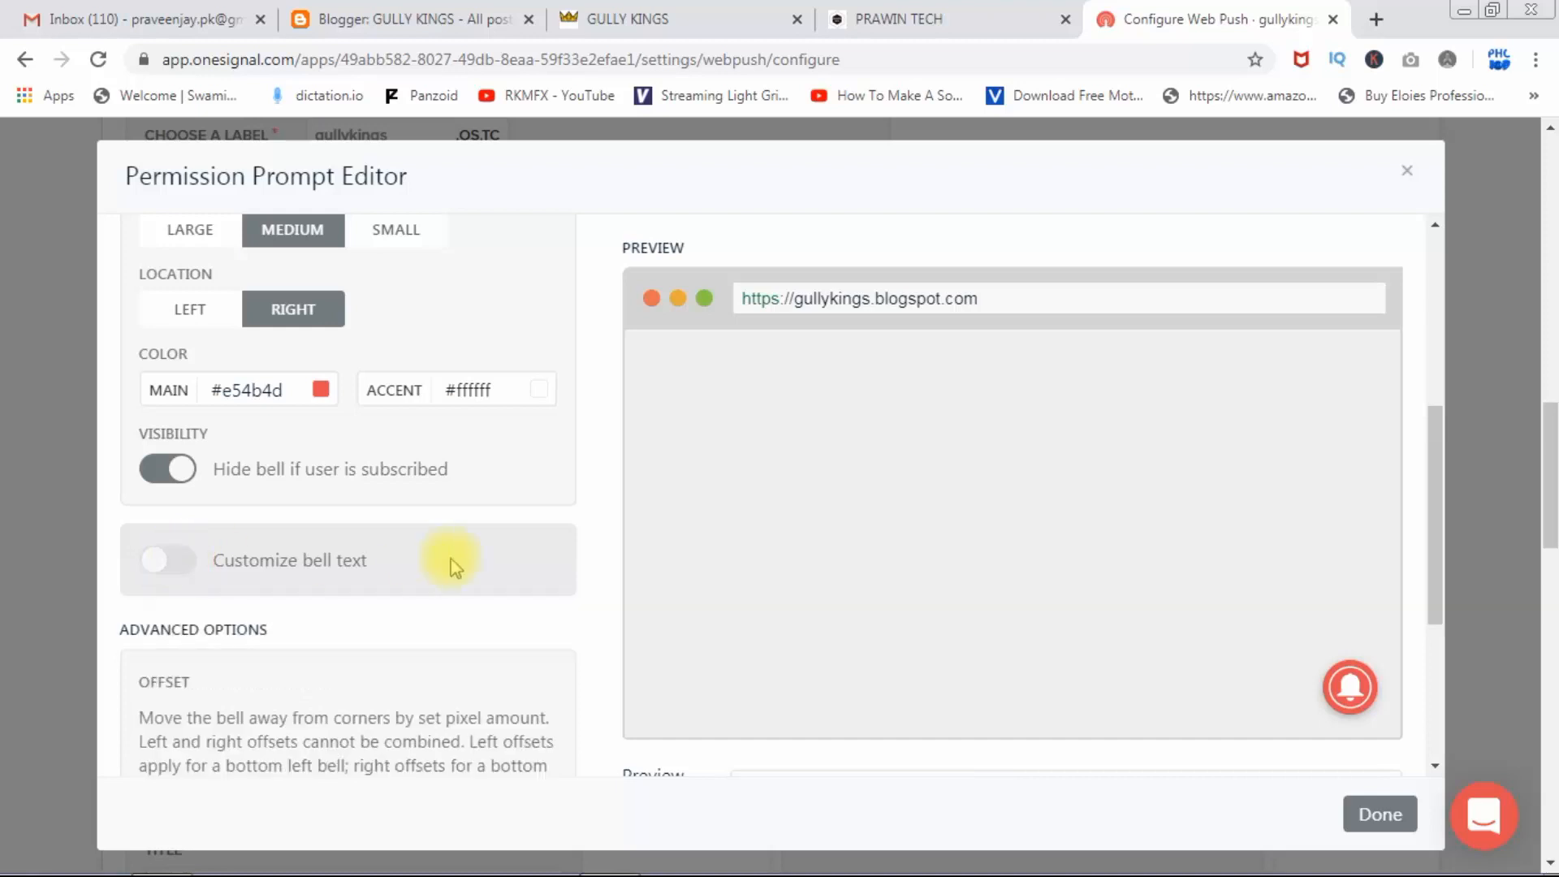
pyautogui.moveTo(1436, 486); pyautogui.dragTo(1437, 574)
pyautogui.click(189, 341)
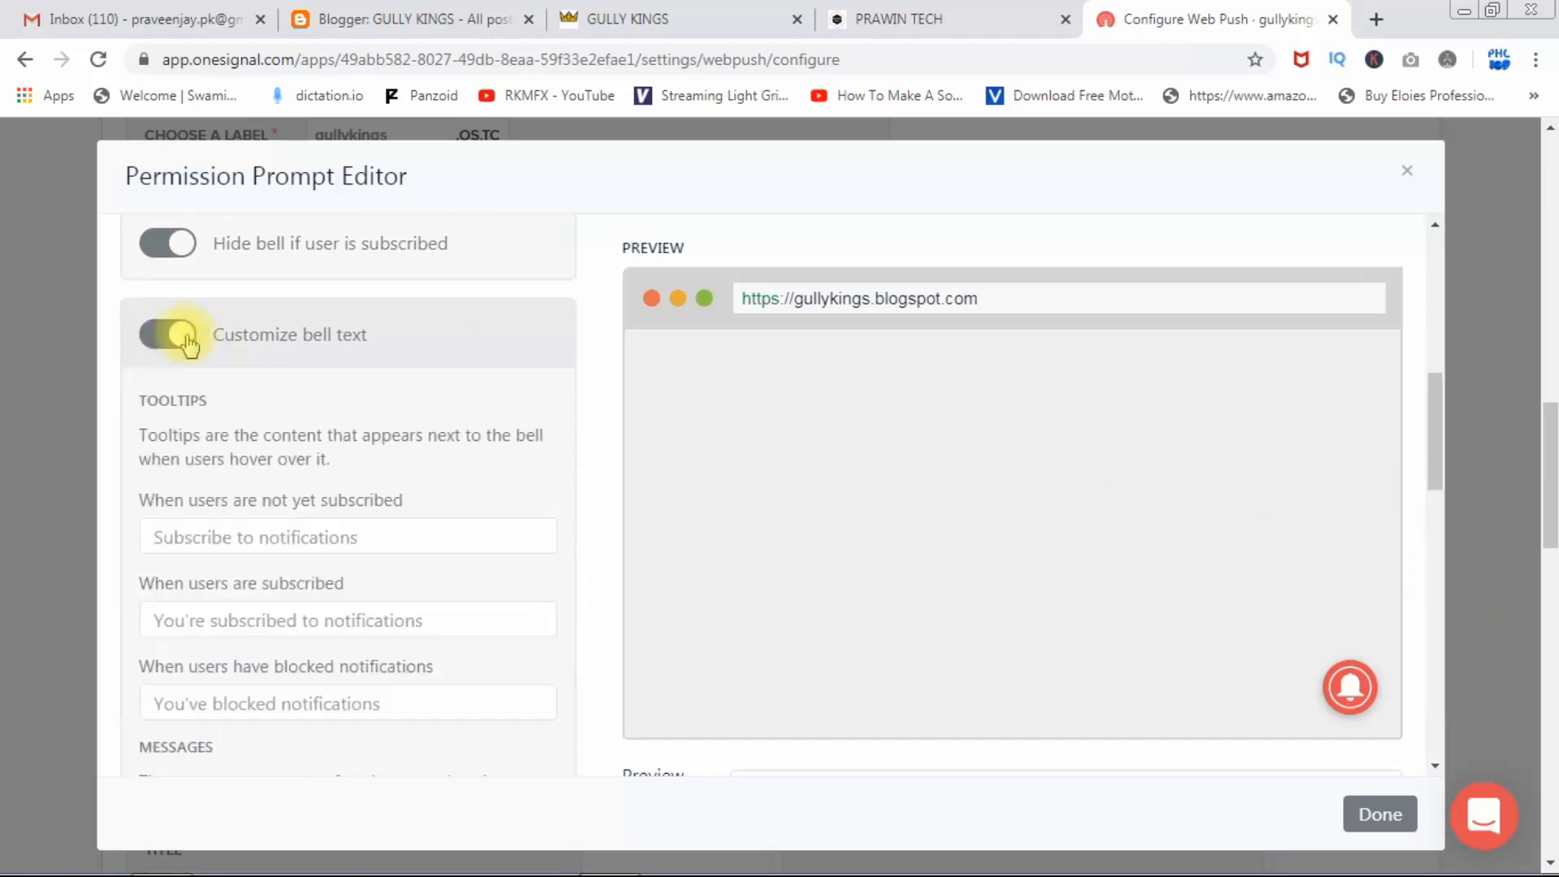
pyautogui.click(157, 531)
pyautogui.click(371, 621)
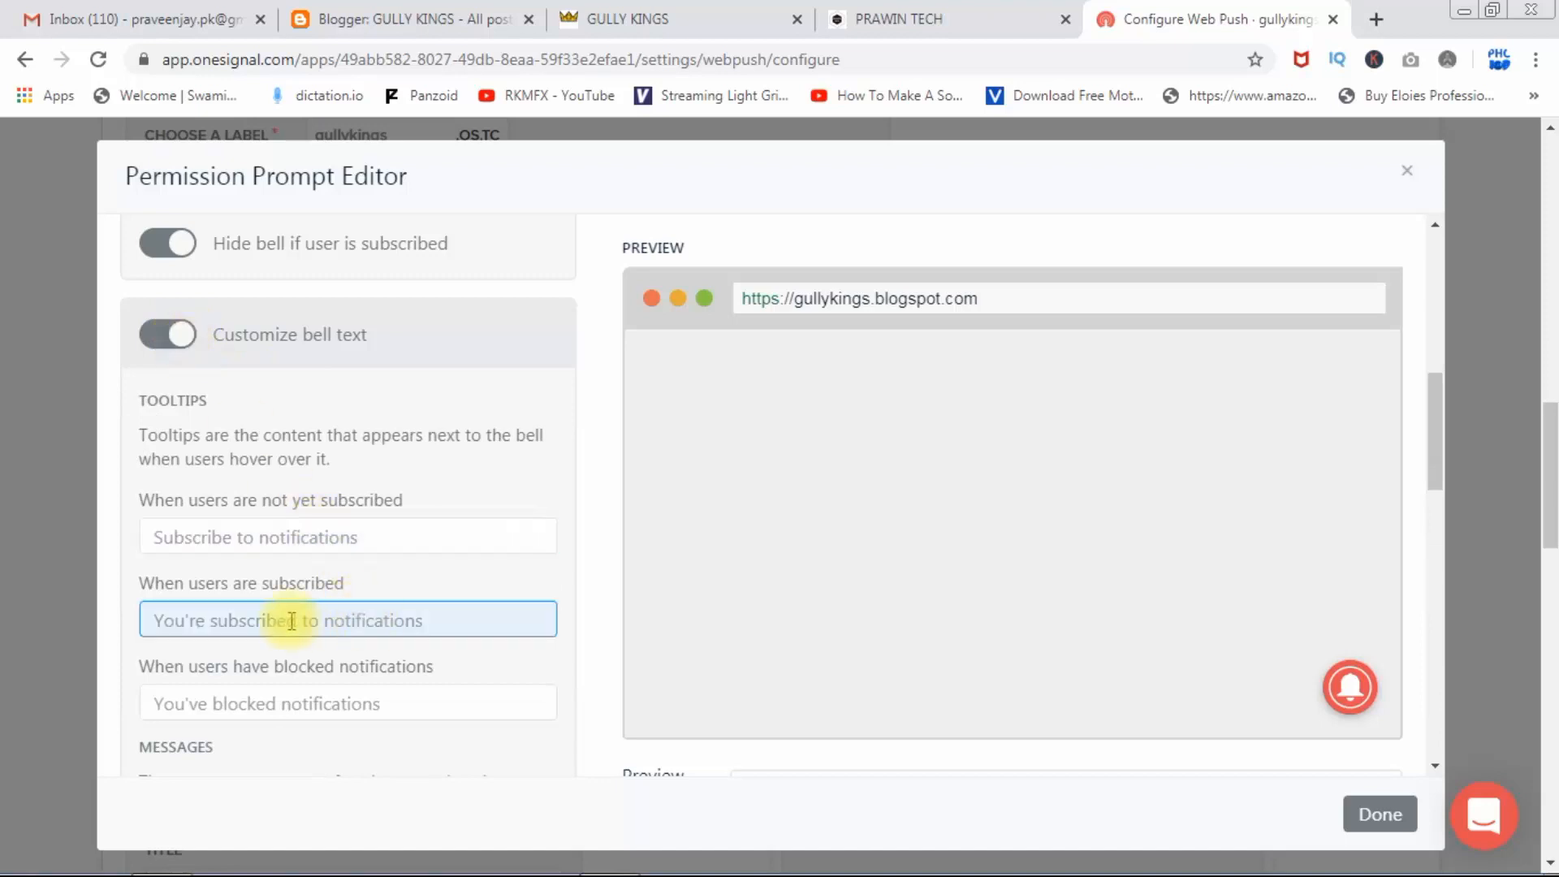
pyautogui.click(234, 700)
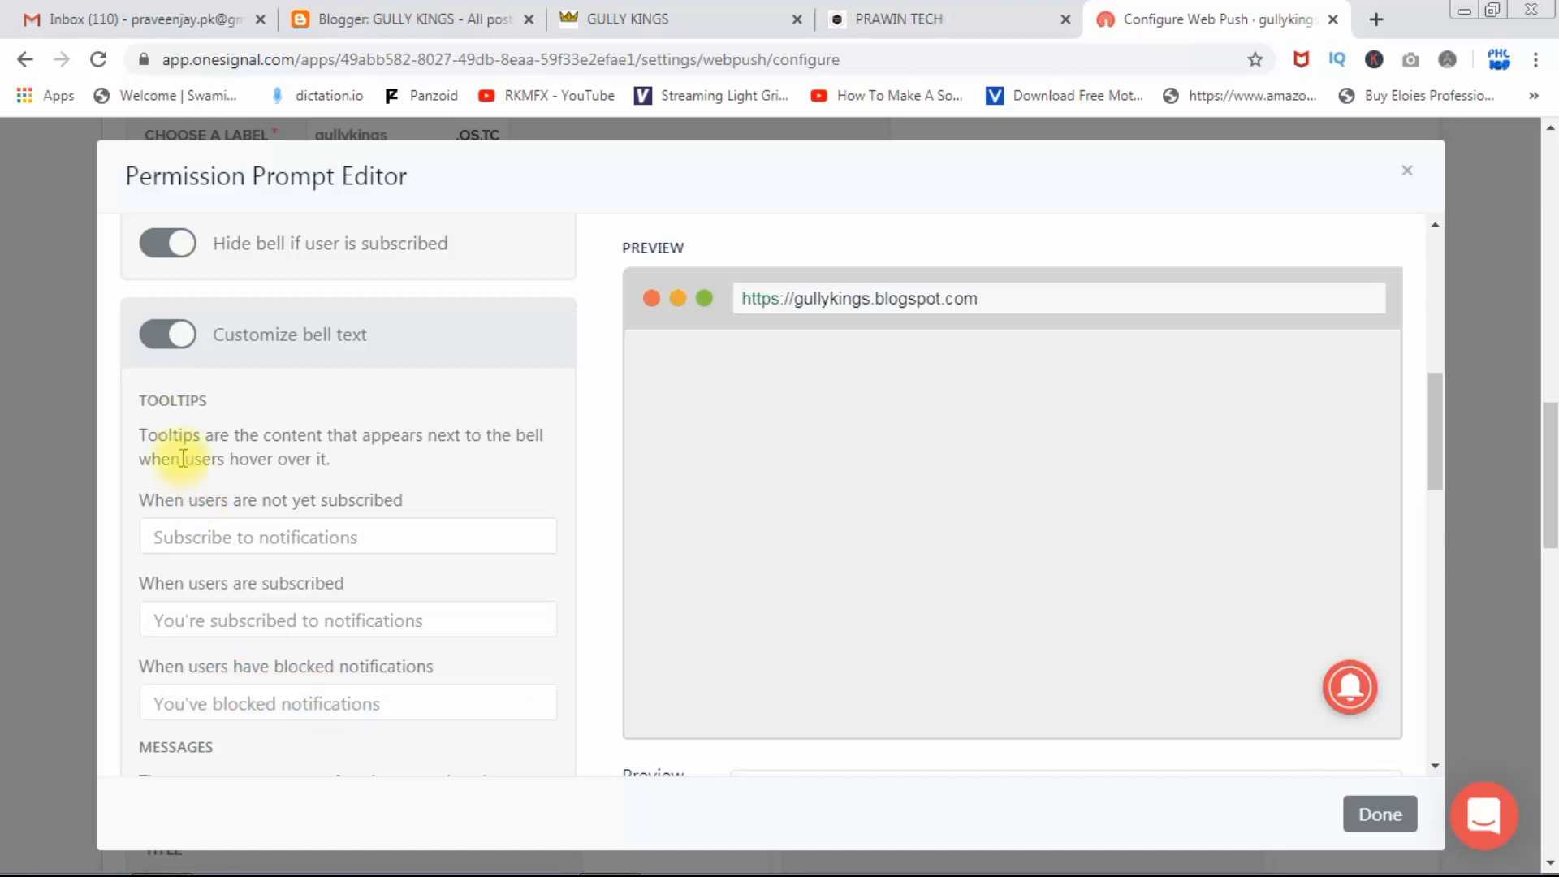
pyautogui.click(163, 335)
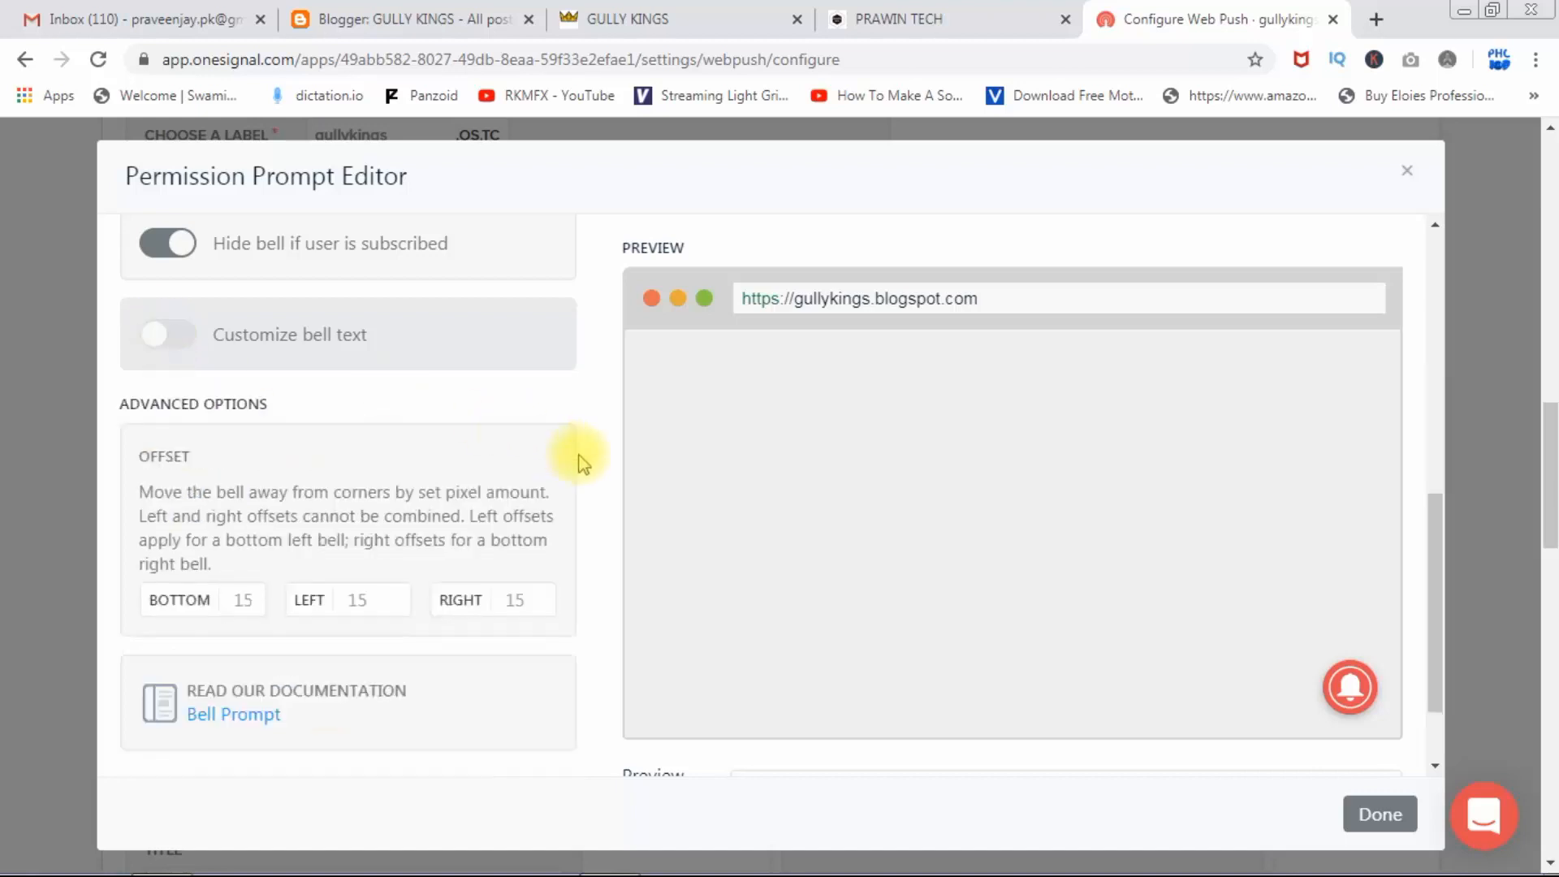
# - Enable customized bell text with the default tooltips and finish the Subscription Bell prompt
pyautogui.click(186, 348)
pyautogui.click(403, 536)
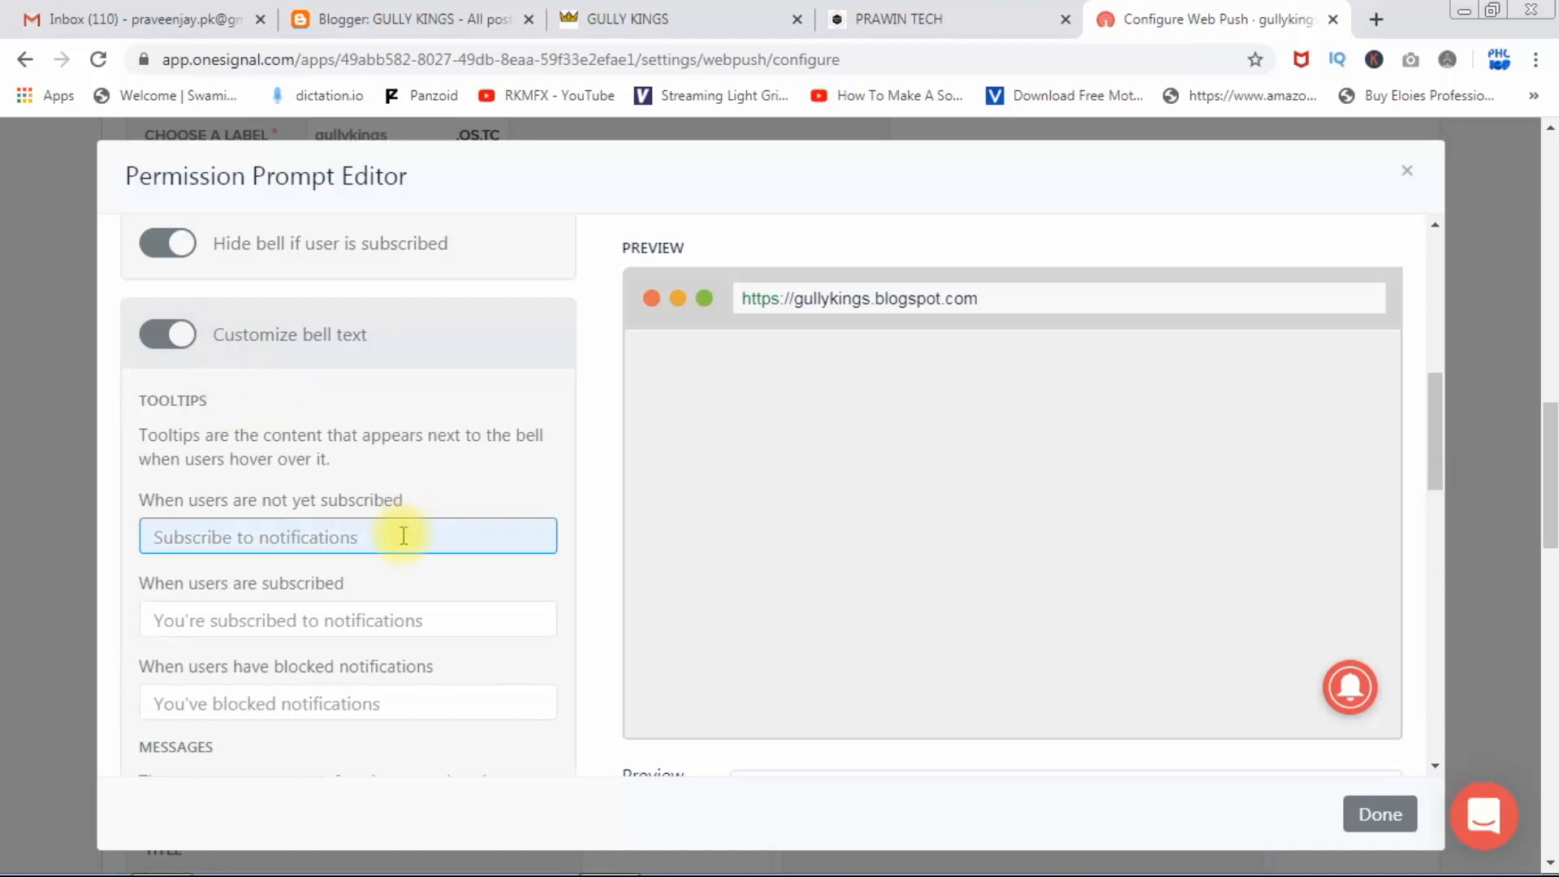
pyautogui.click(822, 478)
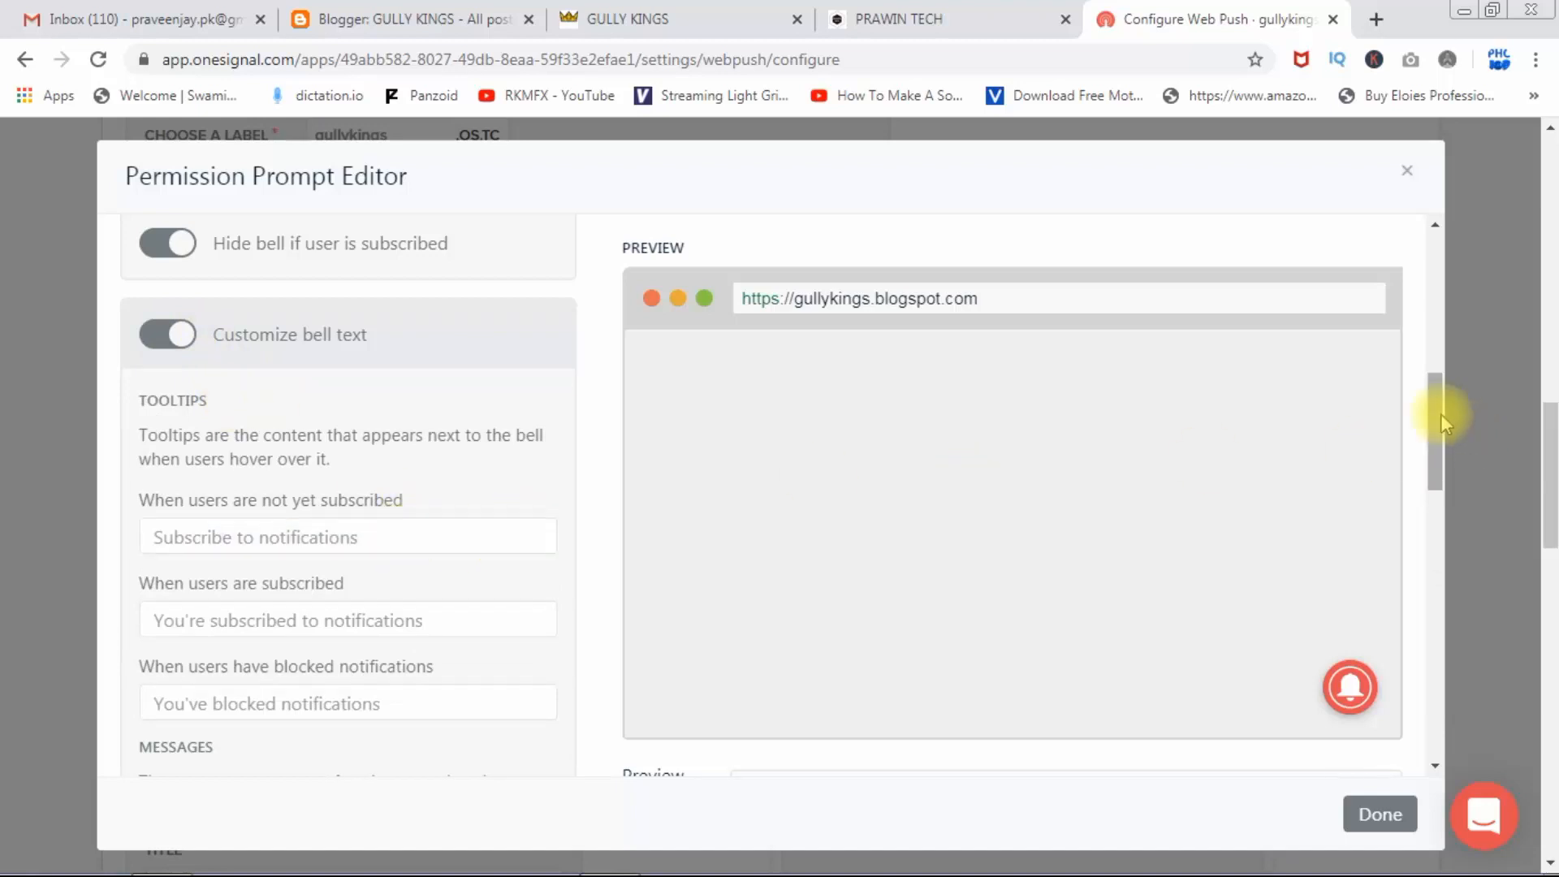
pyautogui.moveTo(1440, 412); pyautogui.dragTo(1434, 295)
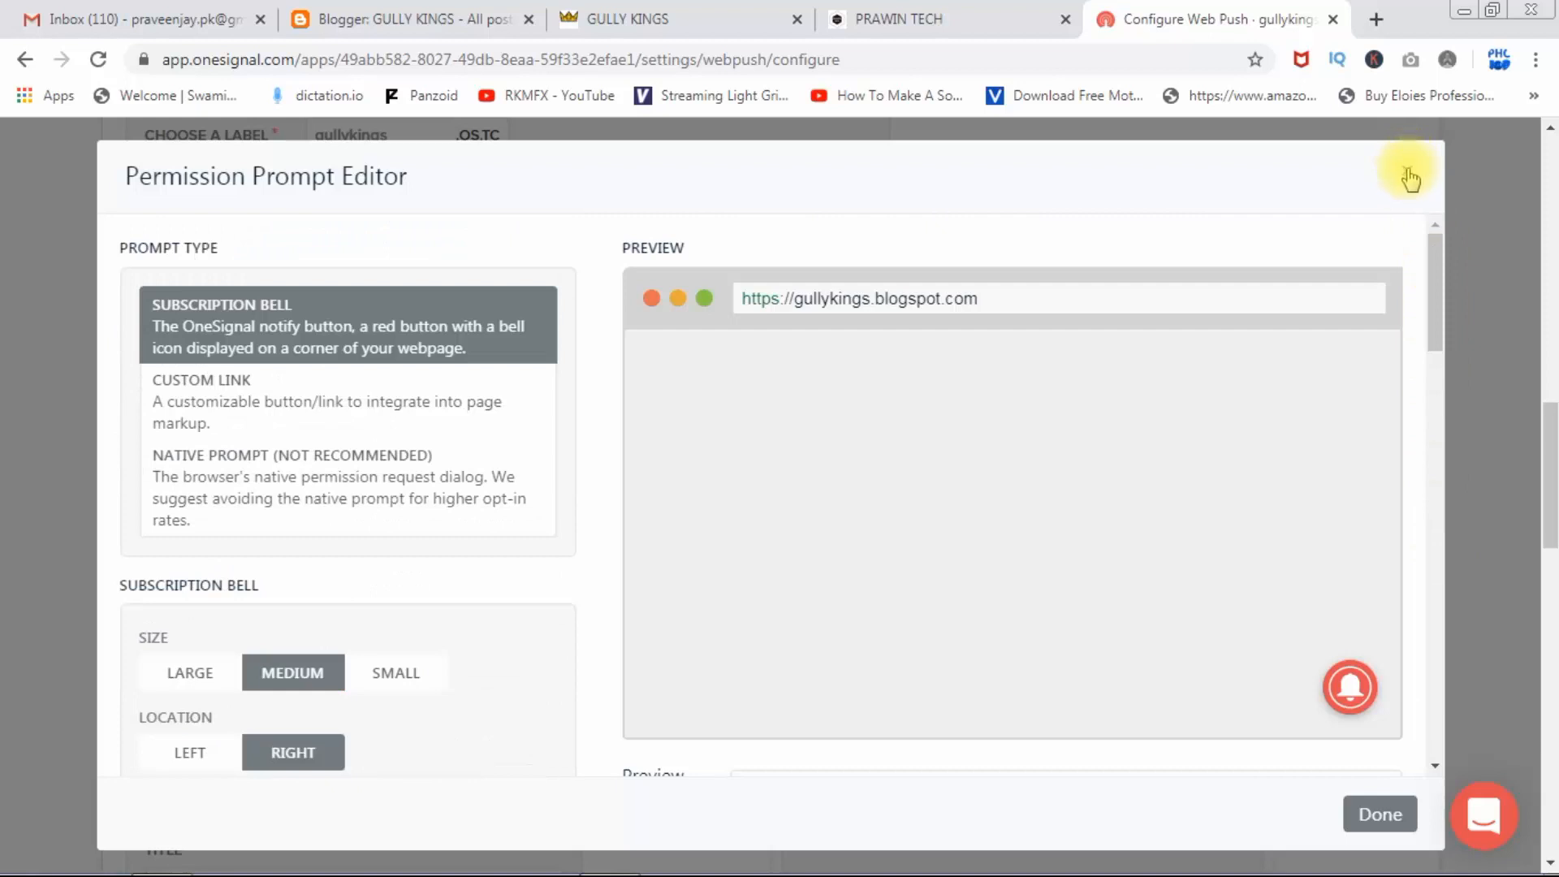
pyautogui.click(1378, 812)
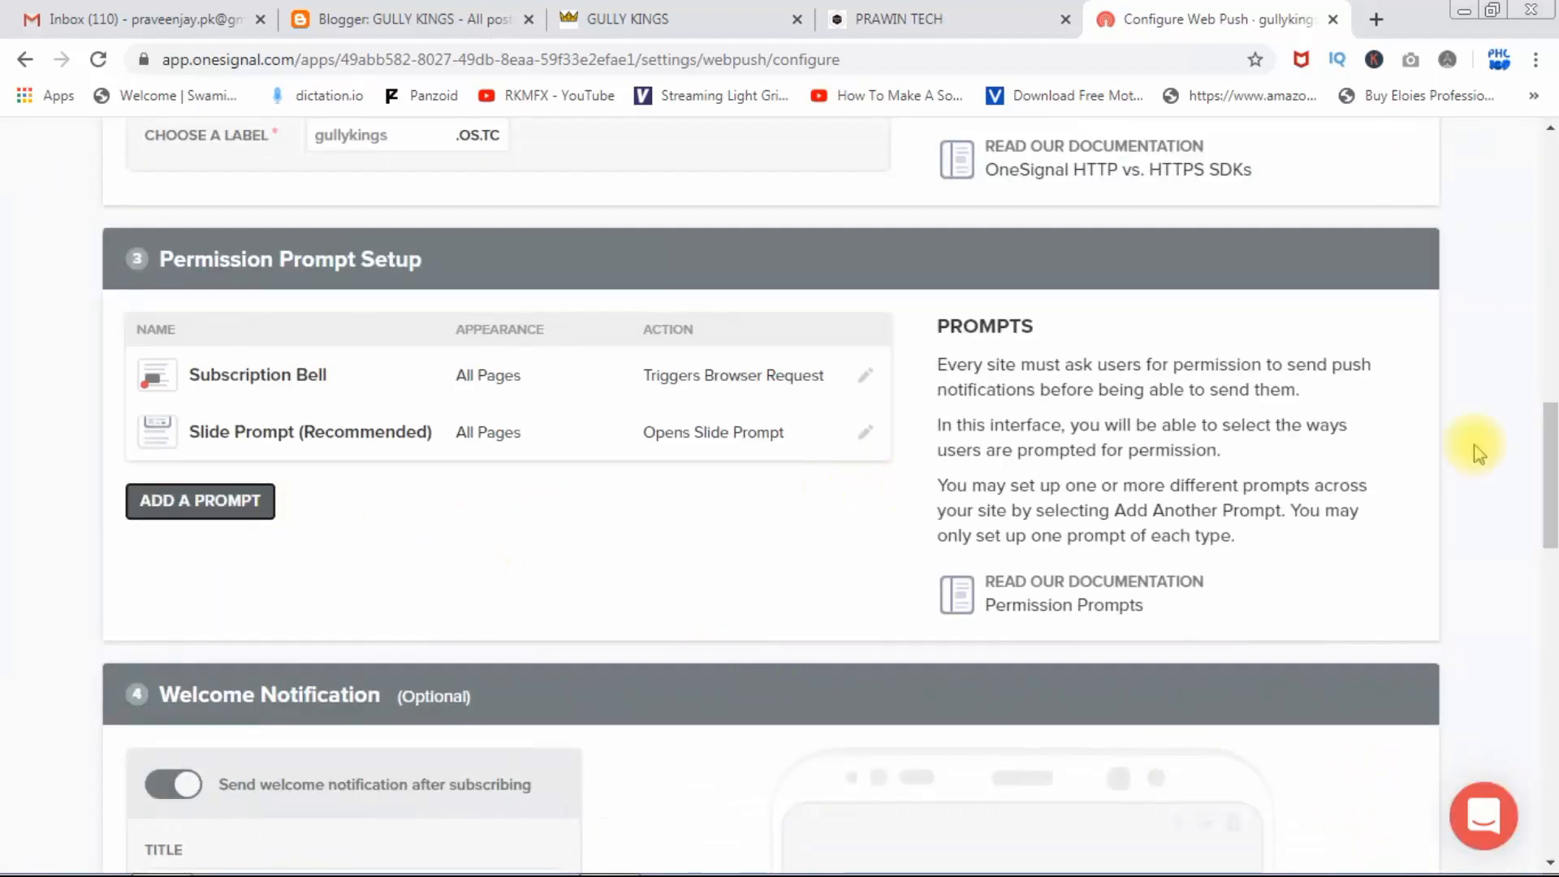
# - Enable opening a link from the welcome notification, keeping the default title, message and site URL
pyautogui.moveTo(1552, 450); pyautogui.dragTo(1550, 560)
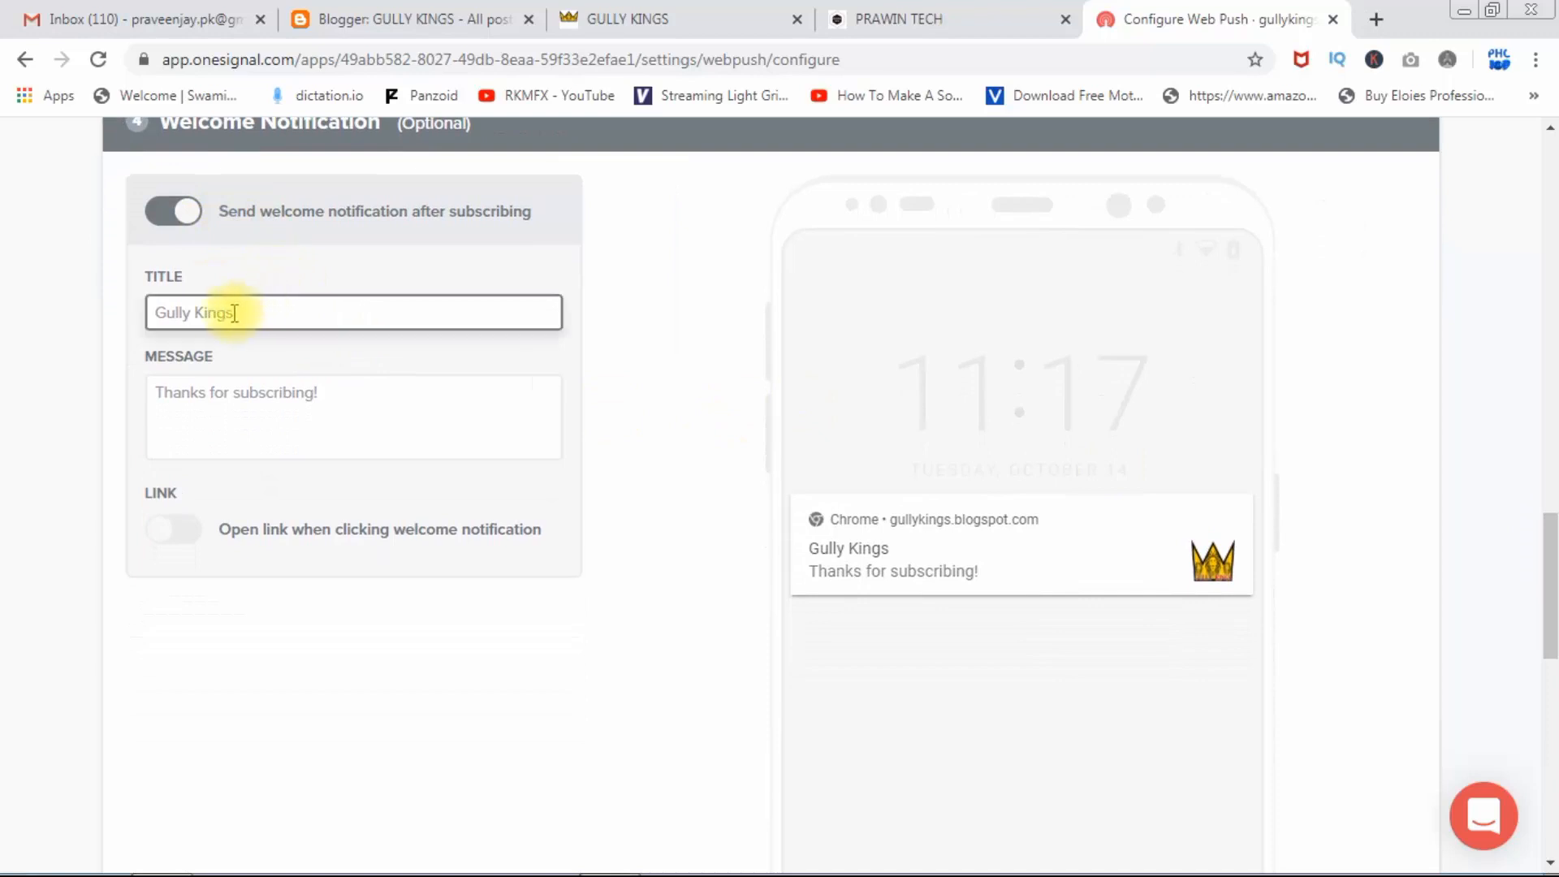
pyautogui.click(233, 425)
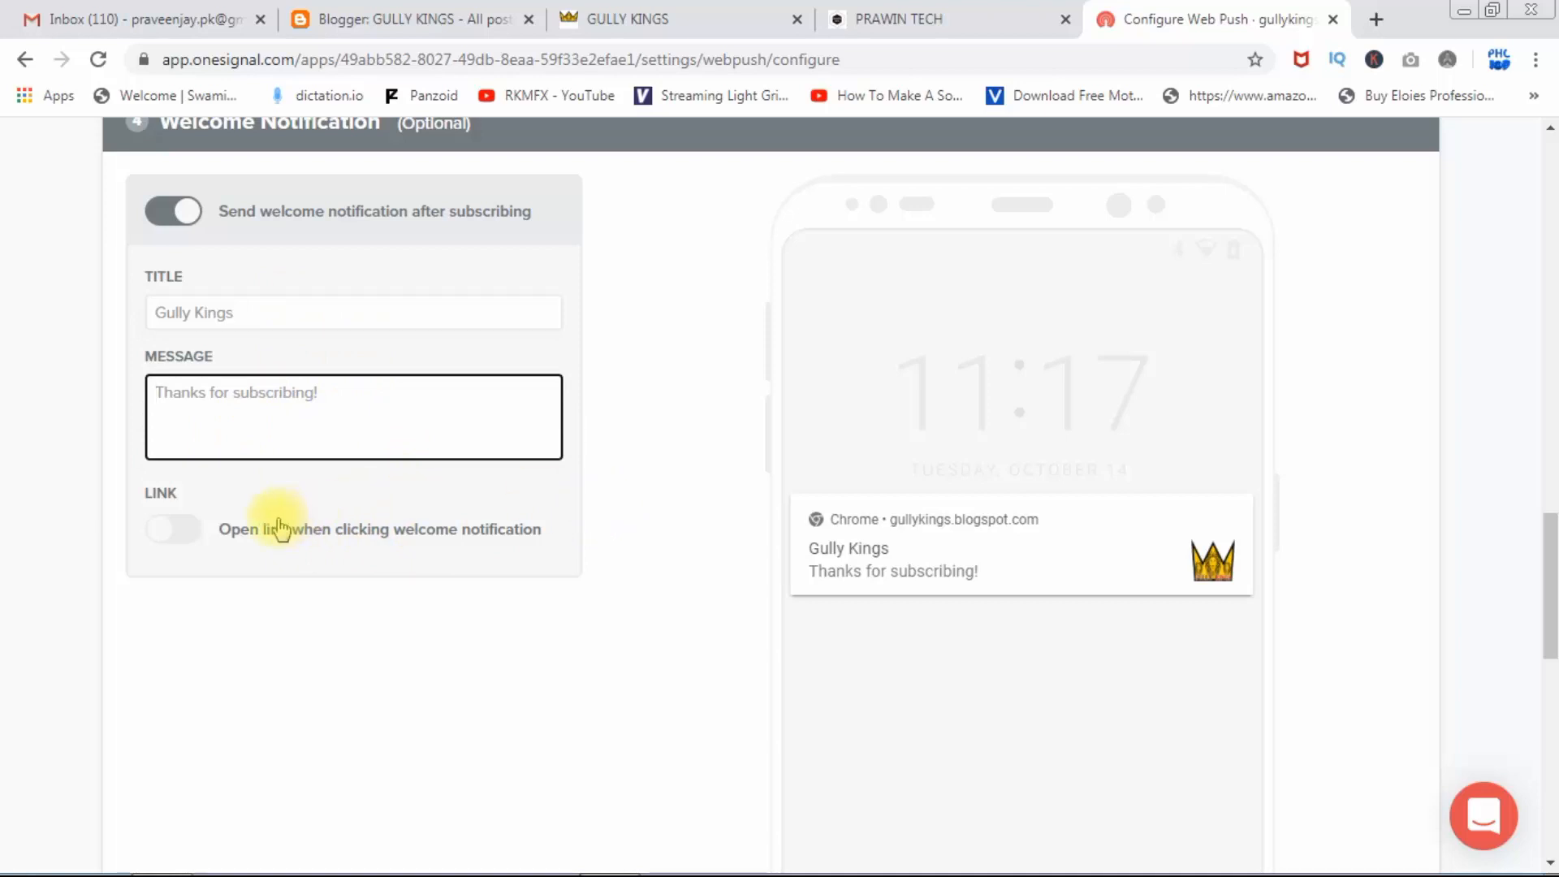
pyautogui.click(194, 536)
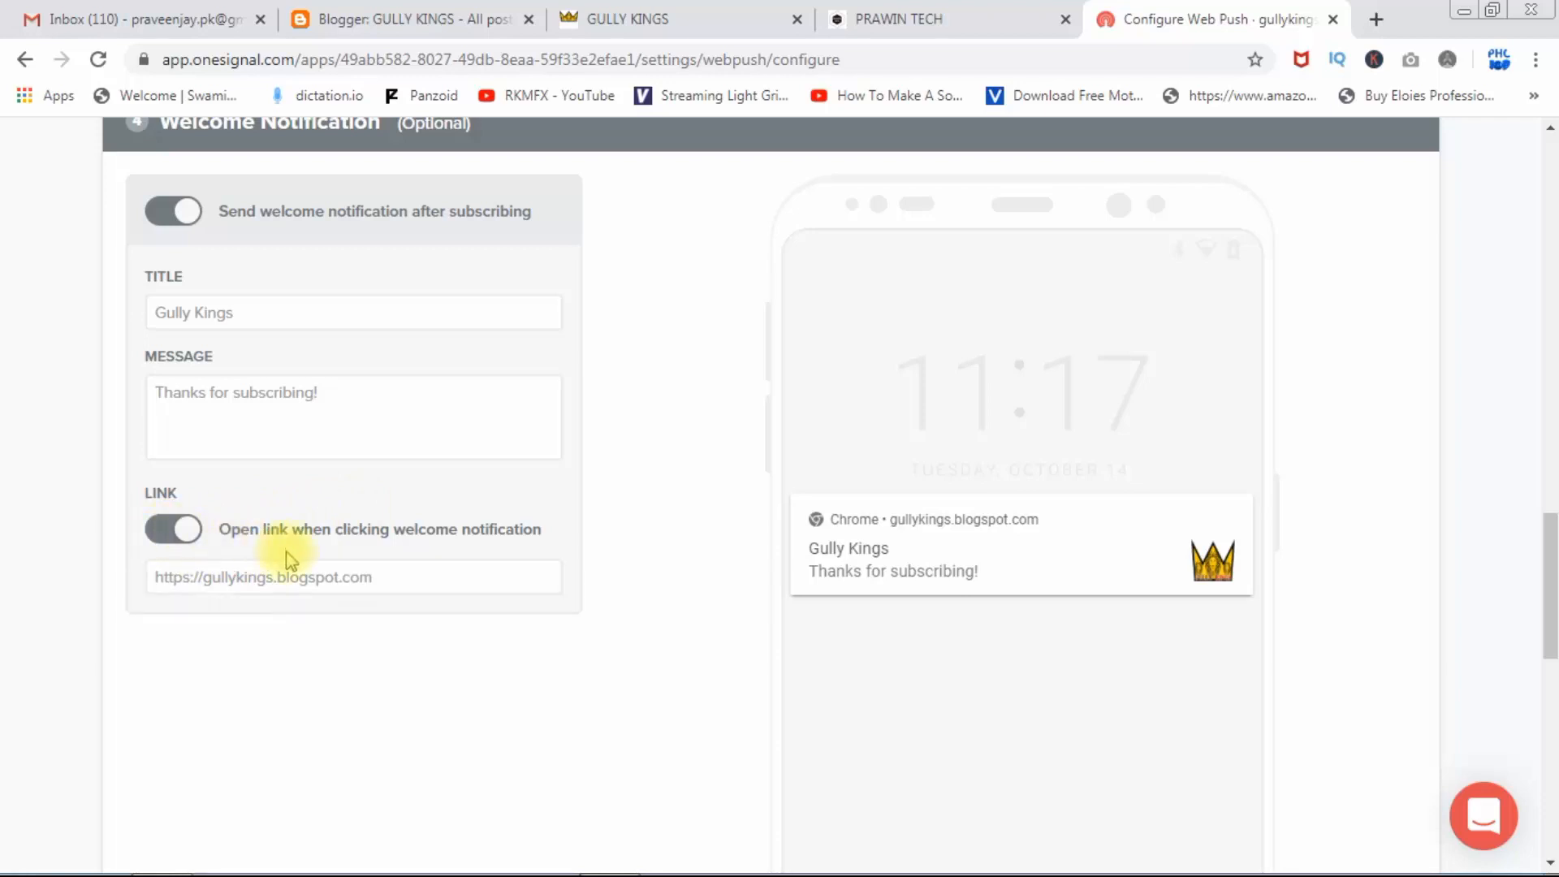
pyautogui.click(315, 562)
pyautogui.click(749, 576)
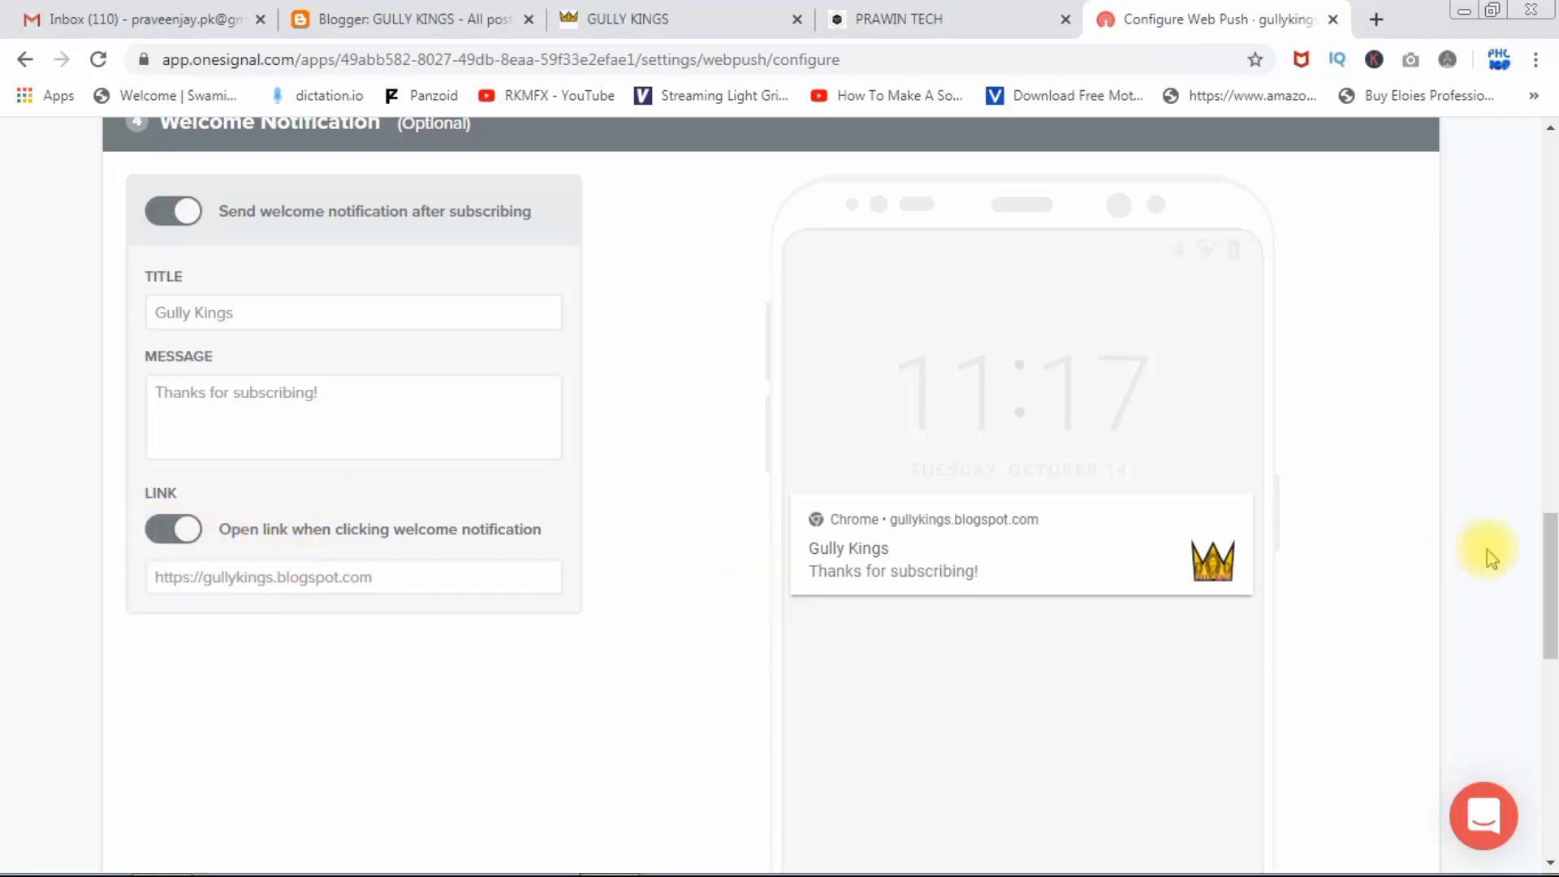
# - Preview the welcome notification for Windows and macOS
pyautogui.scroll(-3, 1546, 544)
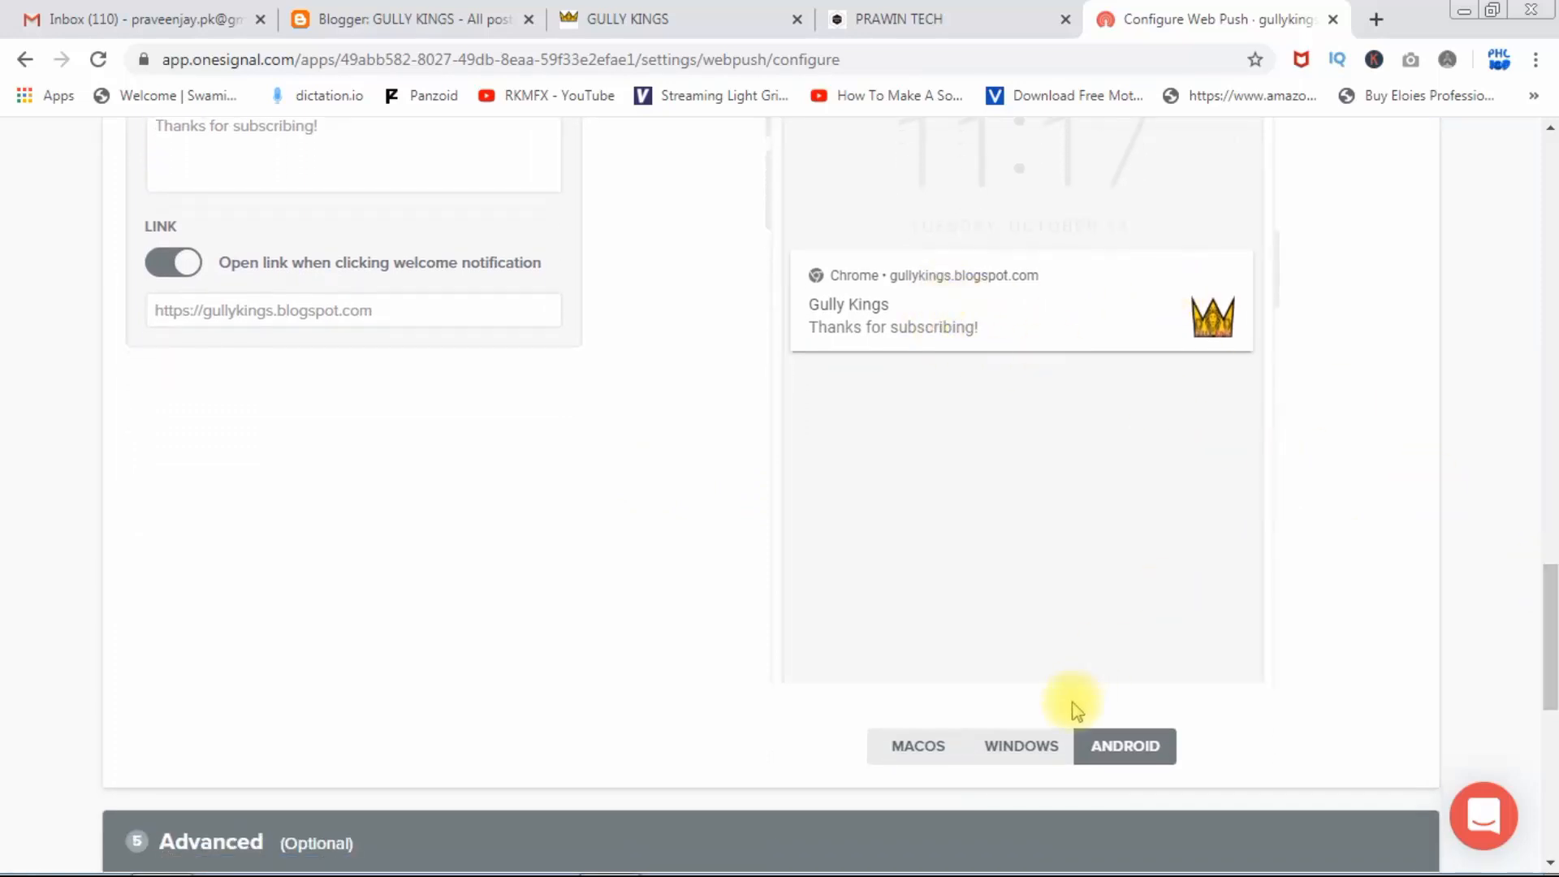
pyautogui.click(1045, 747)
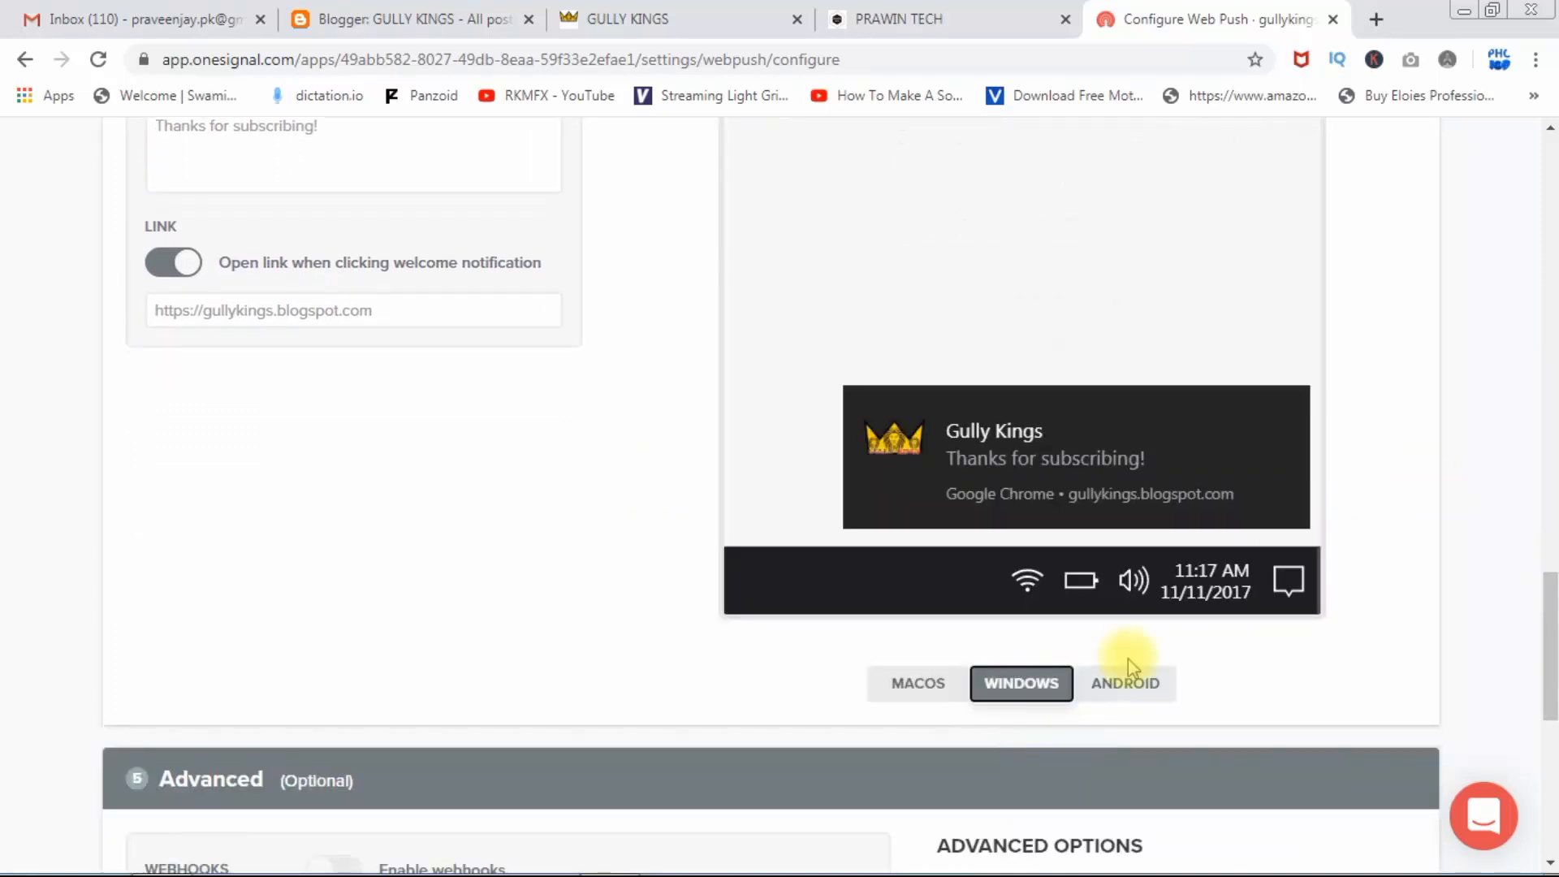
pyautogui.click(917, 688)
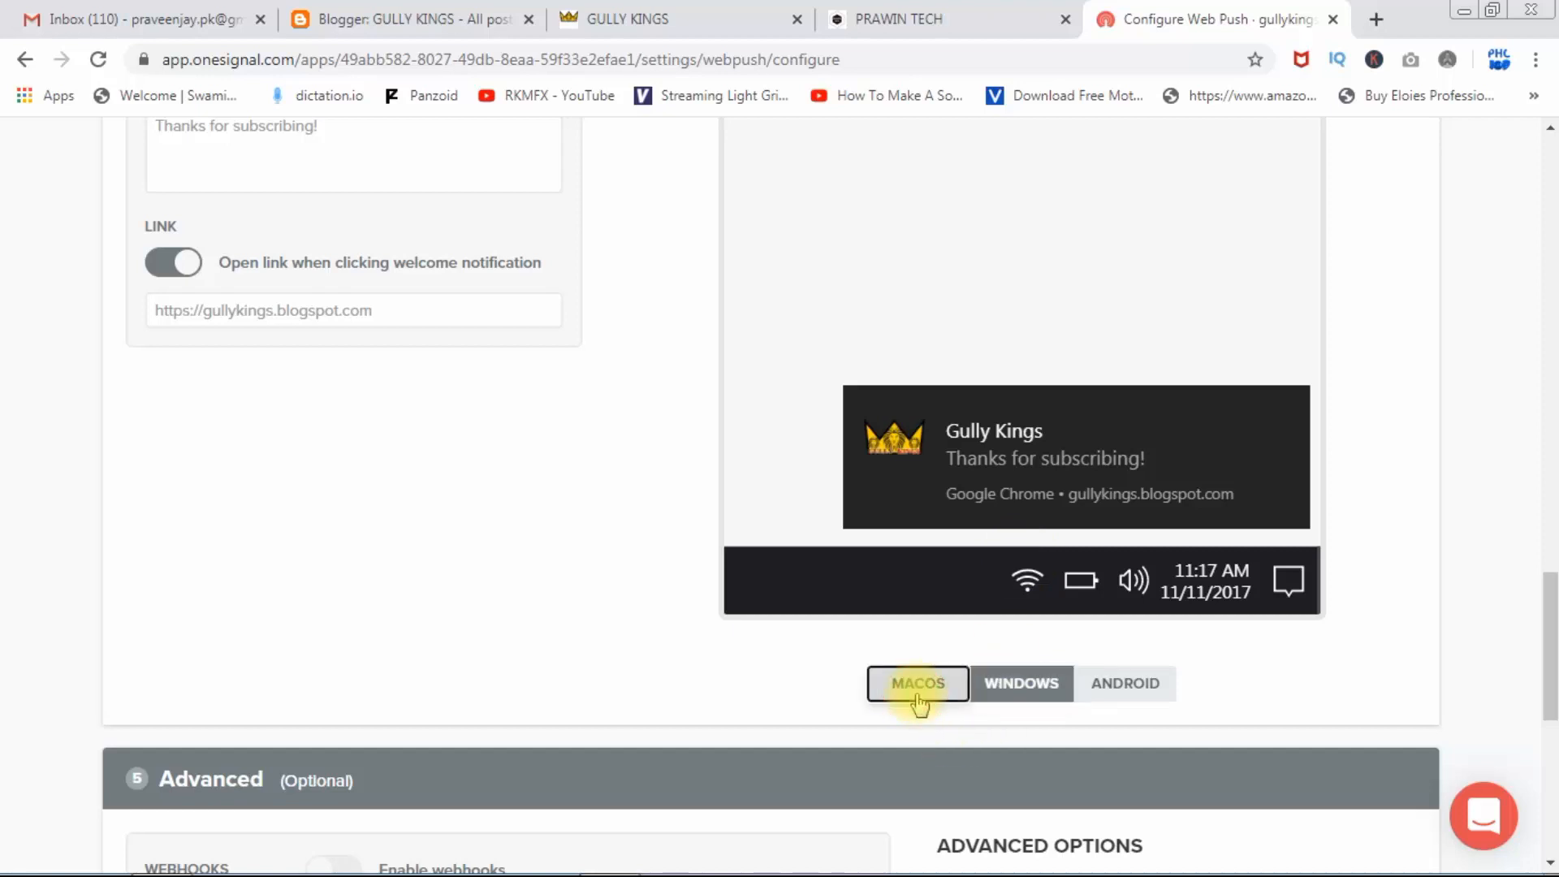
# - Save the web push configuration with the default advanced settings and copy the code for the site's head section
pyautogui.moveTo(1547, 605); pyautogui.dragTo(1553, 723)
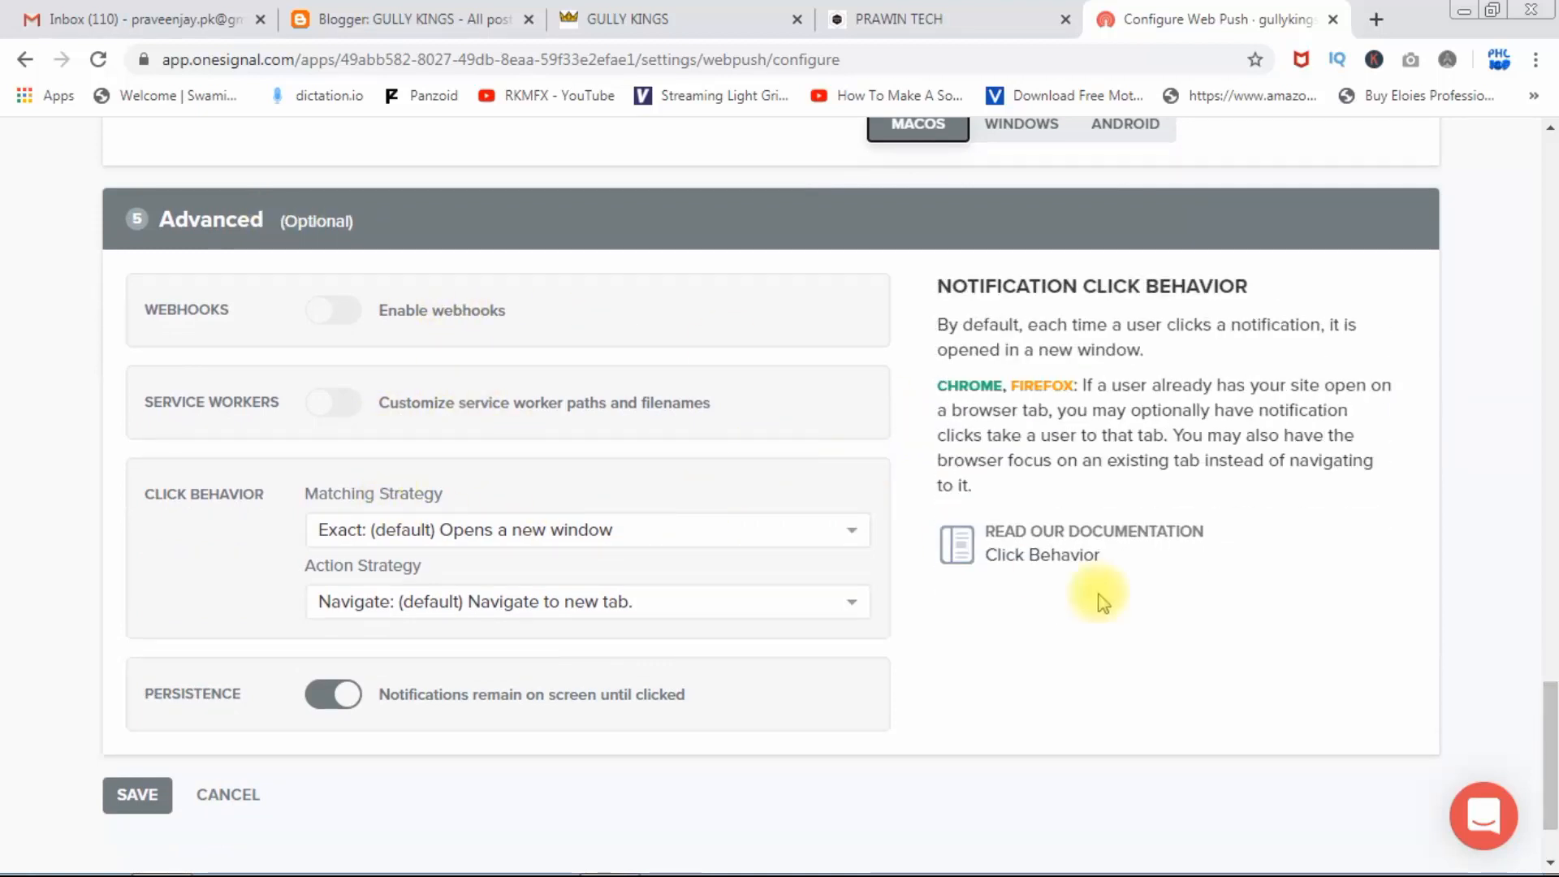
pyautogui.scroll(-2, 1547, 698)
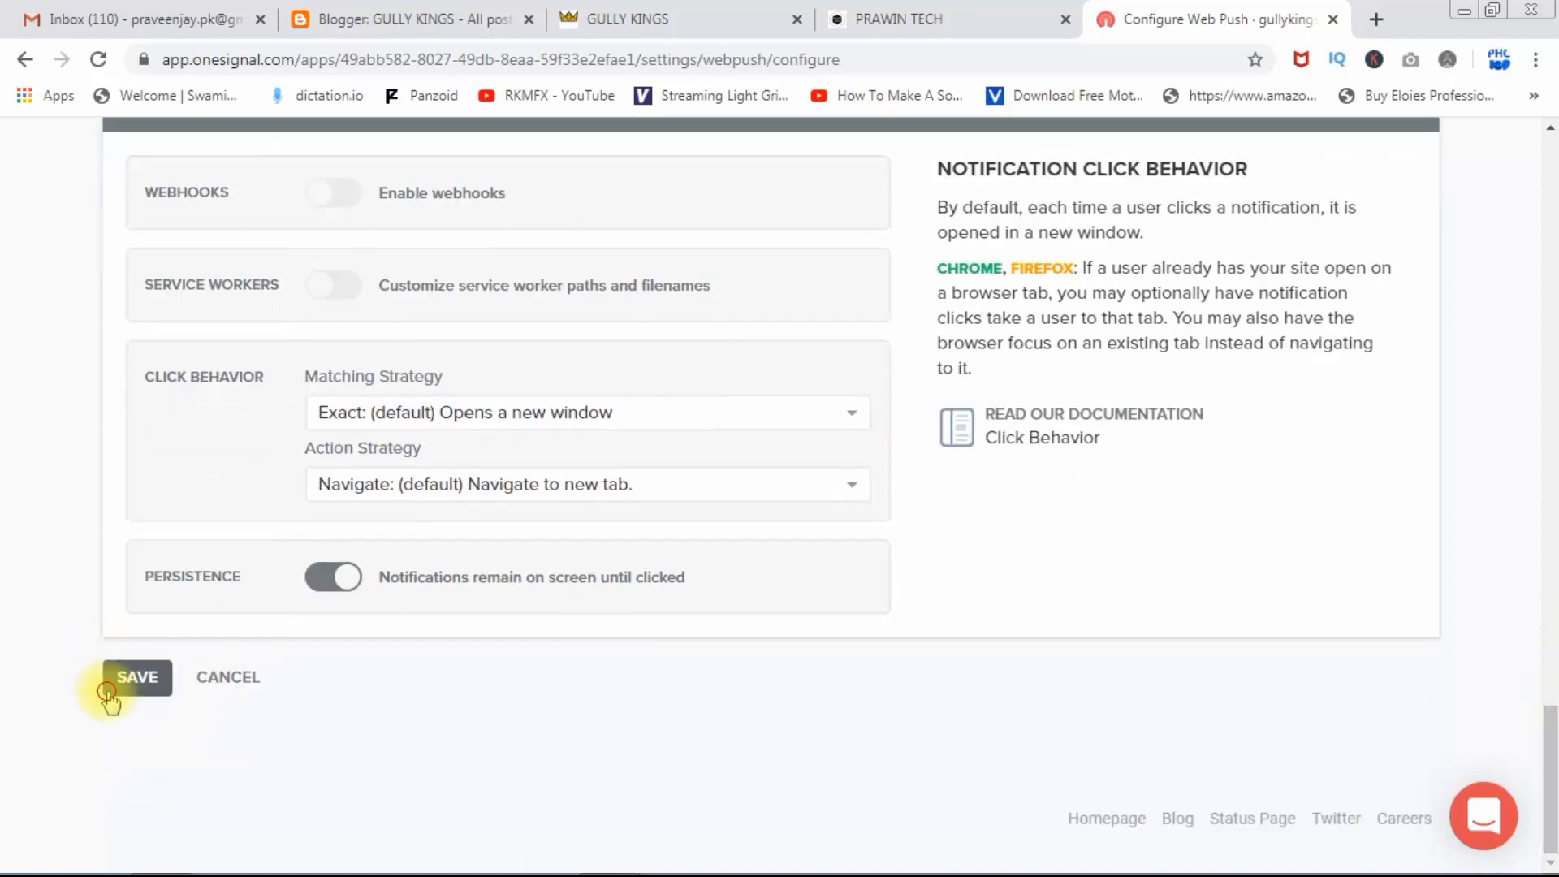
pyautogui.click(108, 695)
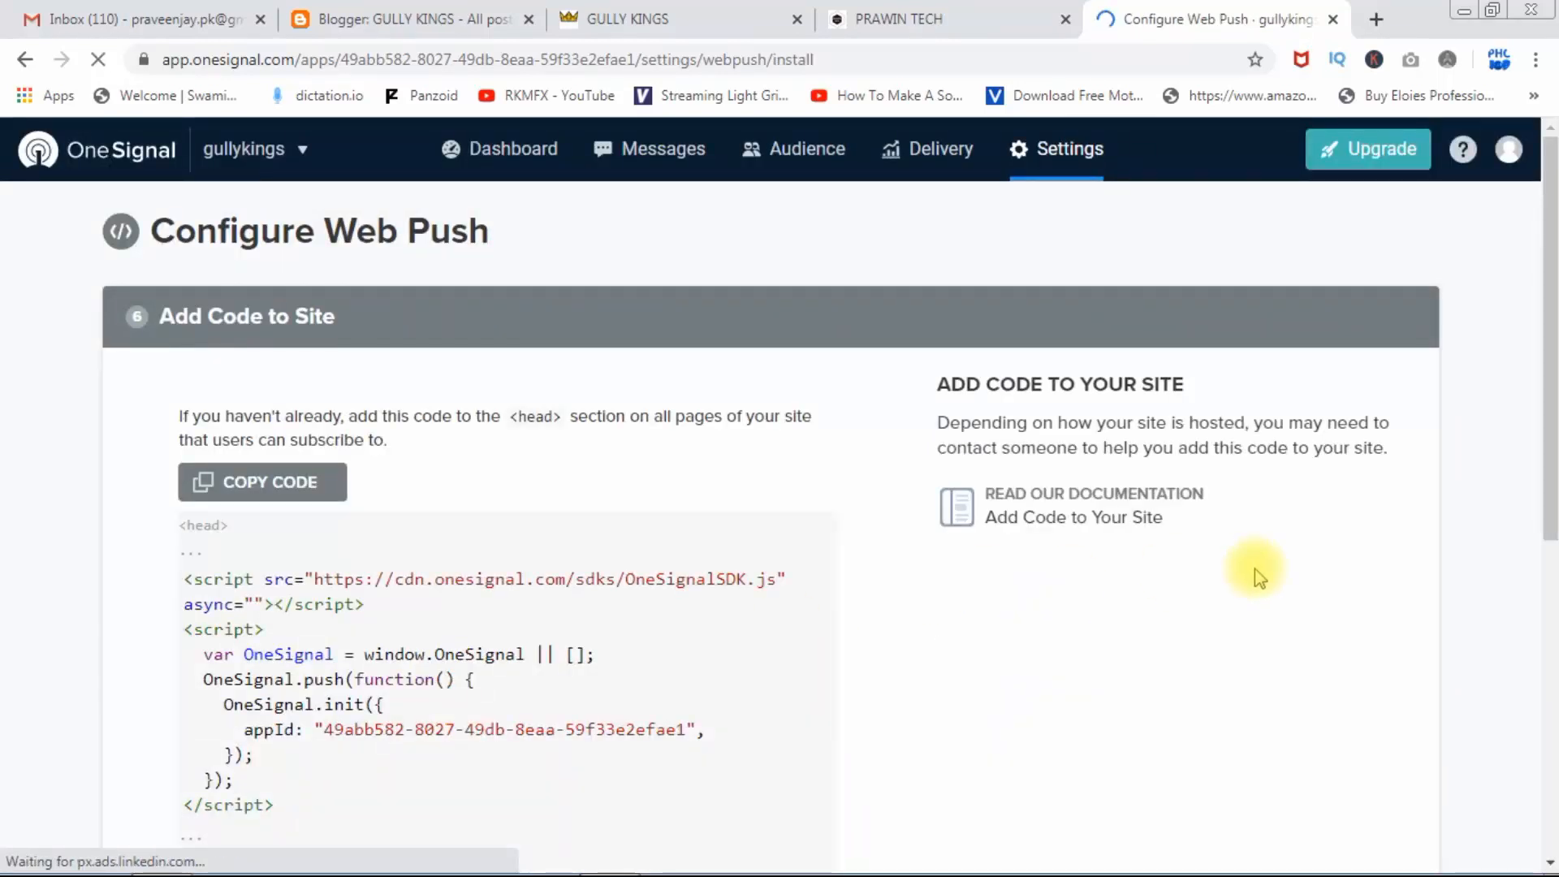
pyautogui.scroll(-3, 1547, 383)
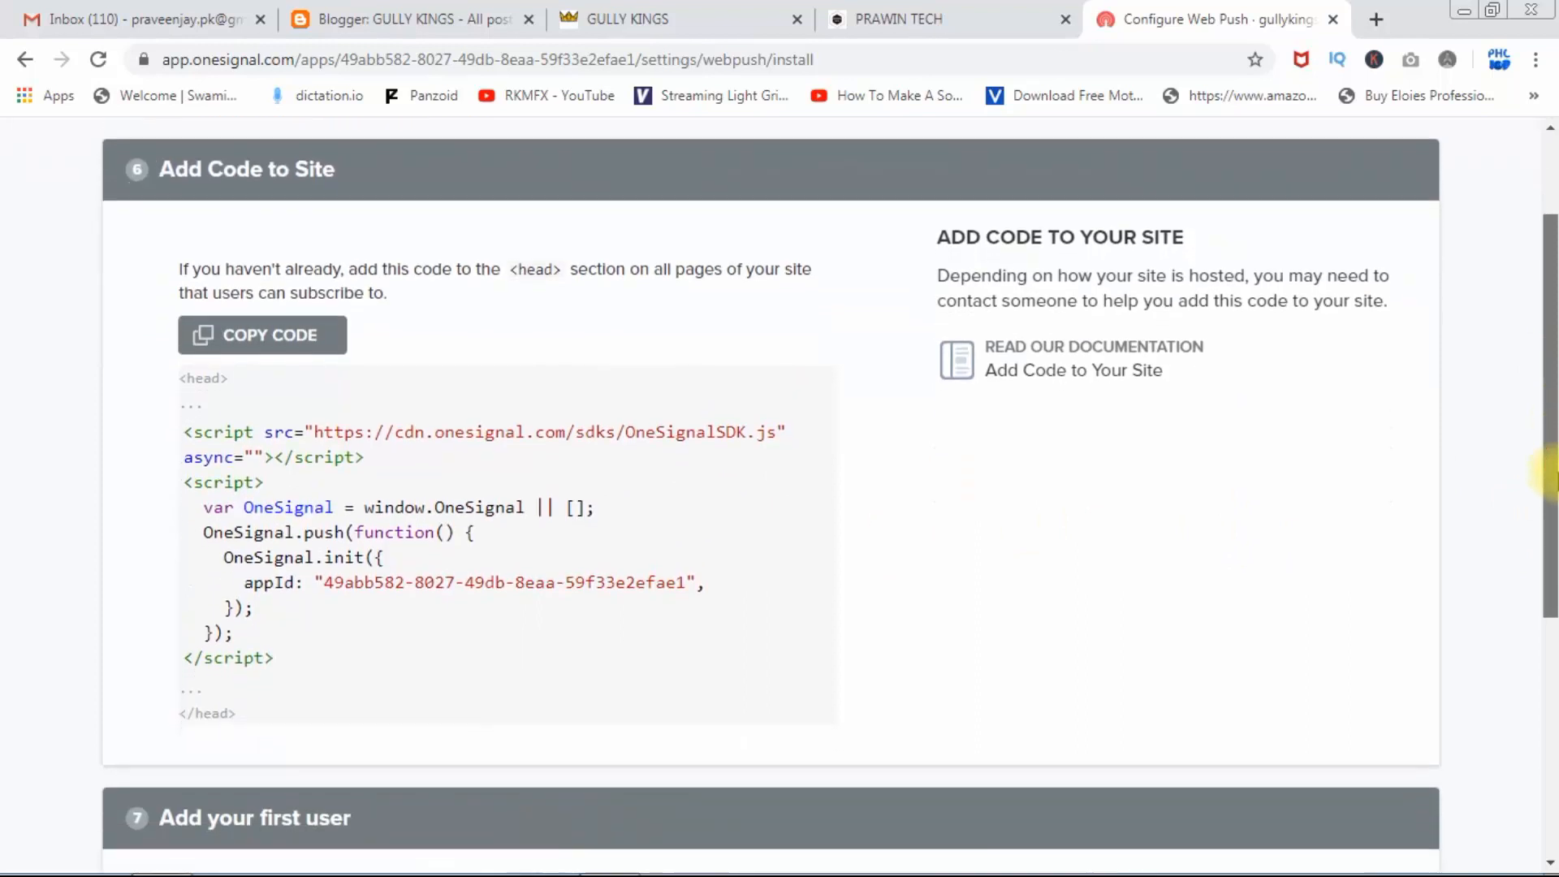
pyautogui.click(252, 251)
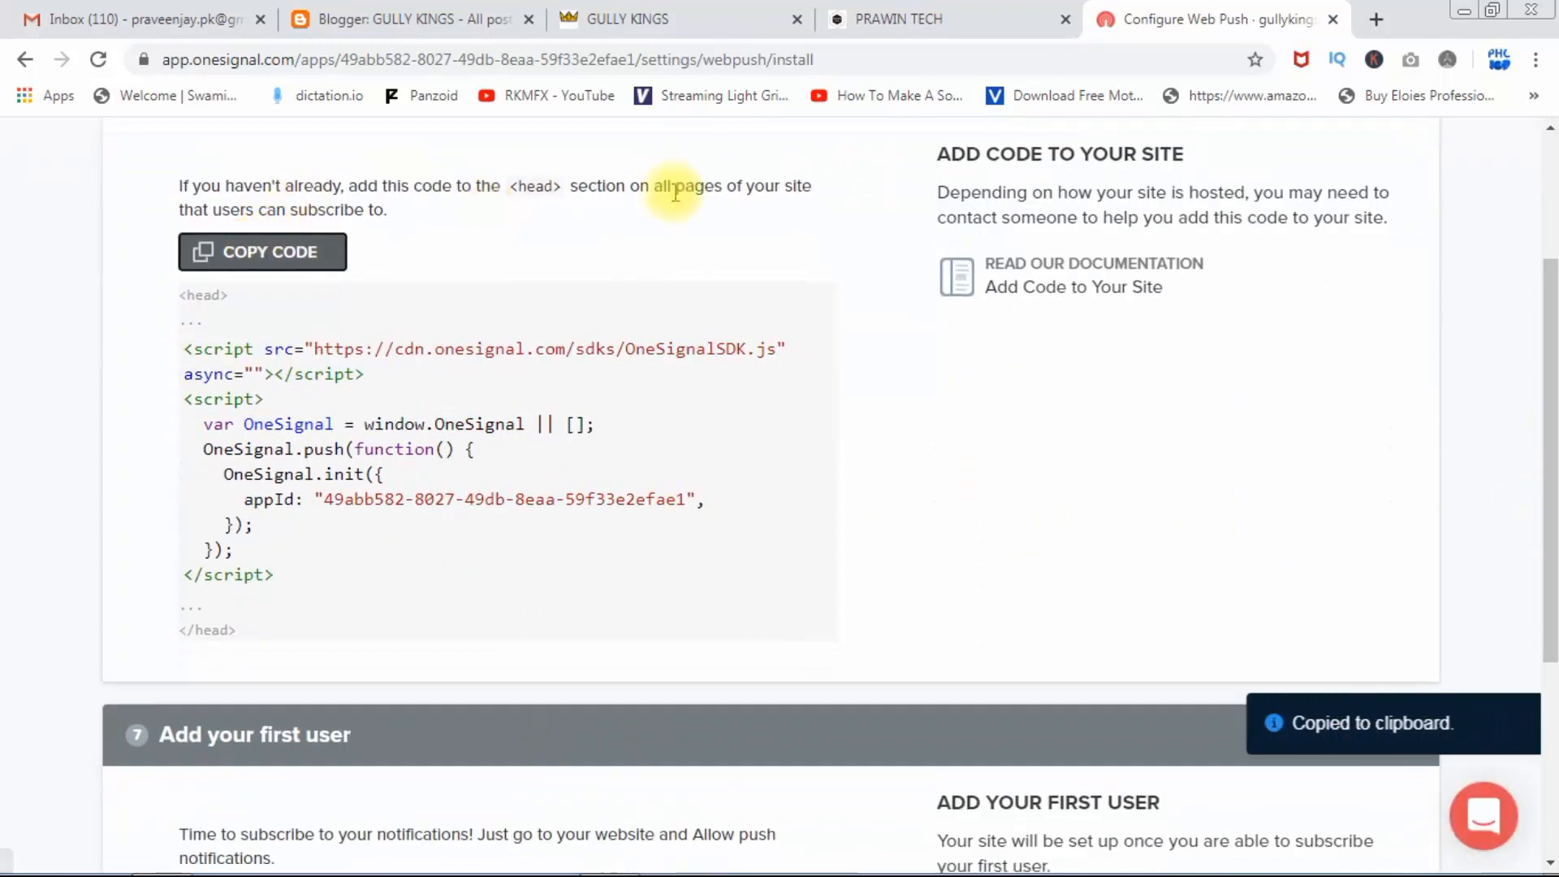
# - Switch to Blogger, close the Gmail tab and open the Gully Kings theme's HTML for editing
pyautogui.click(473, 12)
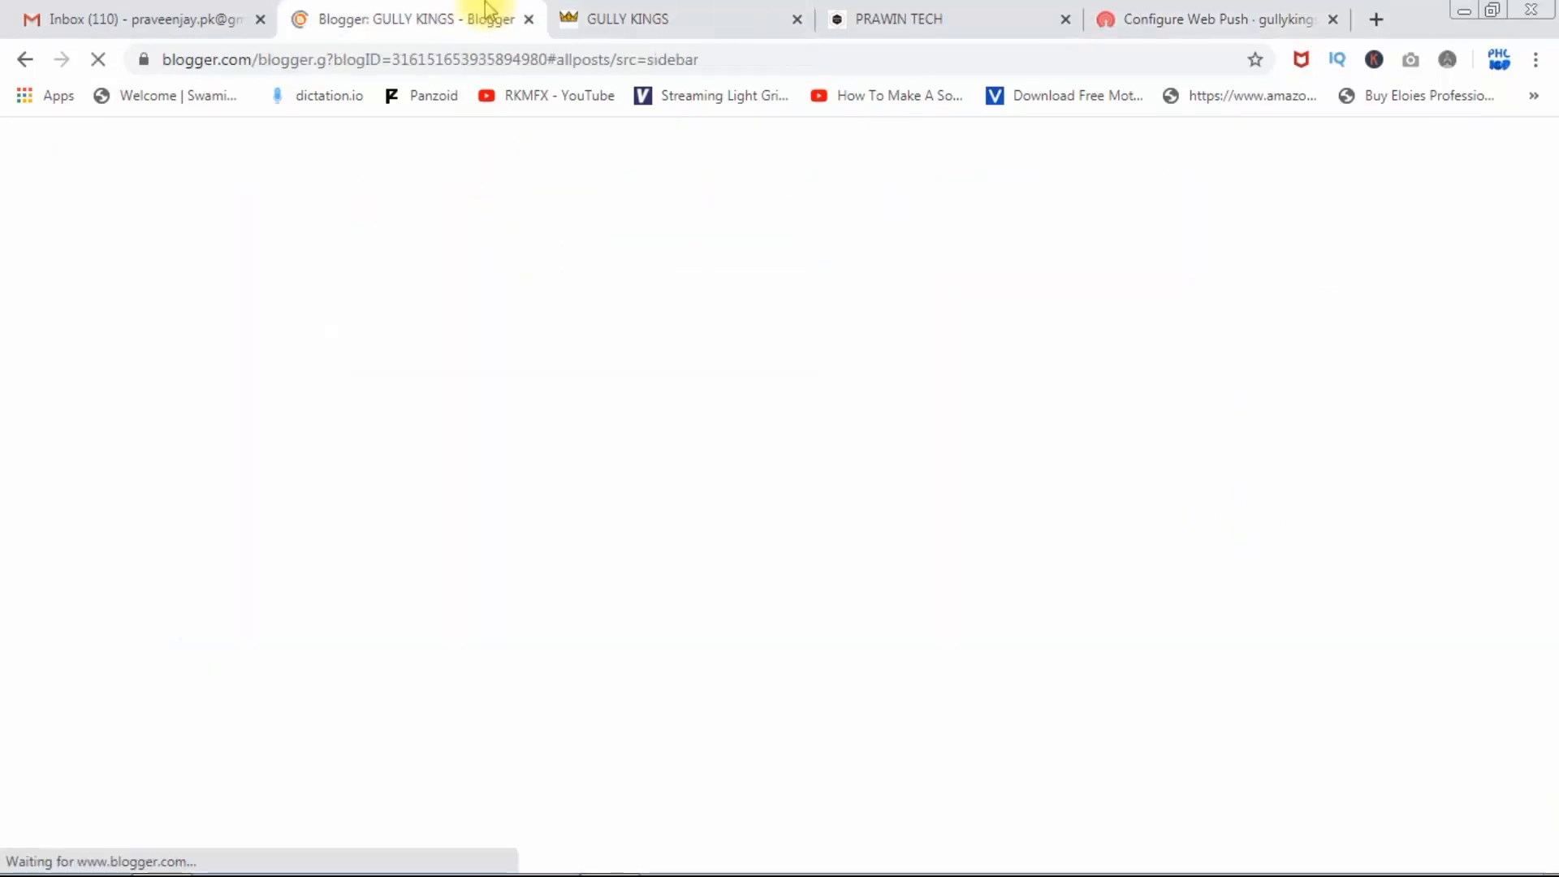
pyautogui.click(259, 19)
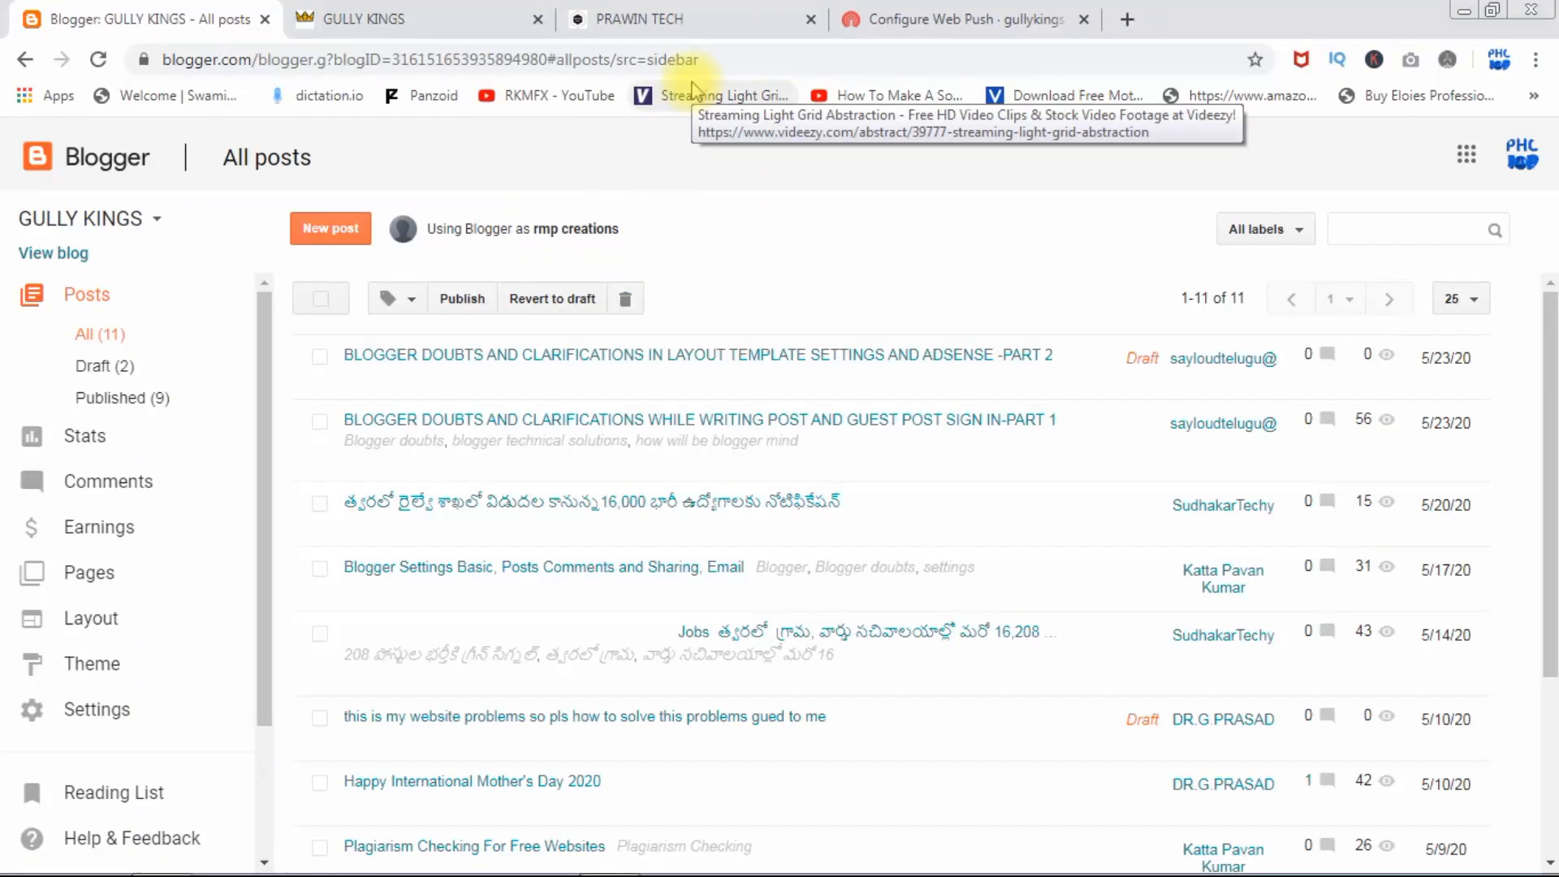
pyautogui.click(80, 666)
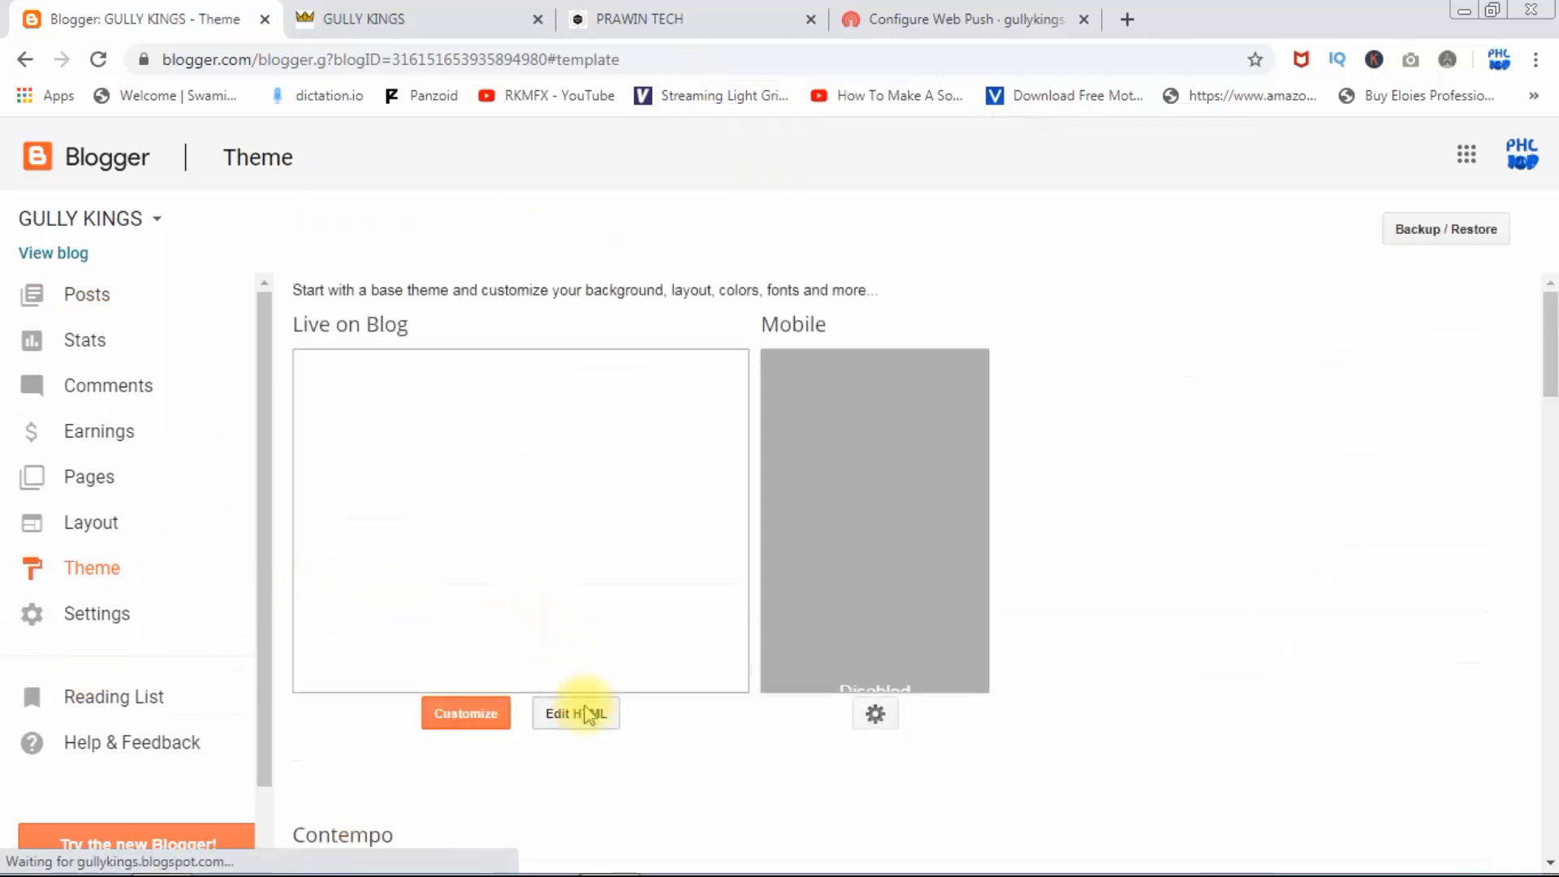
pyautogui.click(588, 714)
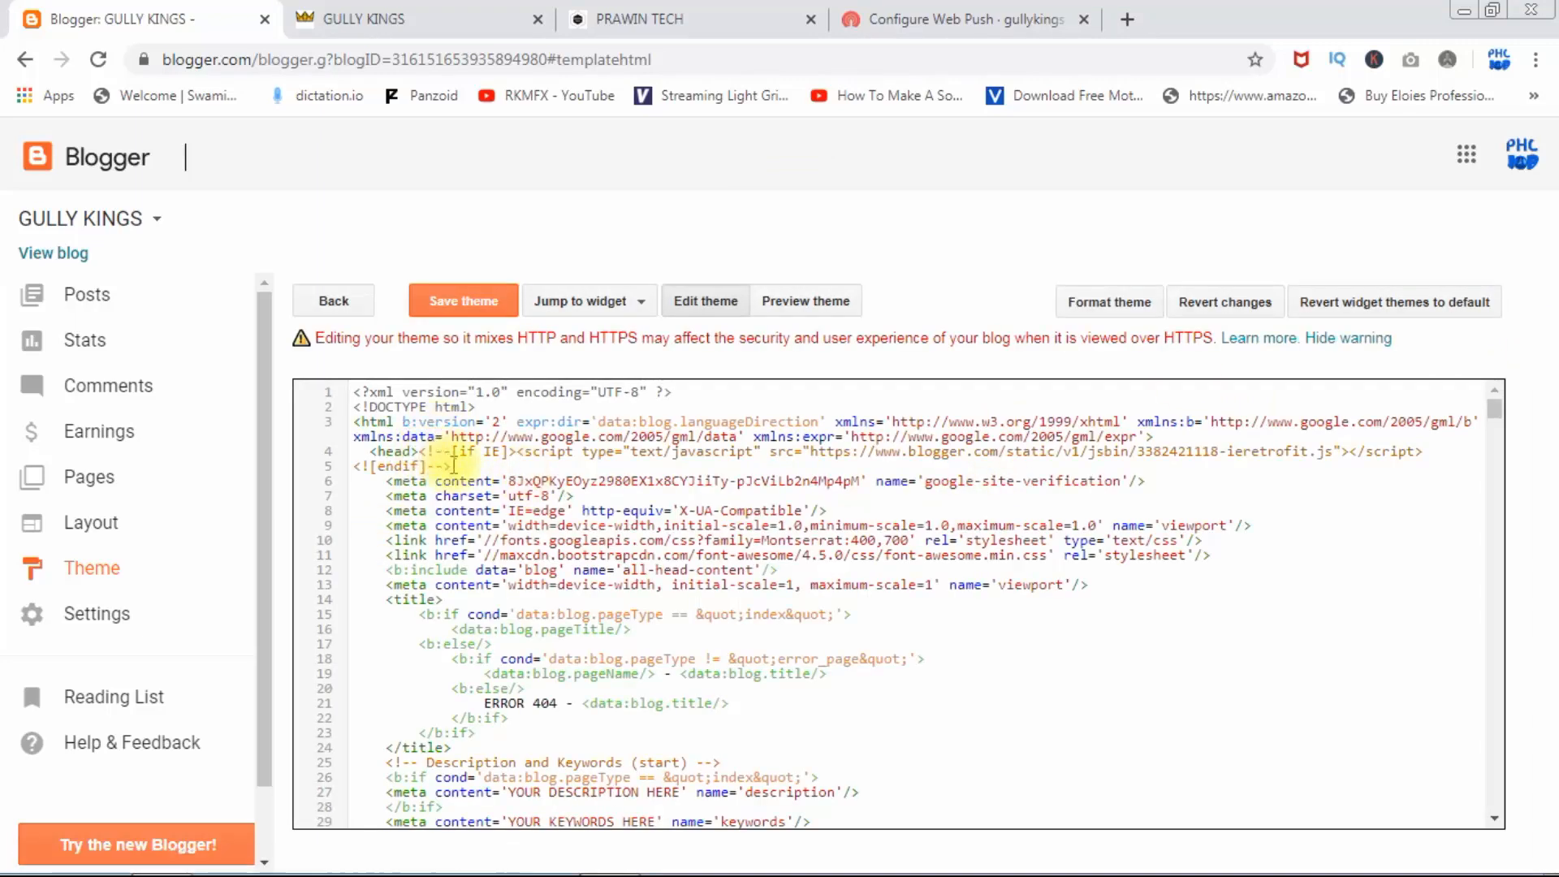
# - Paste the OneSignal script below the <![endif]--> line in the theme's head, save the theme and reload the blog
pyautogui.press('Return')
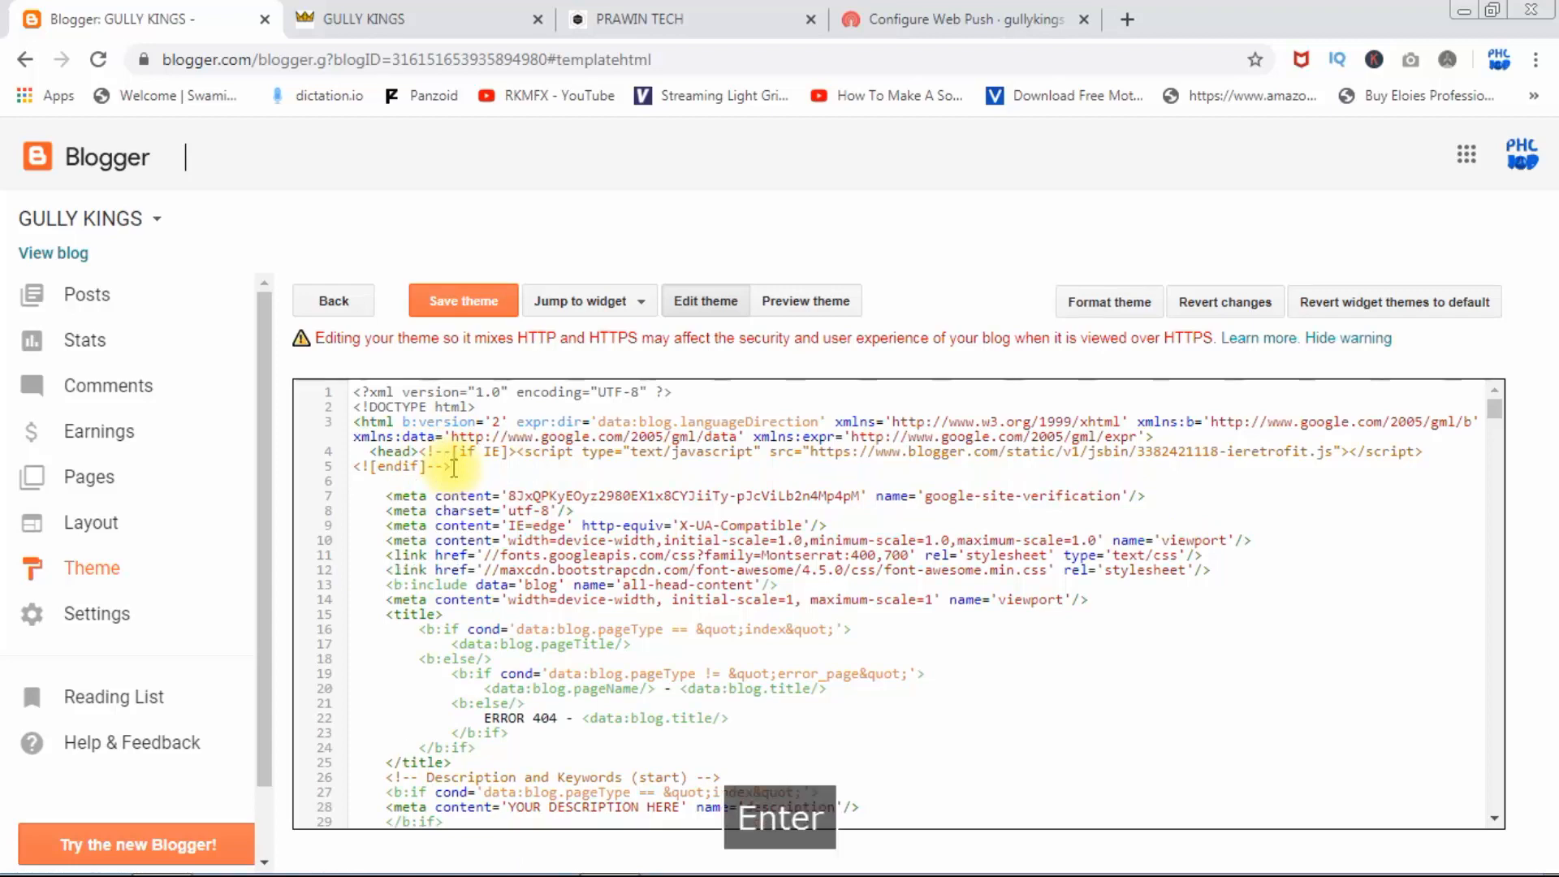
pyautogui.hotkey('ctrl', 'v')
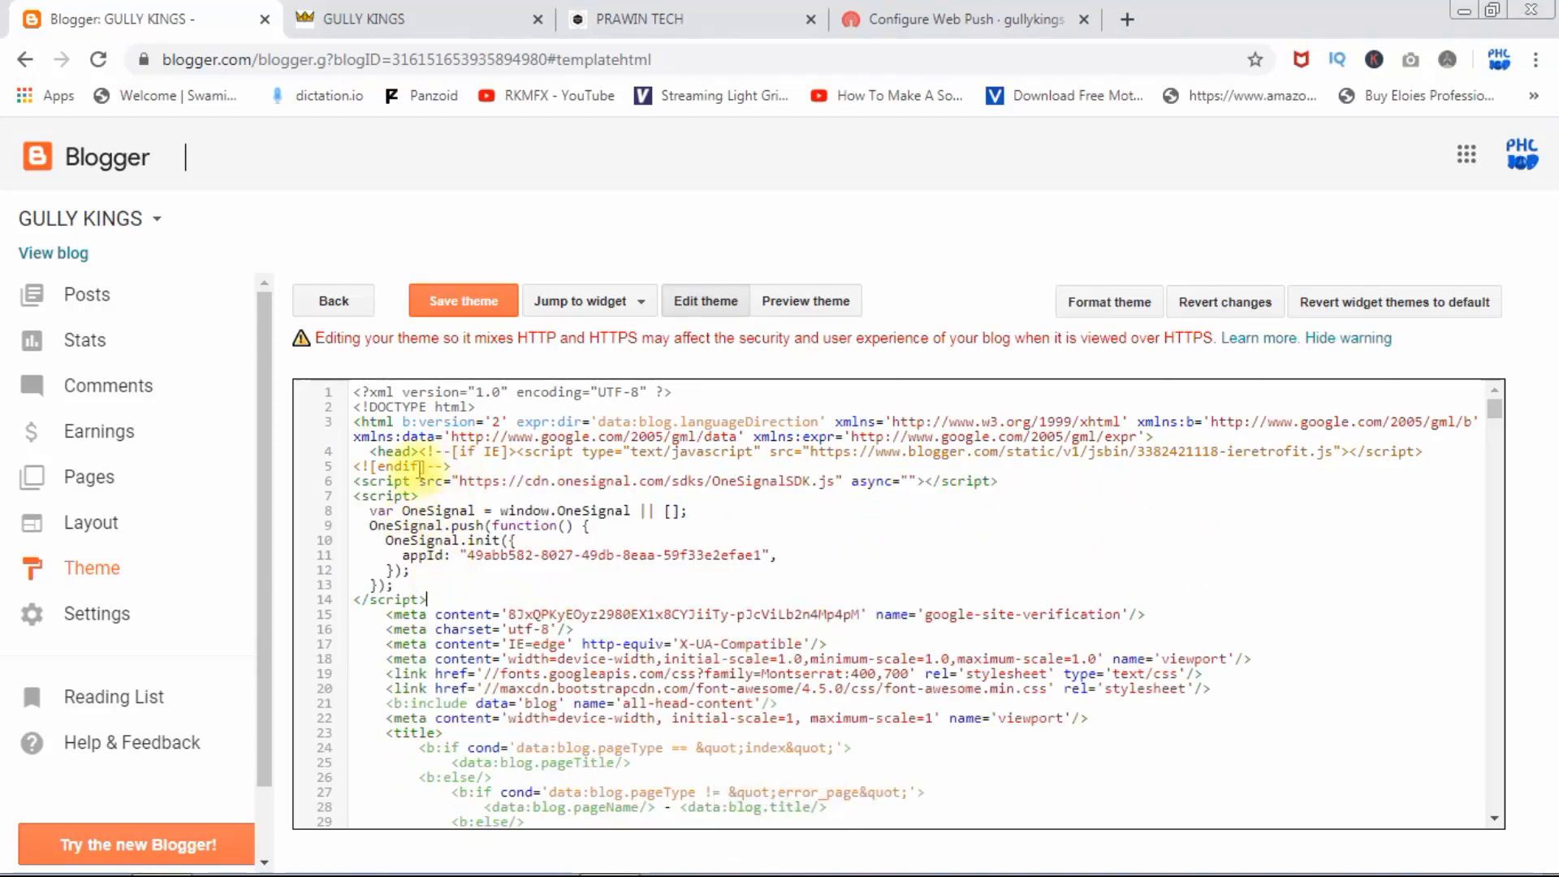
pyautogui.click(1348, 339)
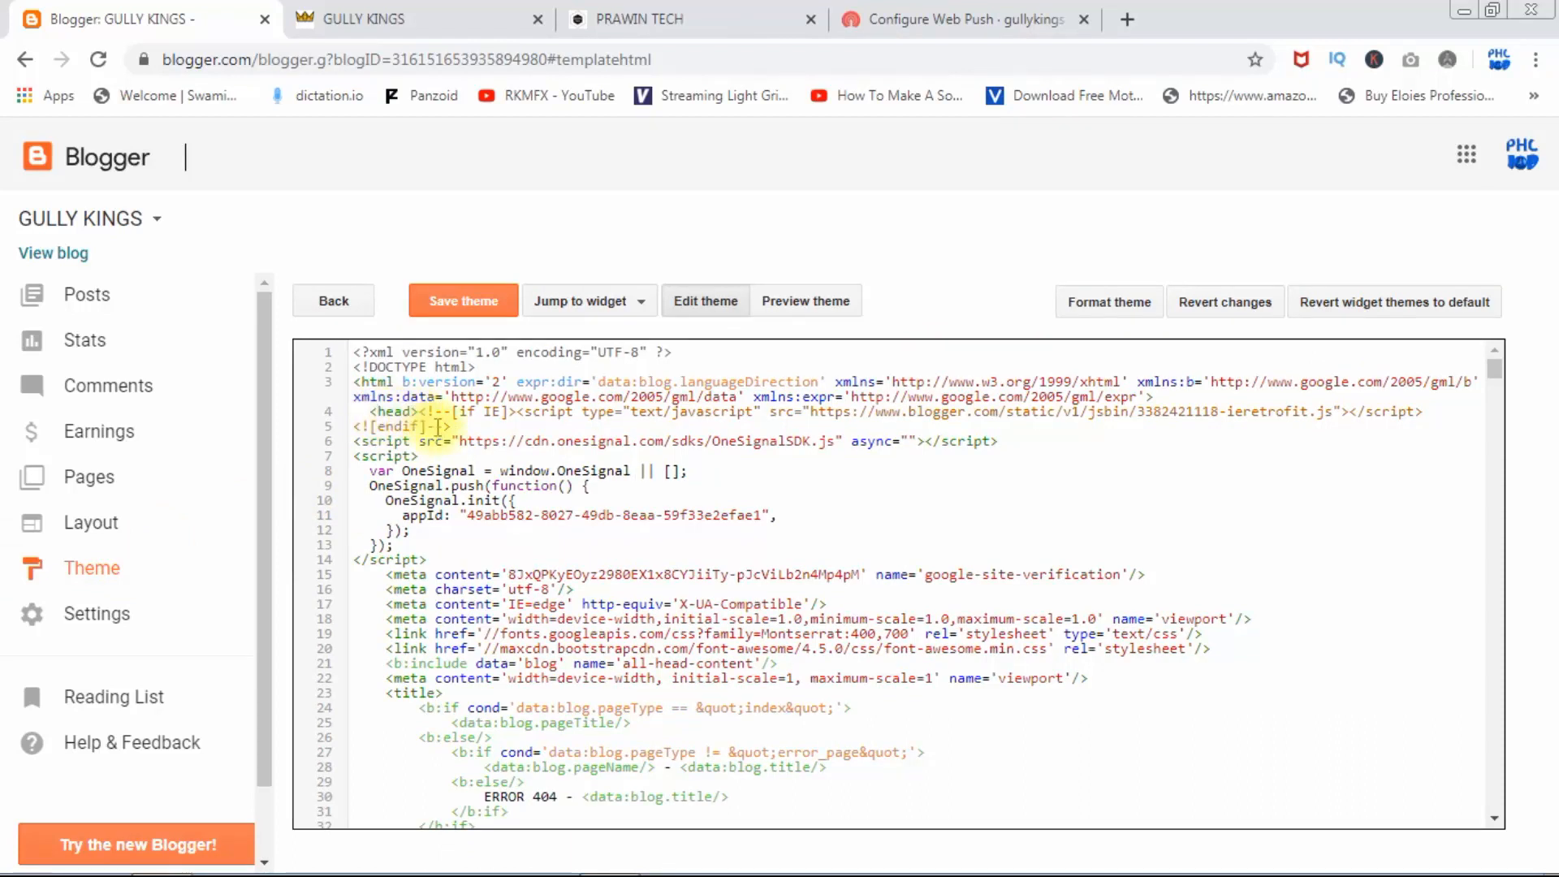
pyautogui.click(447, 305)
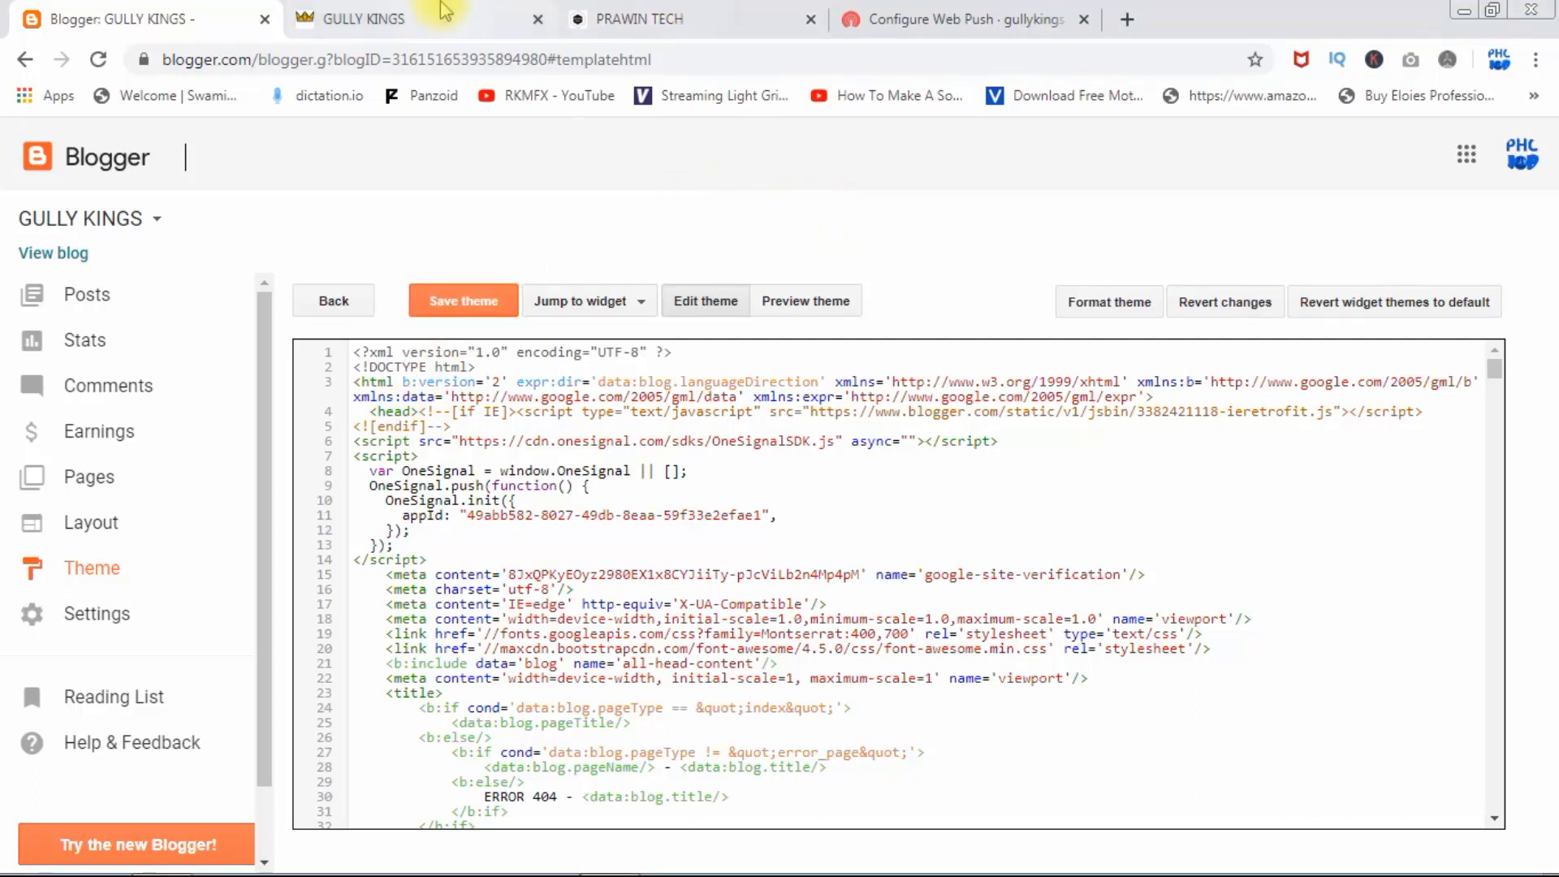
pyautogui.click(410, 19)
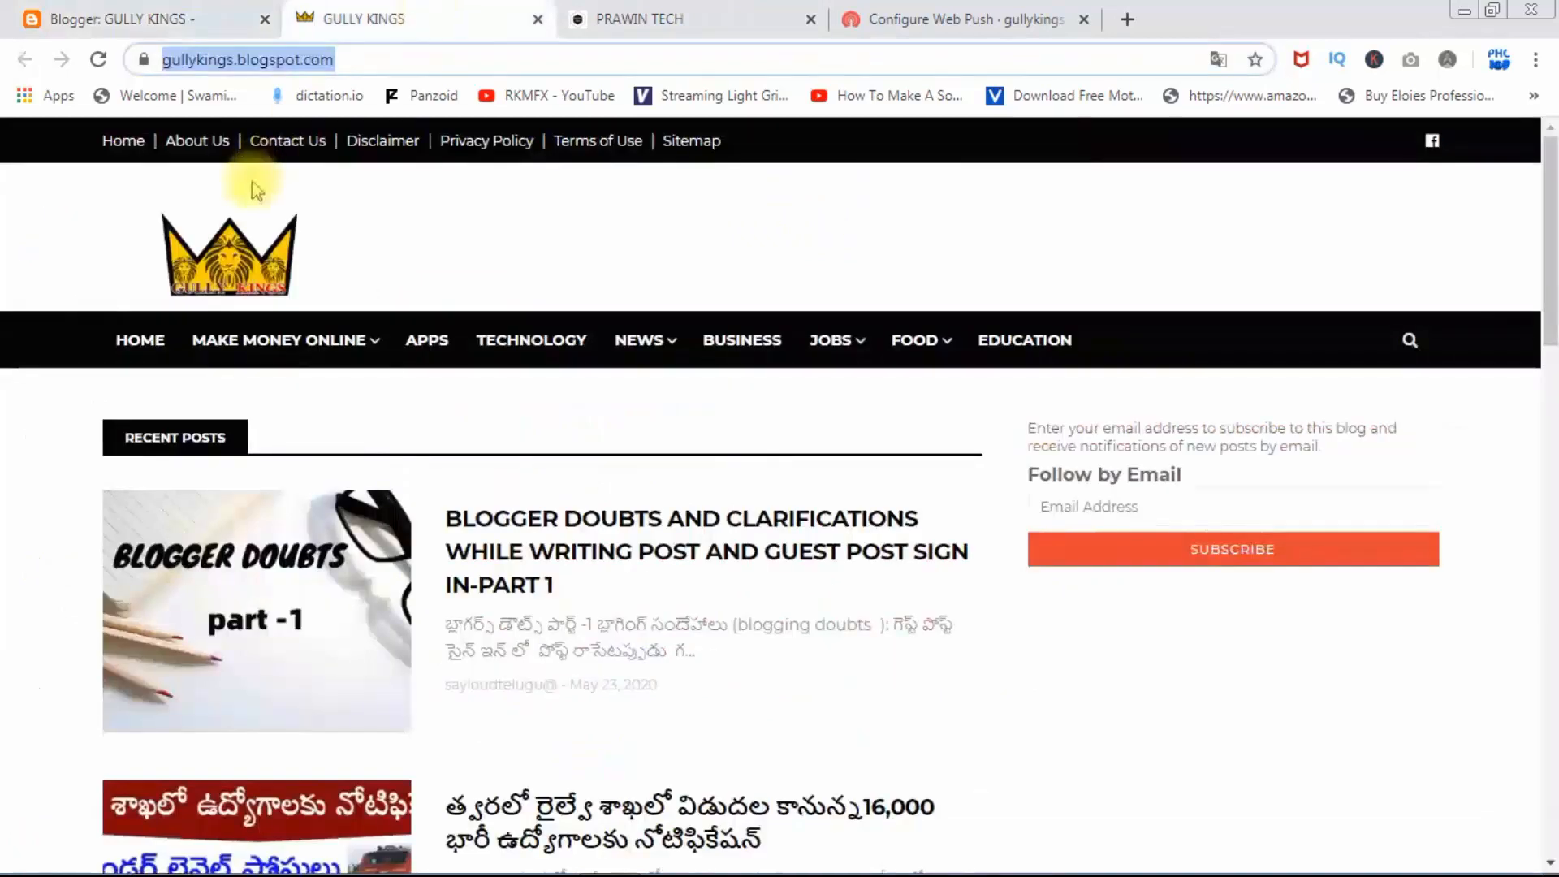
pyautogui.click(98, 59)
# - Back in OneSignal, open the website from the Add your first user section and finish the web push setup
pyautogui.click(877, 19)
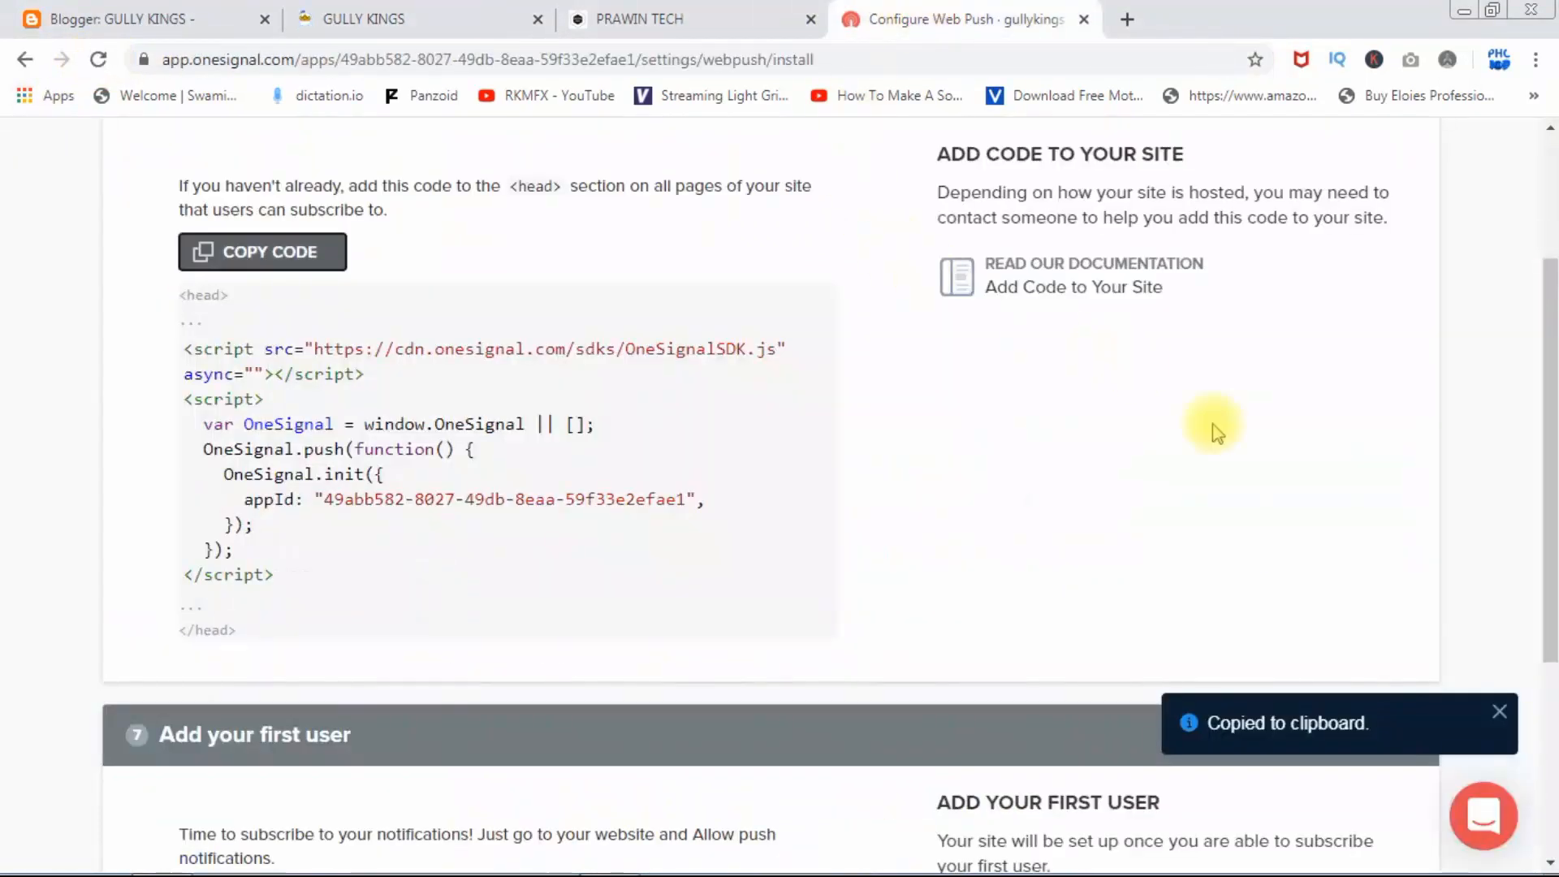
pyautogui.moveTo(1550, 556); pyautogui.dragTo(1551, 591)
pyautogui.scroll(-1, 1551, 649)
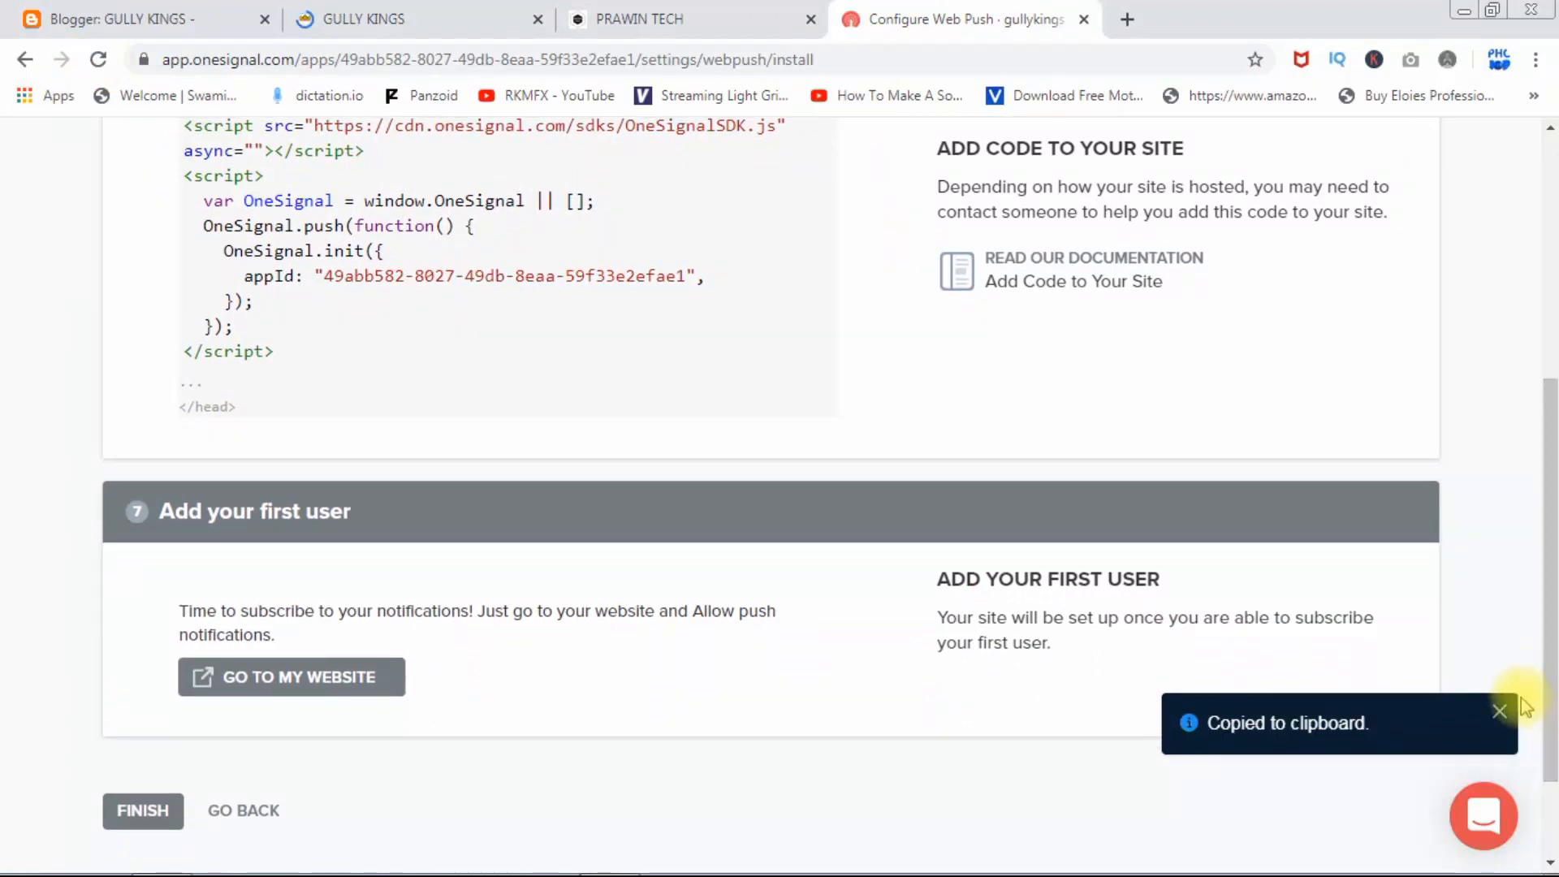
pyautogui.click(1499, 712)
pyautogui.scroll(-1, 1548, 602)
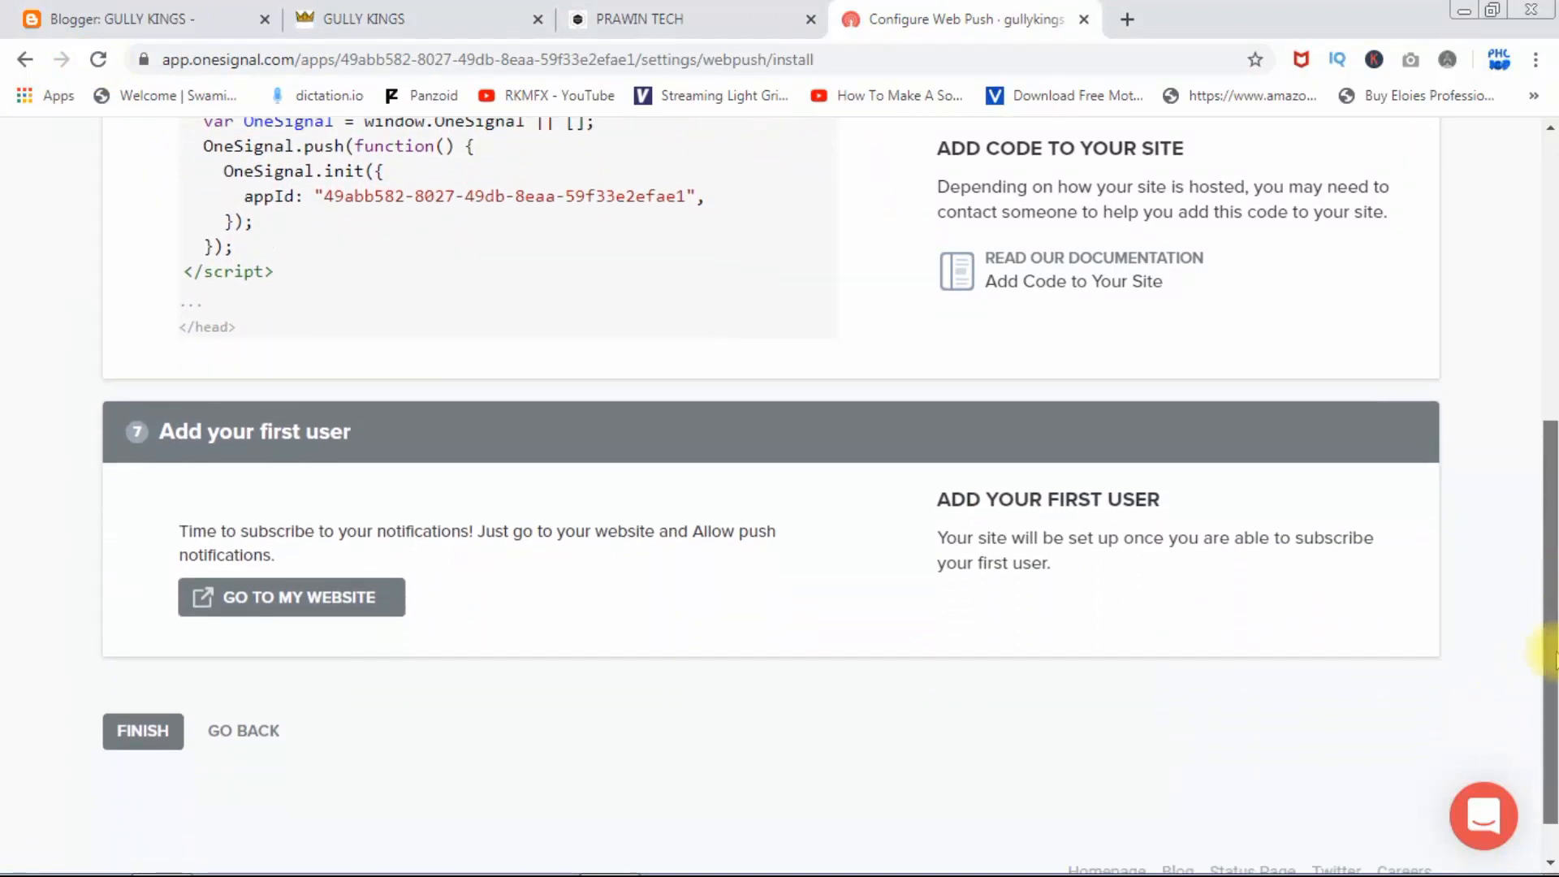
pyautogui.click(328, 581)
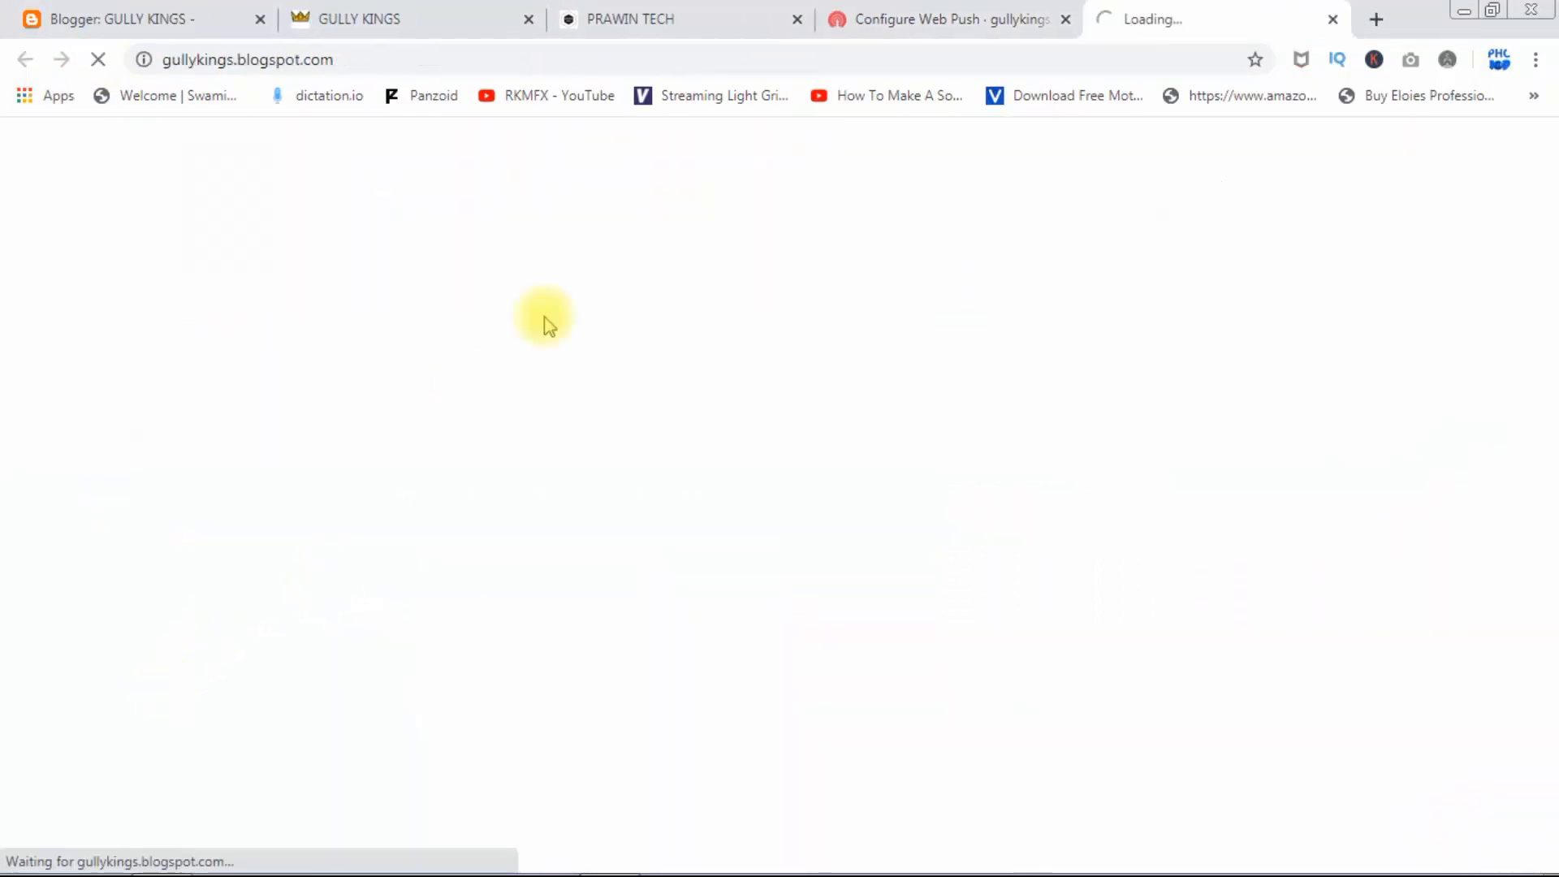
pyautogui.click(933, 17)
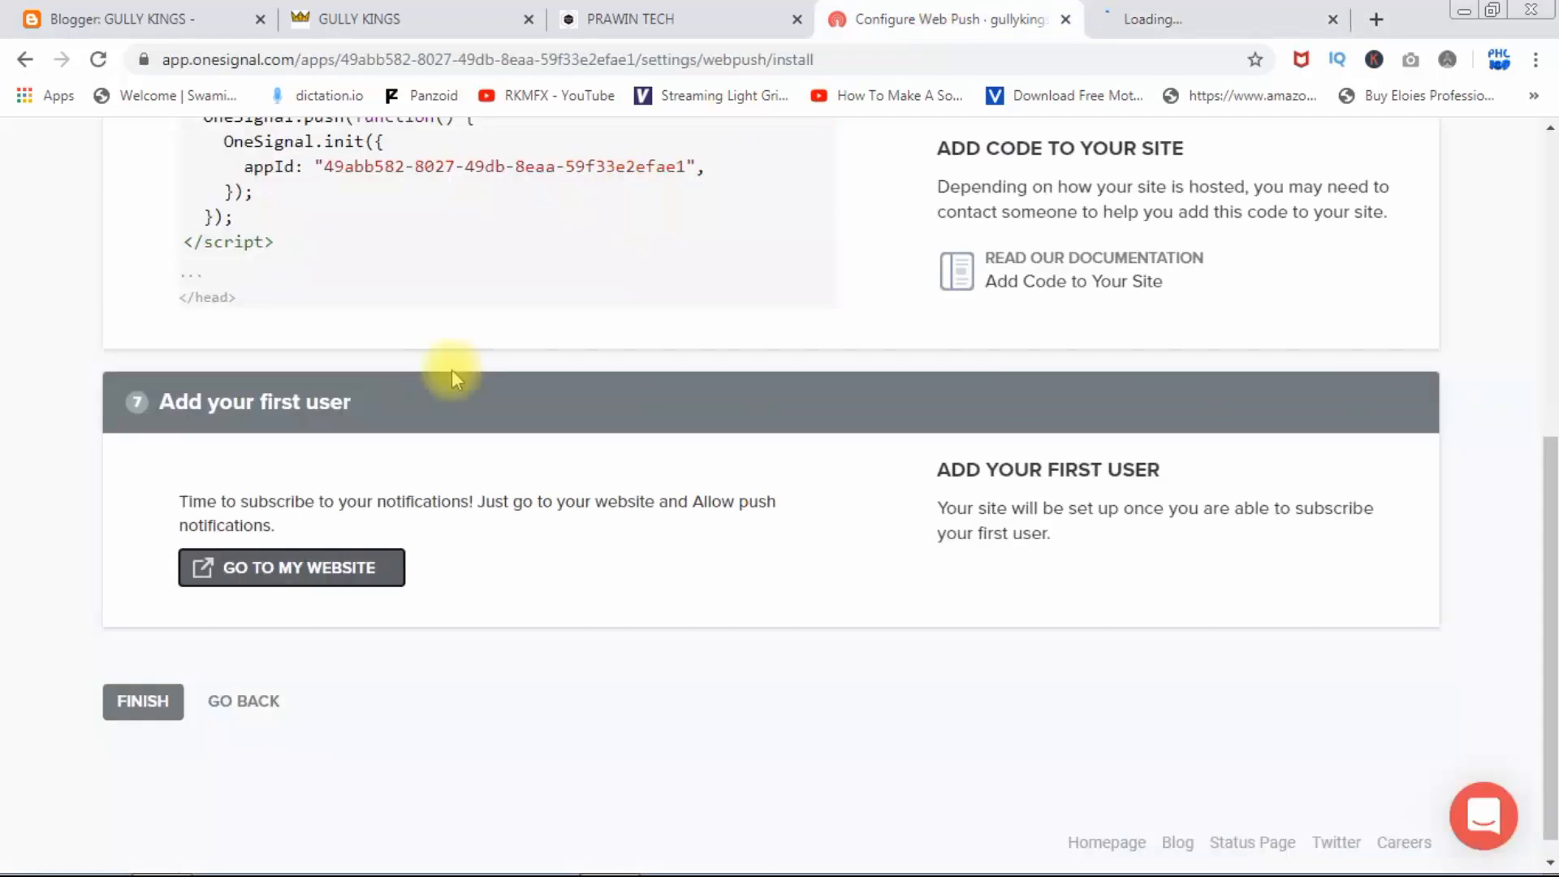
pyautogui.click(142, 700)
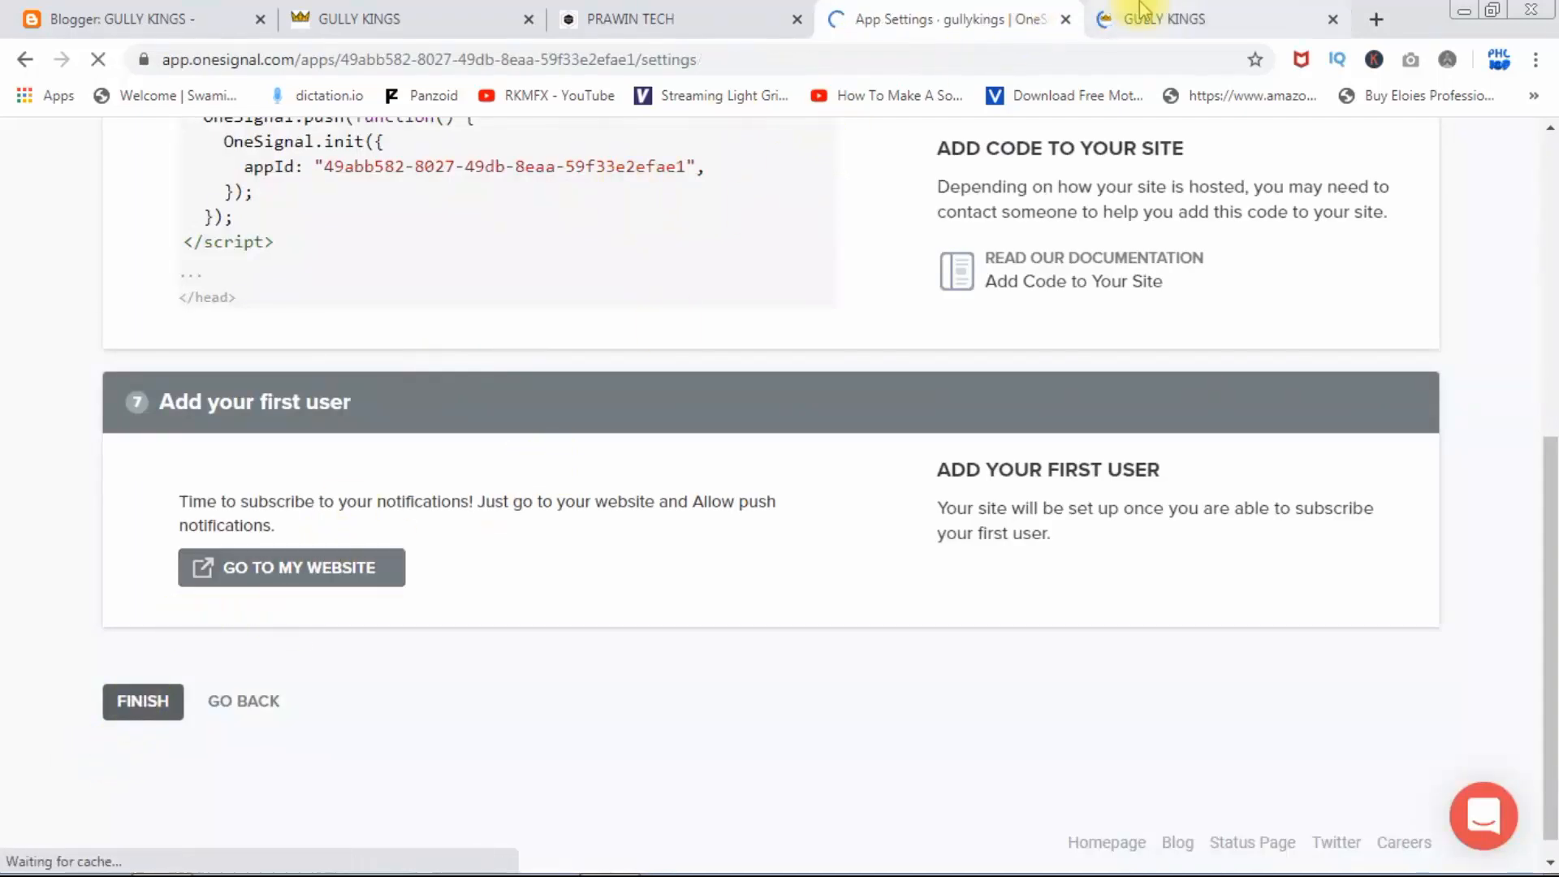
# - Decline the notification prompt on the newly opened blog page, then open the subscription bell's popup and decline it with No Thanks
pyautogui.click(1108, 18)
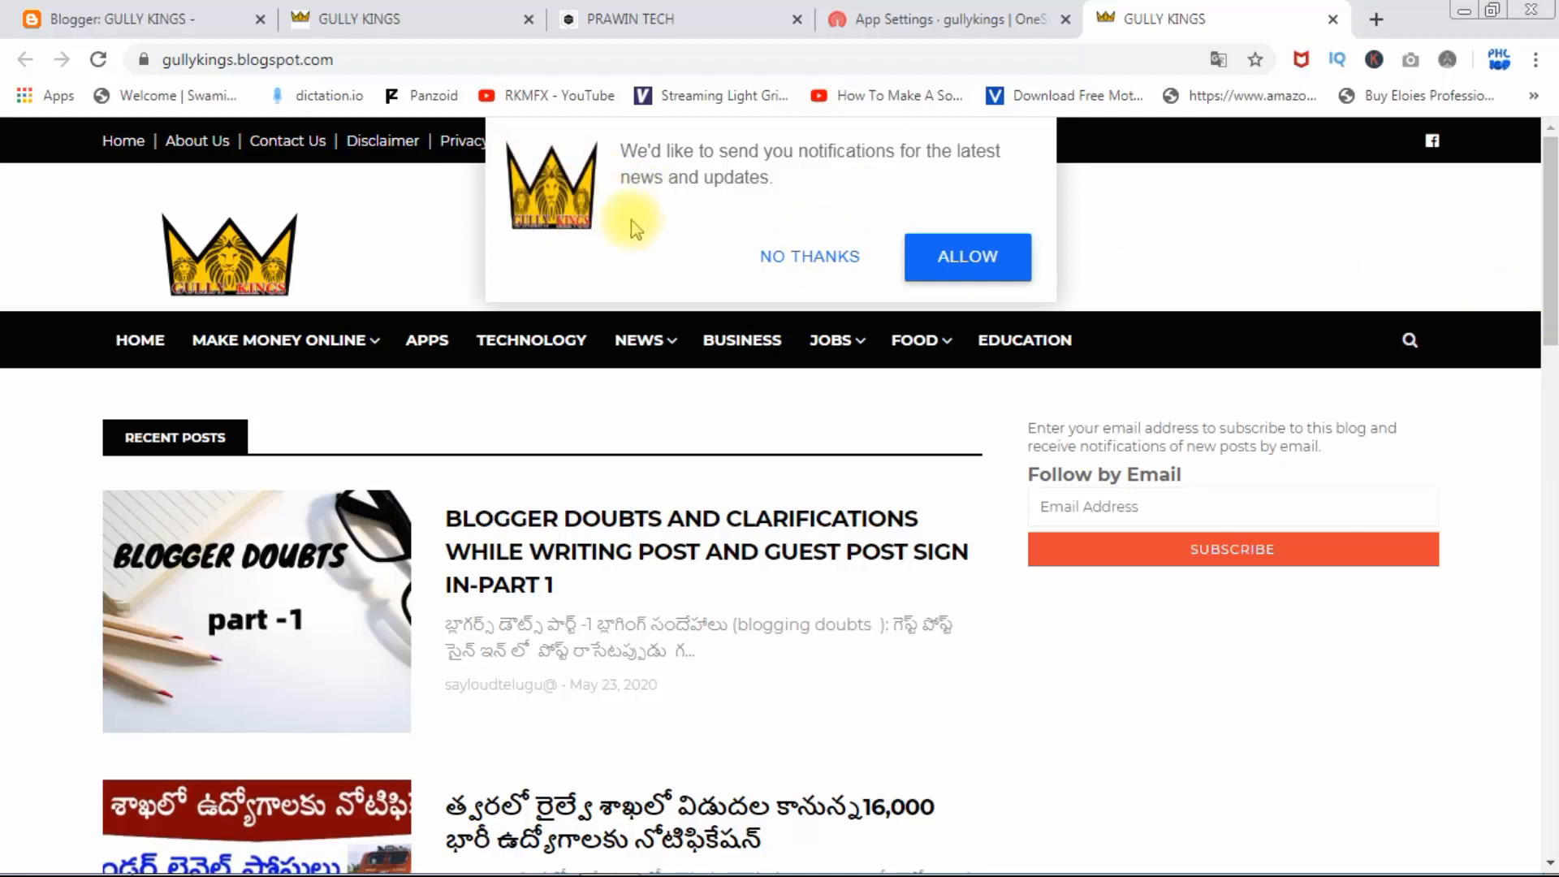
pyautogui.click(815, 257)
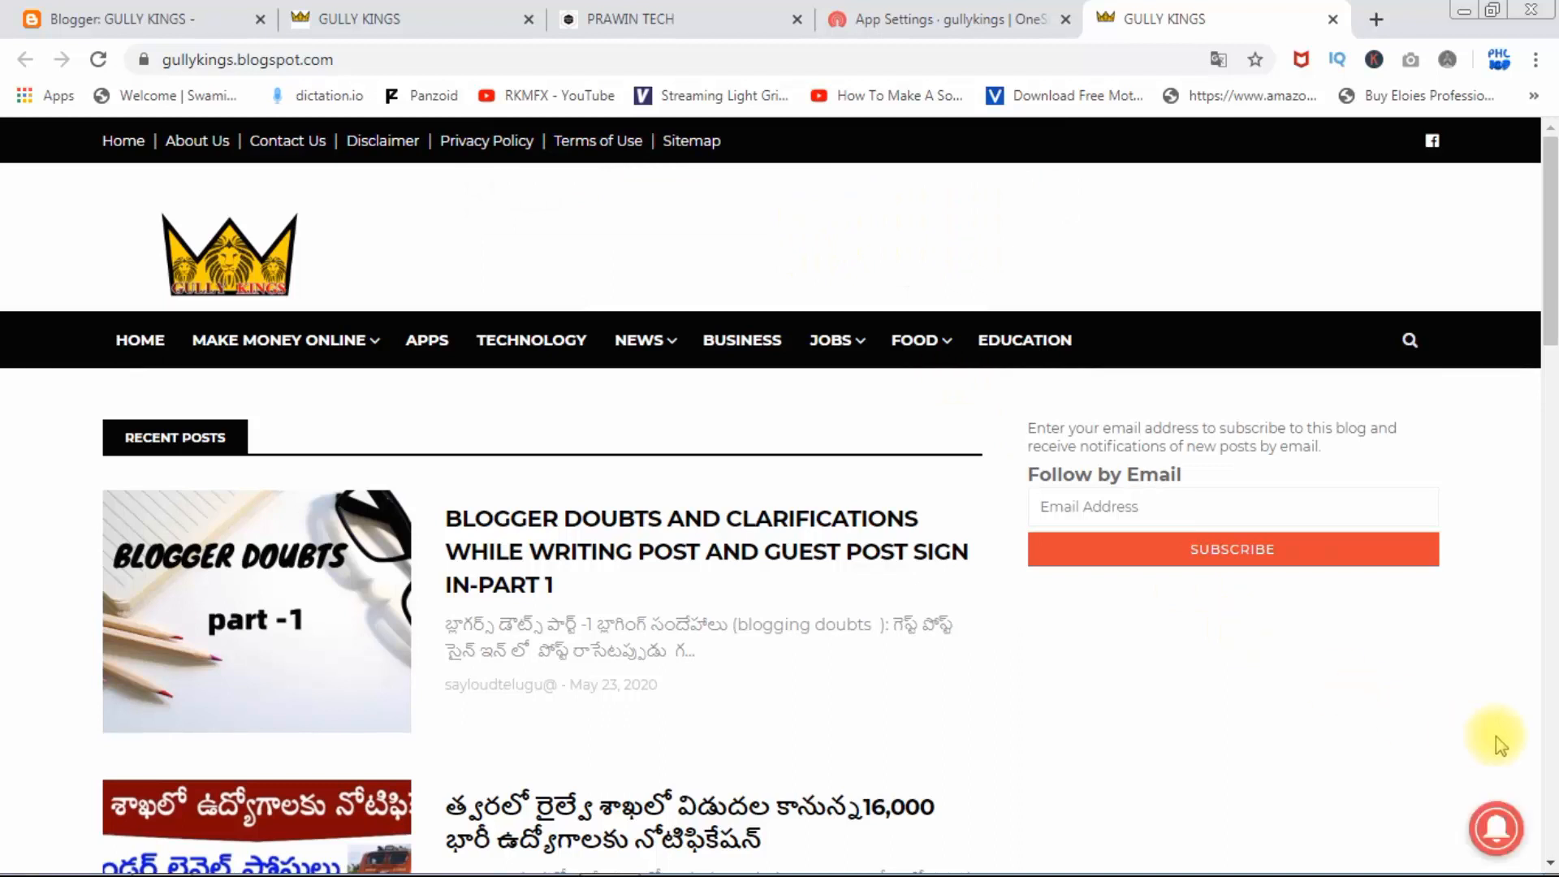
pyautogui.click(1495, 830)
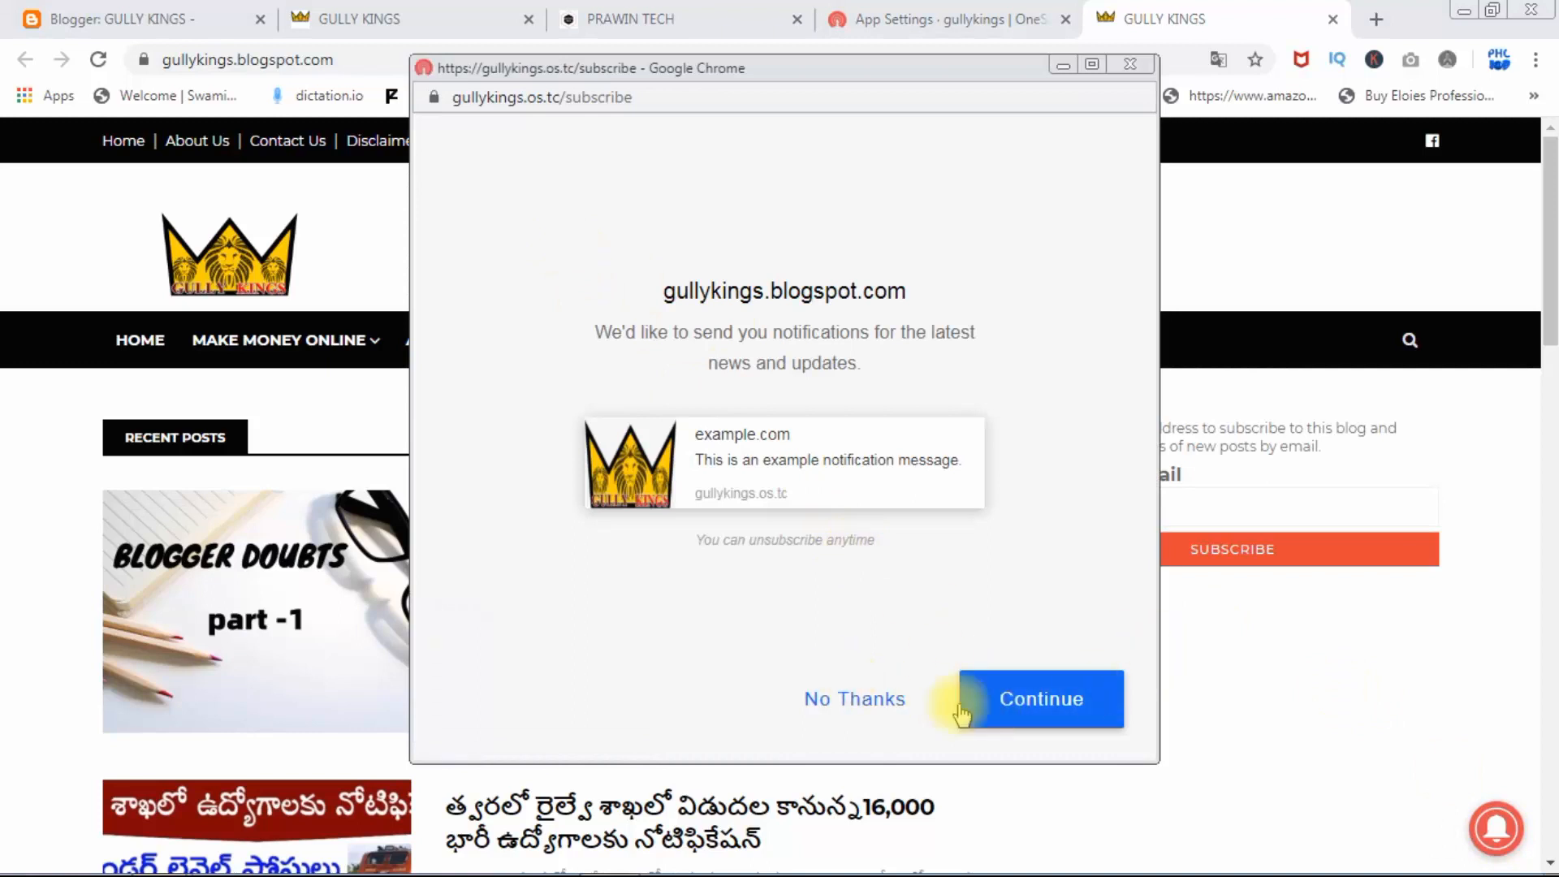
pyautogui.click(836, 703)
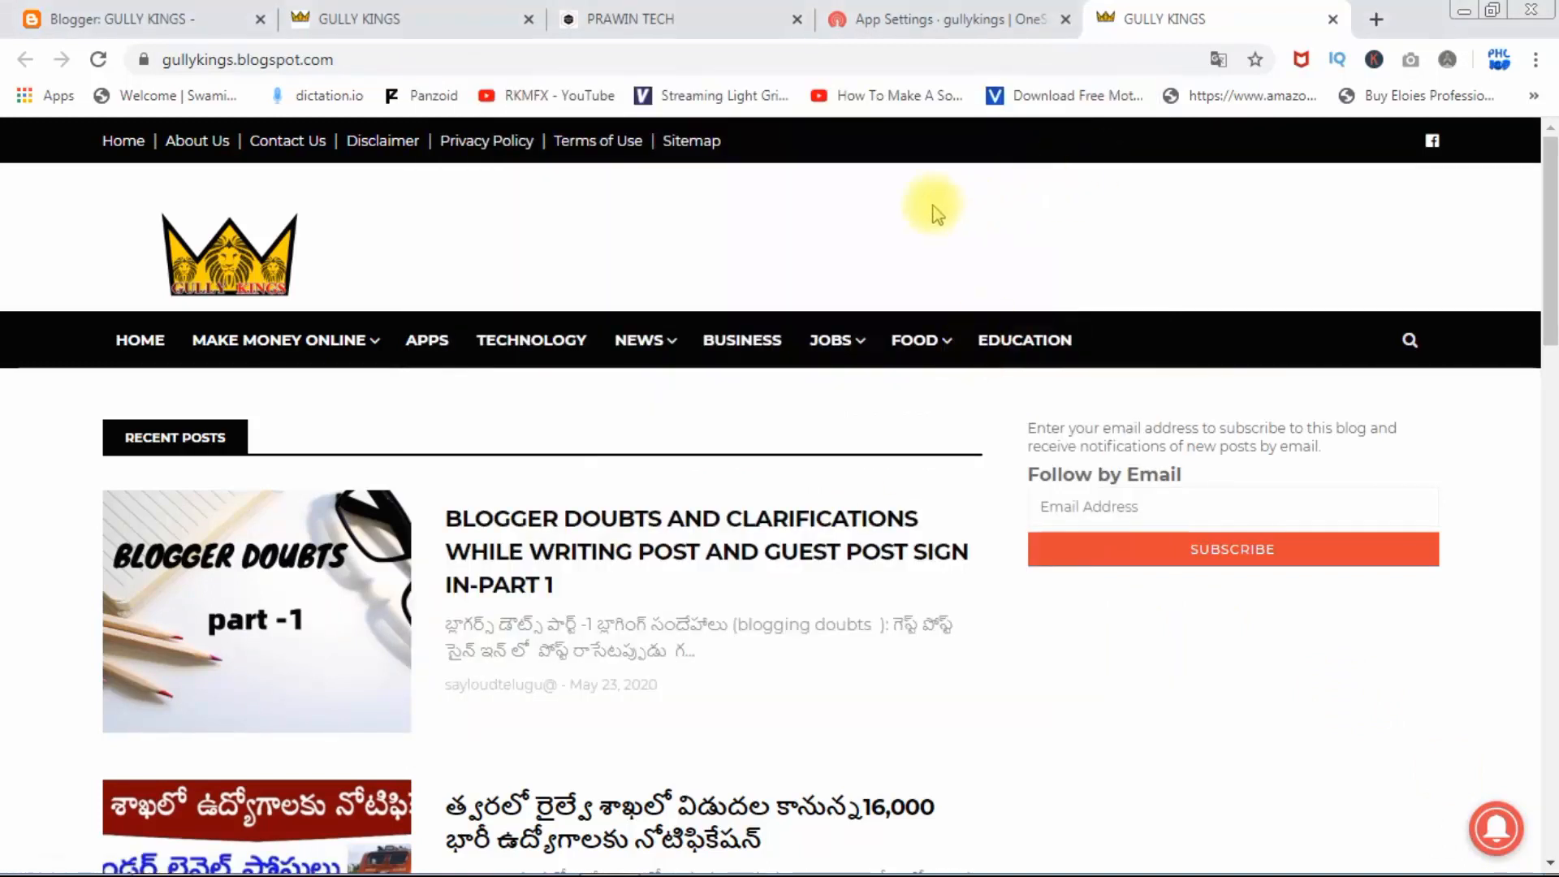
# - Reload gullykings.blogspot.com to check the prompts and close the duplicate blog page
pyautogui.press('F5')
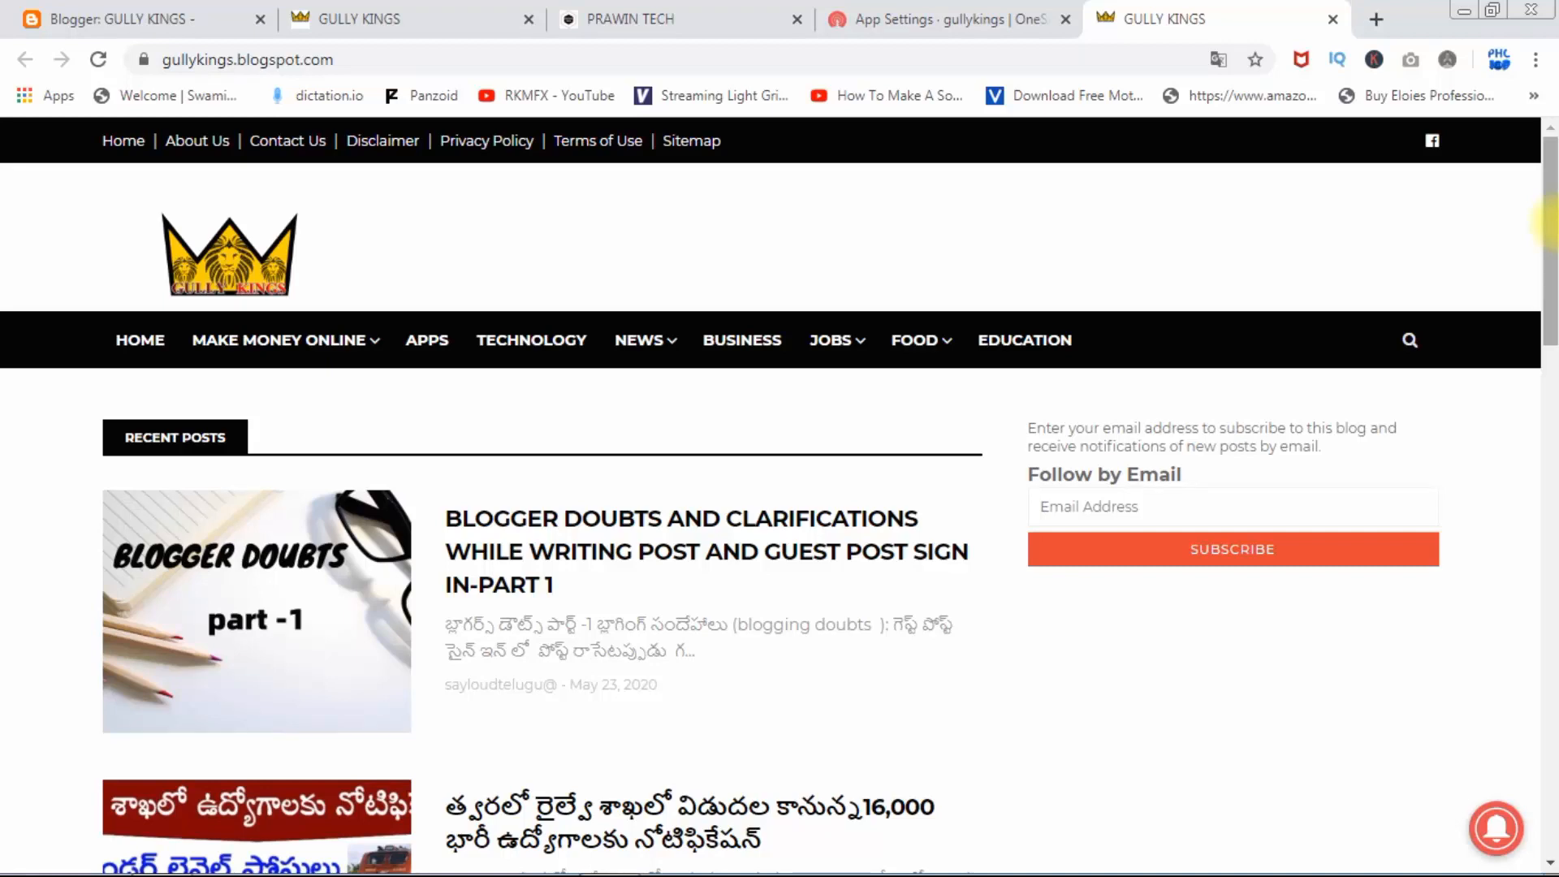
pyautogui.moveTo(1550, 231); pyautogui.dragTo(1550, 191)
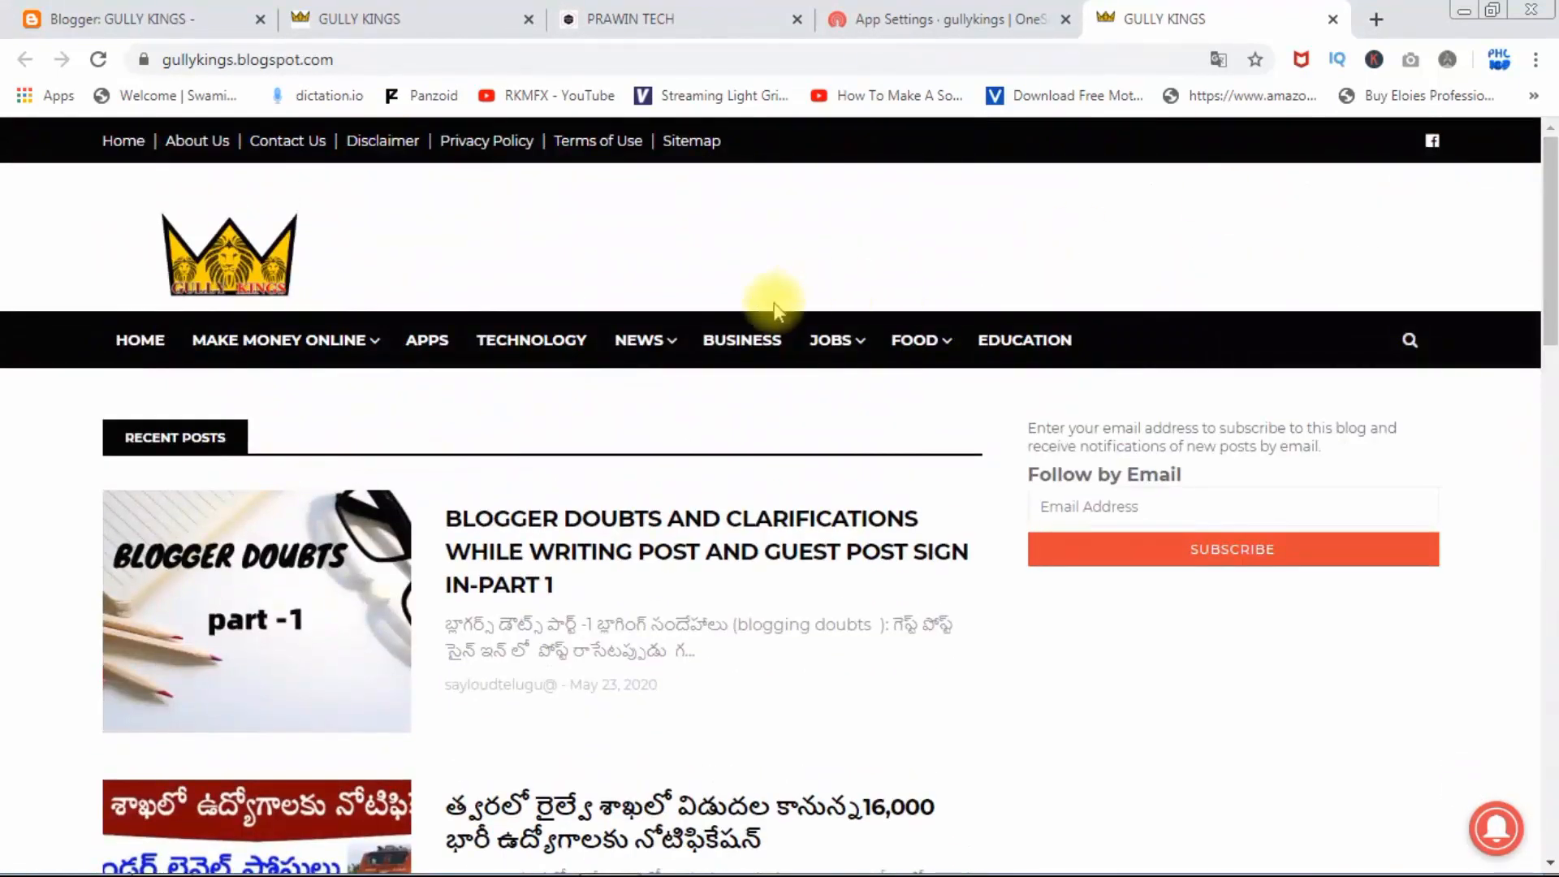
pyautogui.click(375, 56)
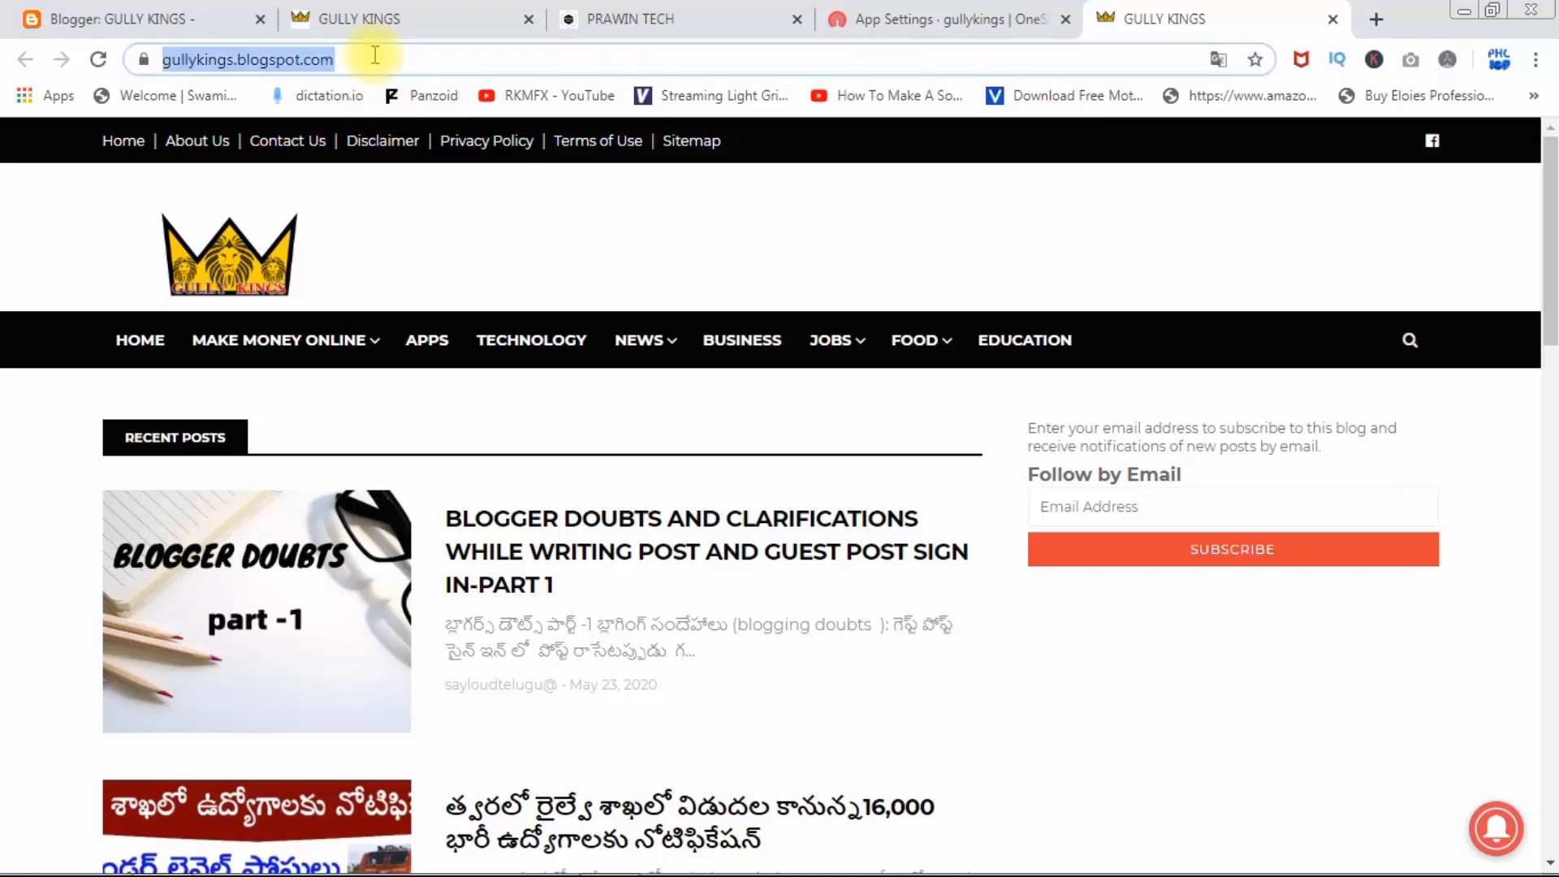
pyautogui.press('Return')
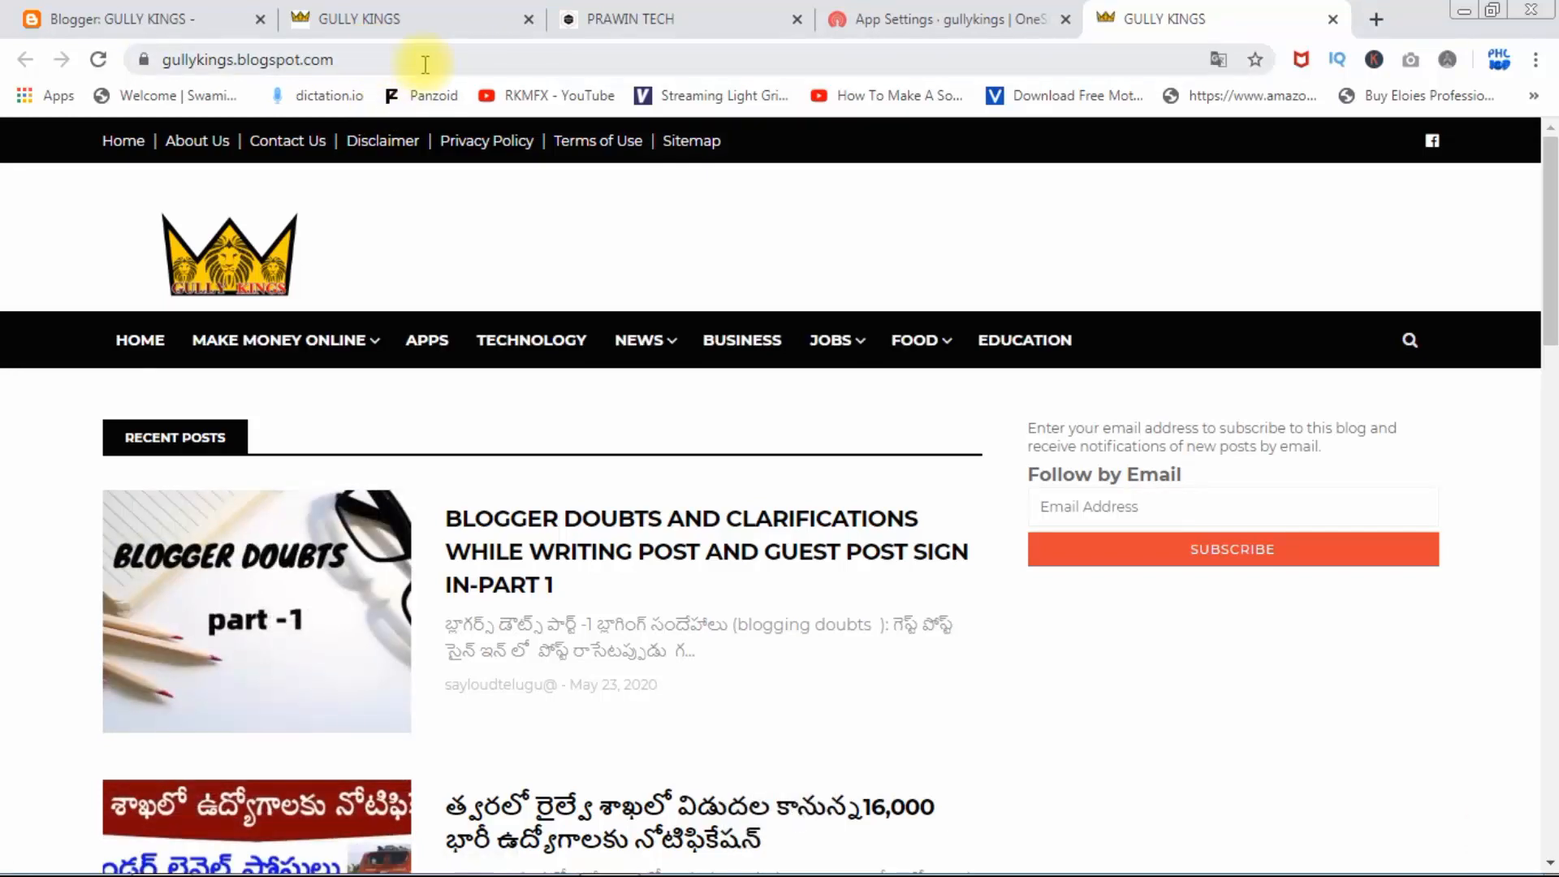
pyautogui.hotkey('ctrl', 'w')
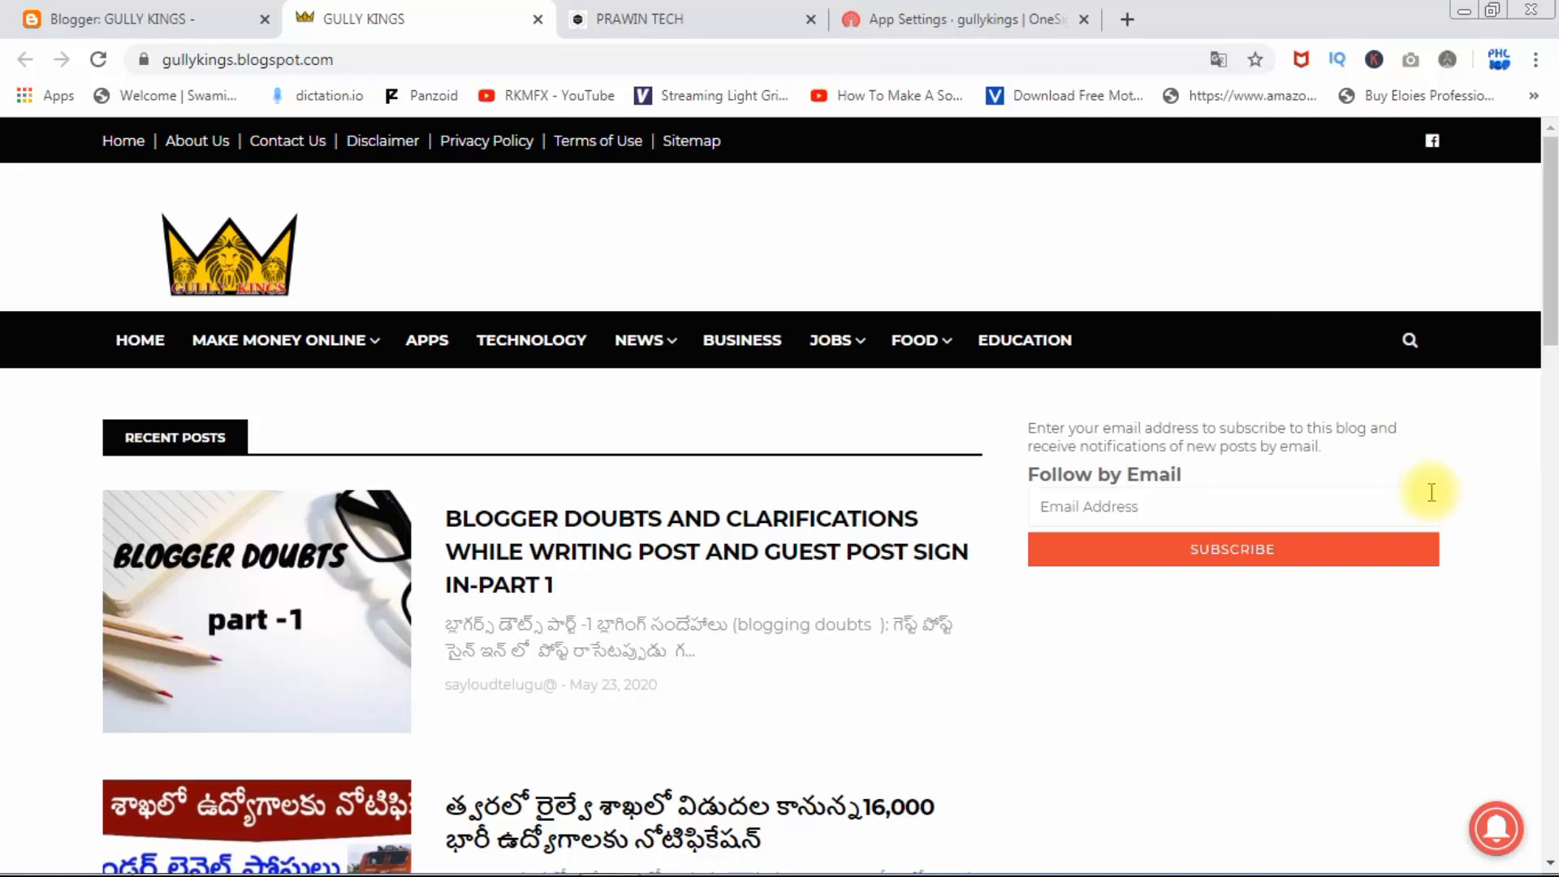
# - Subscribe through the blog's subscription bell, continuing in the popup and allowing gullykings.os.tc to show notifications
pyautogui.click(1493, 828)
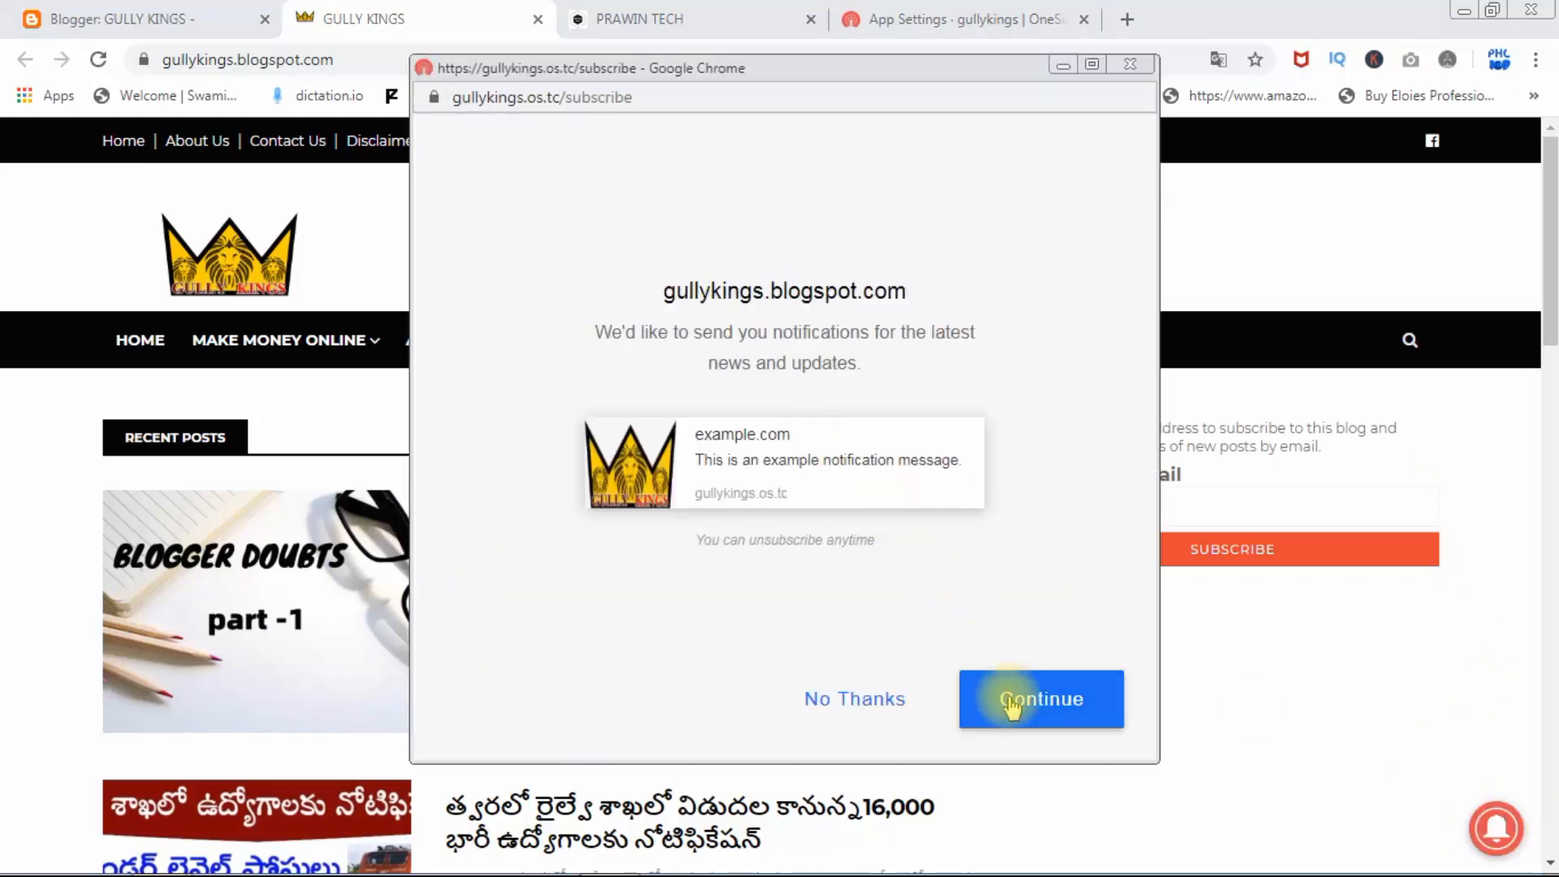
pyautogui.click(1011, 706)
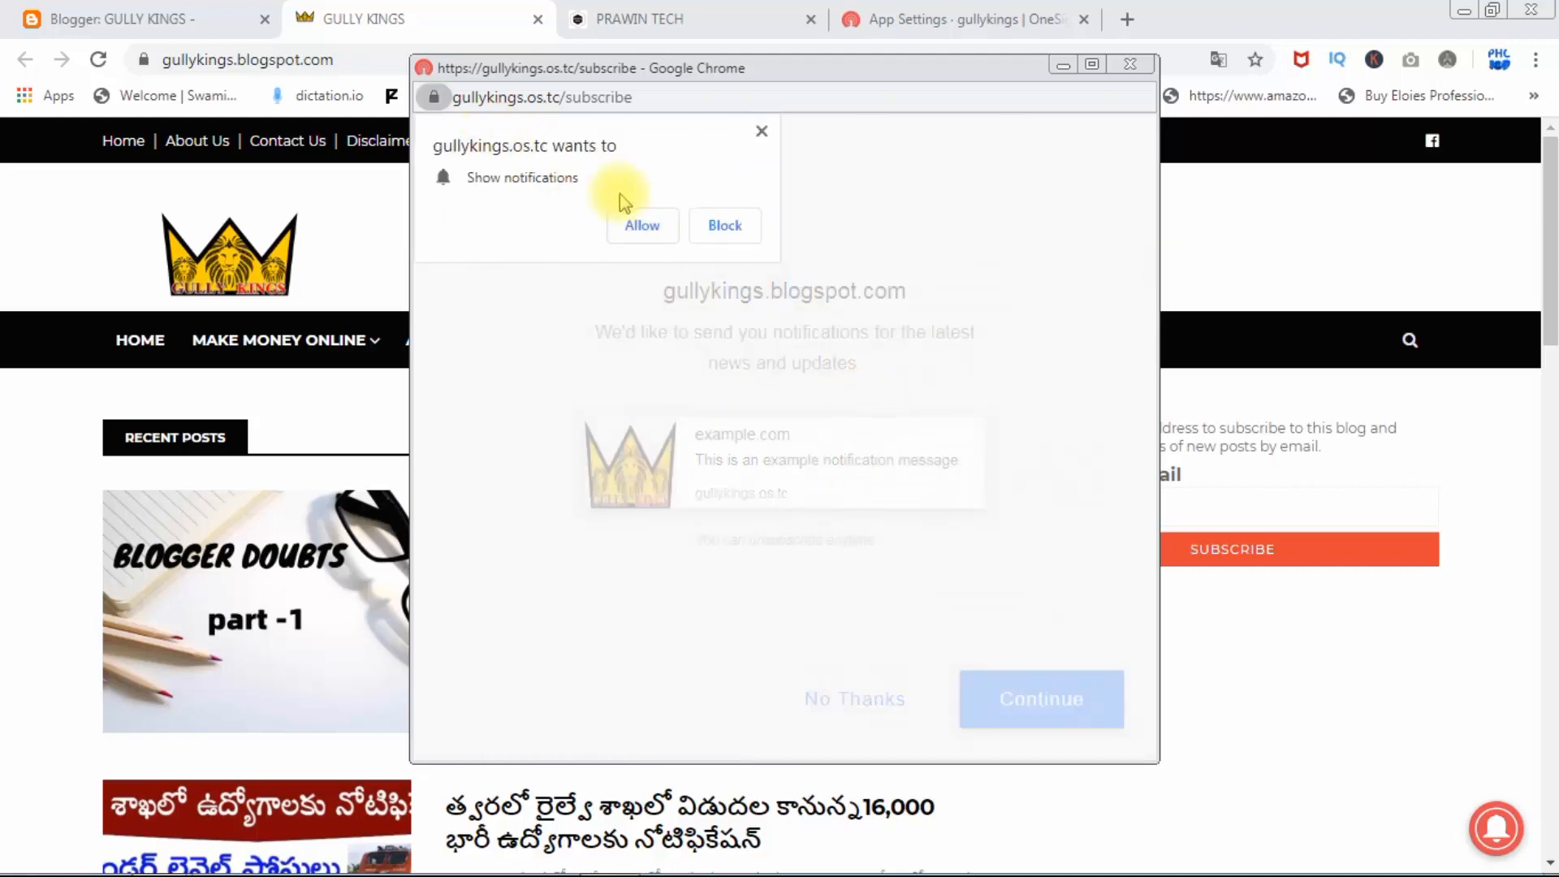
pyautogui.click(630, 226)
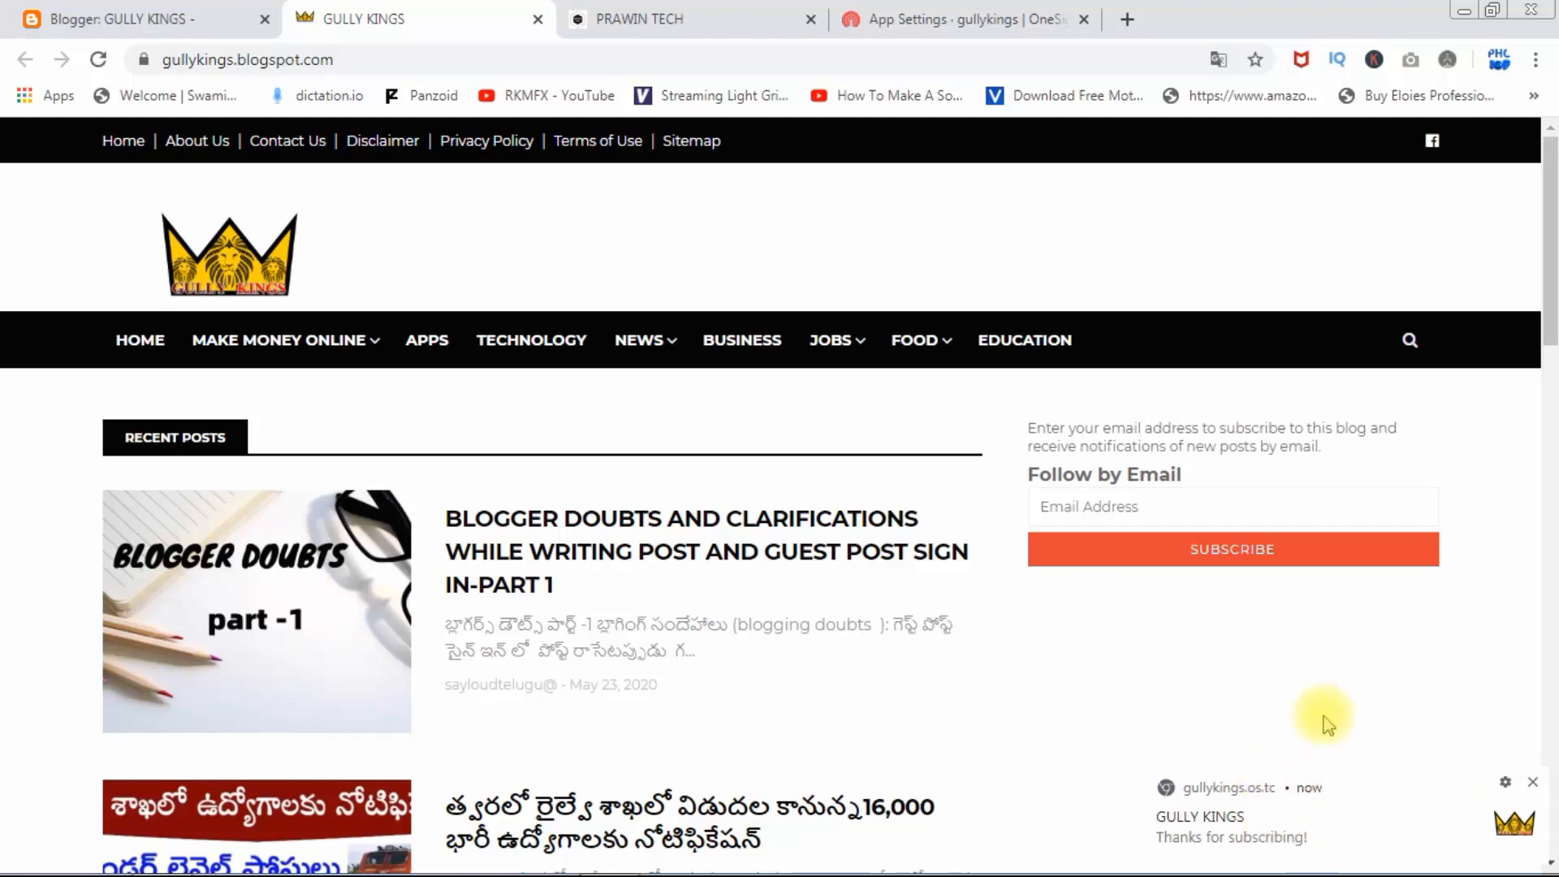
# - Dismiss the blog's subscription notification and start a new push message in OneSignal
pyautogui.click(1534, 784)
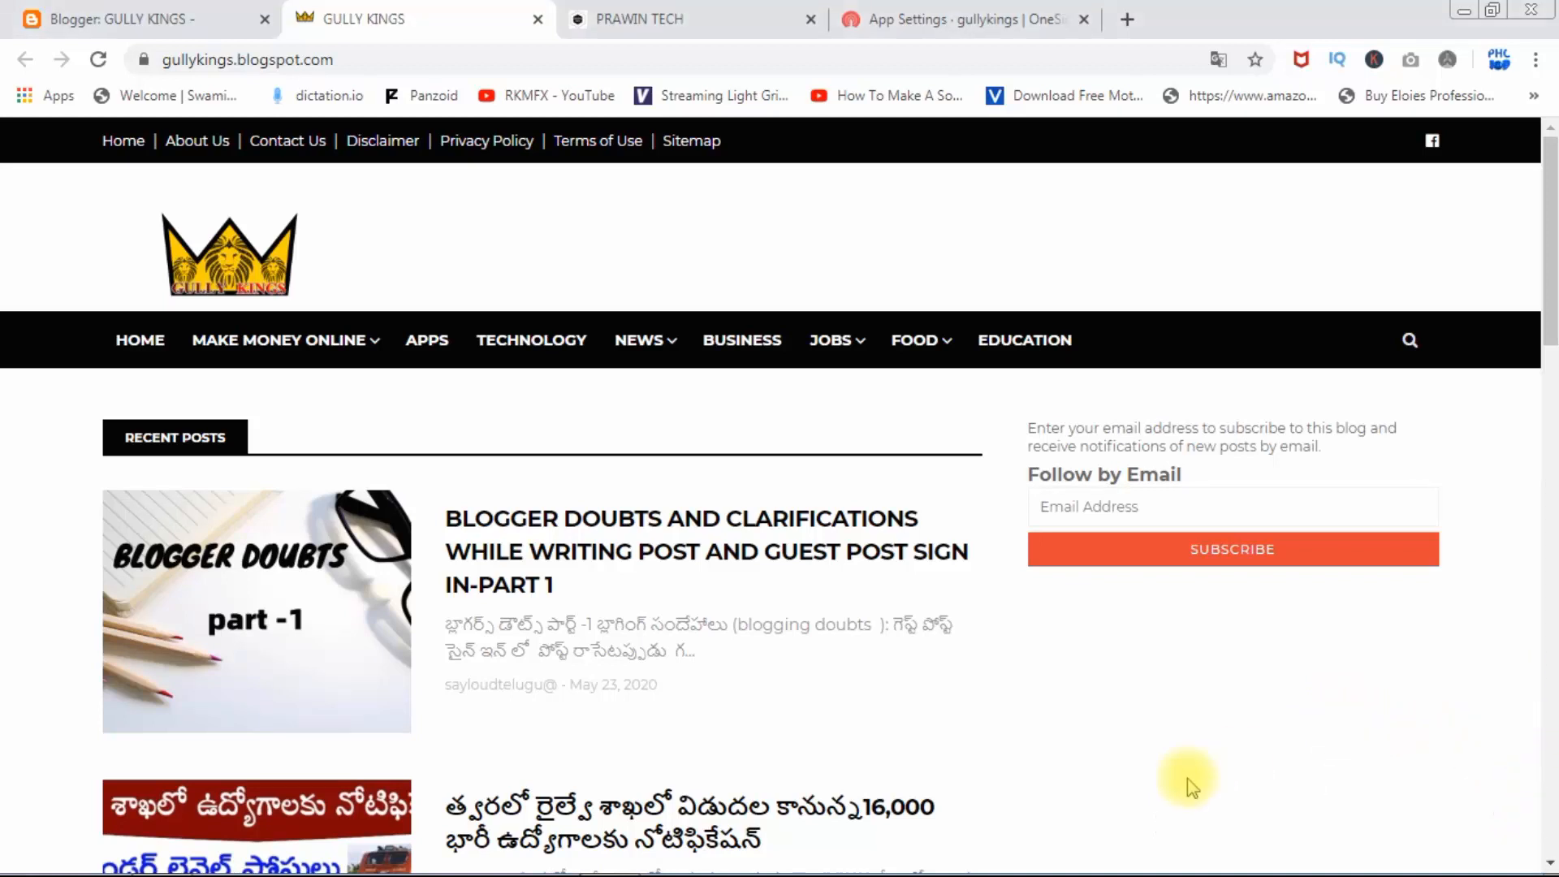
pyautogui.click(634, 10)
pyautogui.click(452, 11)
pyautogui.click(945, 10)
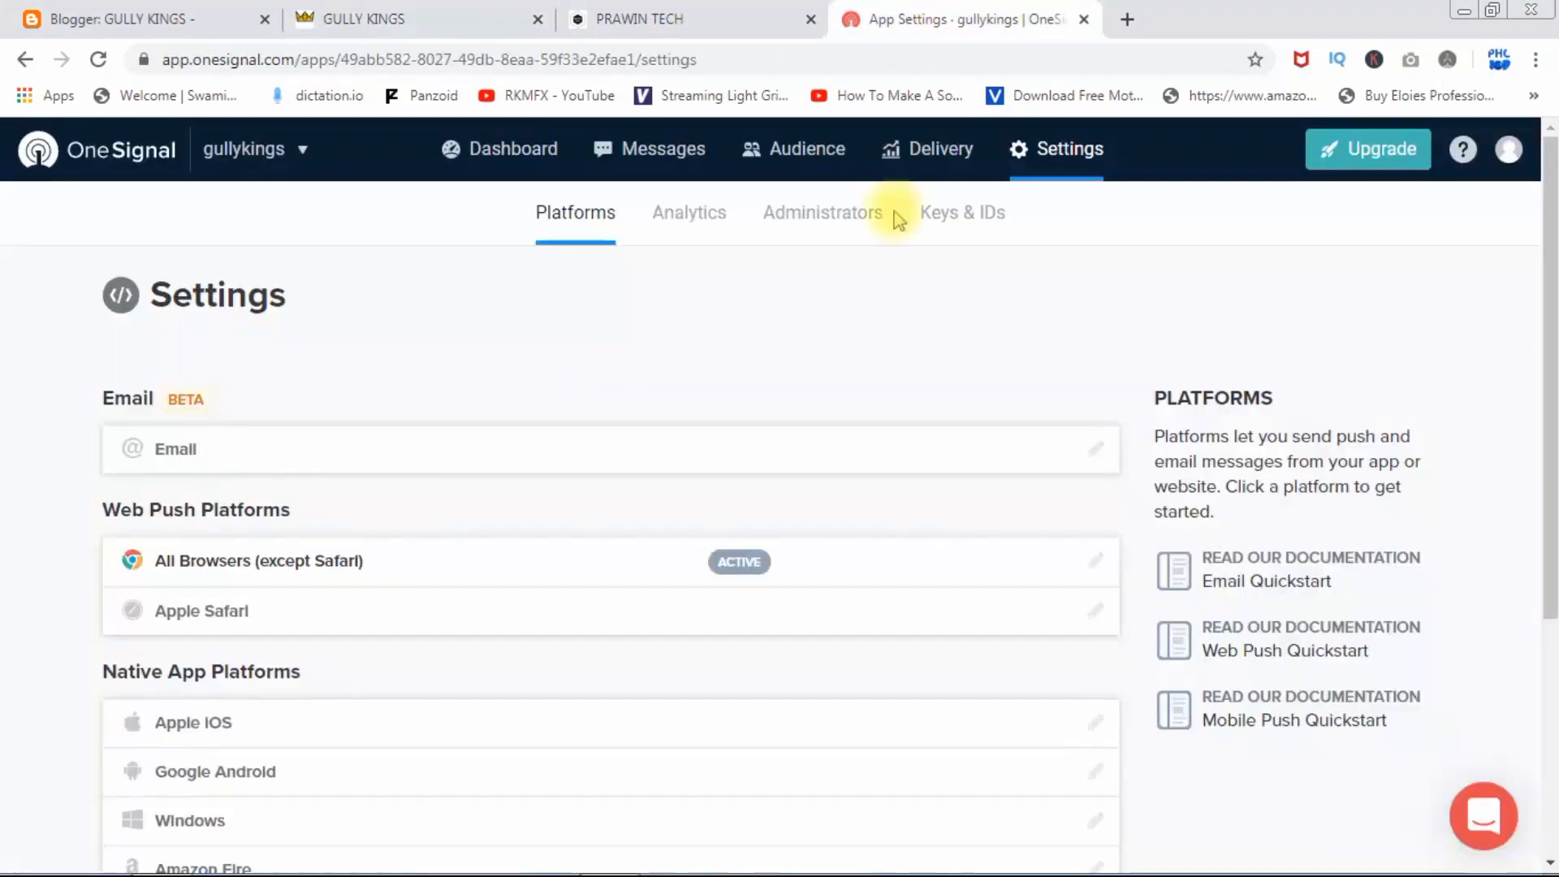
pyautogui.moveTo(1551, 357); pyautogui.dragTo(1551, 304)
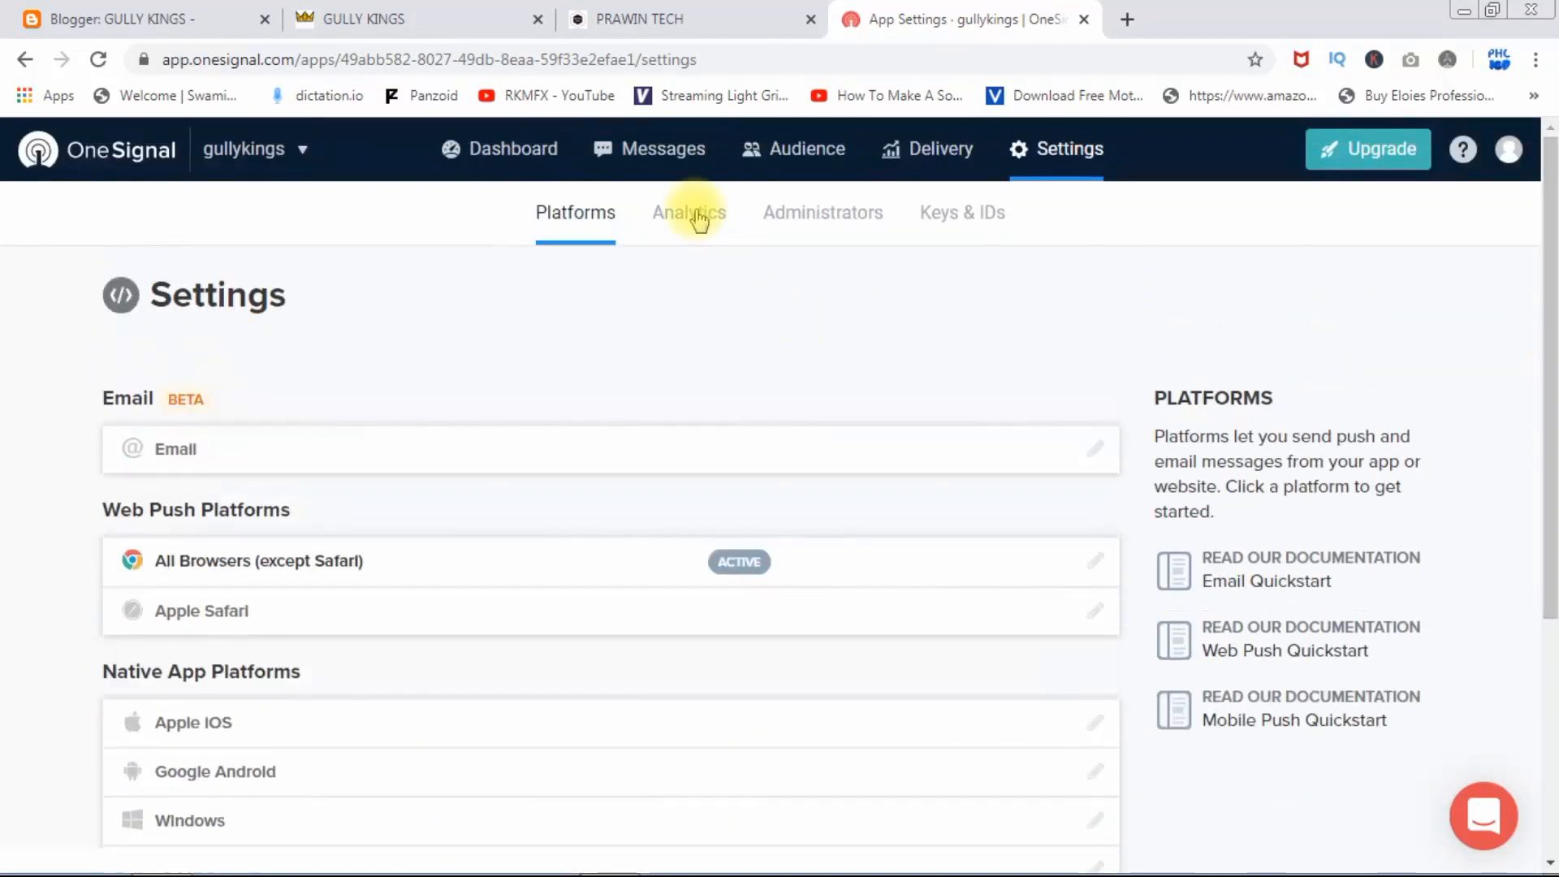
pyautogui.click(634, 156)
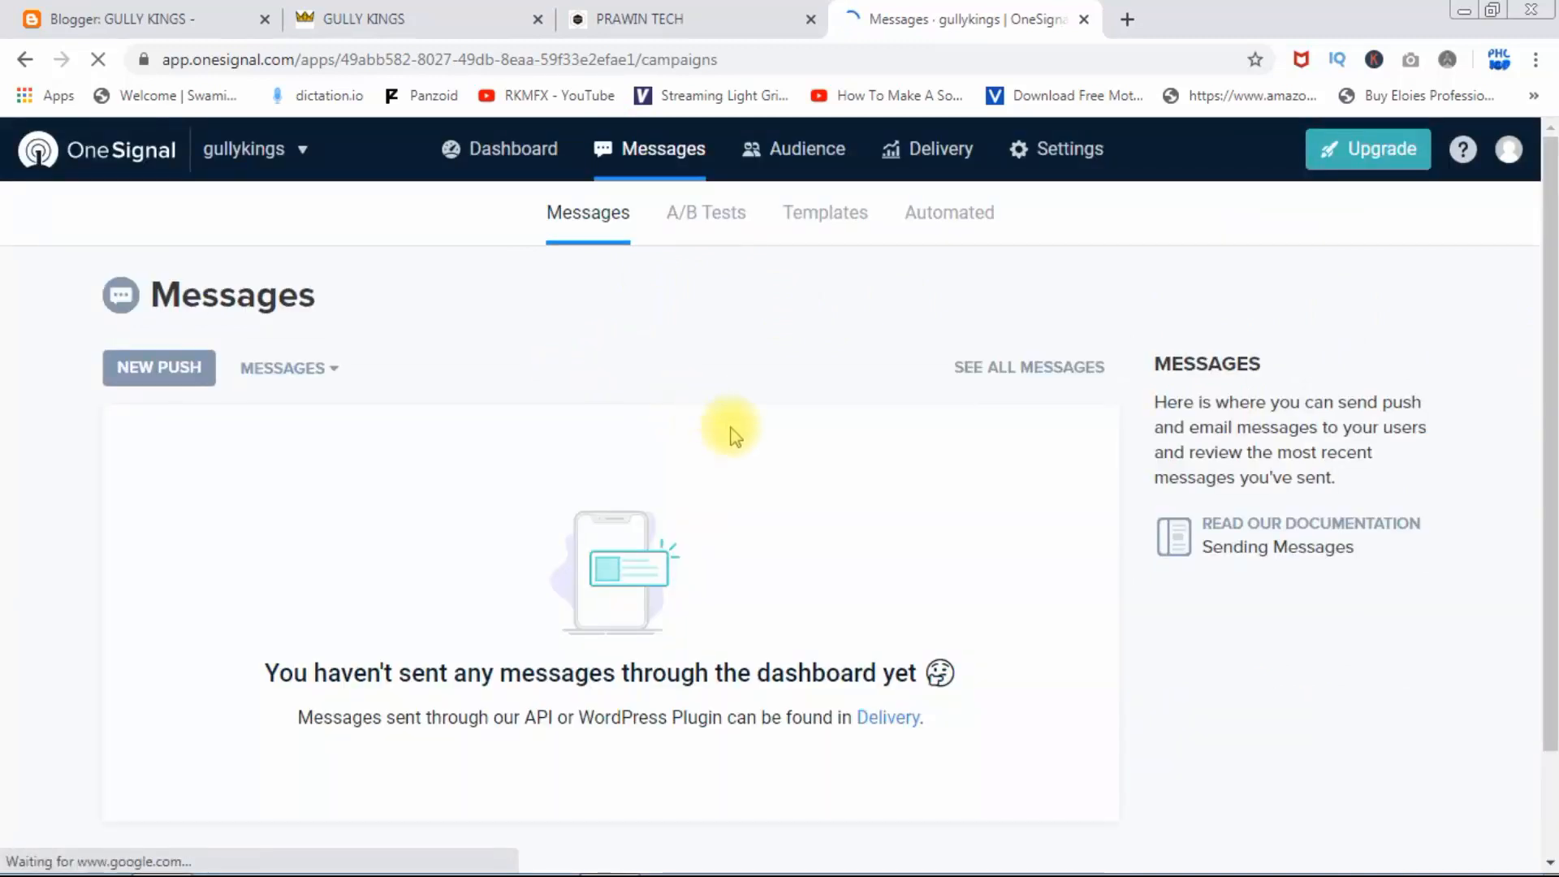
pyautogui.click(176, 373)
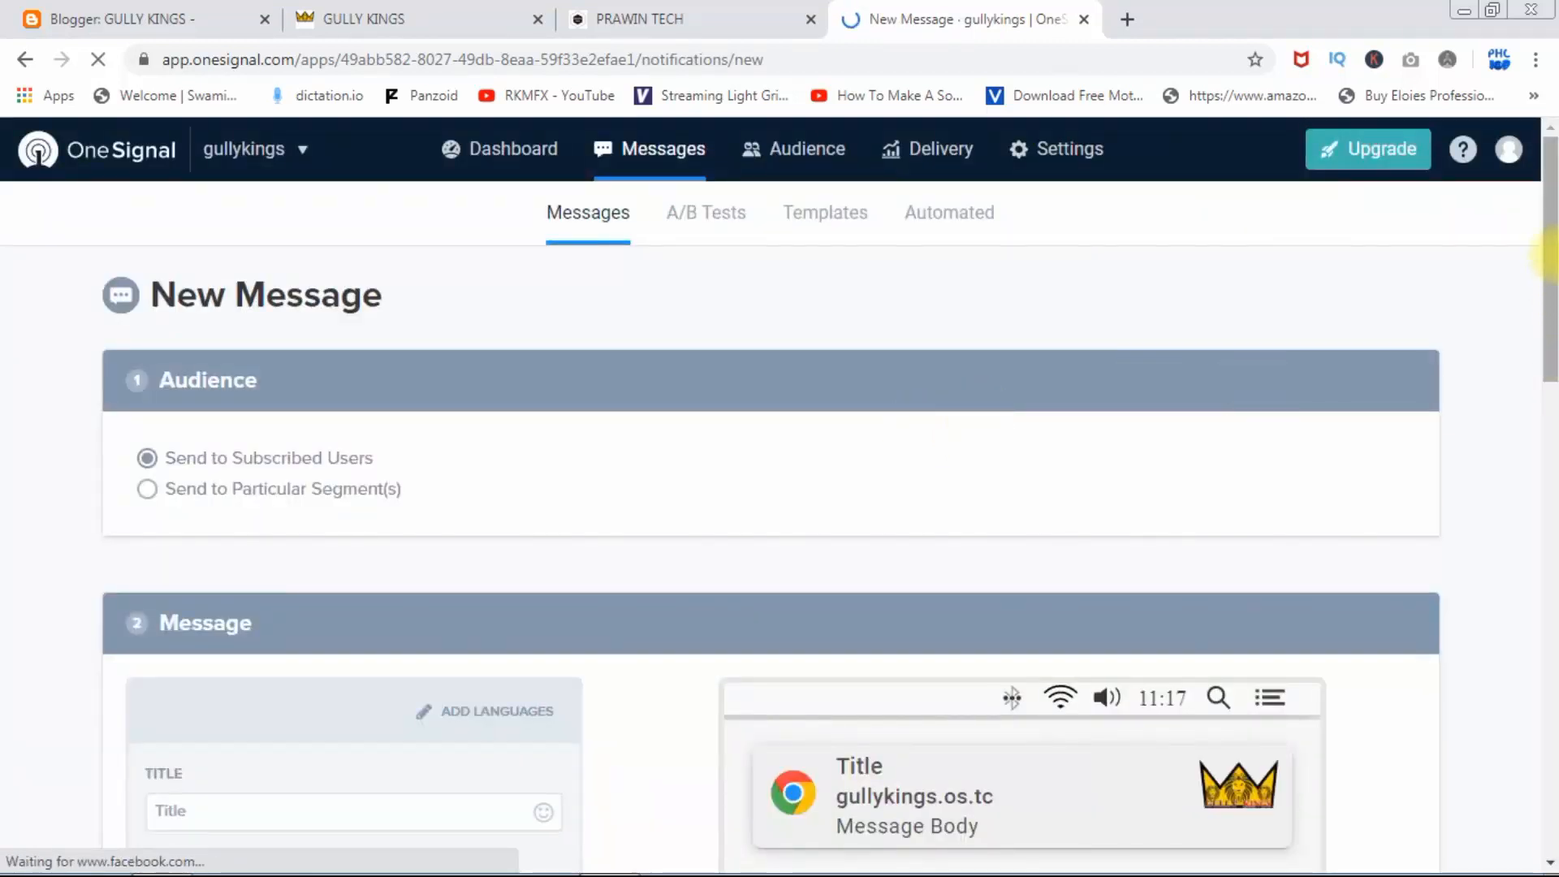
# - Title the new push message "new updates from gully kings"
pyautogui.scroll(-3, 1538, 341)
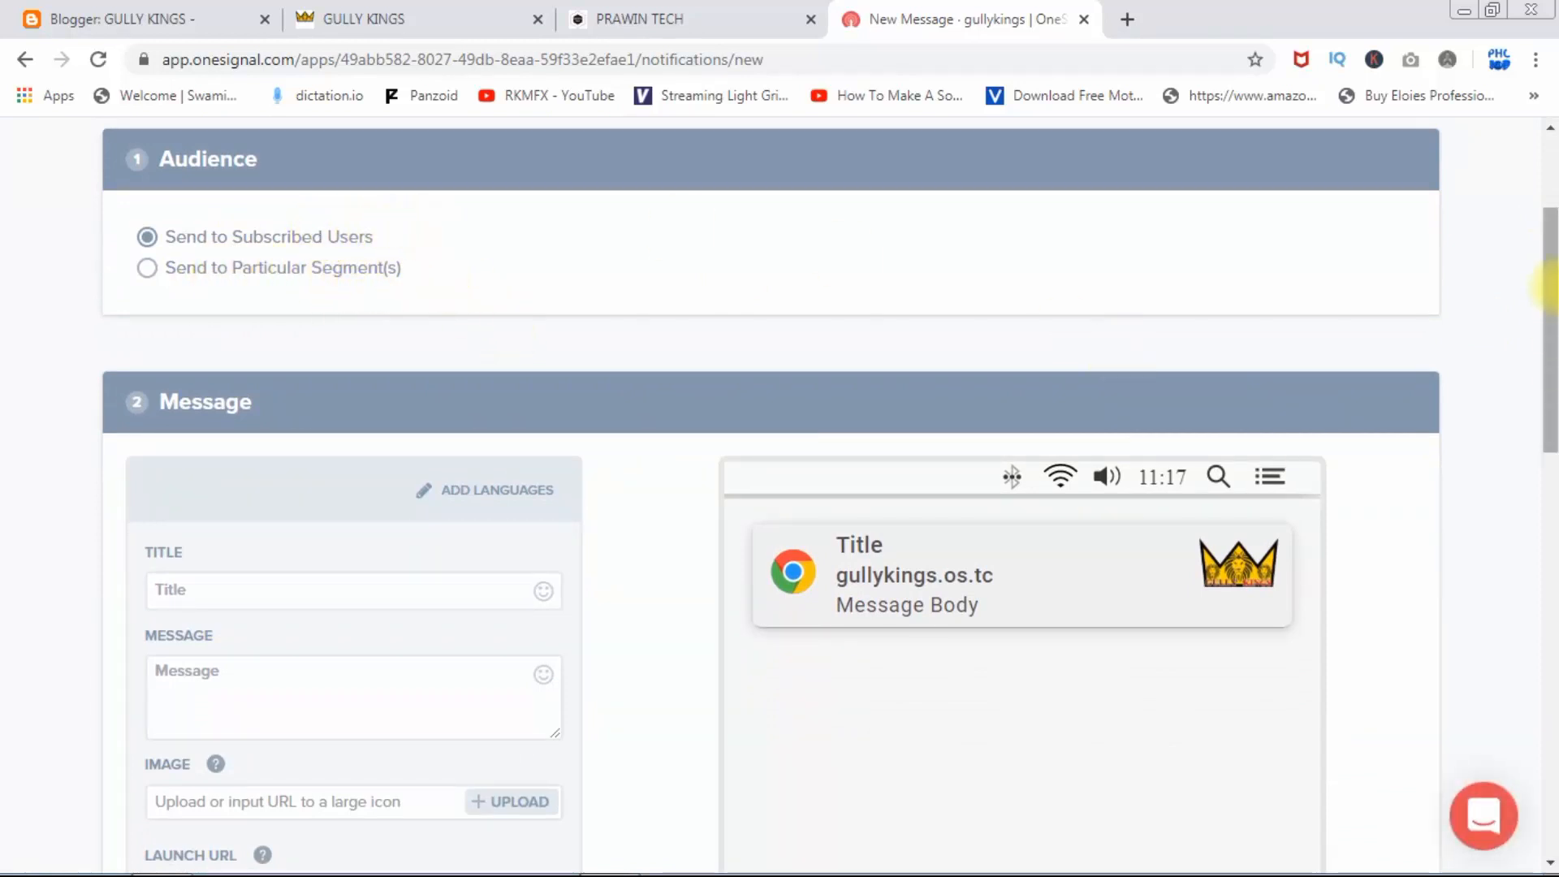
pyautogui.moveTo(1551, 288); pyautogui.dragTo(1552, 379)
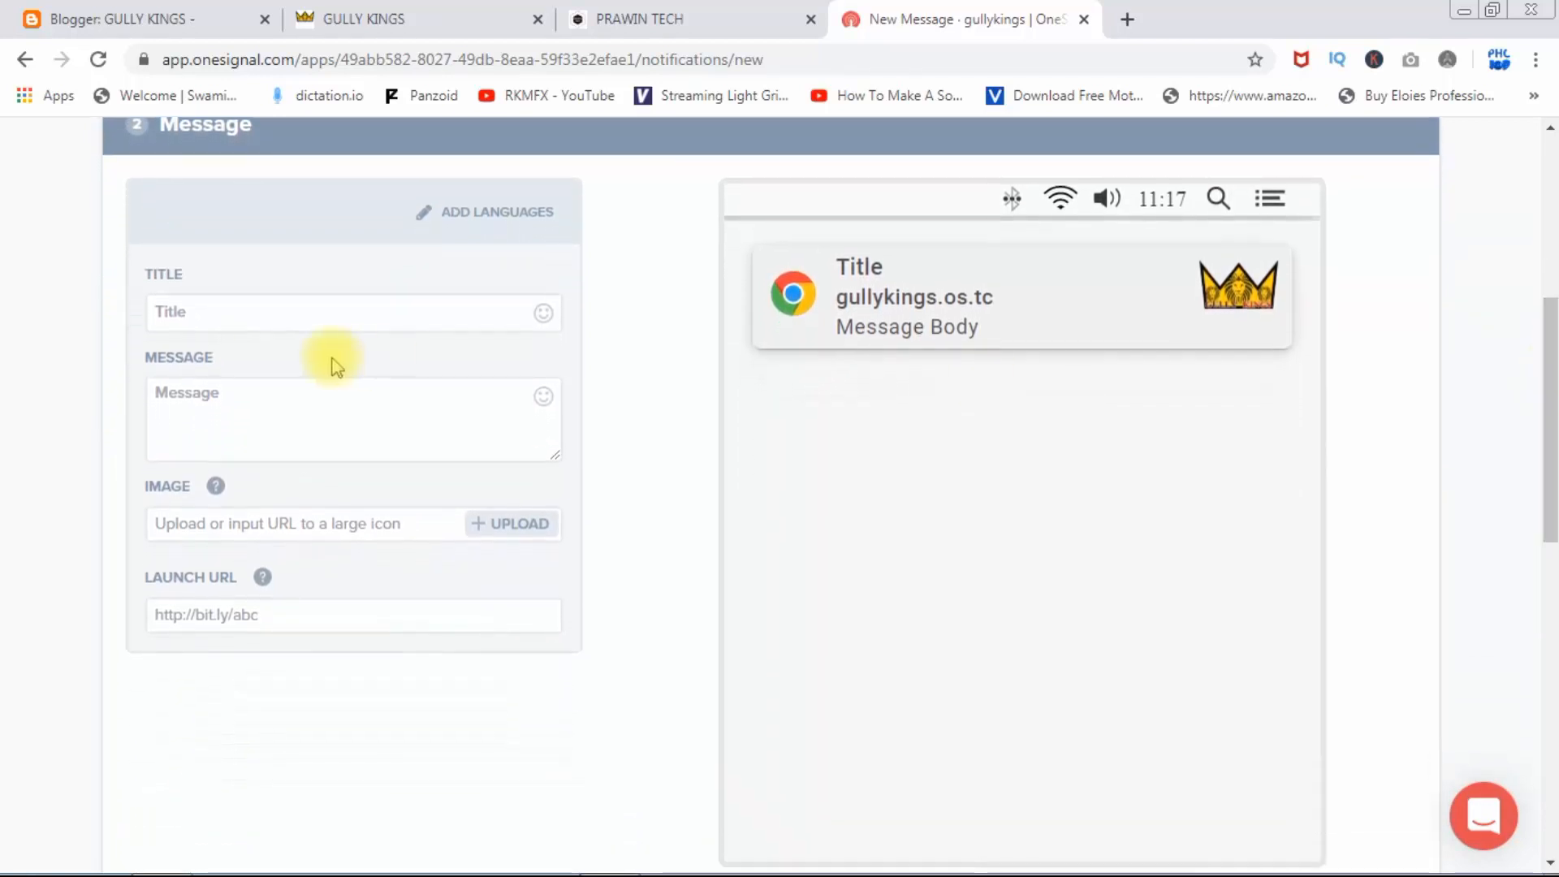
pyautogui.click(284, 322)
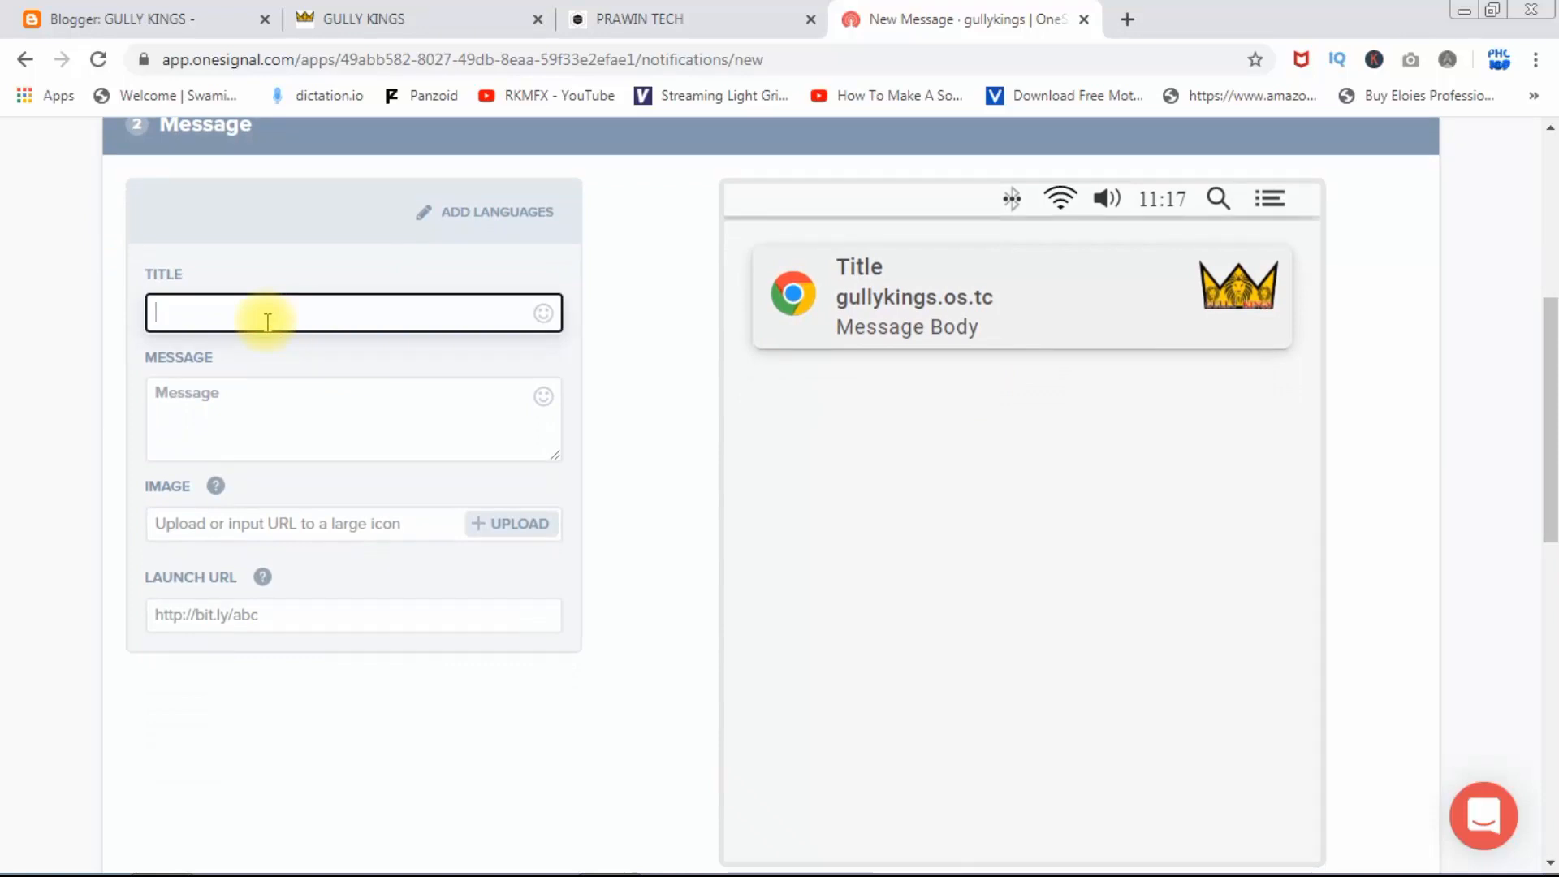
pyautogui.write('new up')
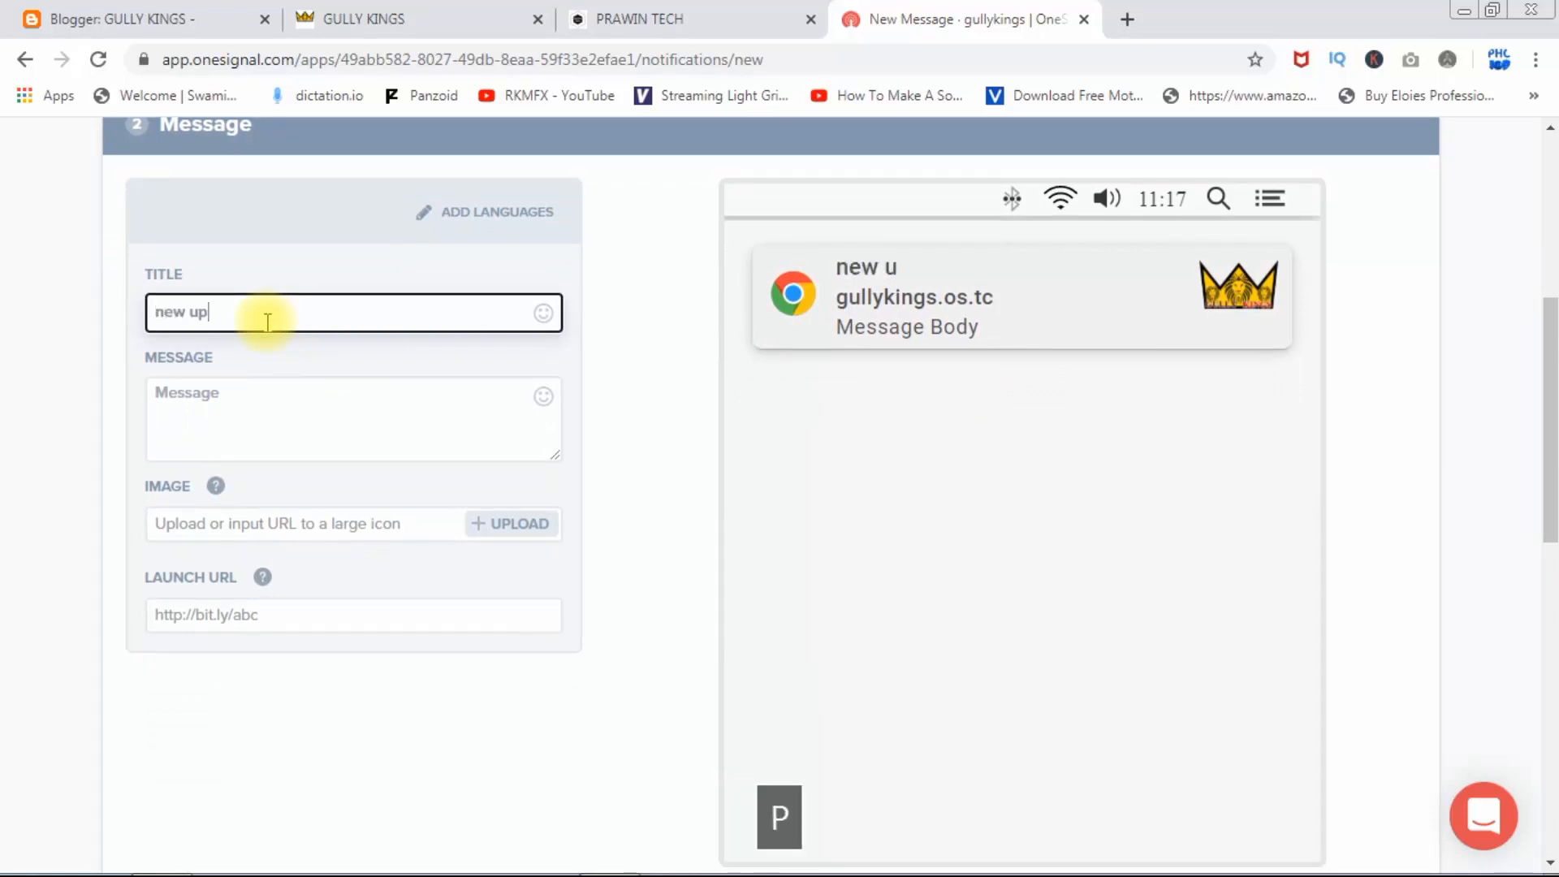
pyautogui.write('dates f')
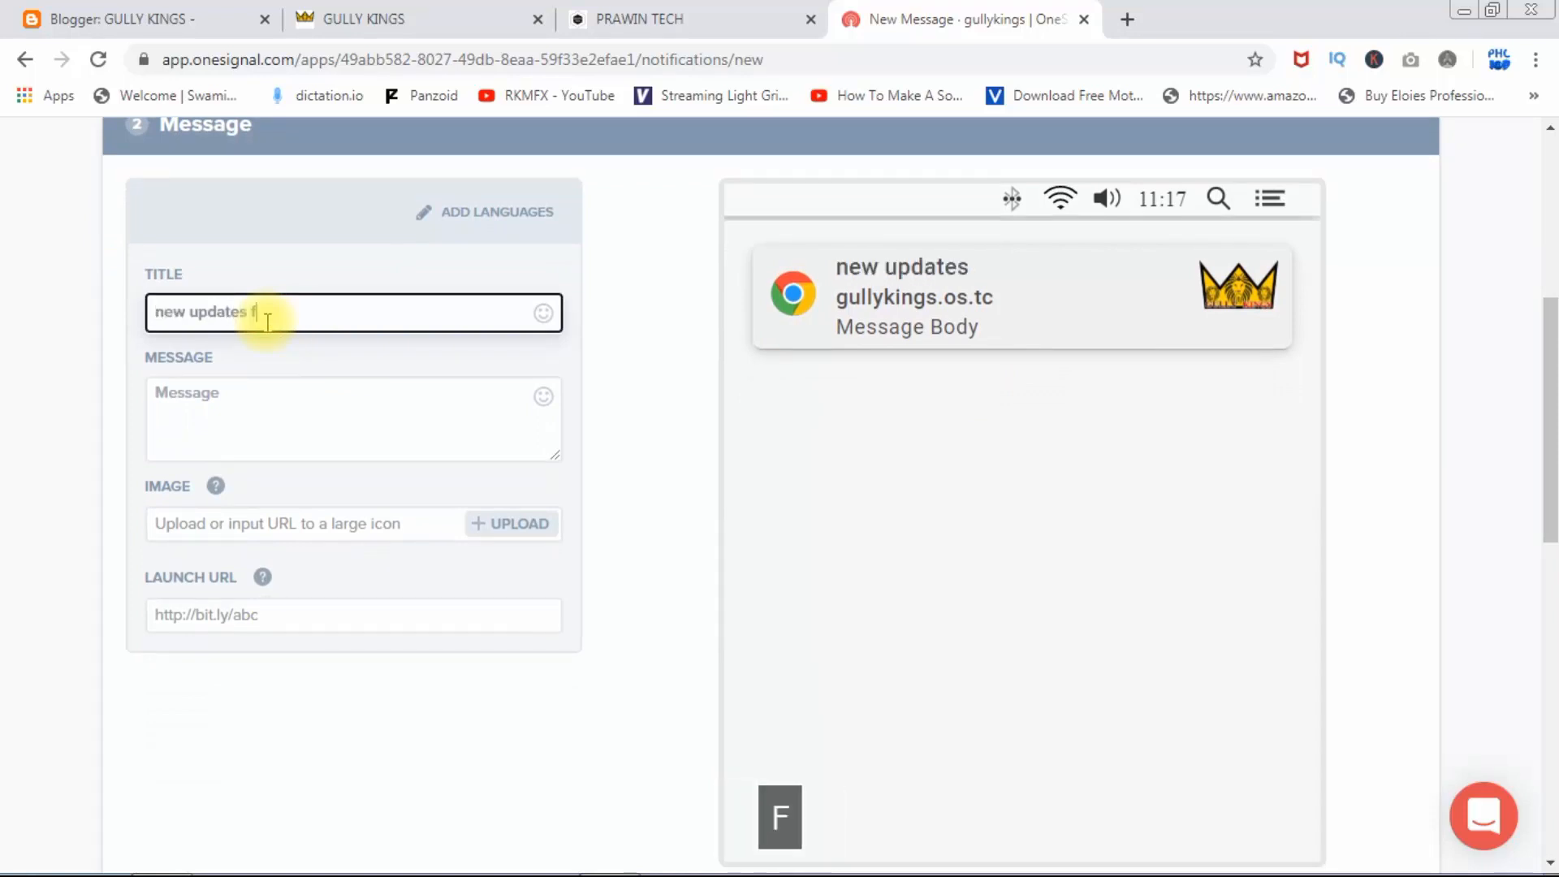
pyautogui.write('rom gull')
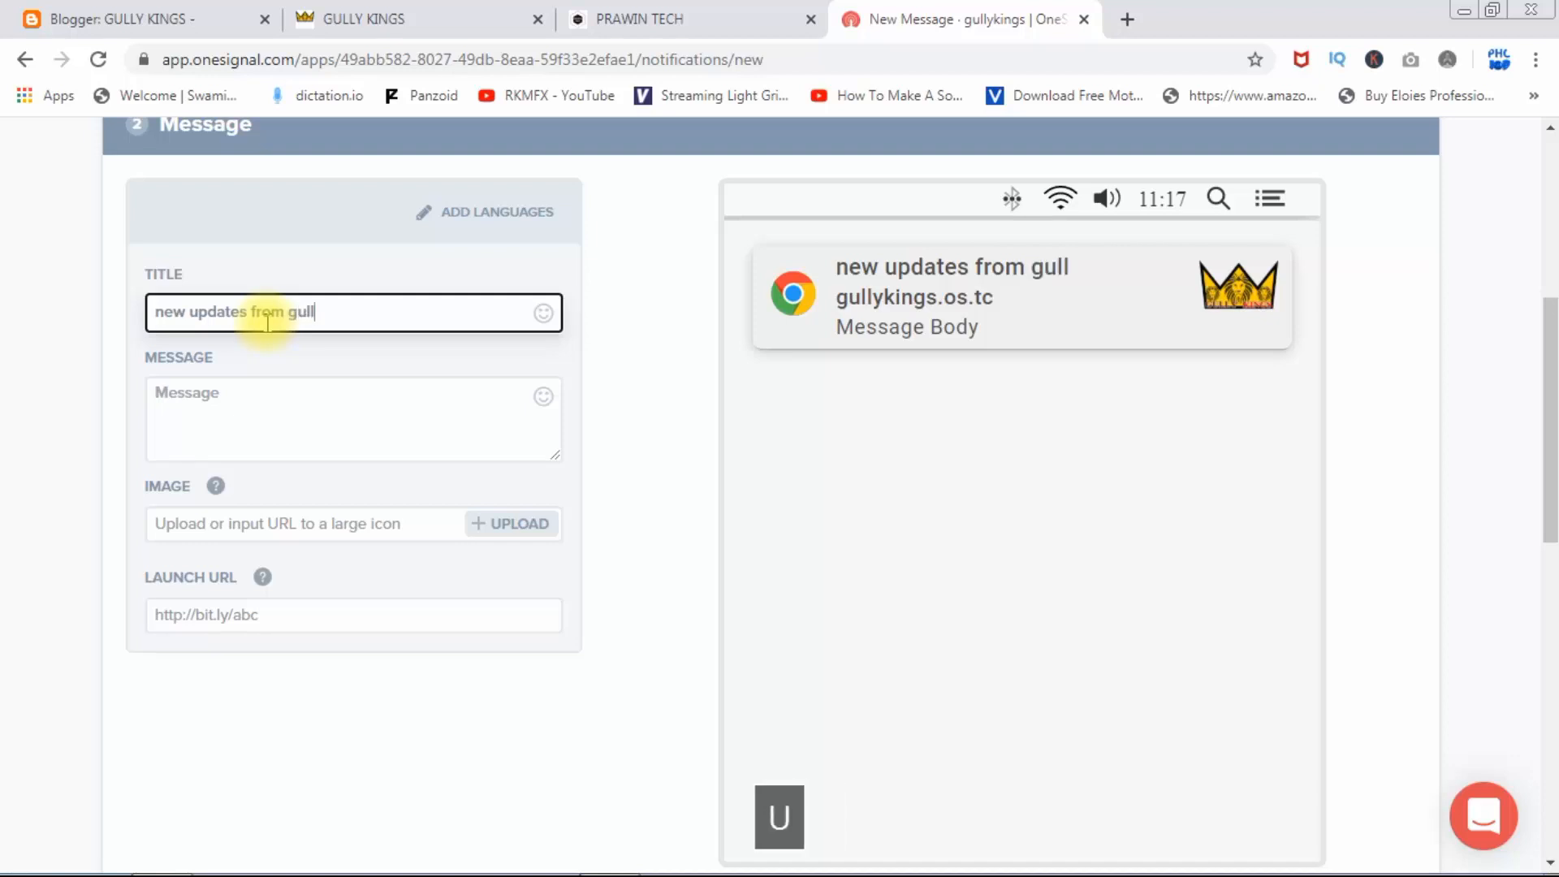
pyautogui.write('u')
pyautogui.press('BackSpace')
pyautogui.press('BackSpace')
pyautogui.write('y kings')
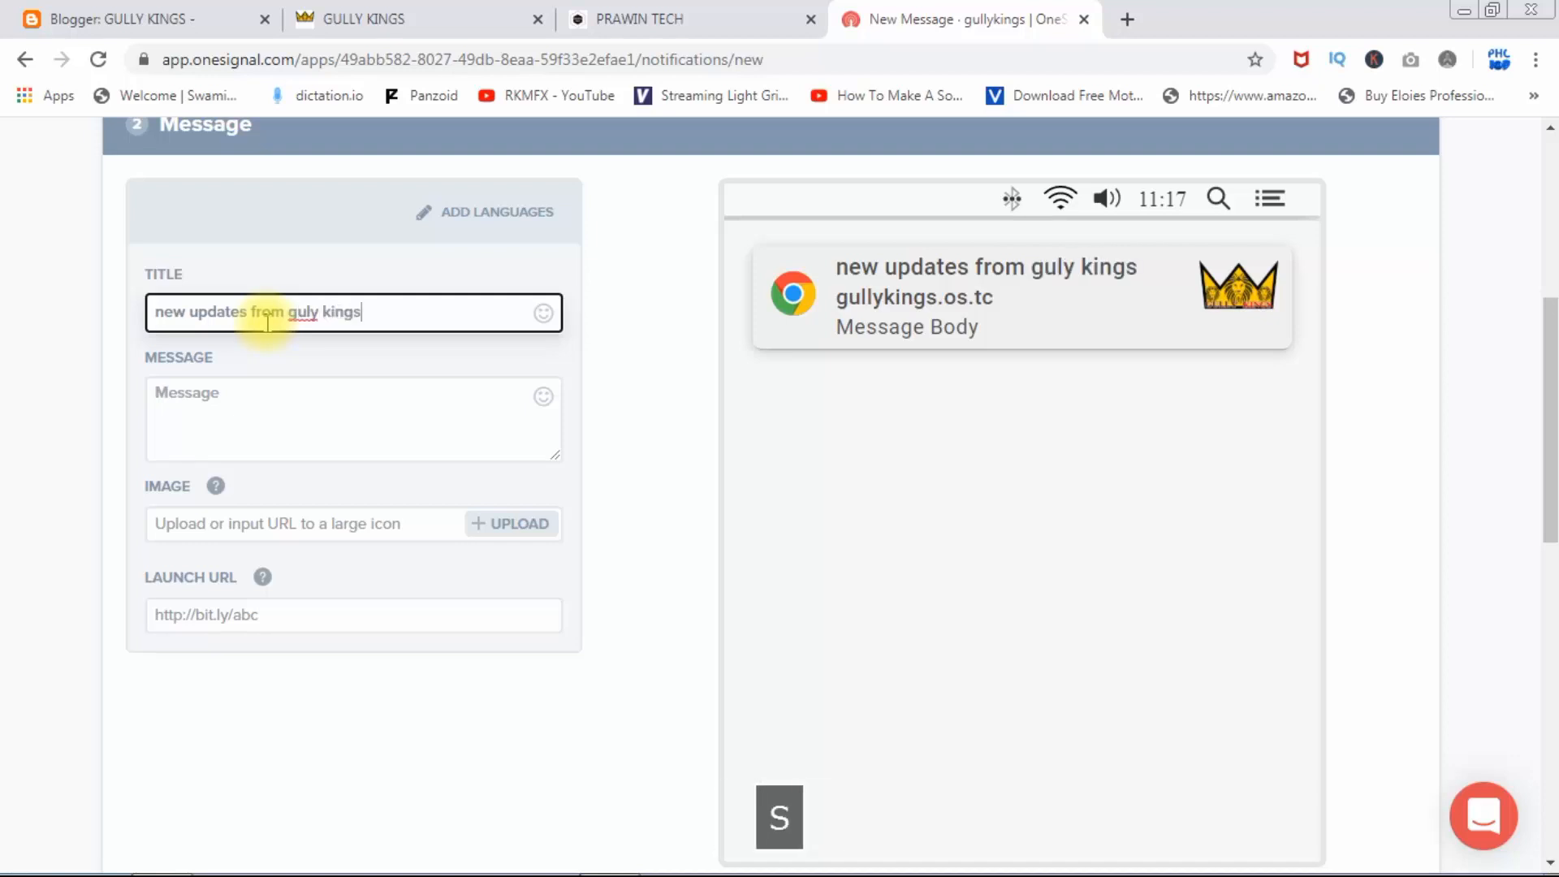
pyautogui.doubleClick(312, 311)
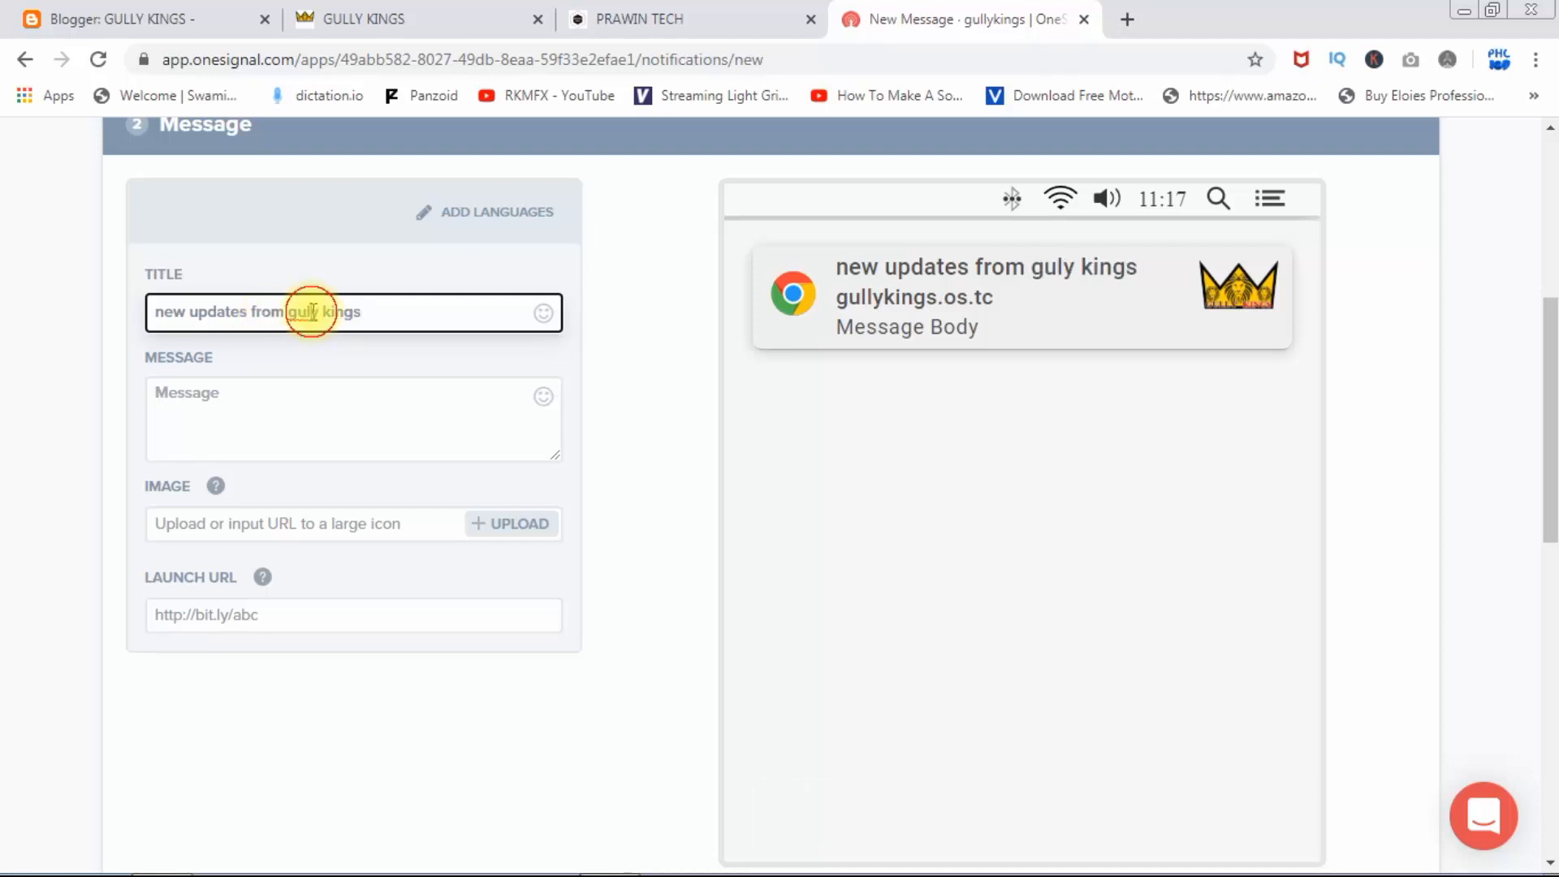
pyautogui.write('l')
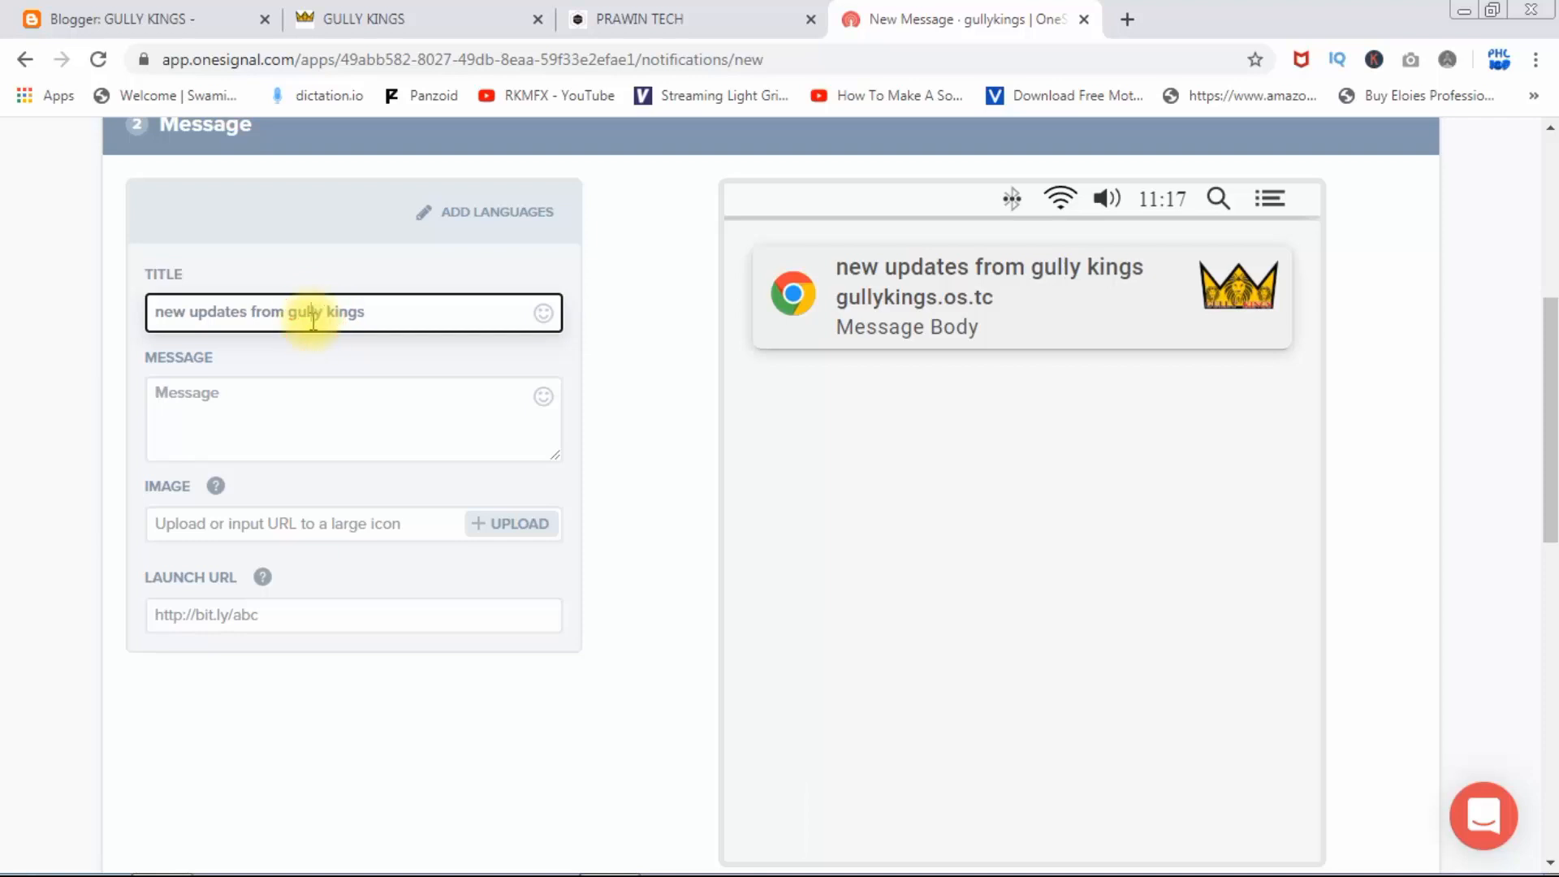
# - Copy the title text "new updates from gully kings" into the message body
pyautogui.hotkey('ctrl', 'a')
pyautogui.hotkey('ctrl', 'c')
pyautogui.click(272, 394)
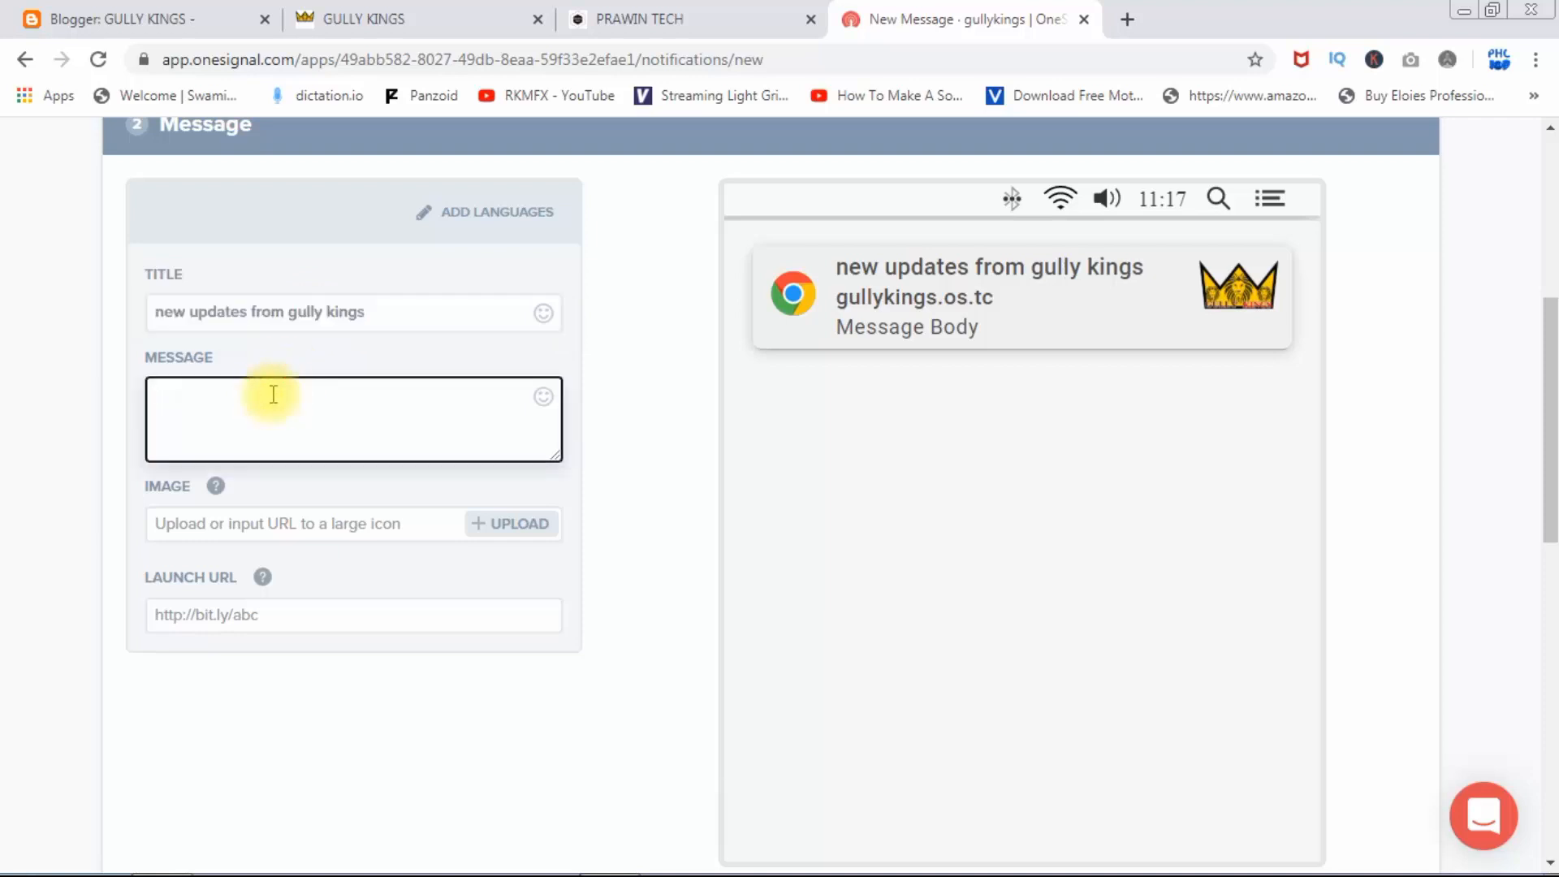
pyautogui.hotkey('ctrl', 'v')
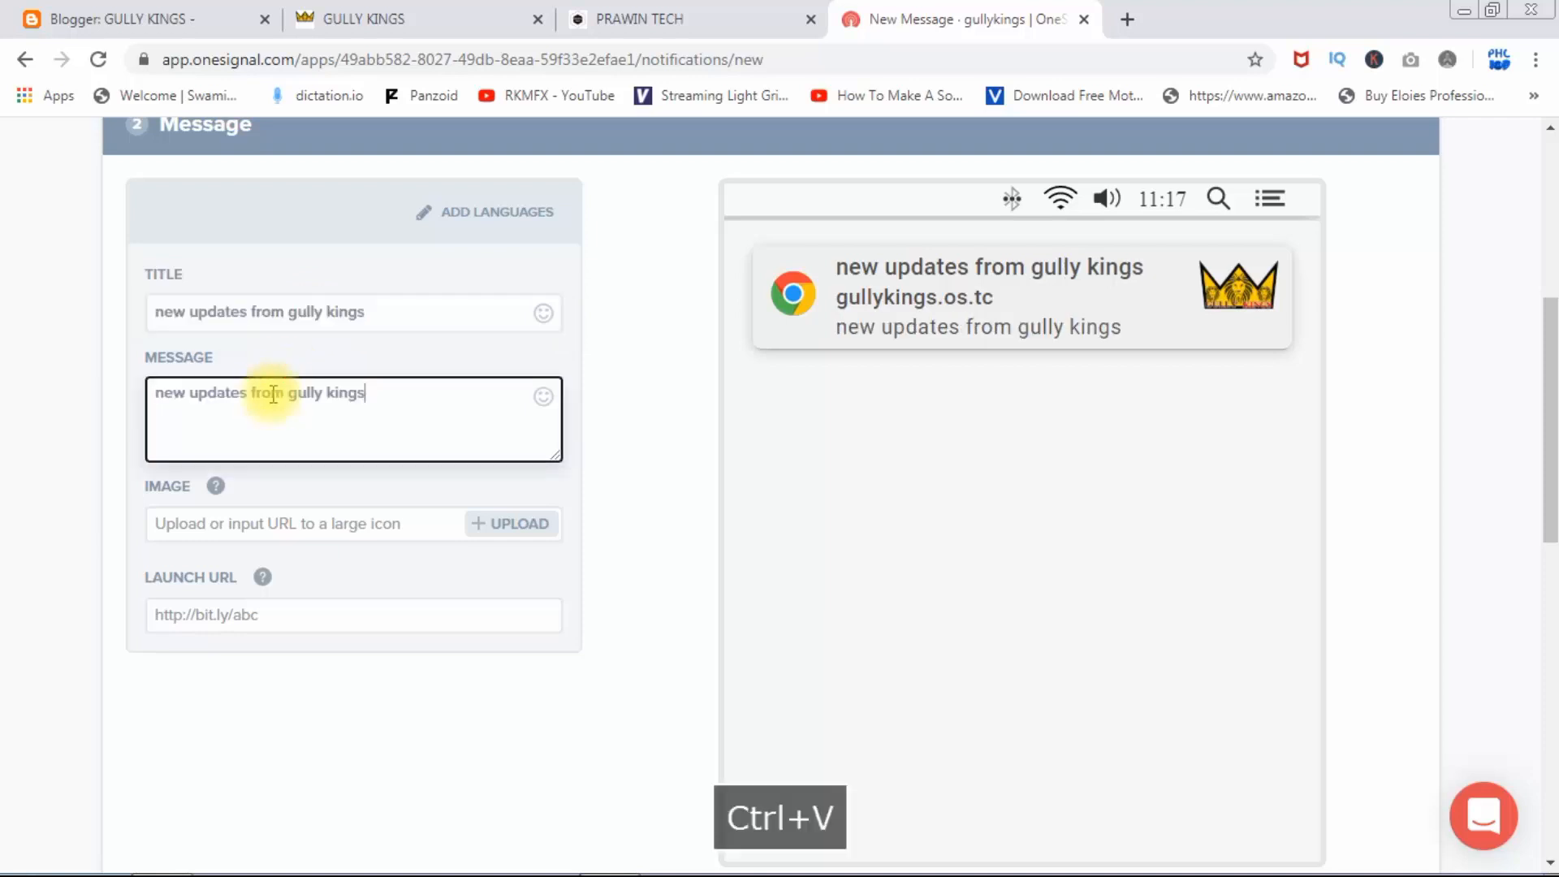
# - Upload the Gully Kings crown logo from the computer as the push message's image and save it uncropped
pyautogui.click(513, 523)
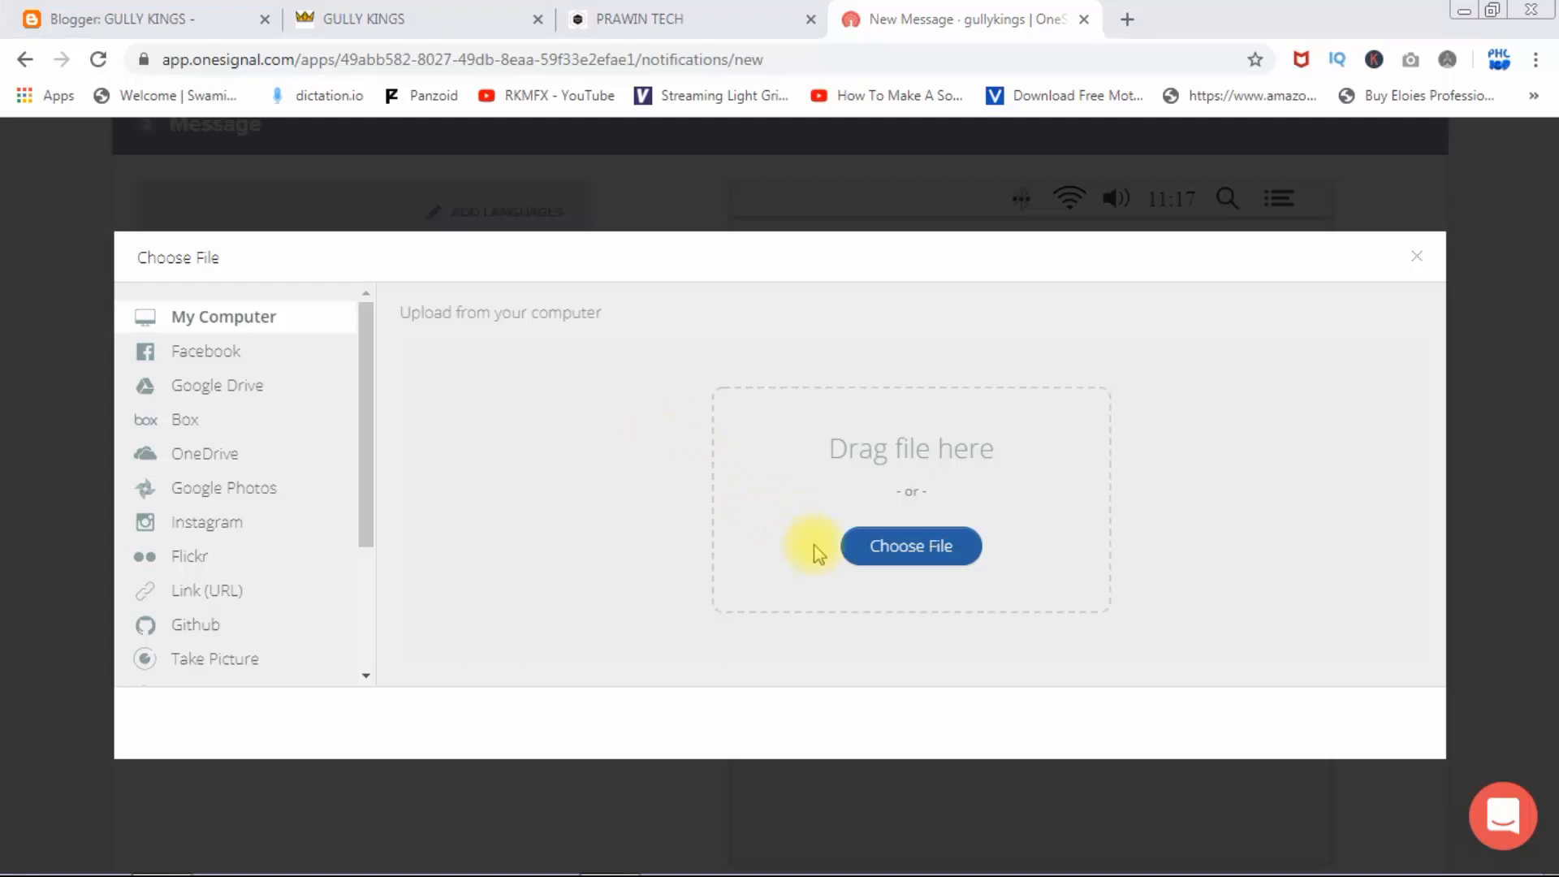
pyautogui.click(900, 548)
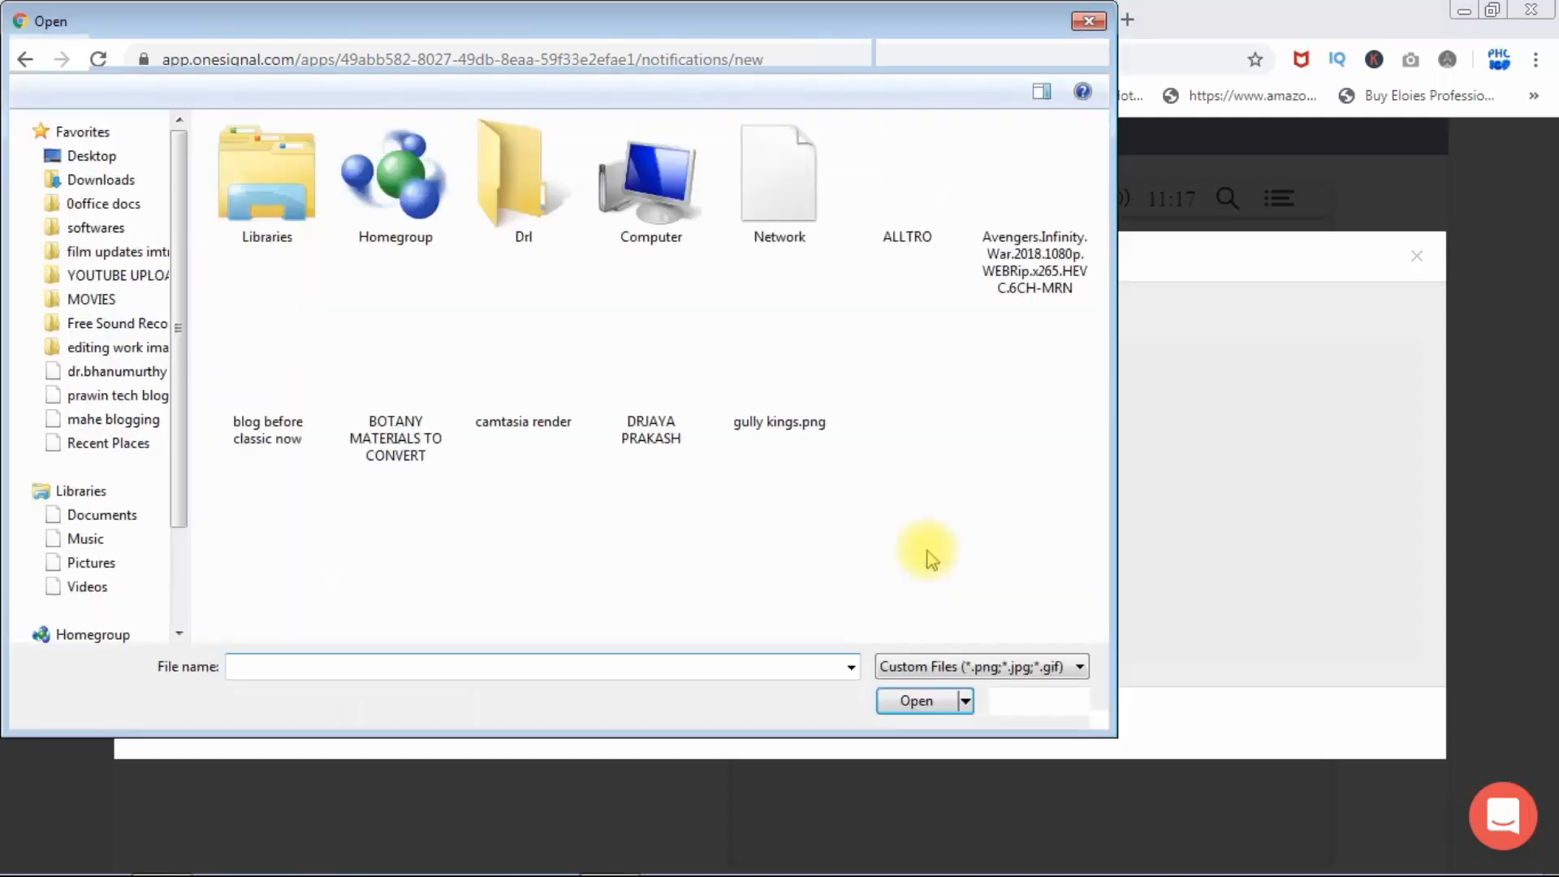
pyautogui.doubleClick(538, 541)
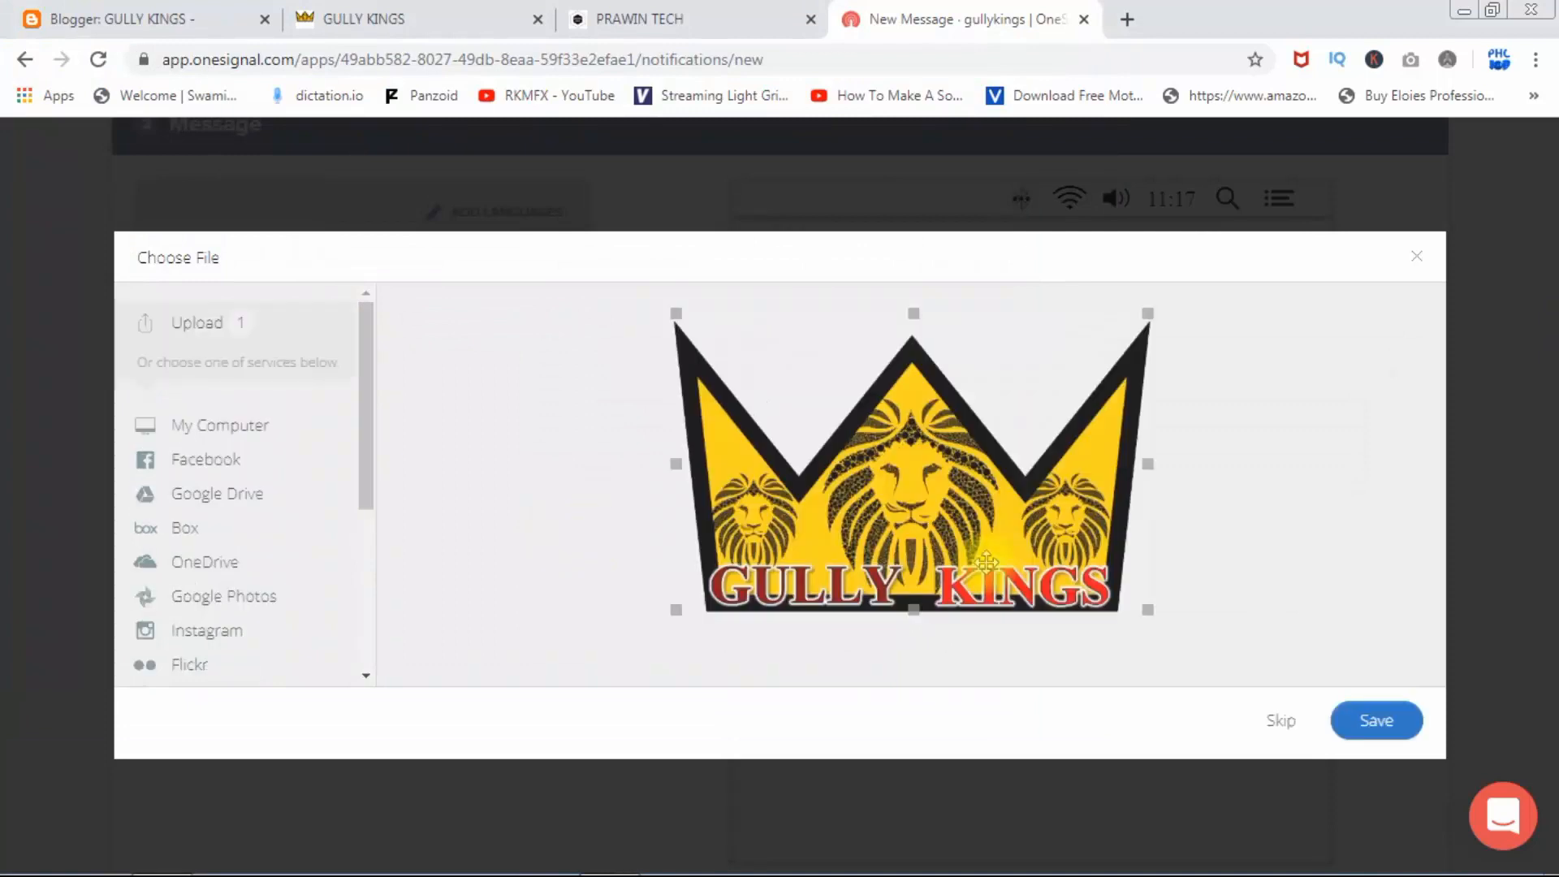
pyautogui.click(1372, 720)
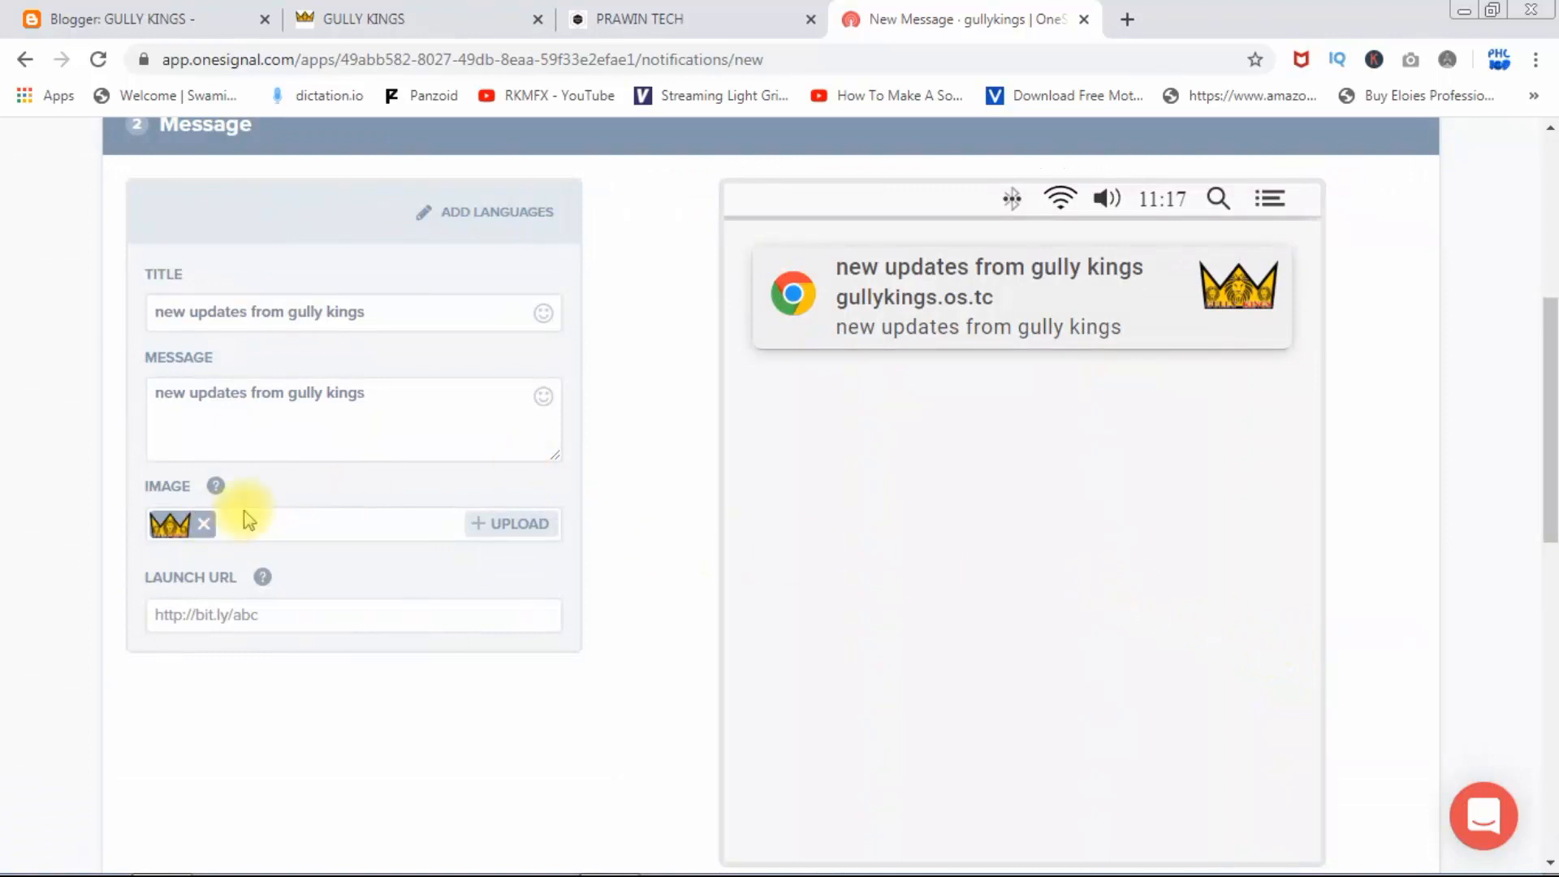
# - Copy the address of the blog's "Blogger Doubts and Clarifications" Part 1 post and paste it as the message's launch URL
pyautogui.click(223, 621)
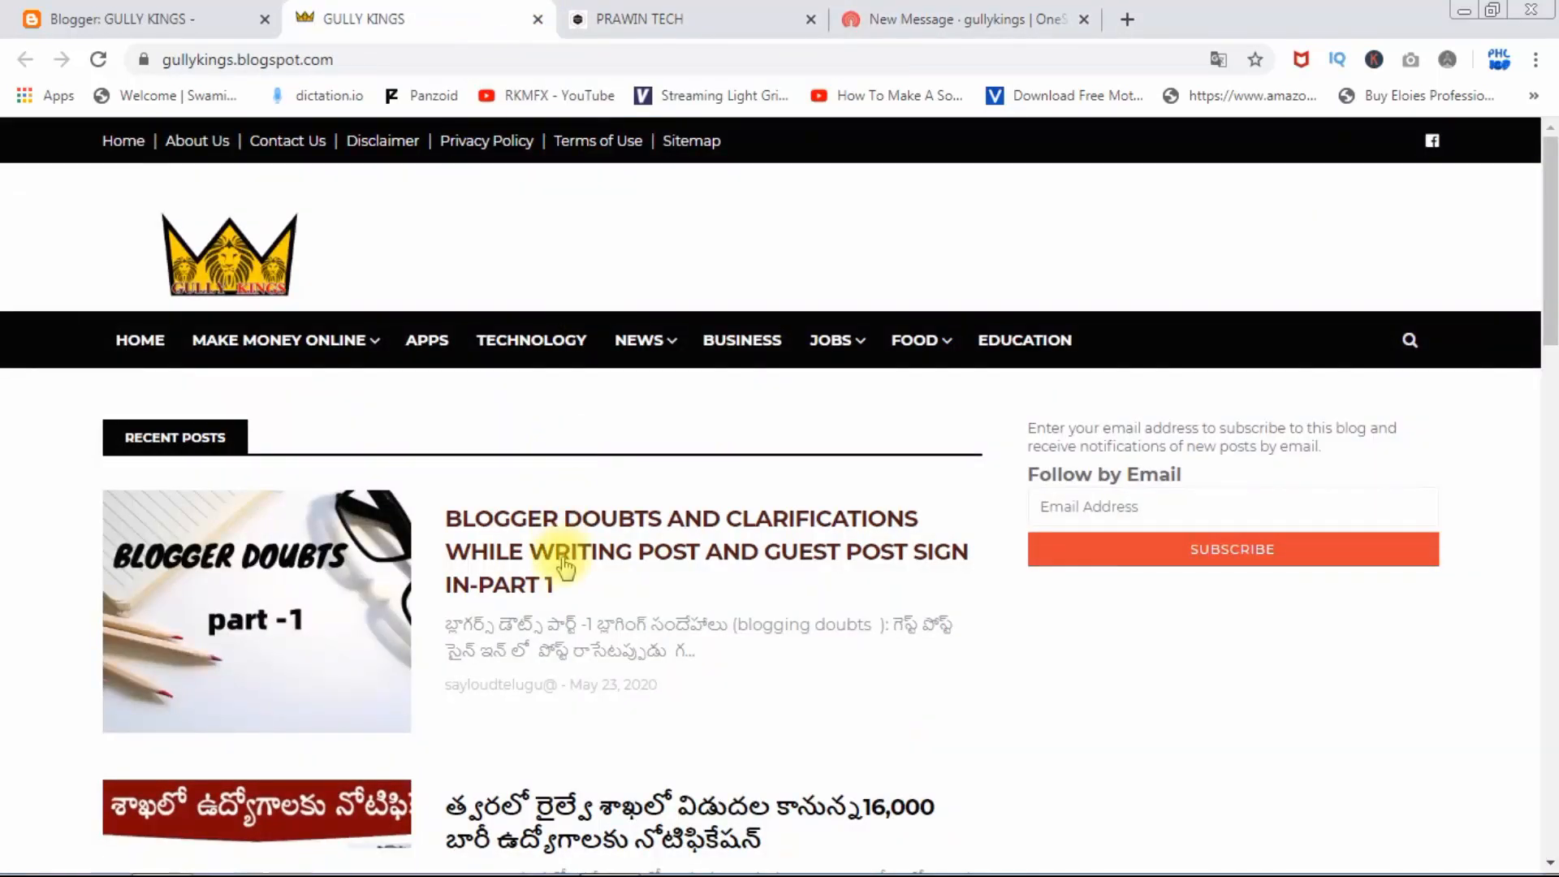
pyautogui.click(550, 545)
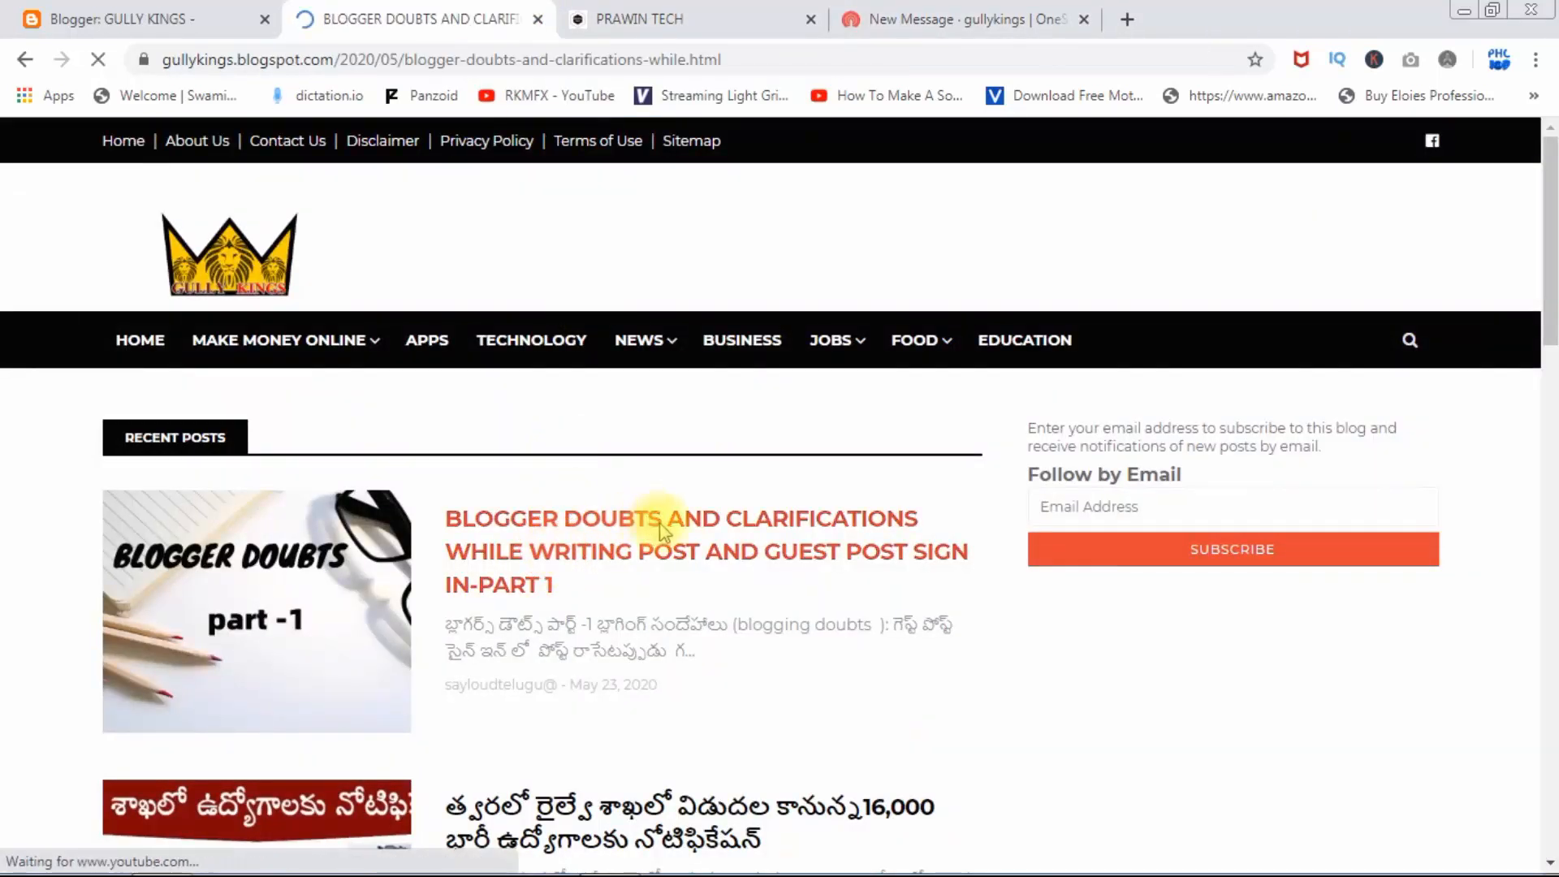
pyautogui.click(524, 54)
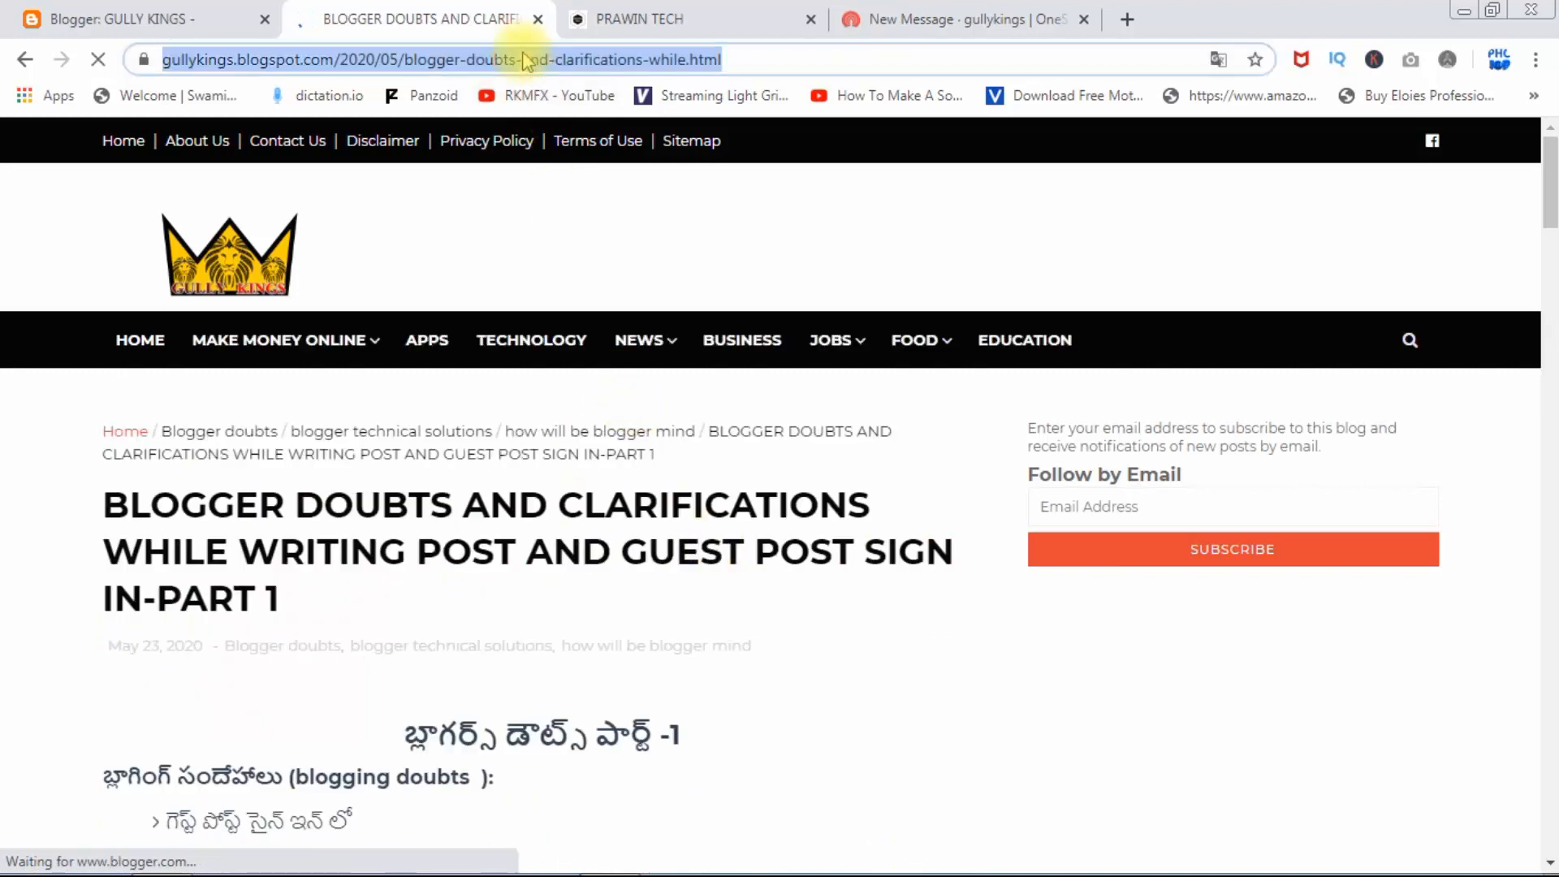
pyautogui.hotkey('ctrl', 'c')
pyautogui.click(893, 12)
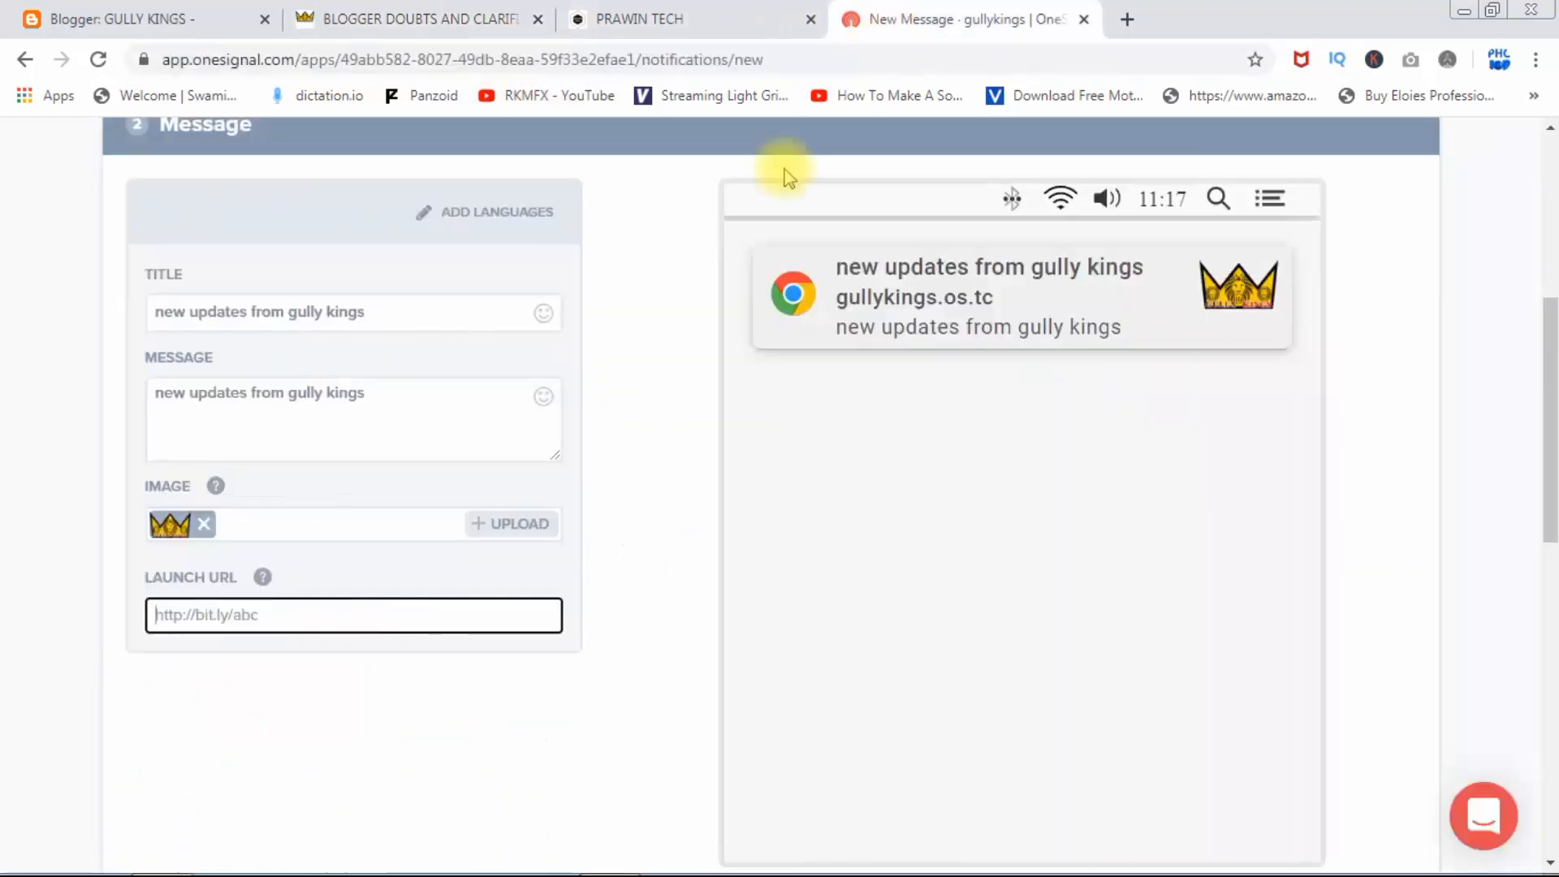
pyautogui.click(388, 610)
pyautogui.hotkey('ctrl', 'v')
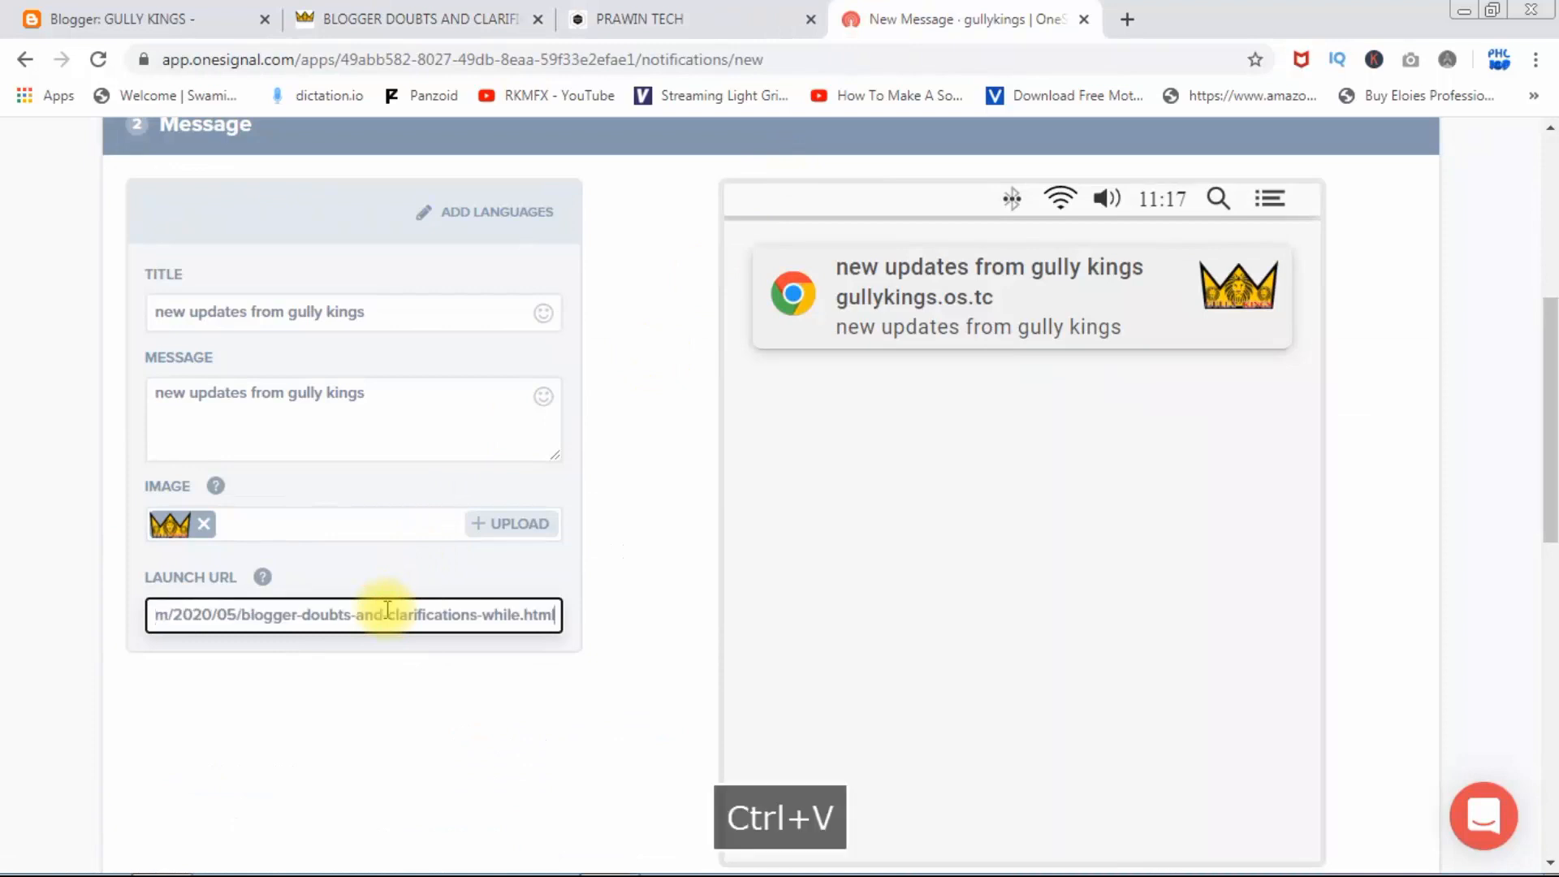
# - Switch the message preview to Web: Windows
pyautogui.moveTo(1548, 487); pyautogui.dragTo(1549, 609)
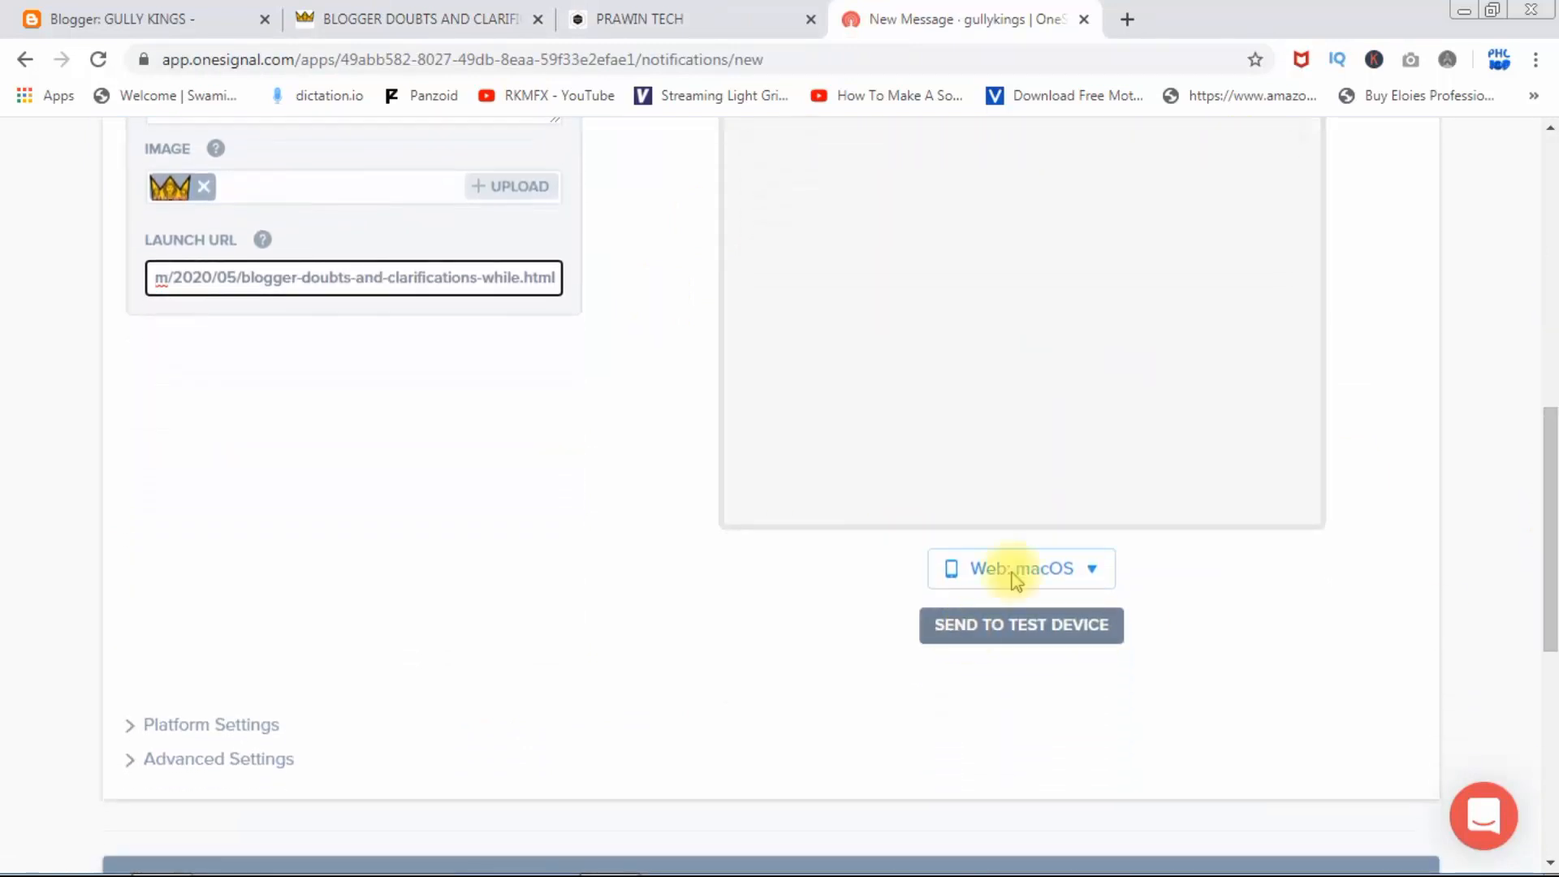
pyautogui.click(1036, 567)
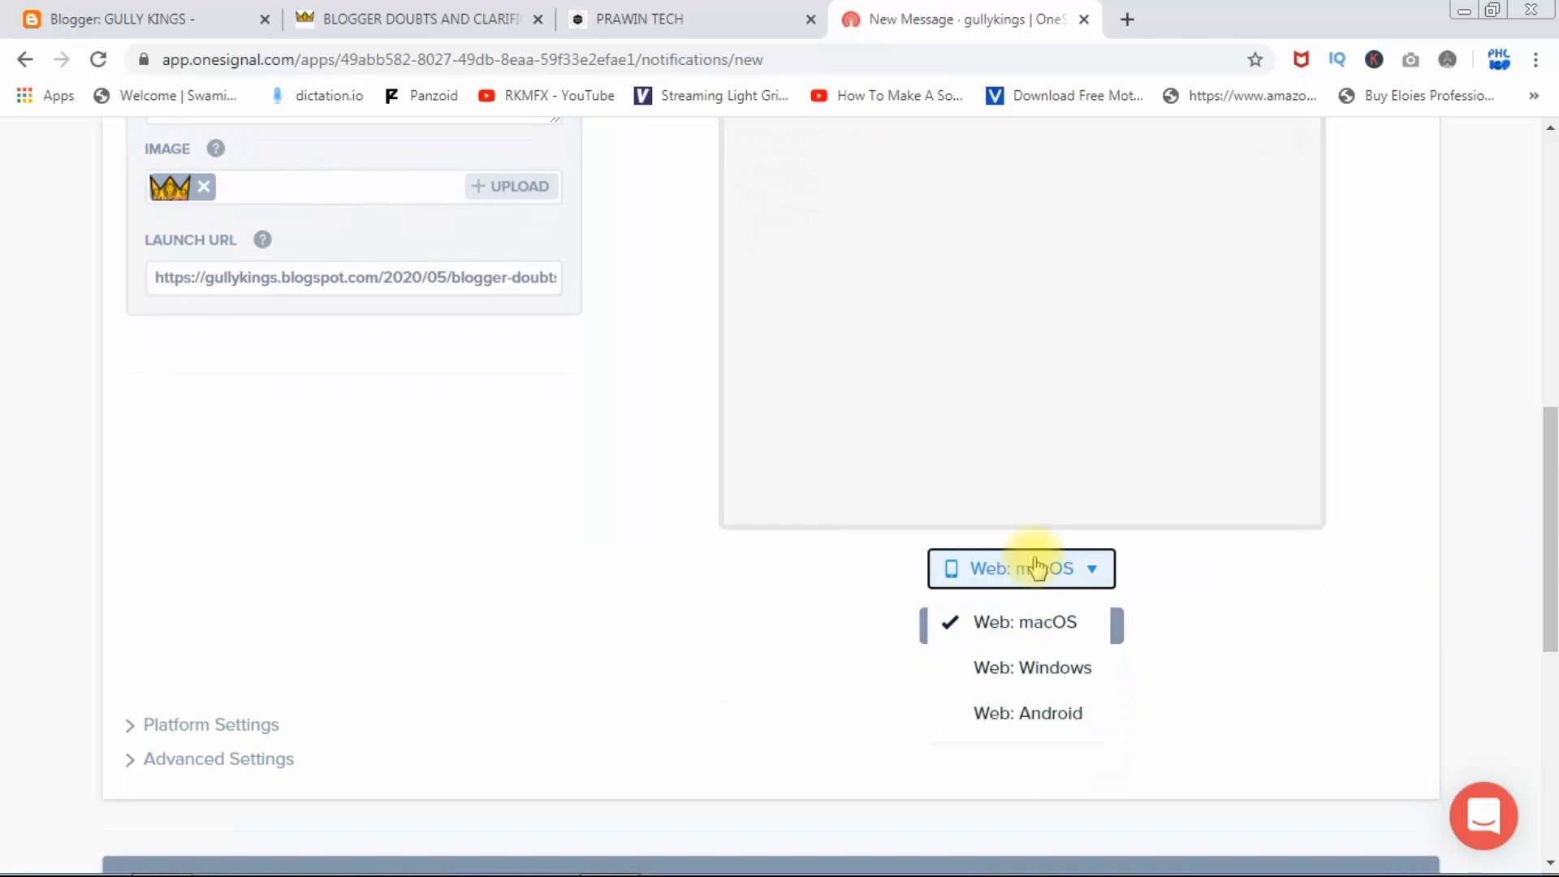
pyautogui.click(1030, 661)
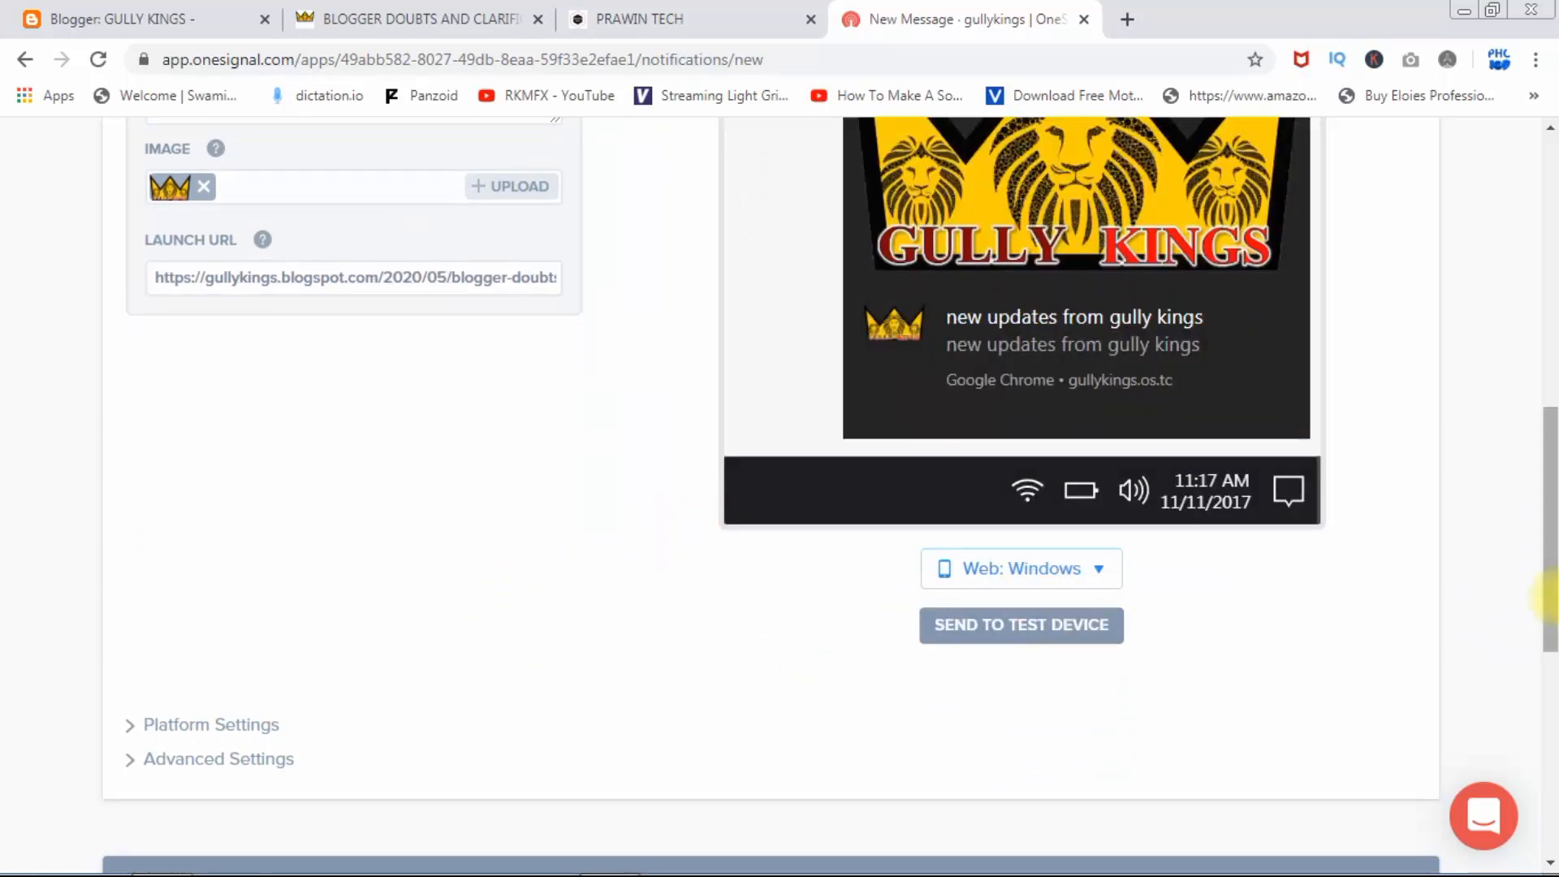
pyautogui.moveTo(1549, 583); pyautogui.dragTo(1551, 644)
pyautogui.click(1024, 457)
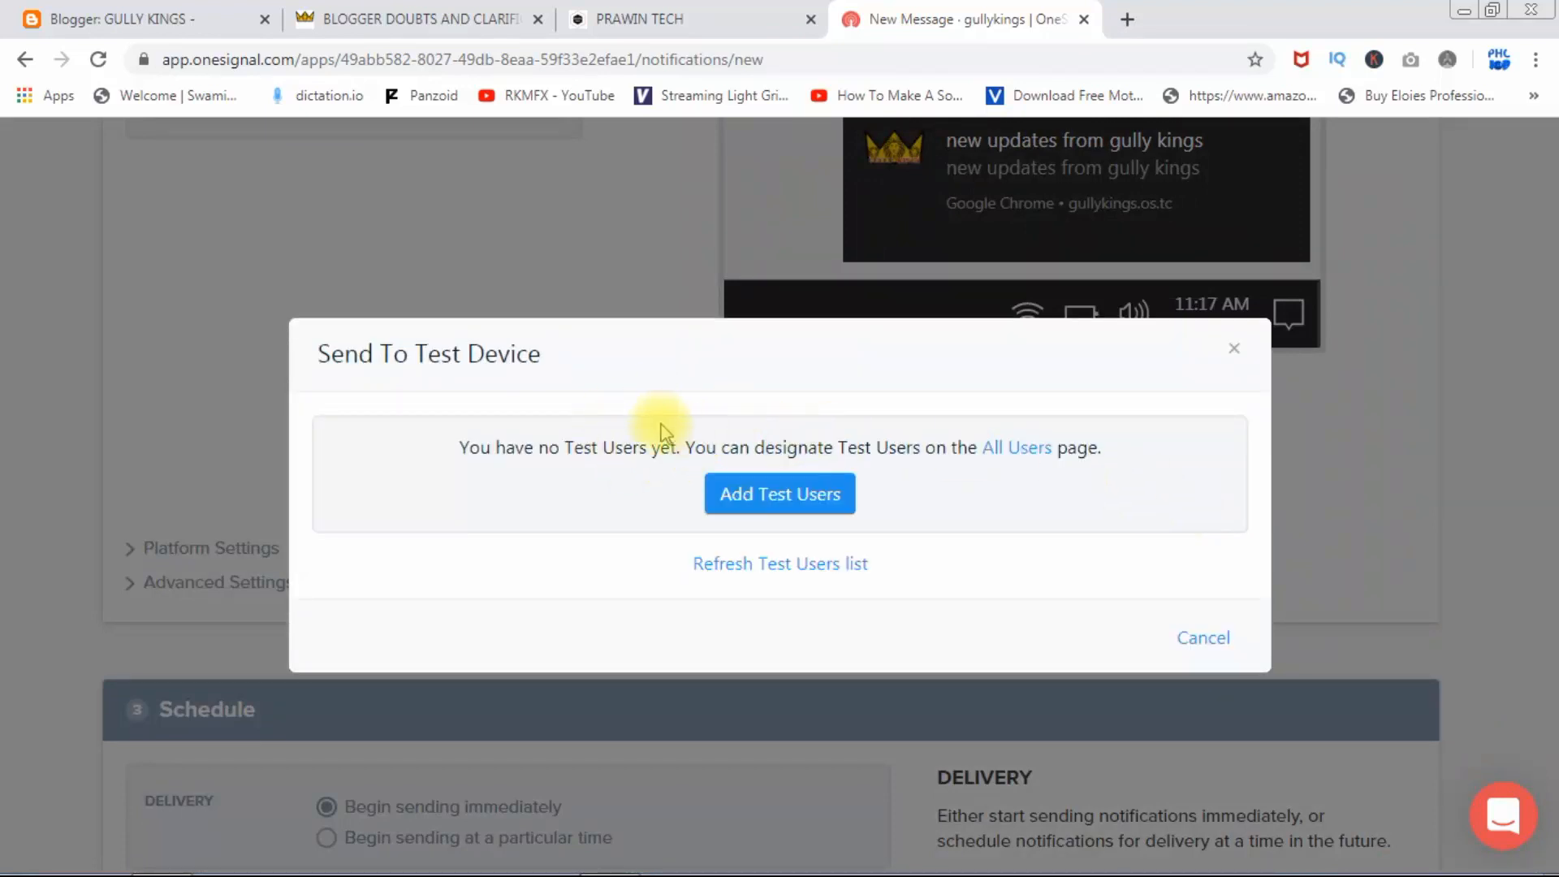
pyautogui.click(1235, 353)
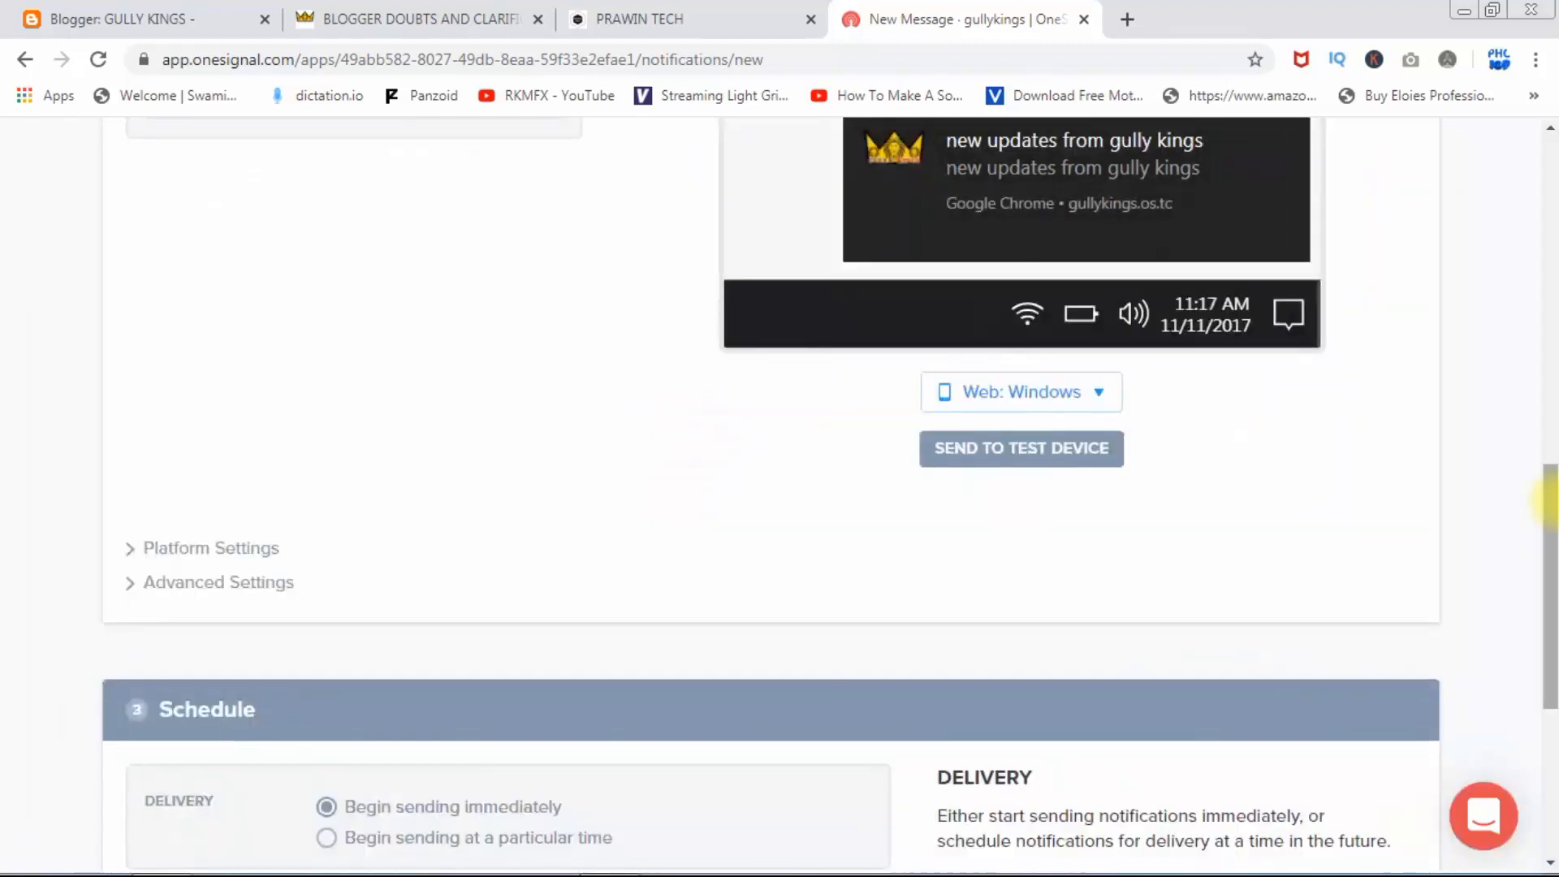
# - Review the immediate delivery schedule, then confirm and send the push message to the subscribed users
pyautogui.moveTo(1547, 561); pyautogui.dragTo(1549, 749)
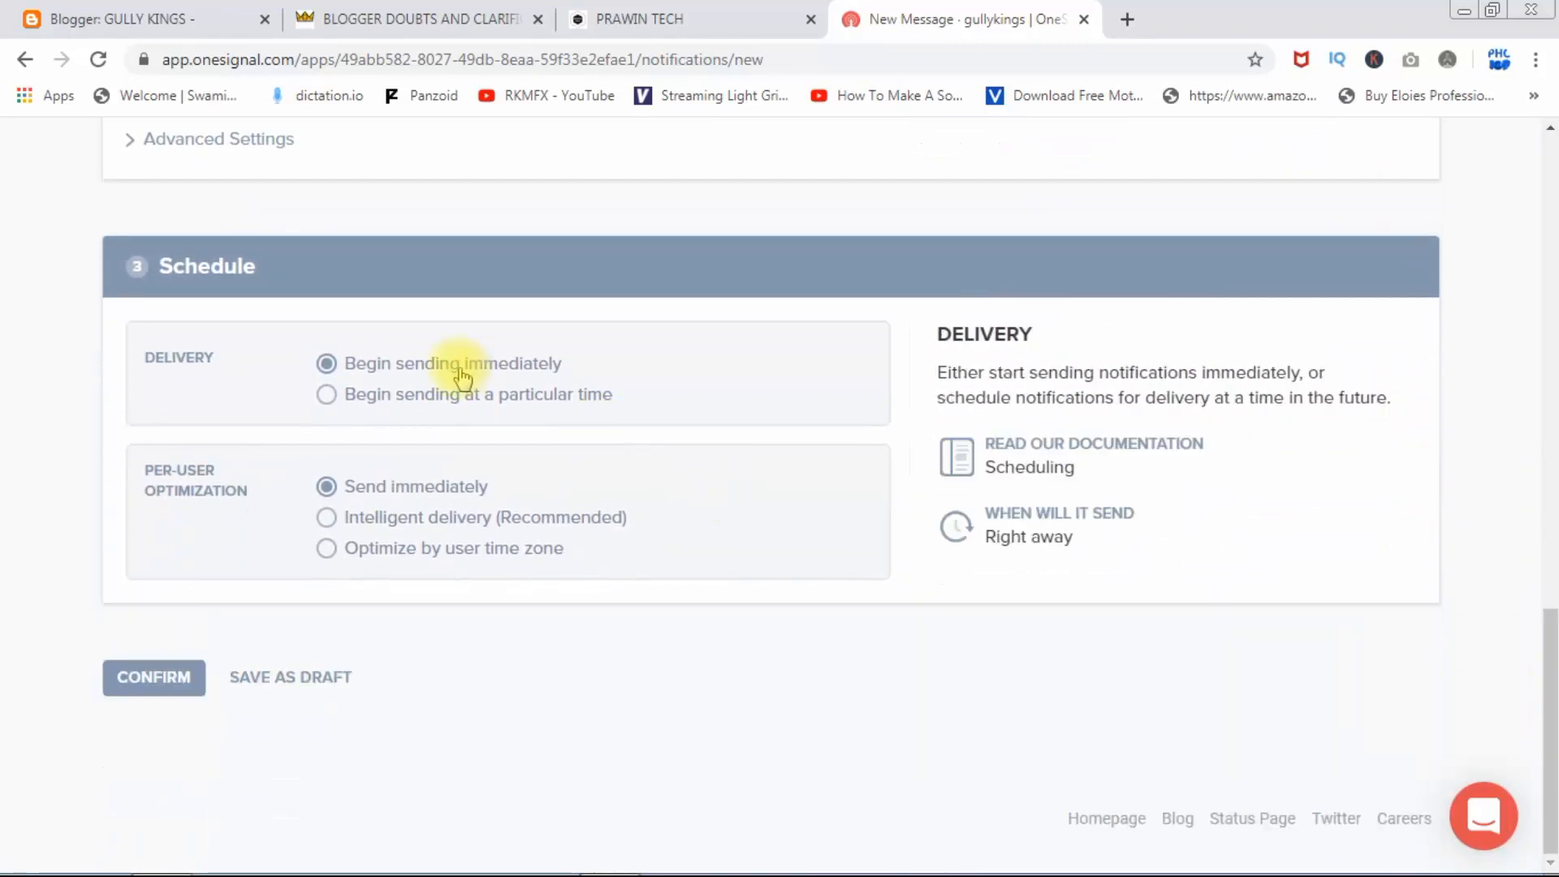
pyautogui.moveTo(446, 487)
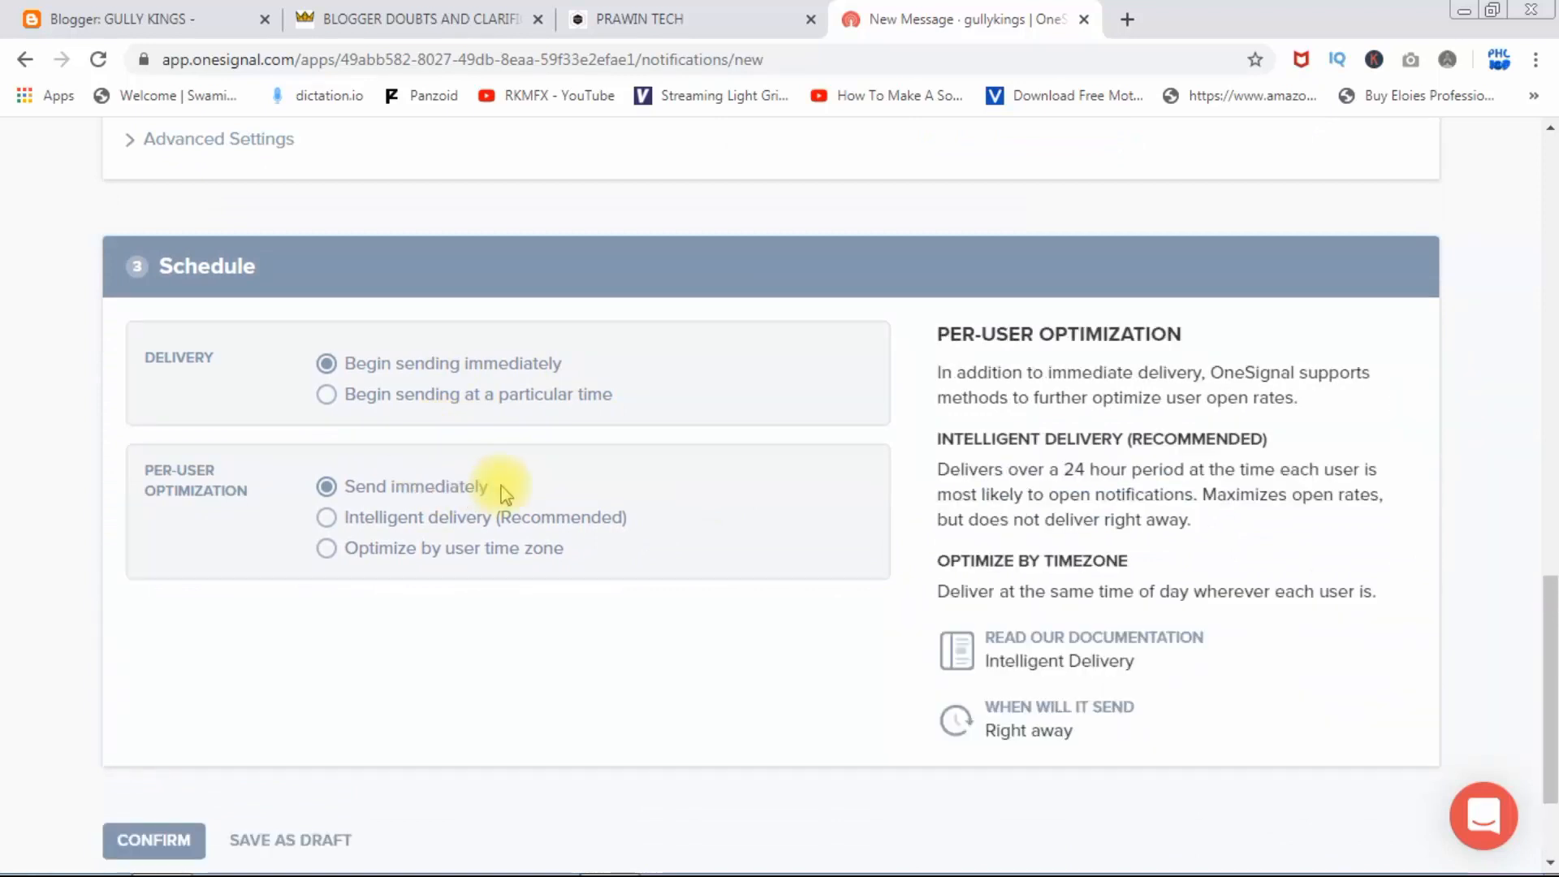
pyautogui.moveTo(1549, 588); pyautogui.dragTo(1549, 696)
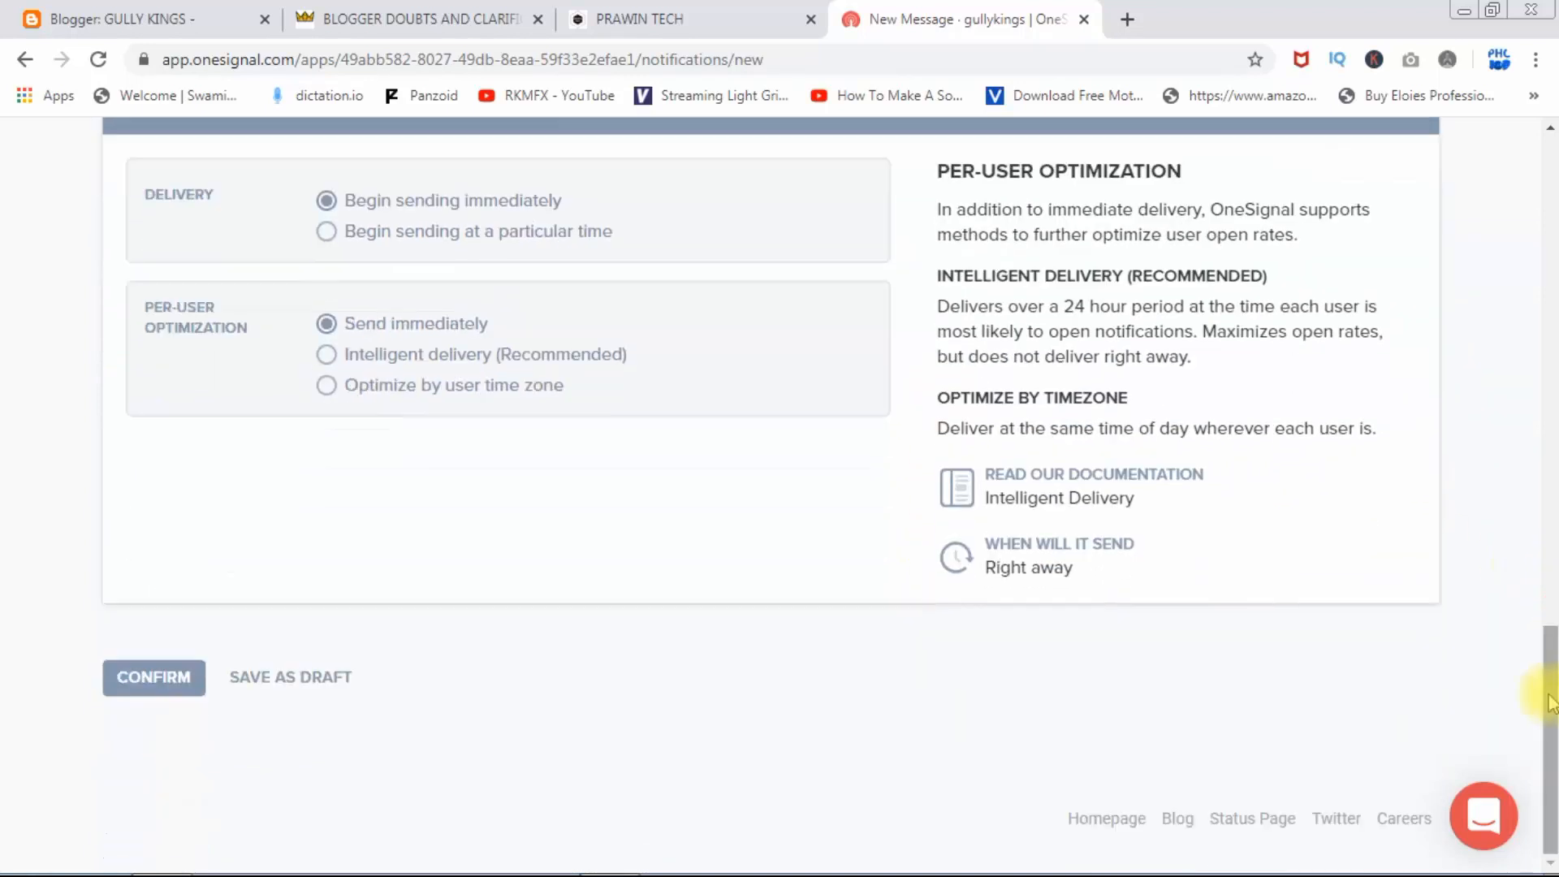
pyautogui.click(154, 677)
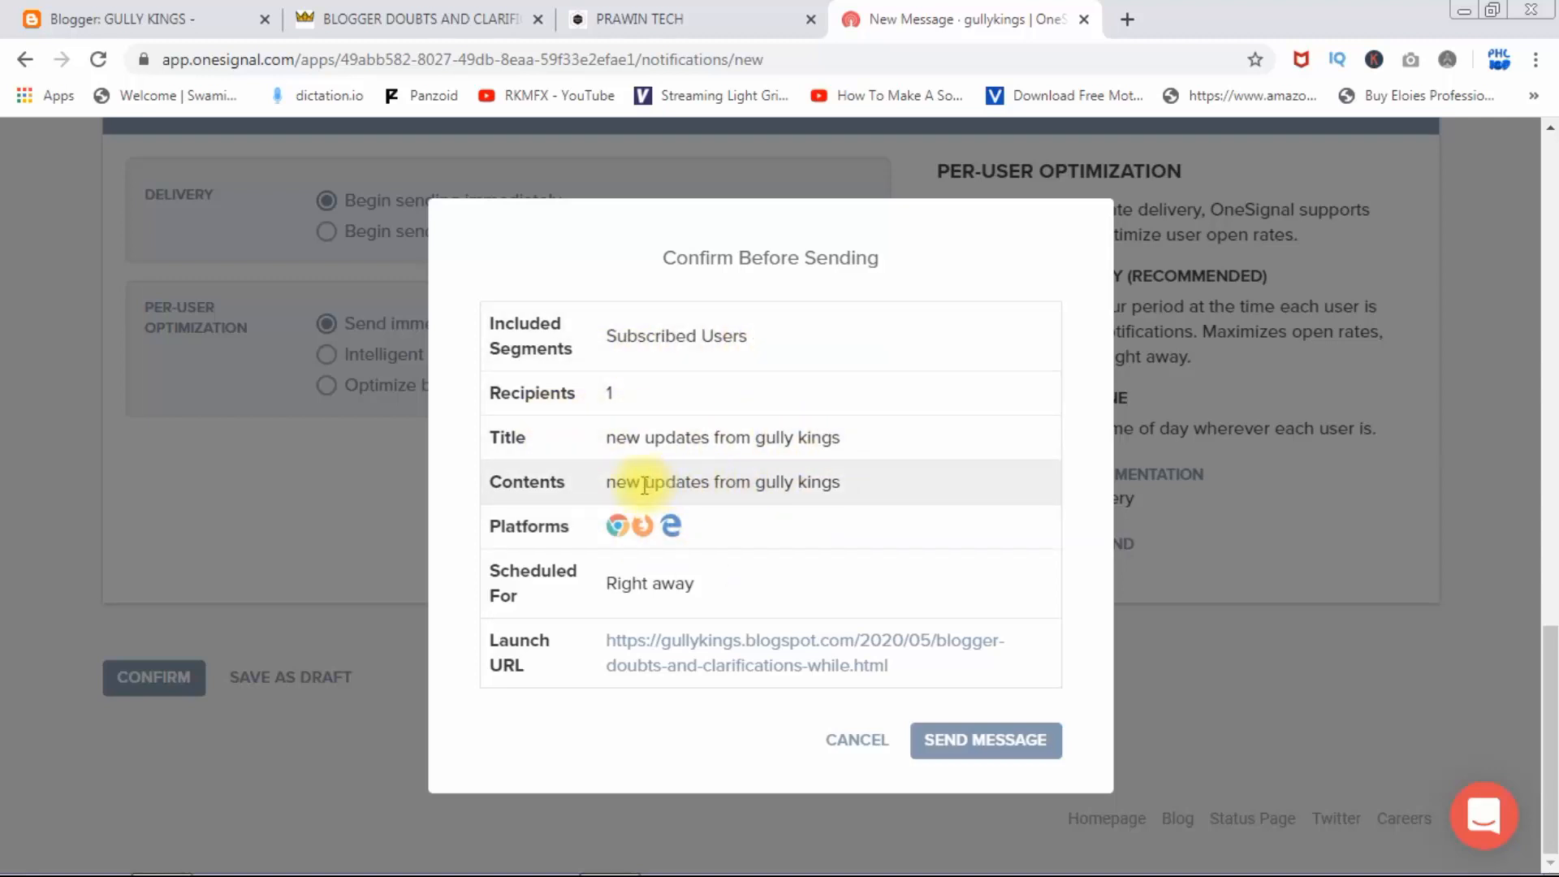
pyautogui.click(973, 739)
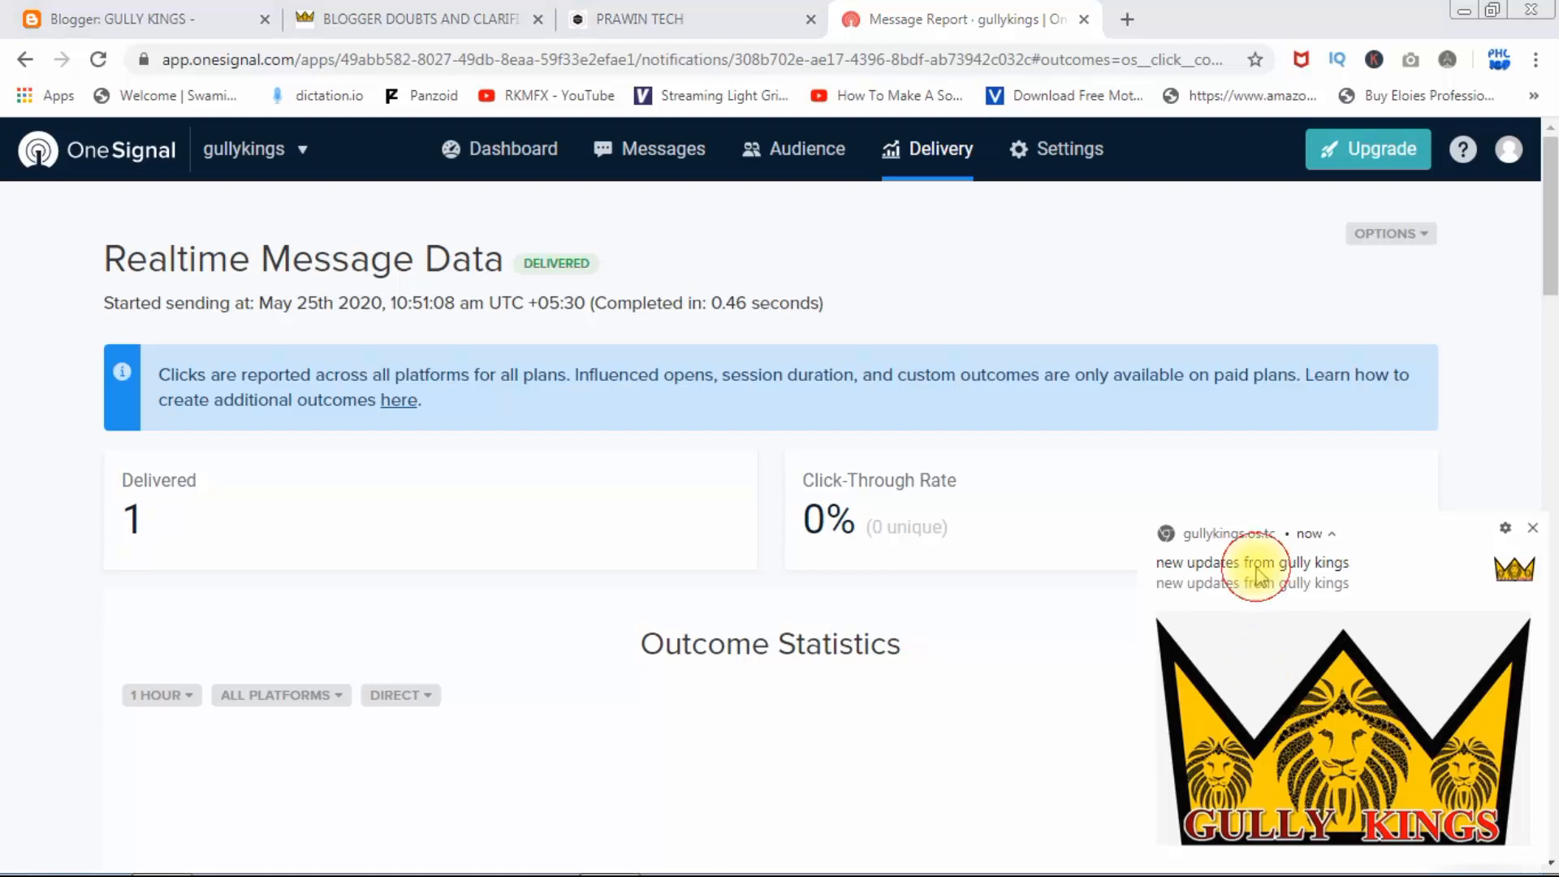
# - Follow the received push notification to its linked blog post, and review the message report's outcome, delivery and platform statistics
pyautogui.click(1283, 573)
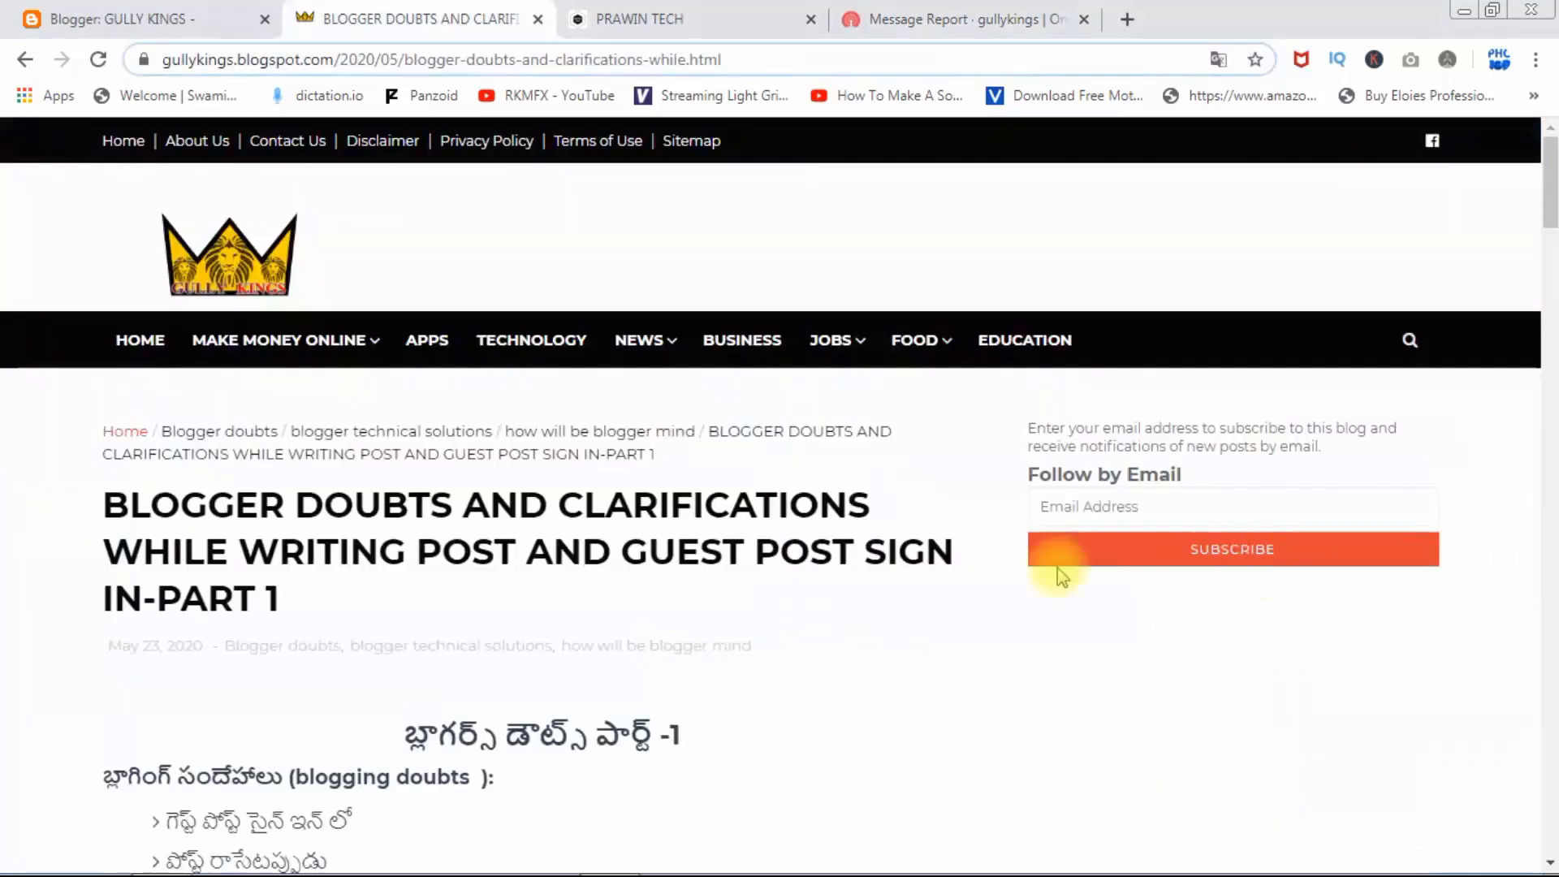
pyautogui.click(934, 11)
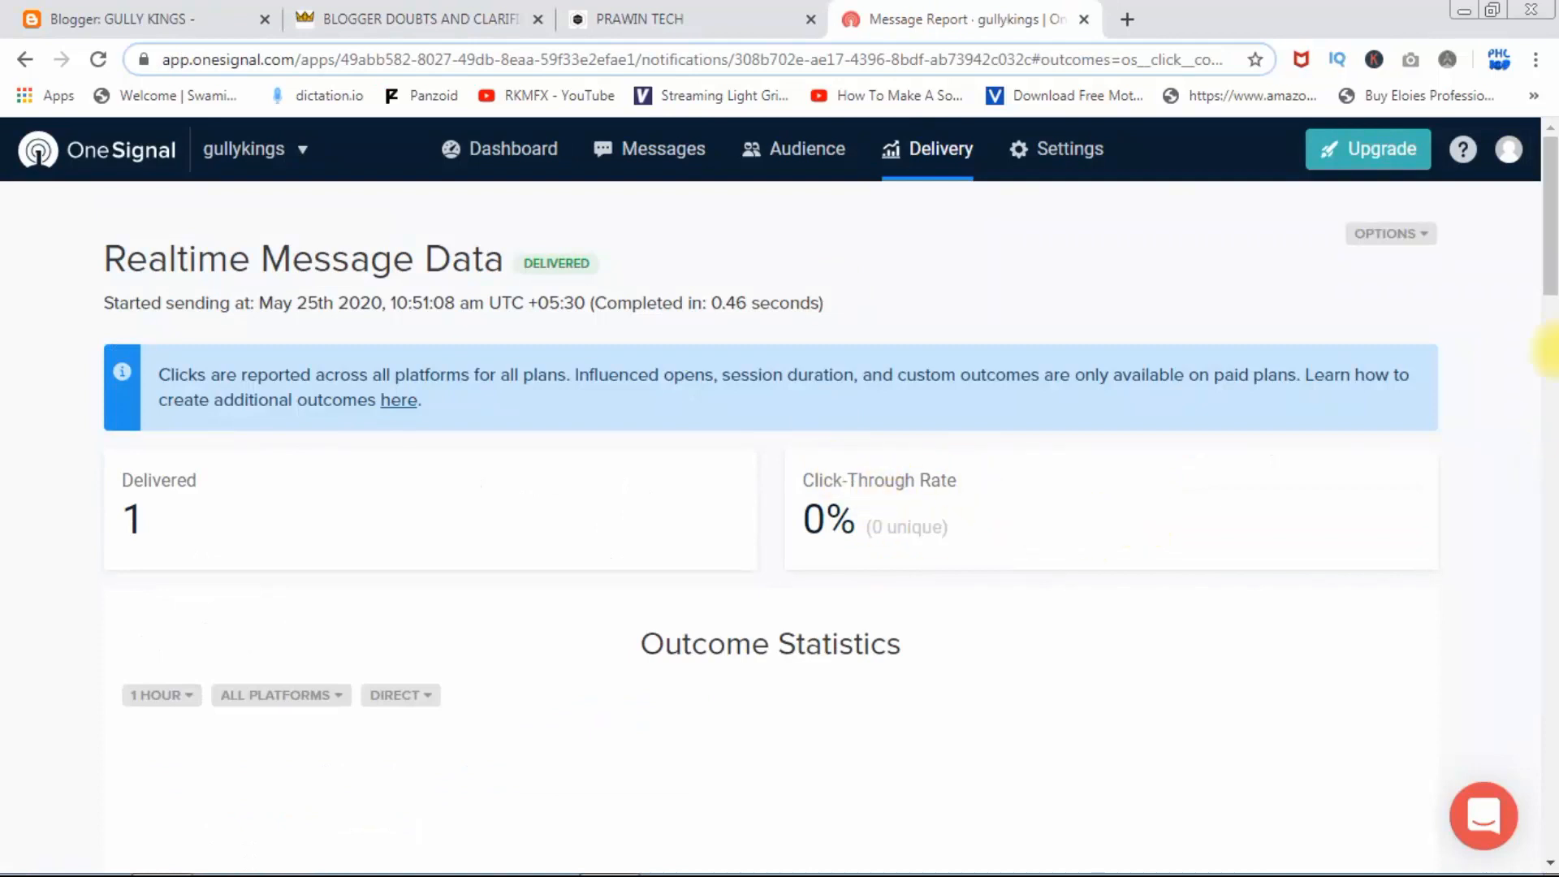
pyautogui.moveTo(1549, 272); pyautogui.dragTo(1549, 339)
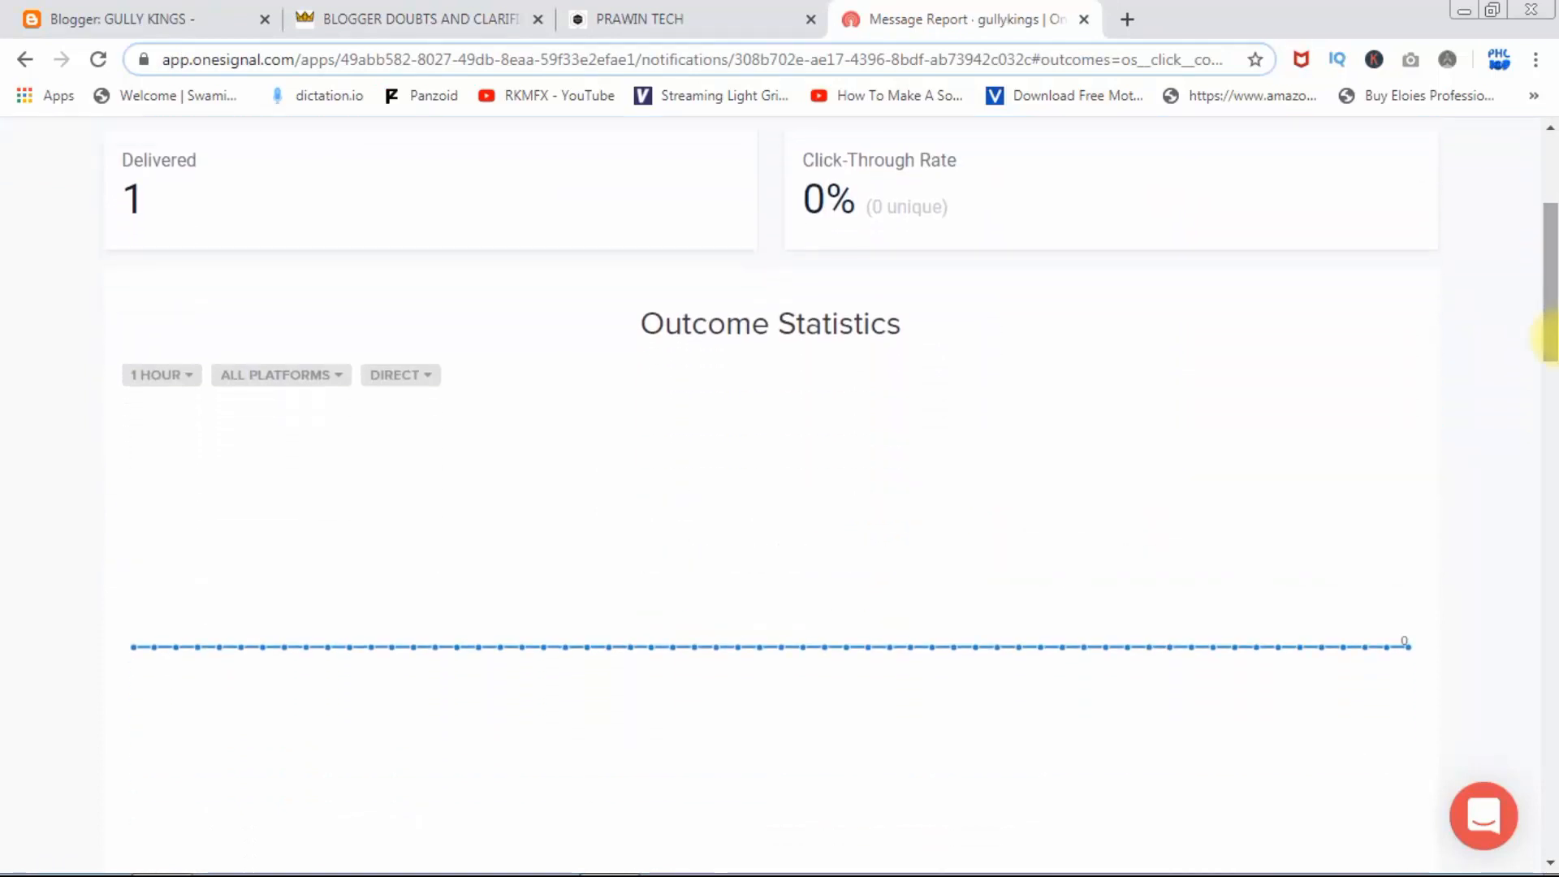
pyautogui.moveTo(1548, 339); pyautogui.dragTo(1550, 542)
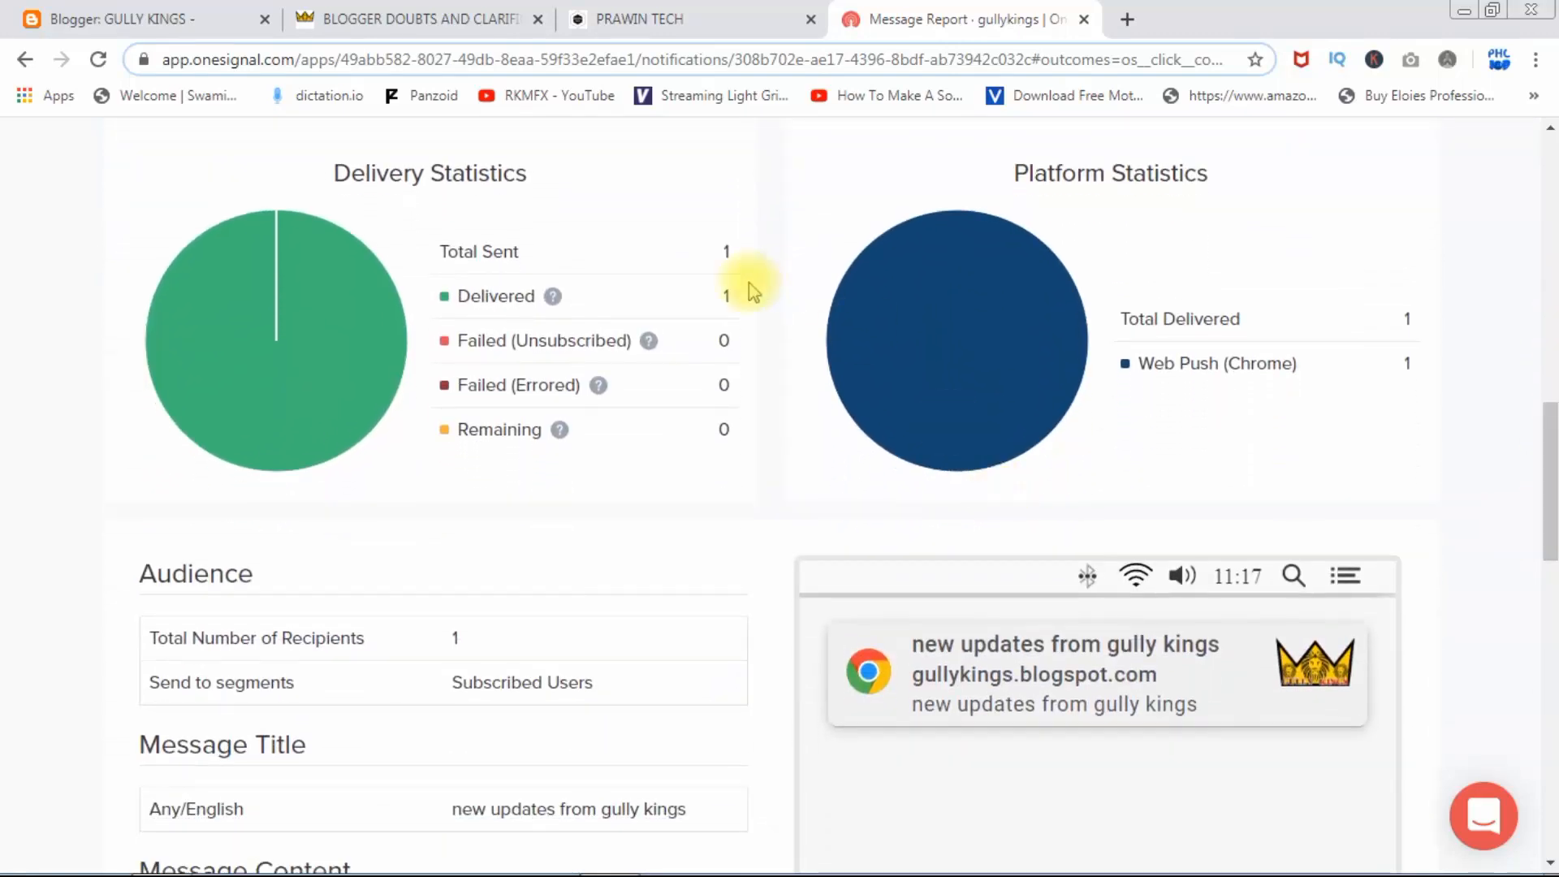
pyautogui.moveTo(1208, 362); pyautogui.dragTo(1317, 375)
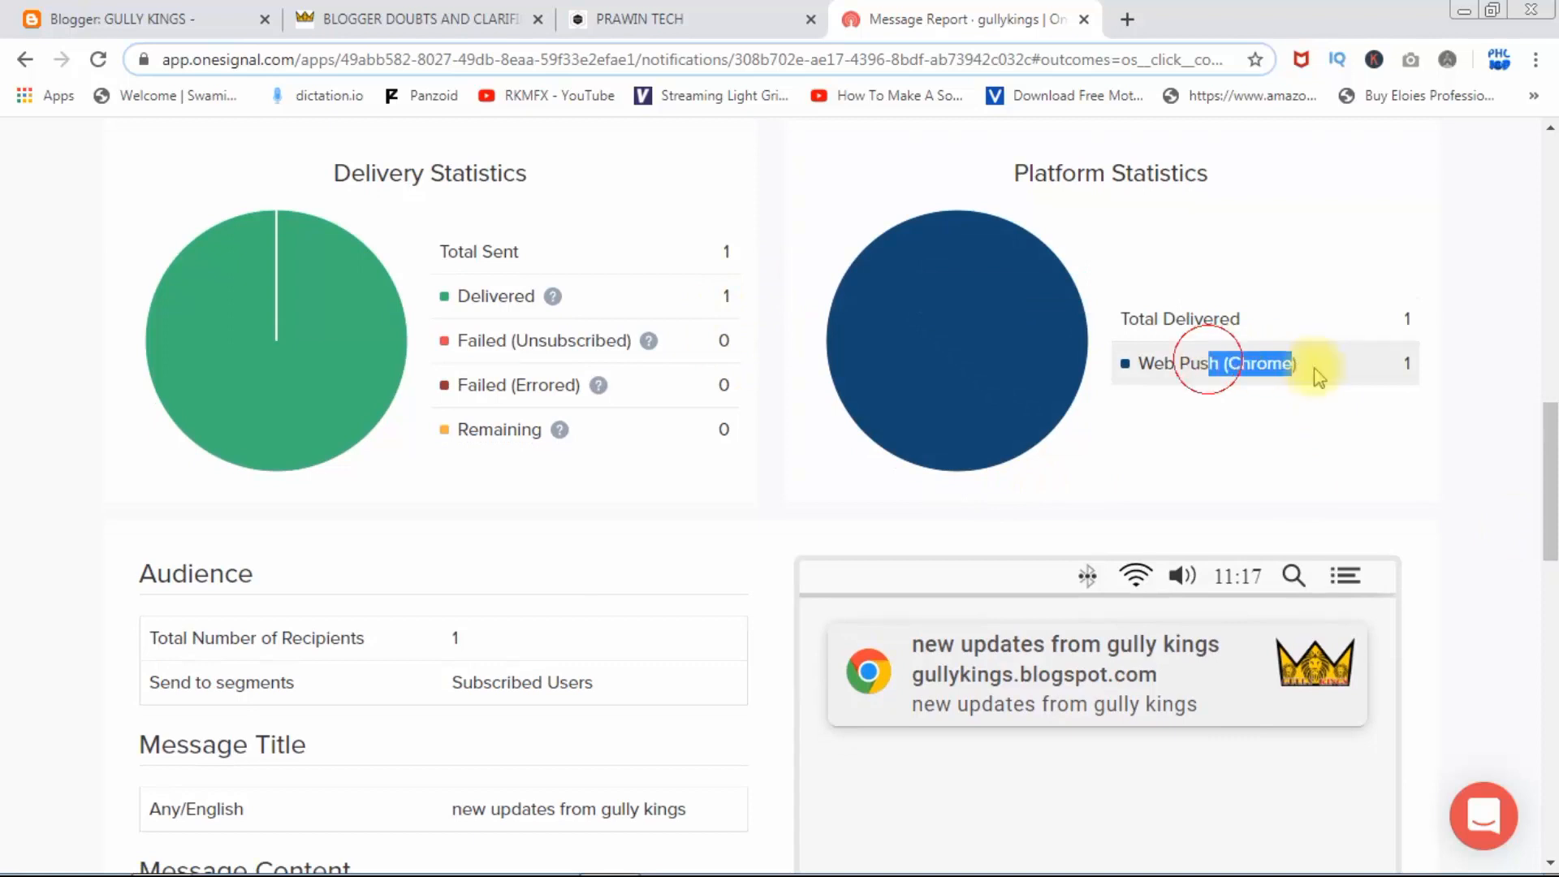
pyautogui.click(1502, 417)
pyautogui.moveTo(1548, 452); pyautogui.dragTo(1546, 183)
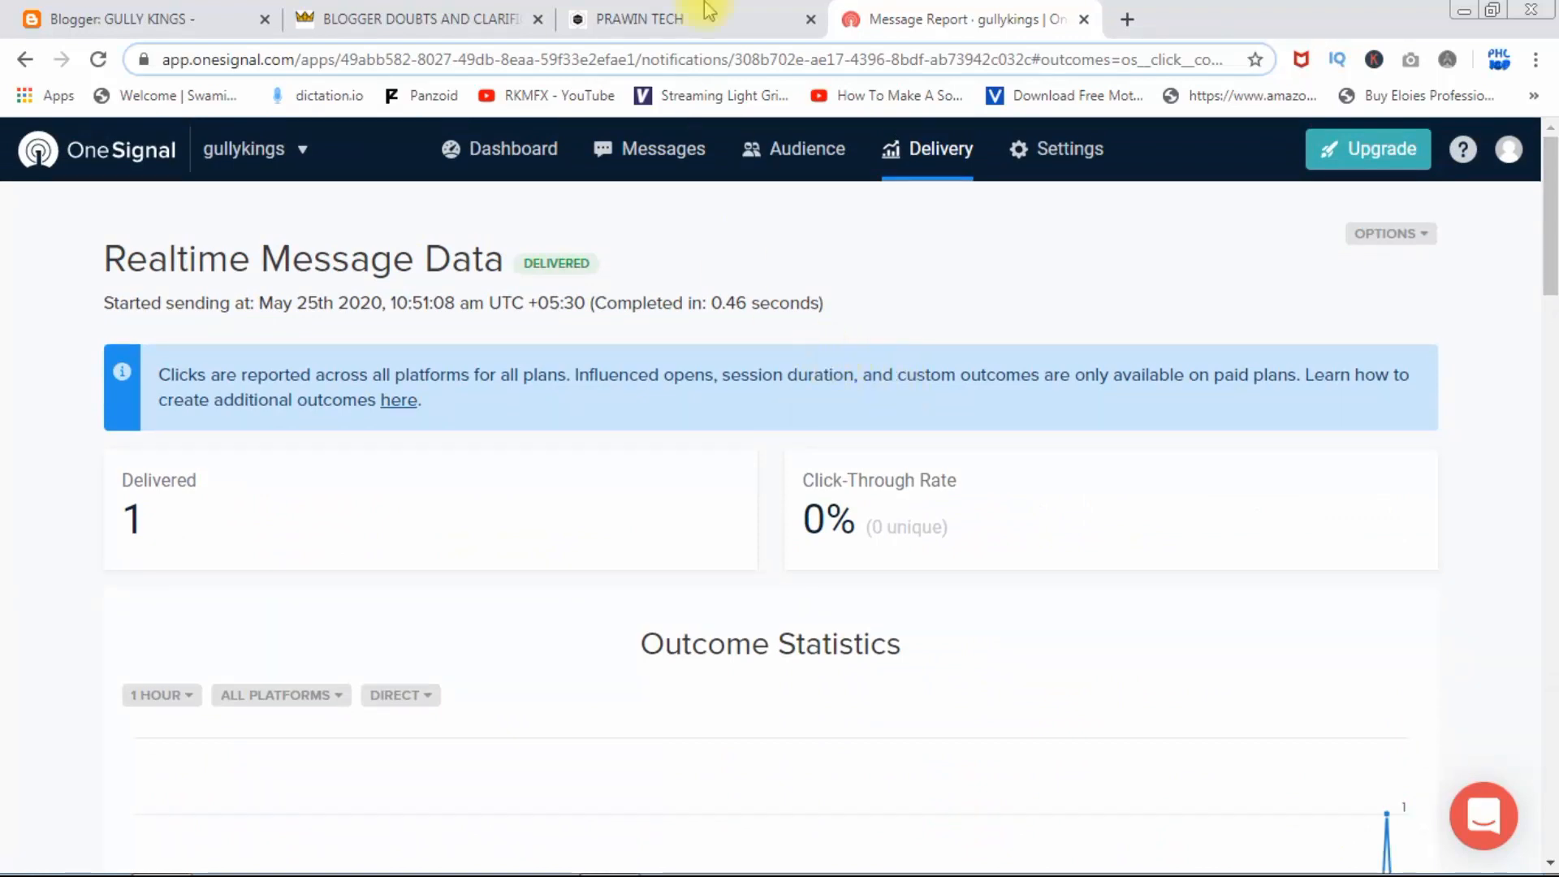
# - Reload the Prawin Tech blog and look over its home page for comparison with the Gully Kings post page
pyautogui.click(419, 16)
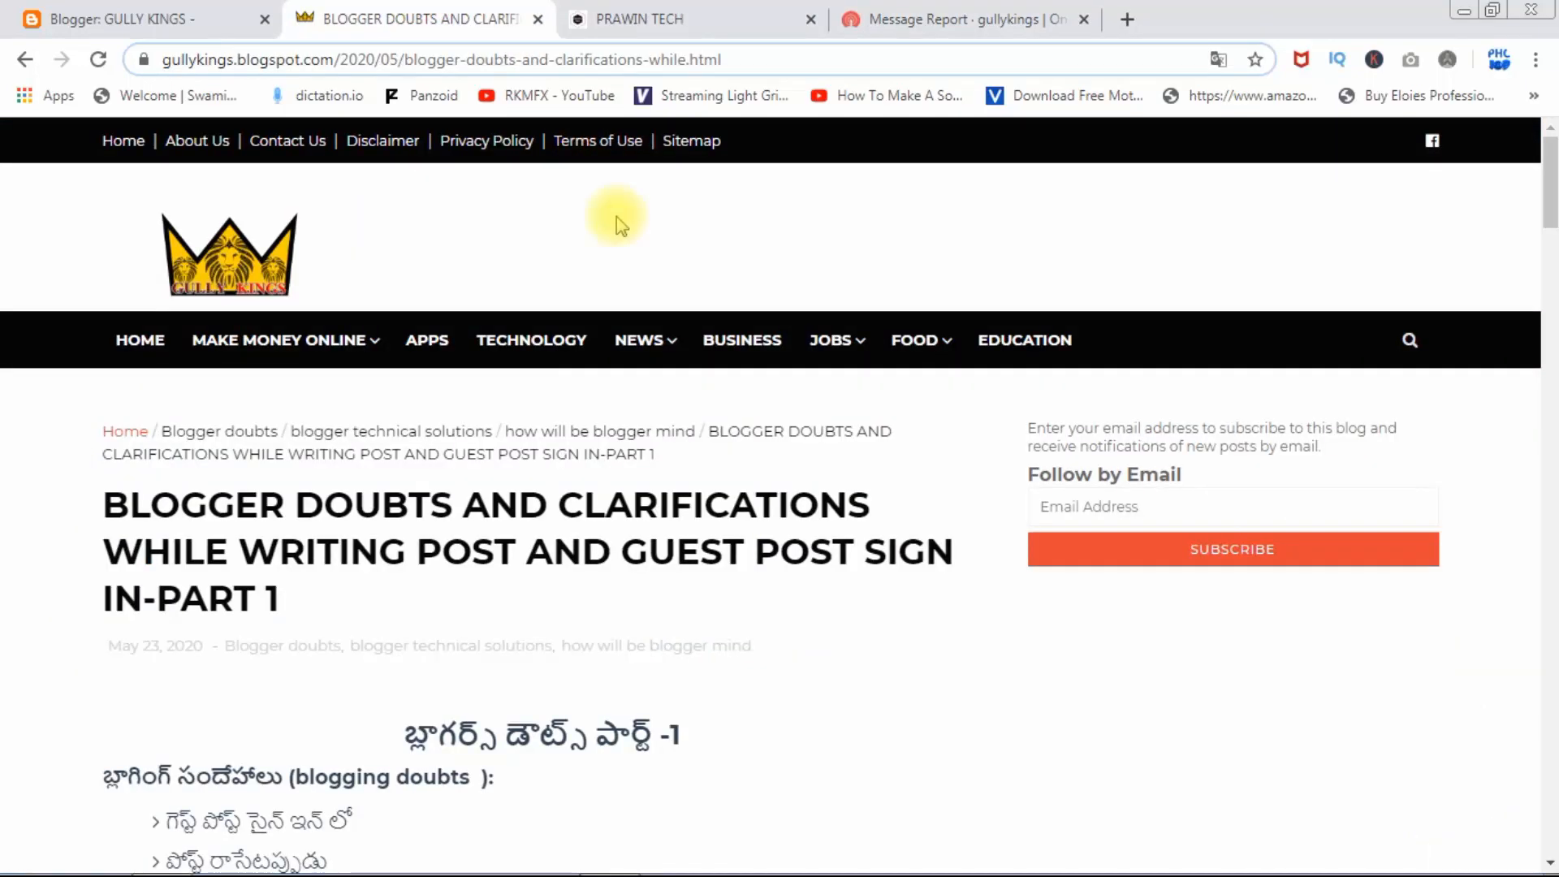
pyautogui.click(621, 11)
pyautogui.press('F5')
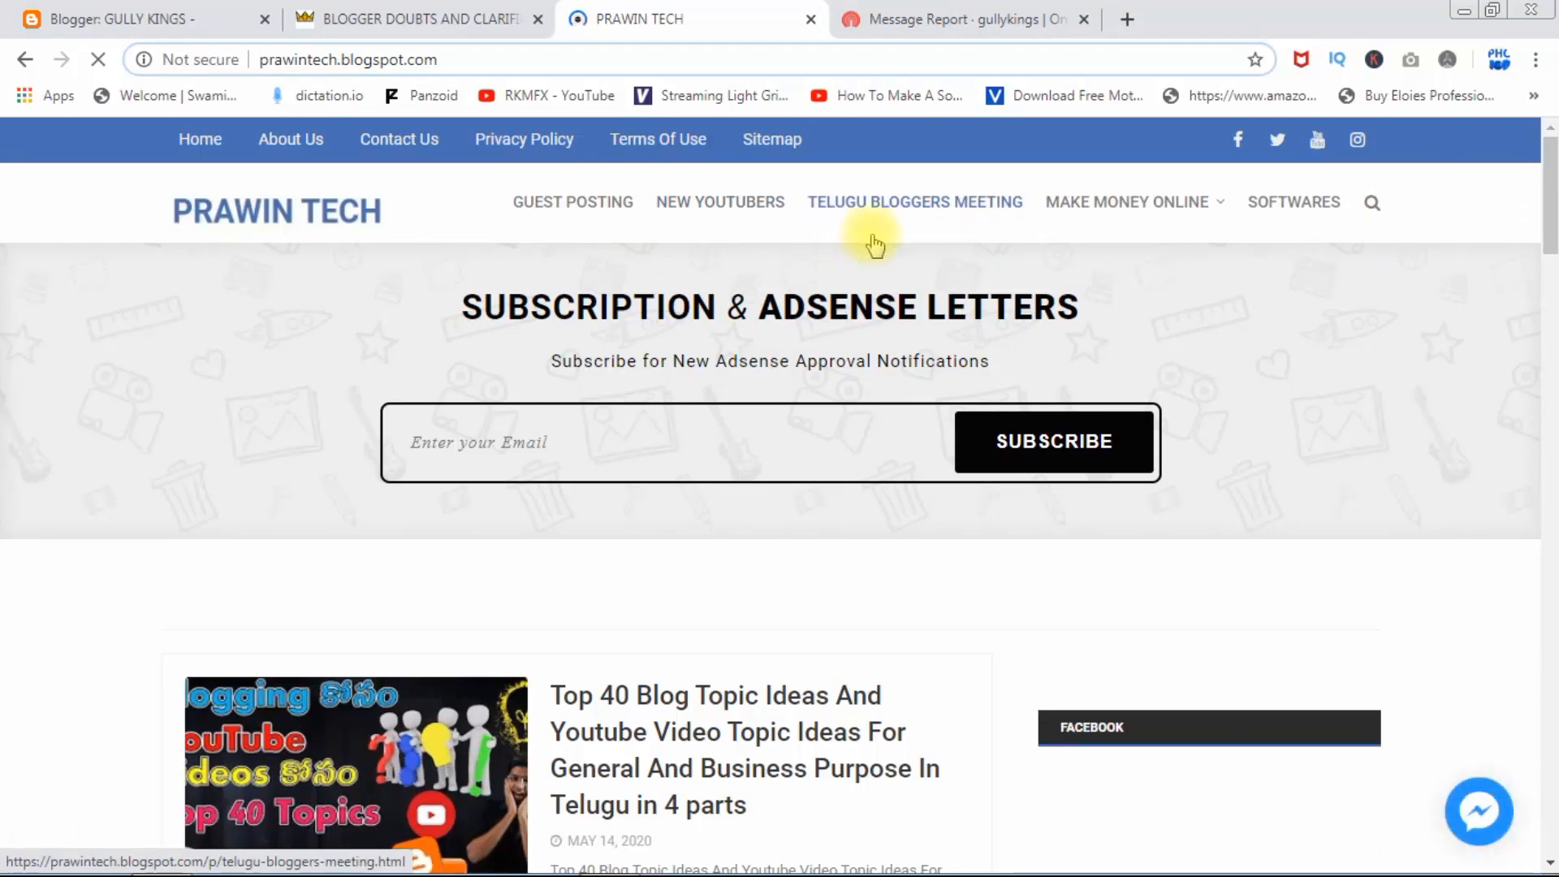
pyautogui.click(905, 16)
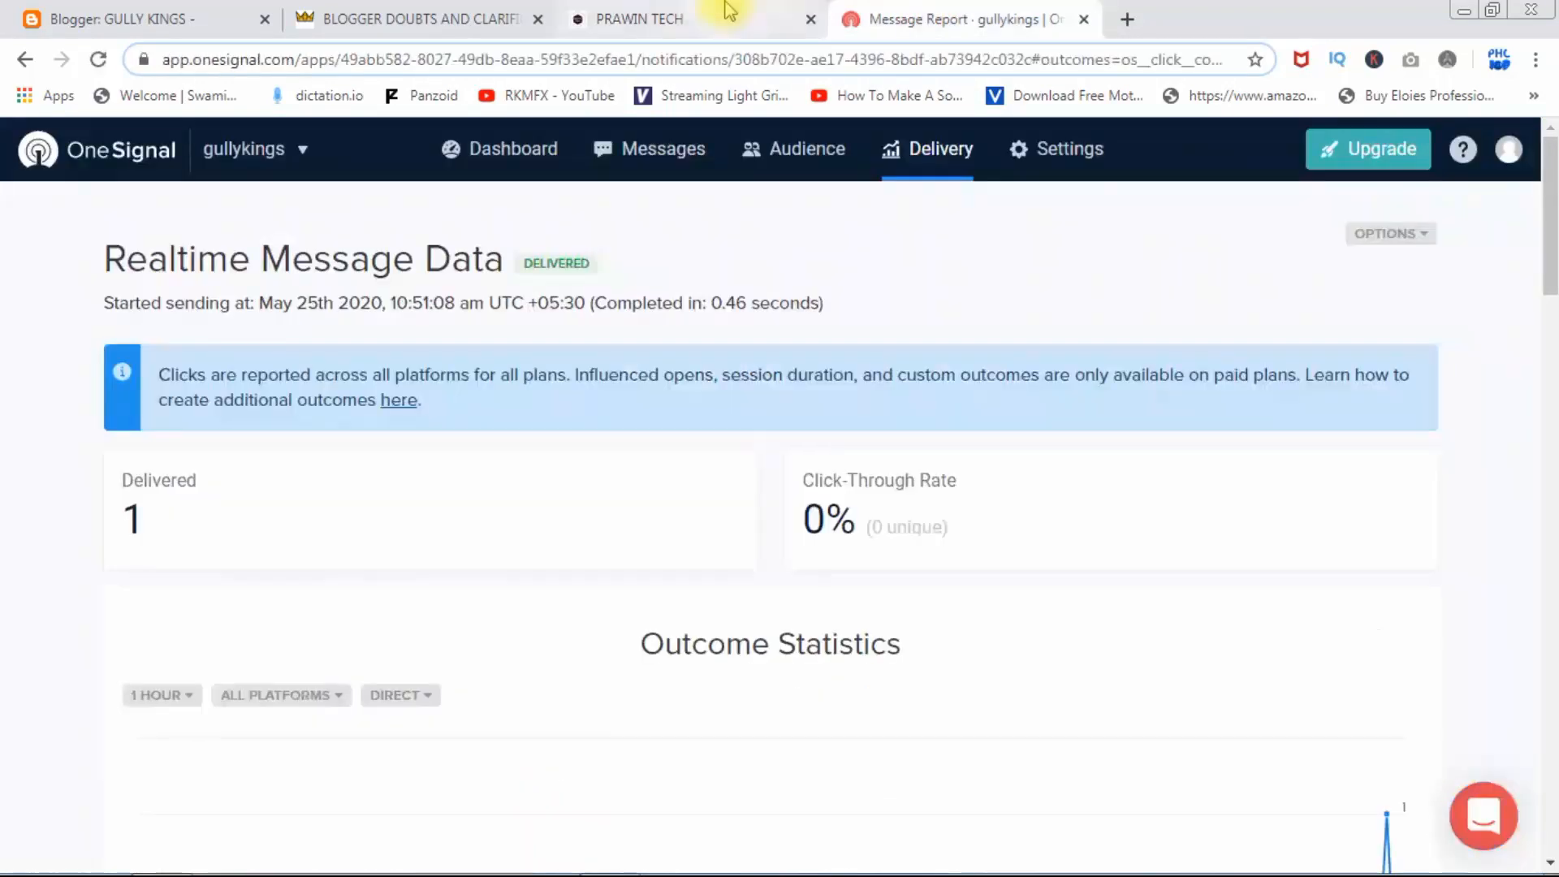
pyautogui.click(723, 12)
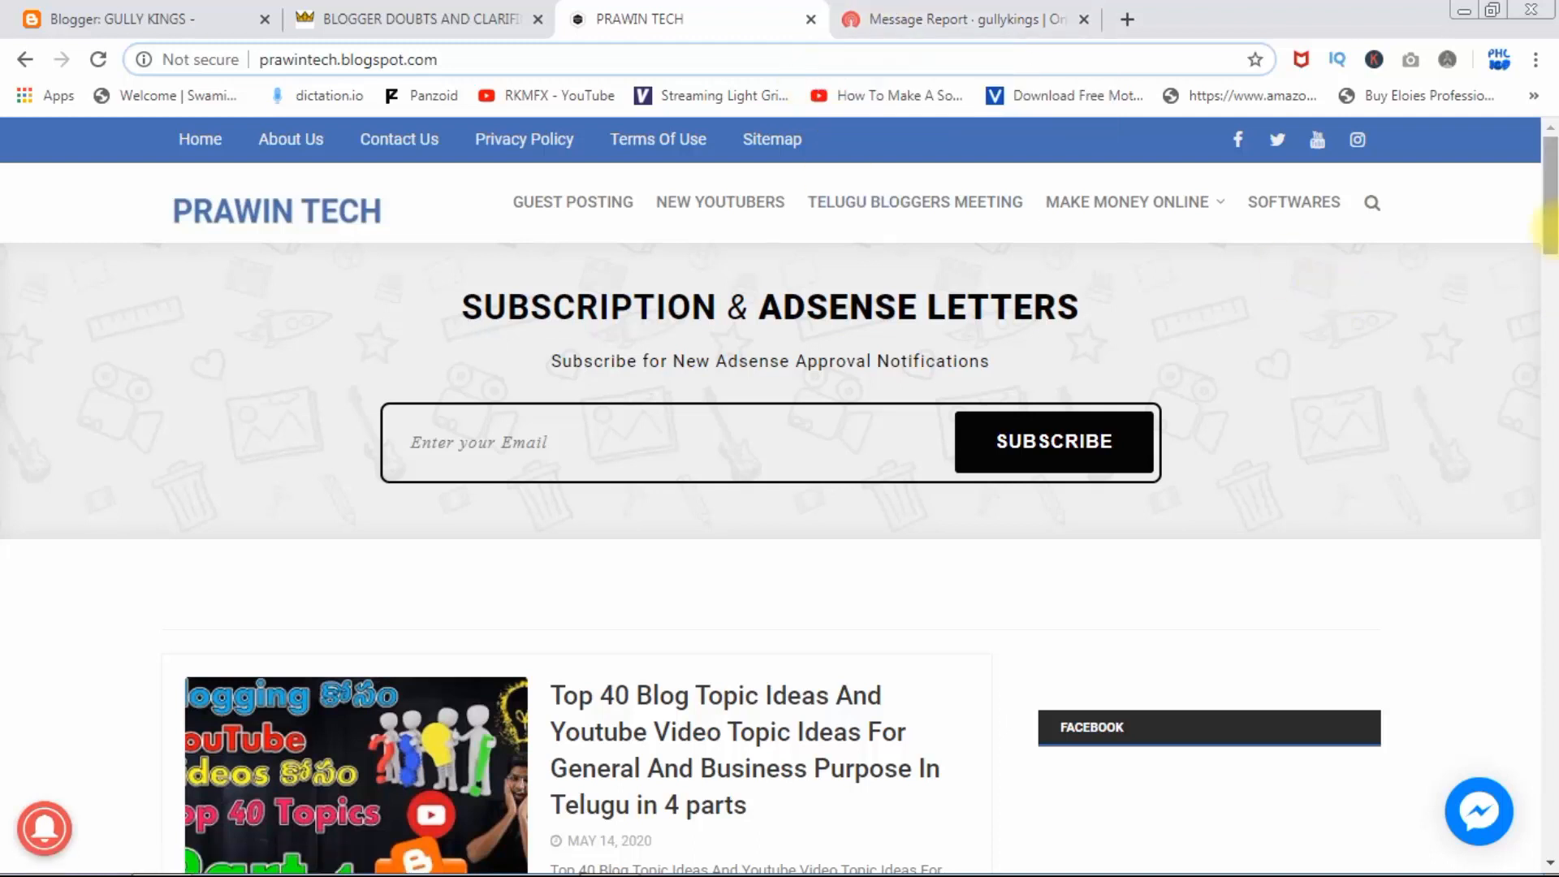
pyautogui.moveTo(1549, 229); pyautogui.dragTo(1548, 273)
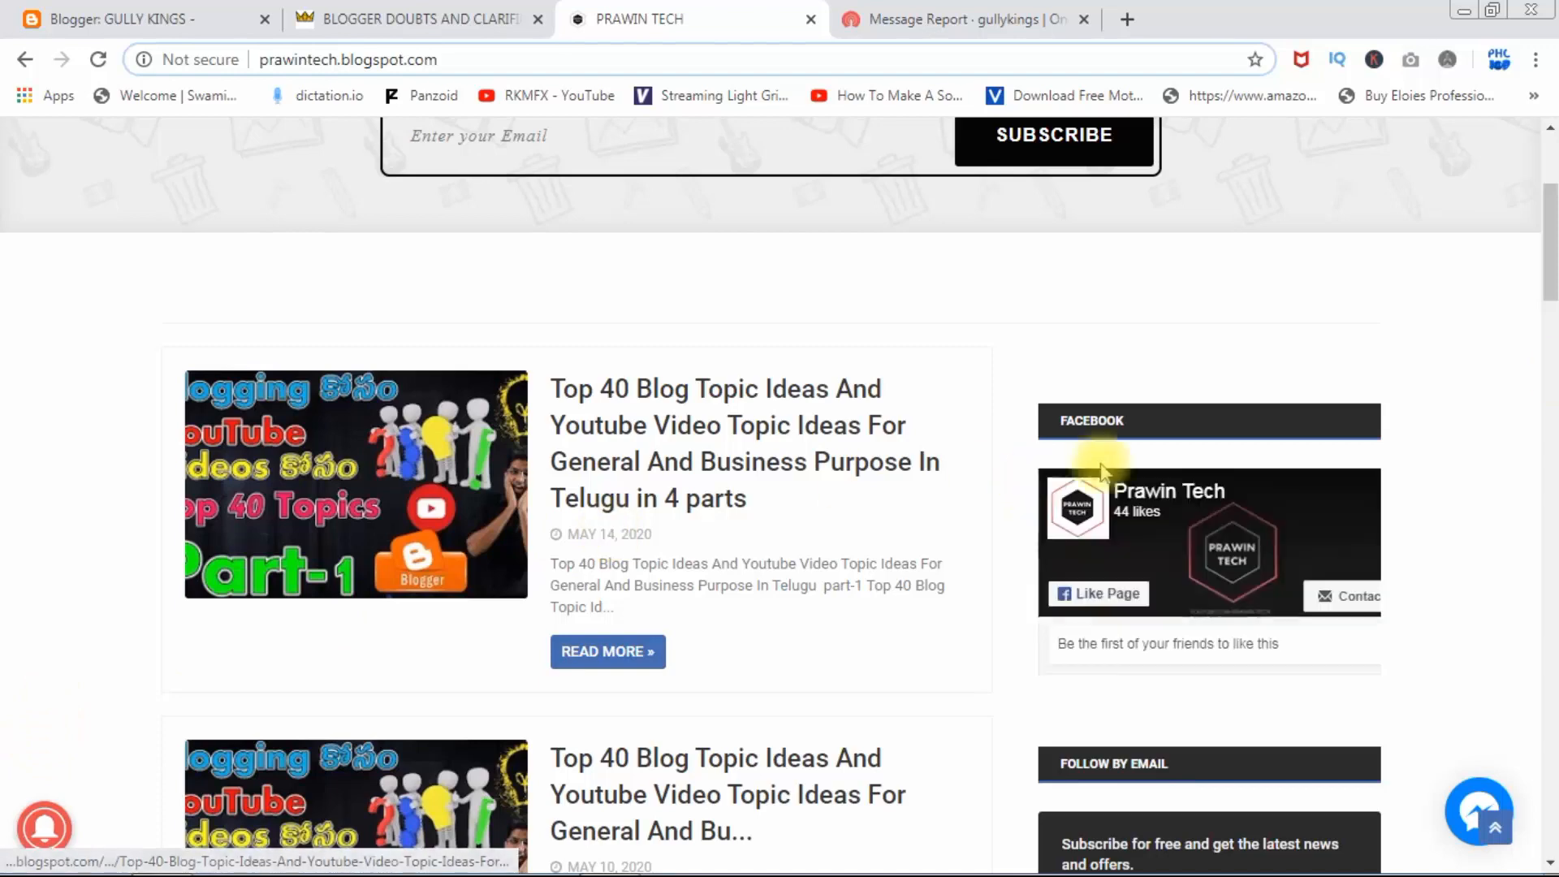
pyautogui.moveTo(1549, 263); pyautogui.dragTo(1547, 174)
# - Minimize the browser window to get back to the desktop
pyautogui.click(1471, 10)
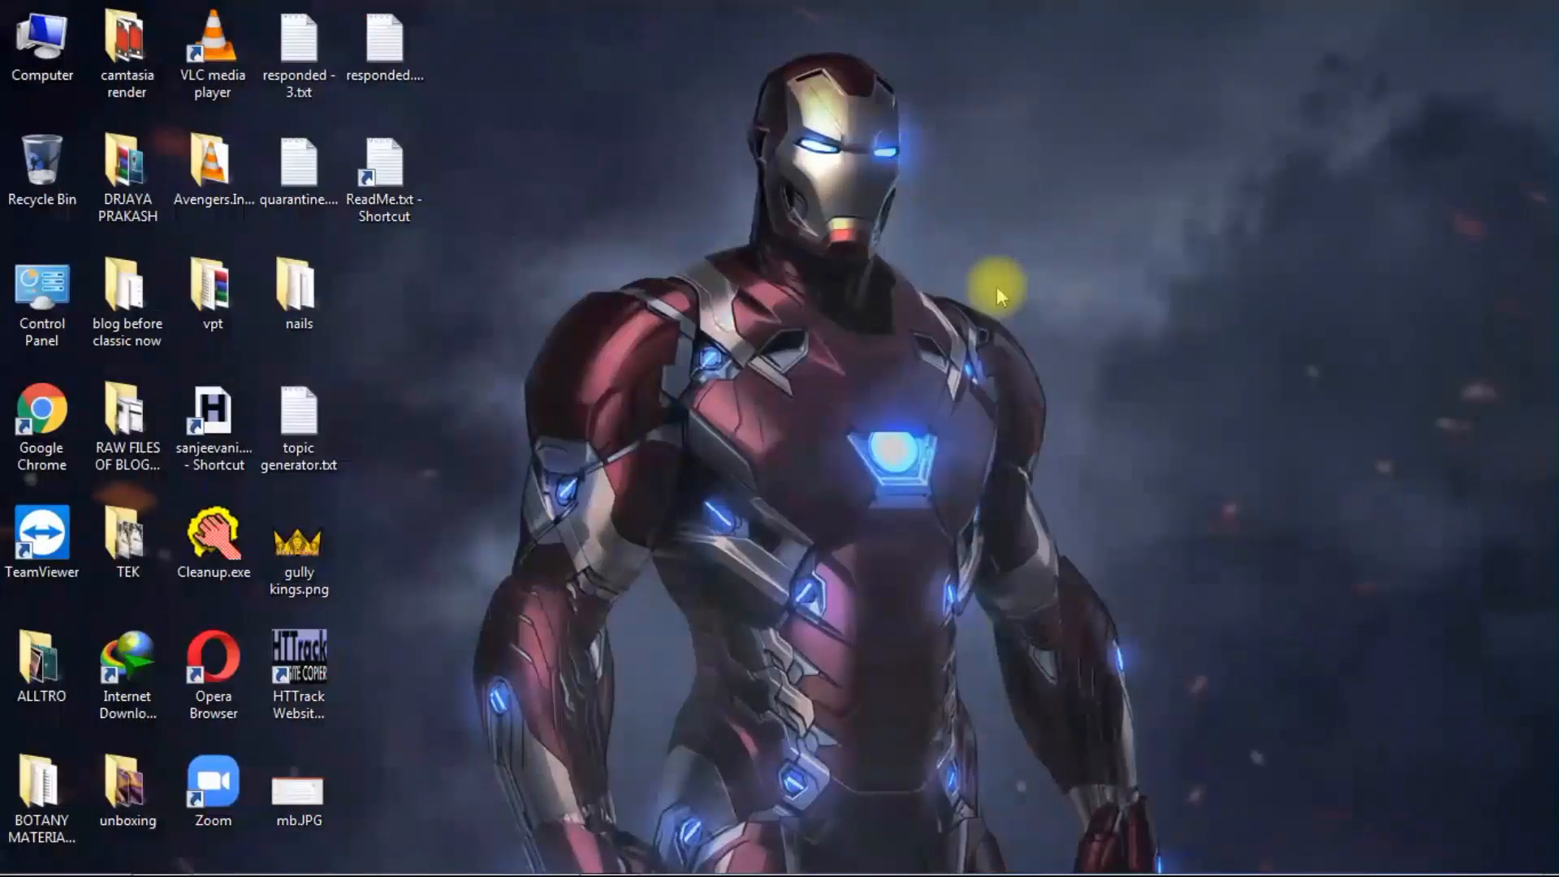
pyautogui.rightClick(926, 249)
pyautogui.click(972, 309)
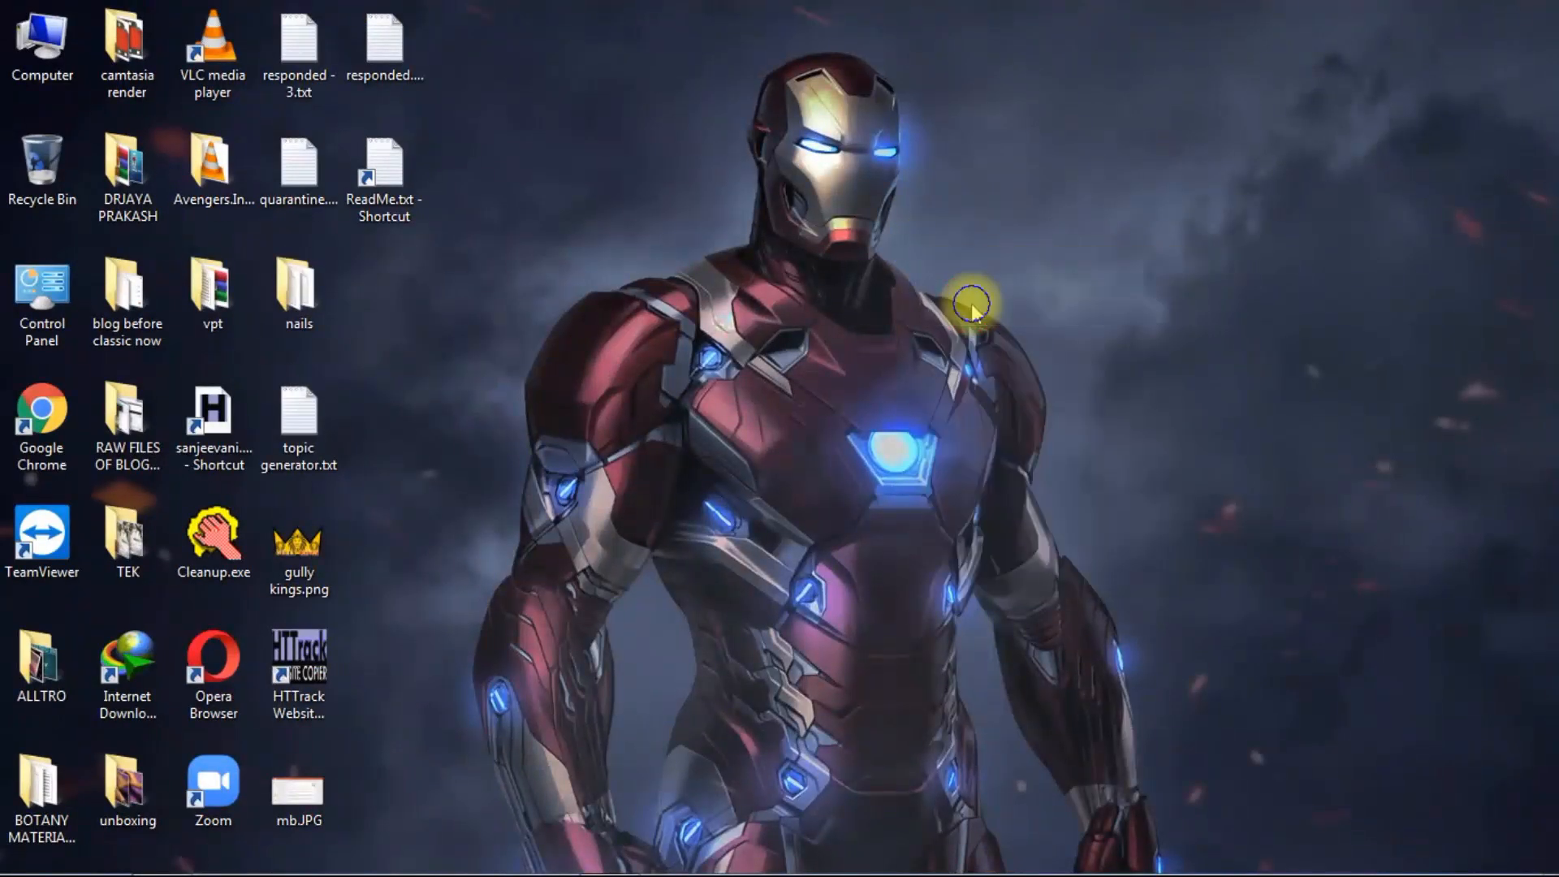
pyautogui.rightClick(971, 304)
pyautogui.click(1011, 367)
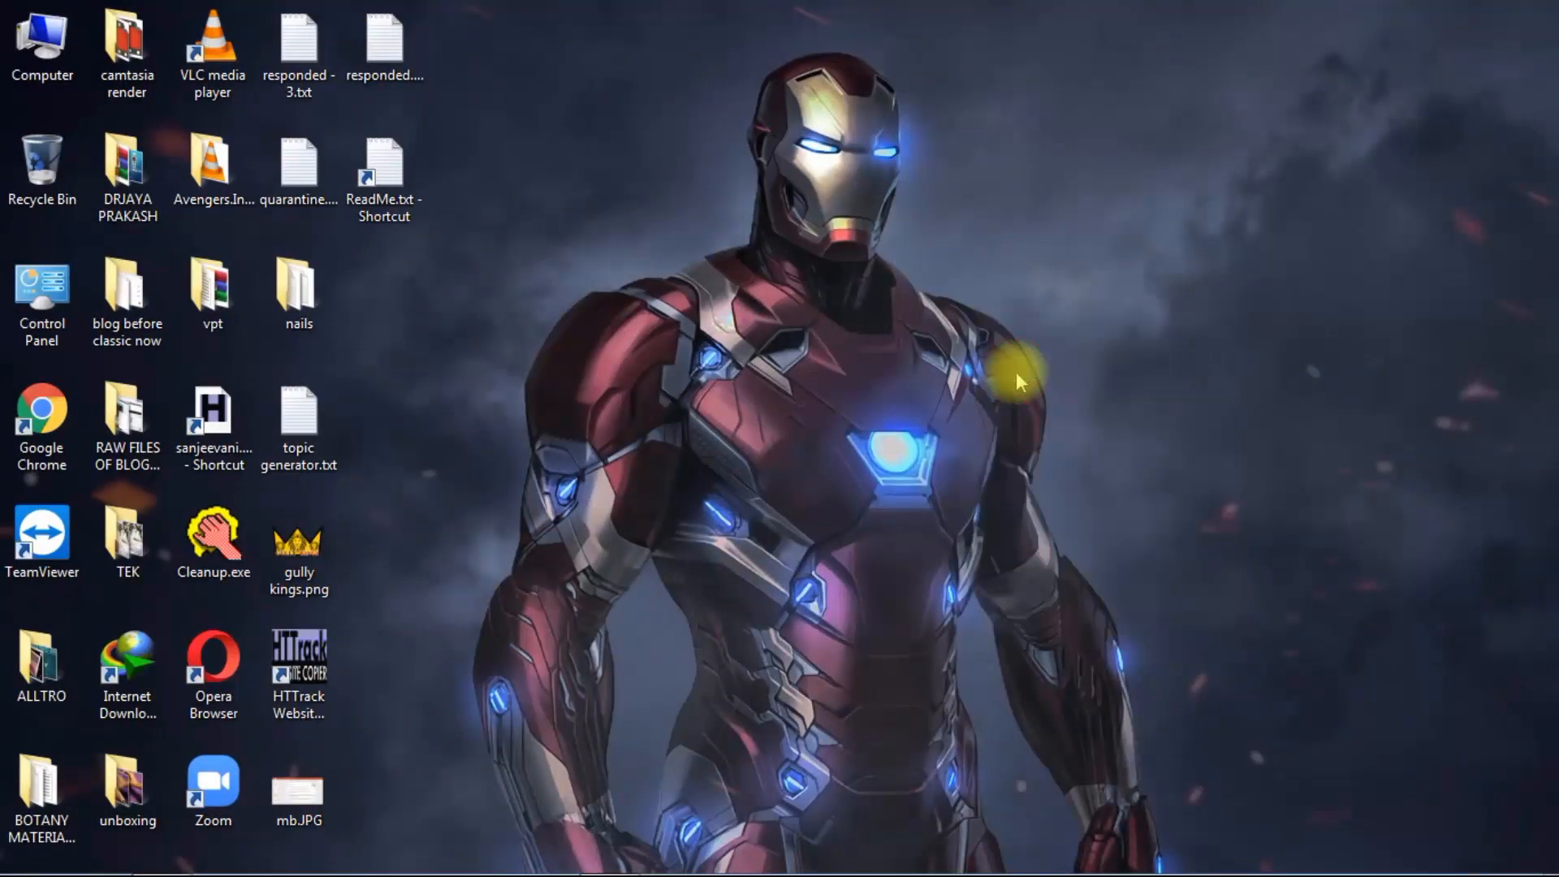